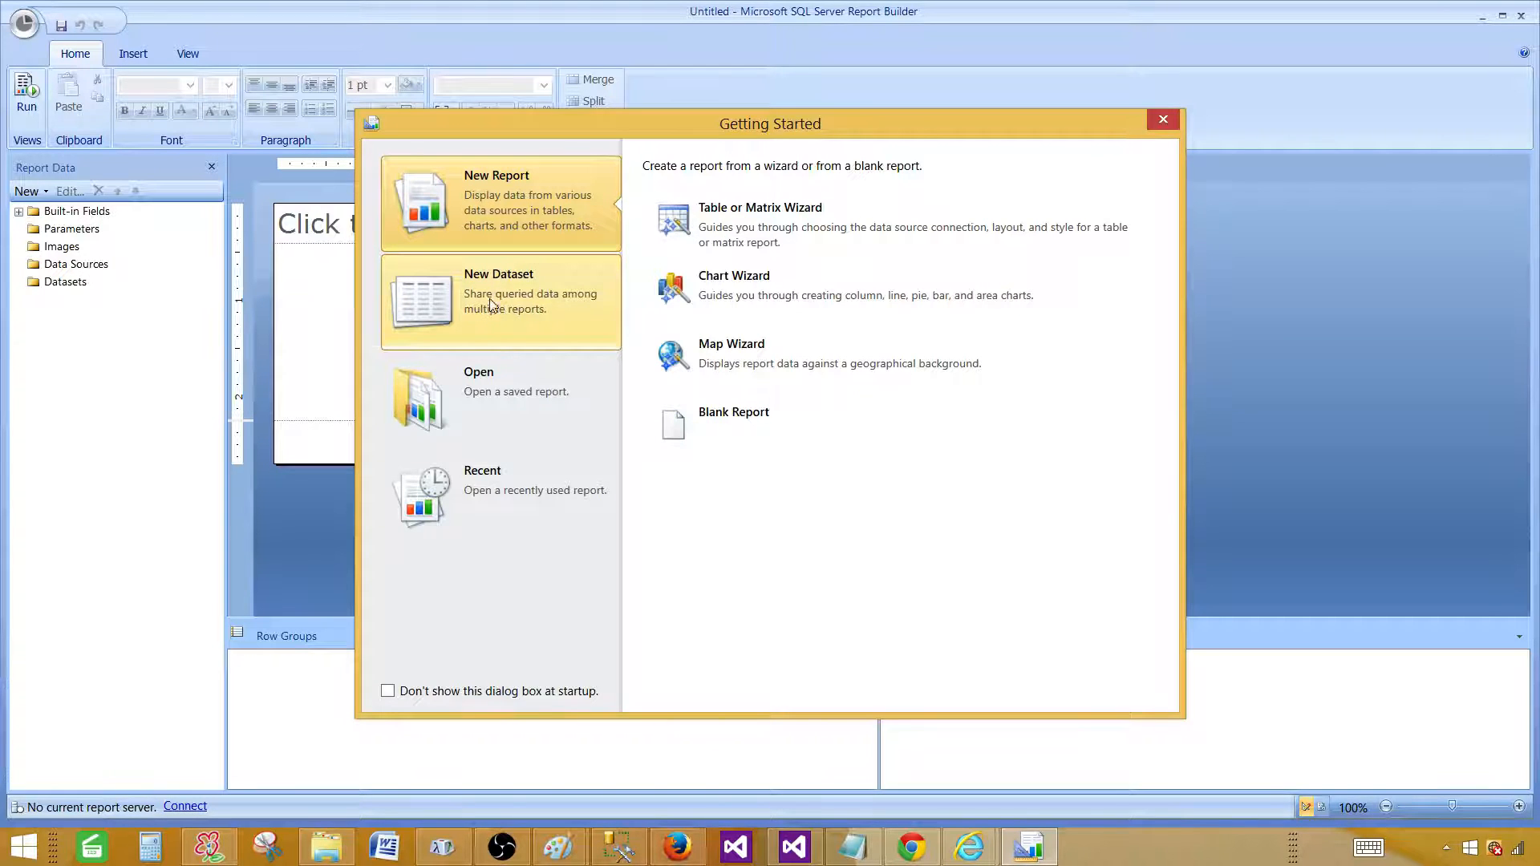
Preview the New Dataset option, then bring up Open Report showing the Documents folder's .rdl reports.
left_click(478, 277)
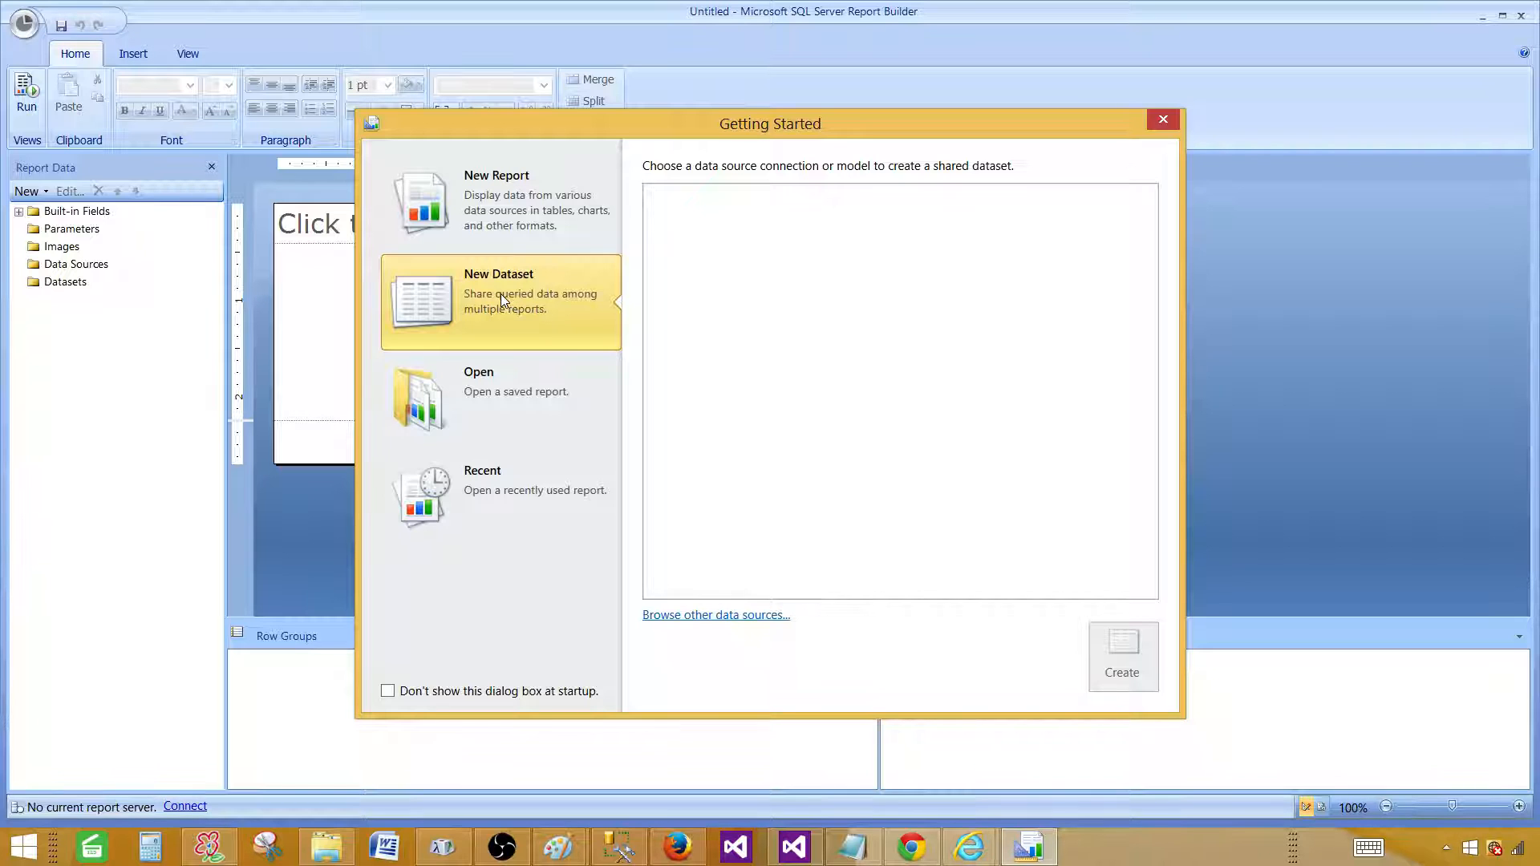
left_click(483, 388)
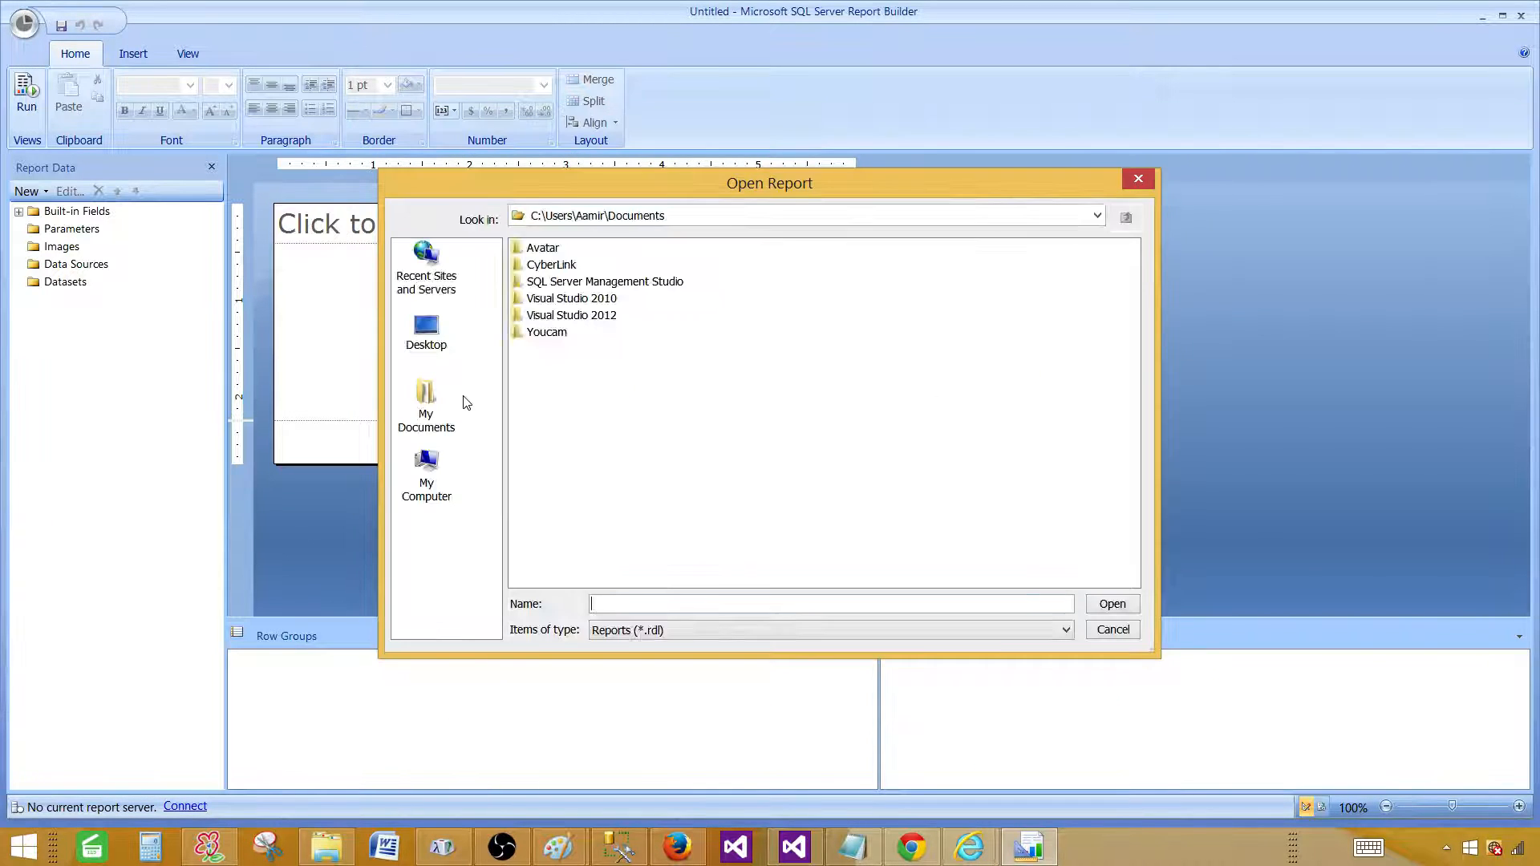
Connect to ReportServer_SQL2014 via Recent Sites and Servers and open SSRS_Training/AreaReport.
left_click(437, 287)
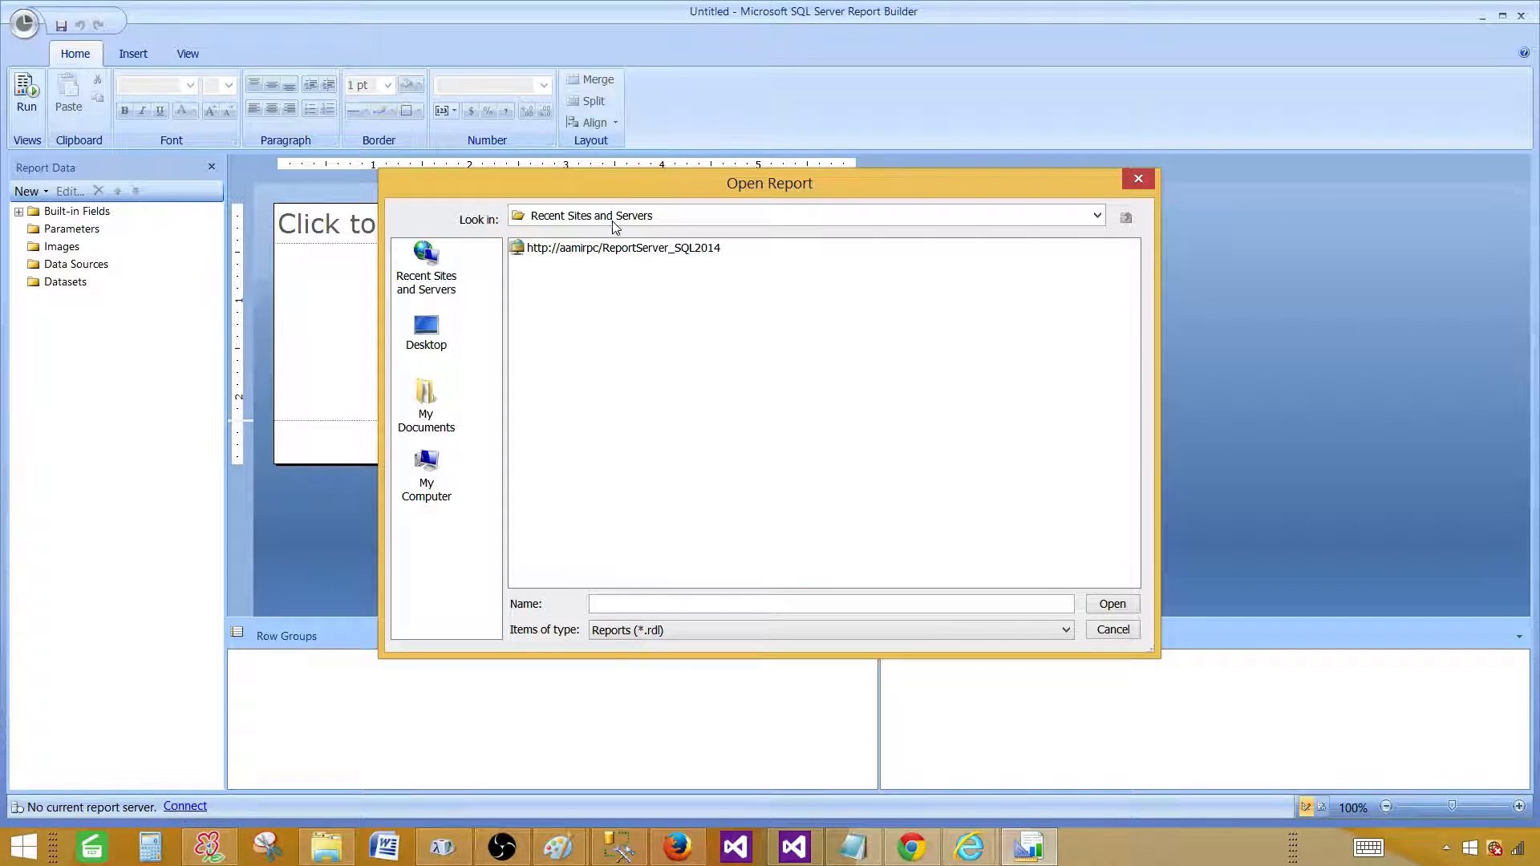
double_click(610, 247)
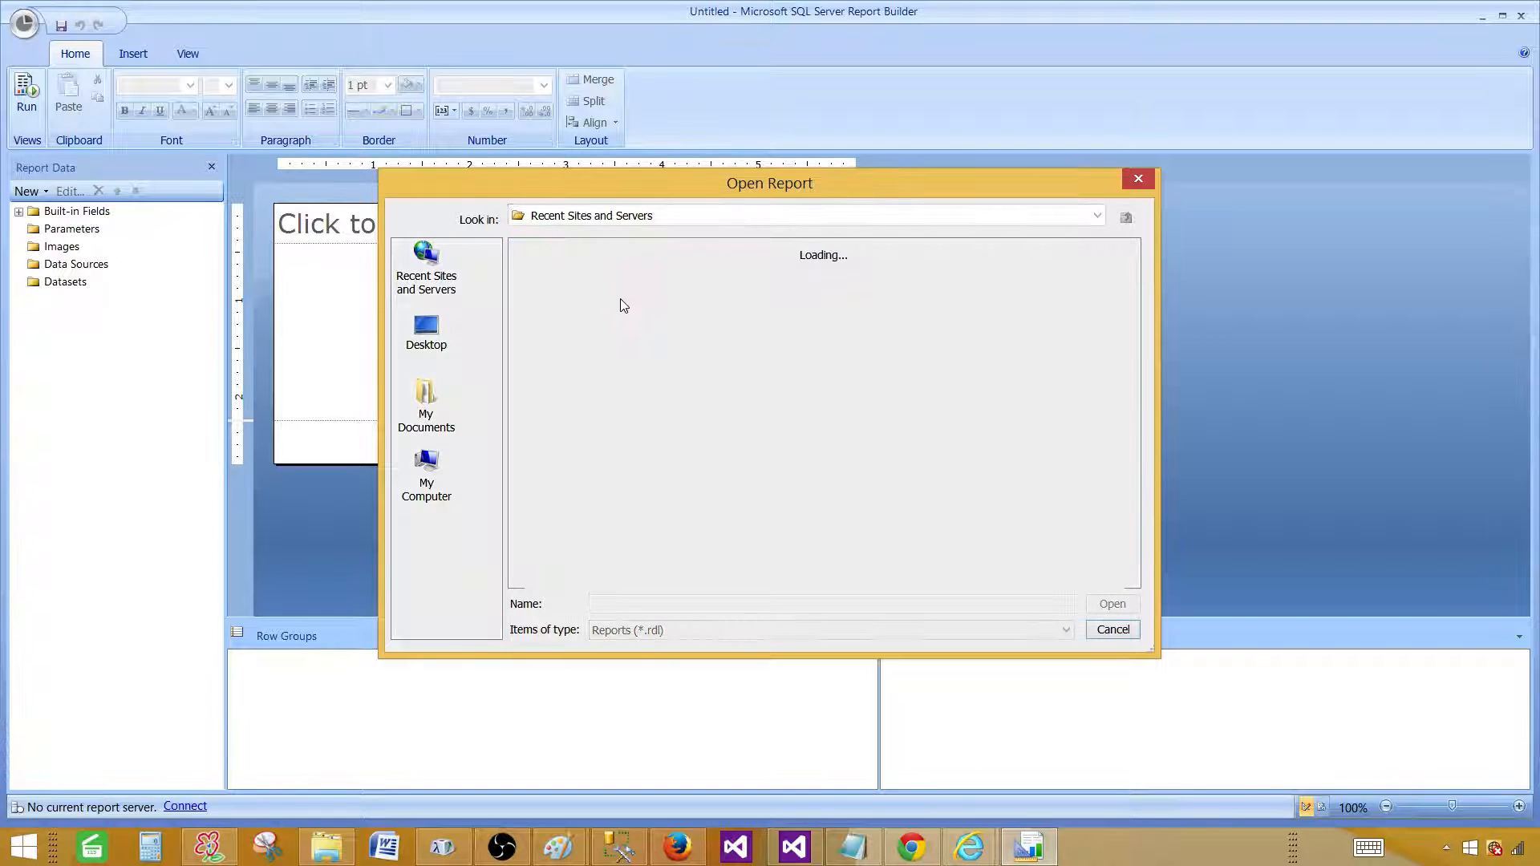
double_click(579, 249)
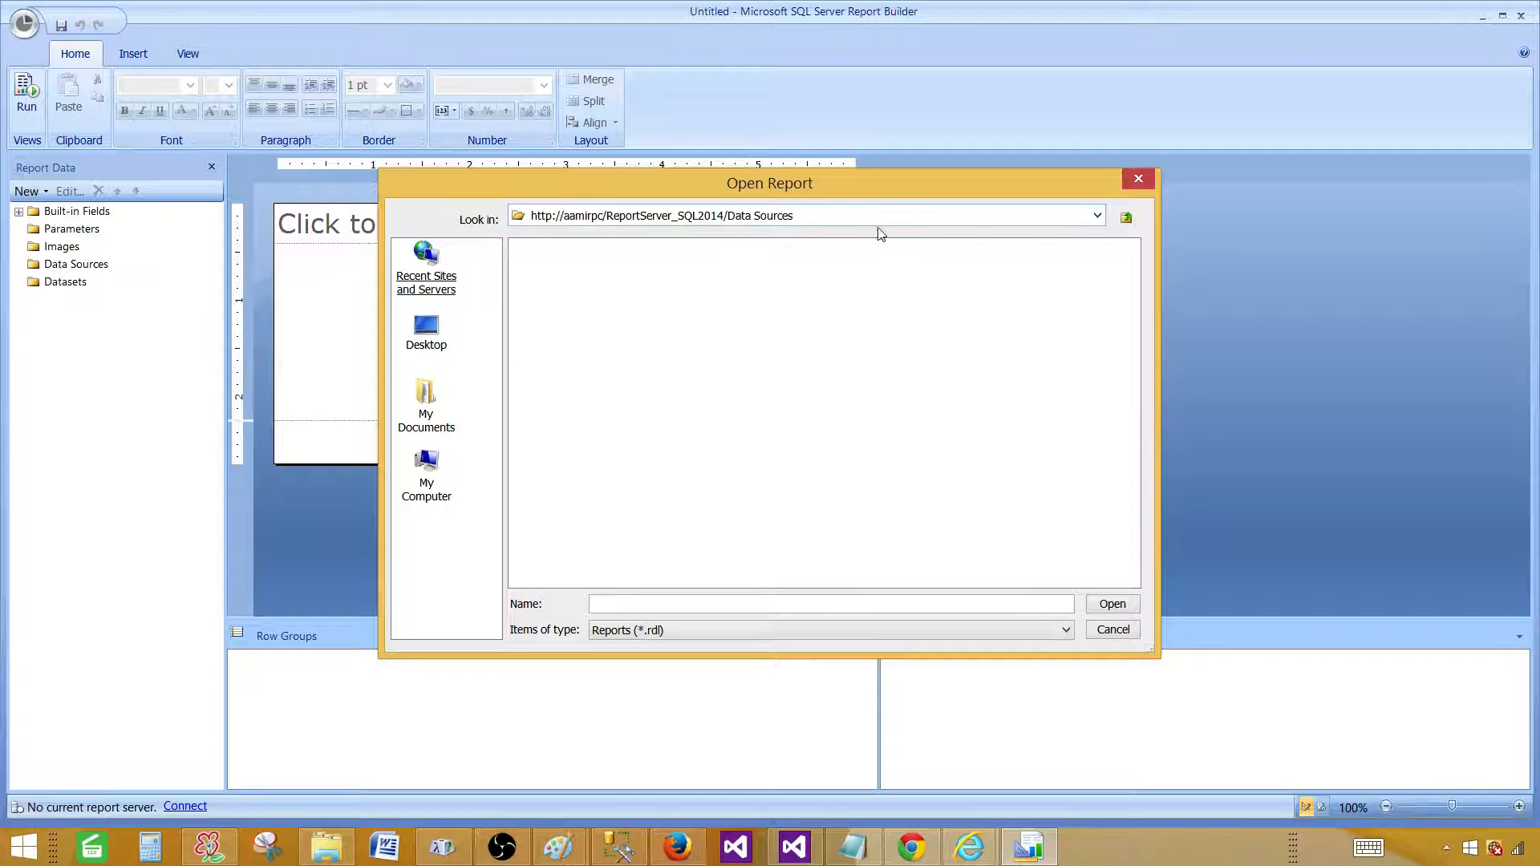
left_click(1126, 217)
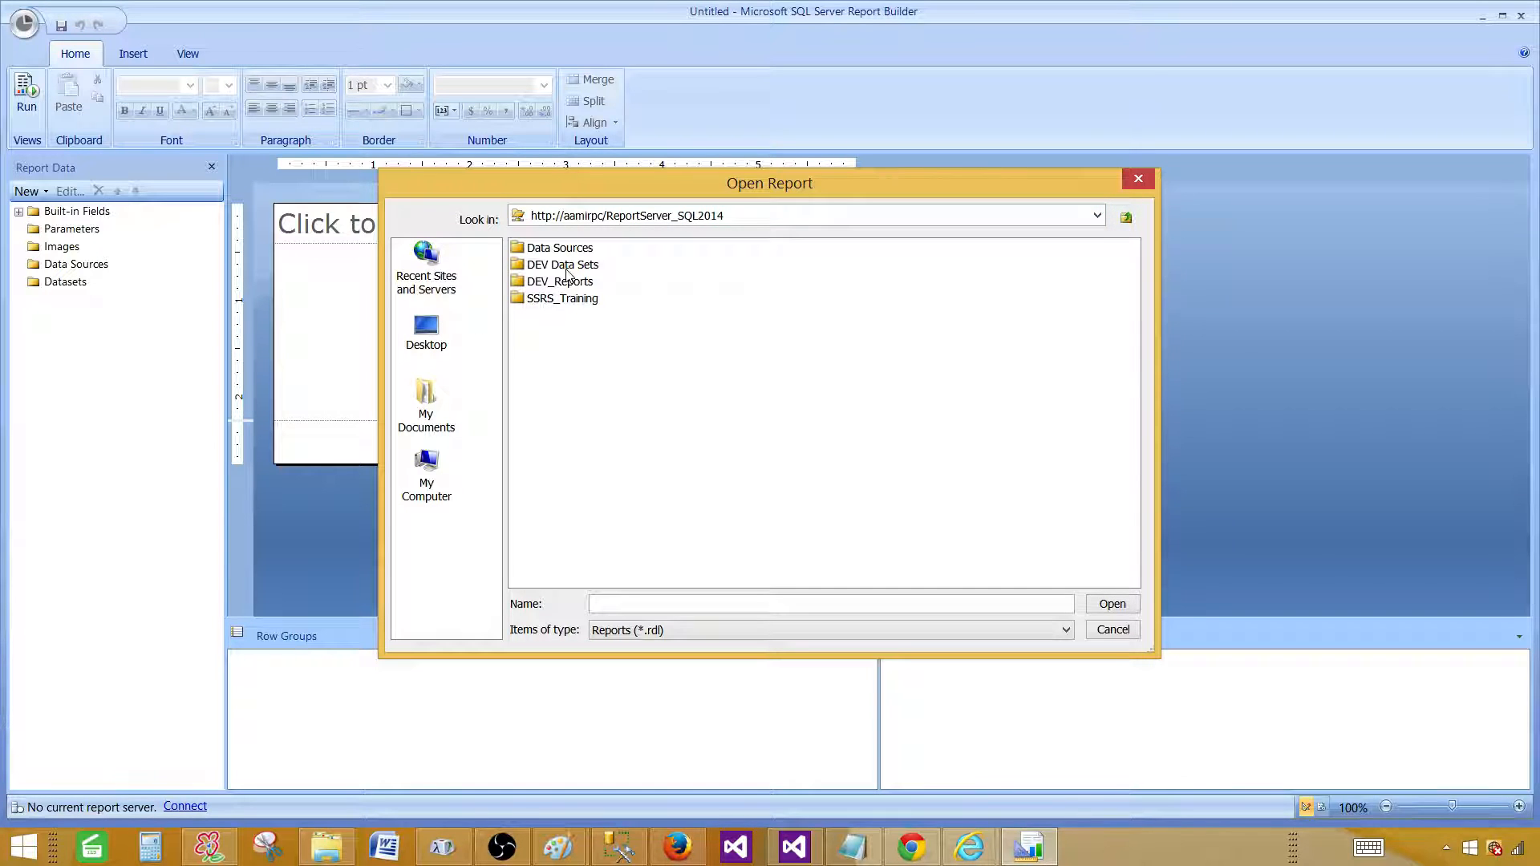
double_click(566, 299)
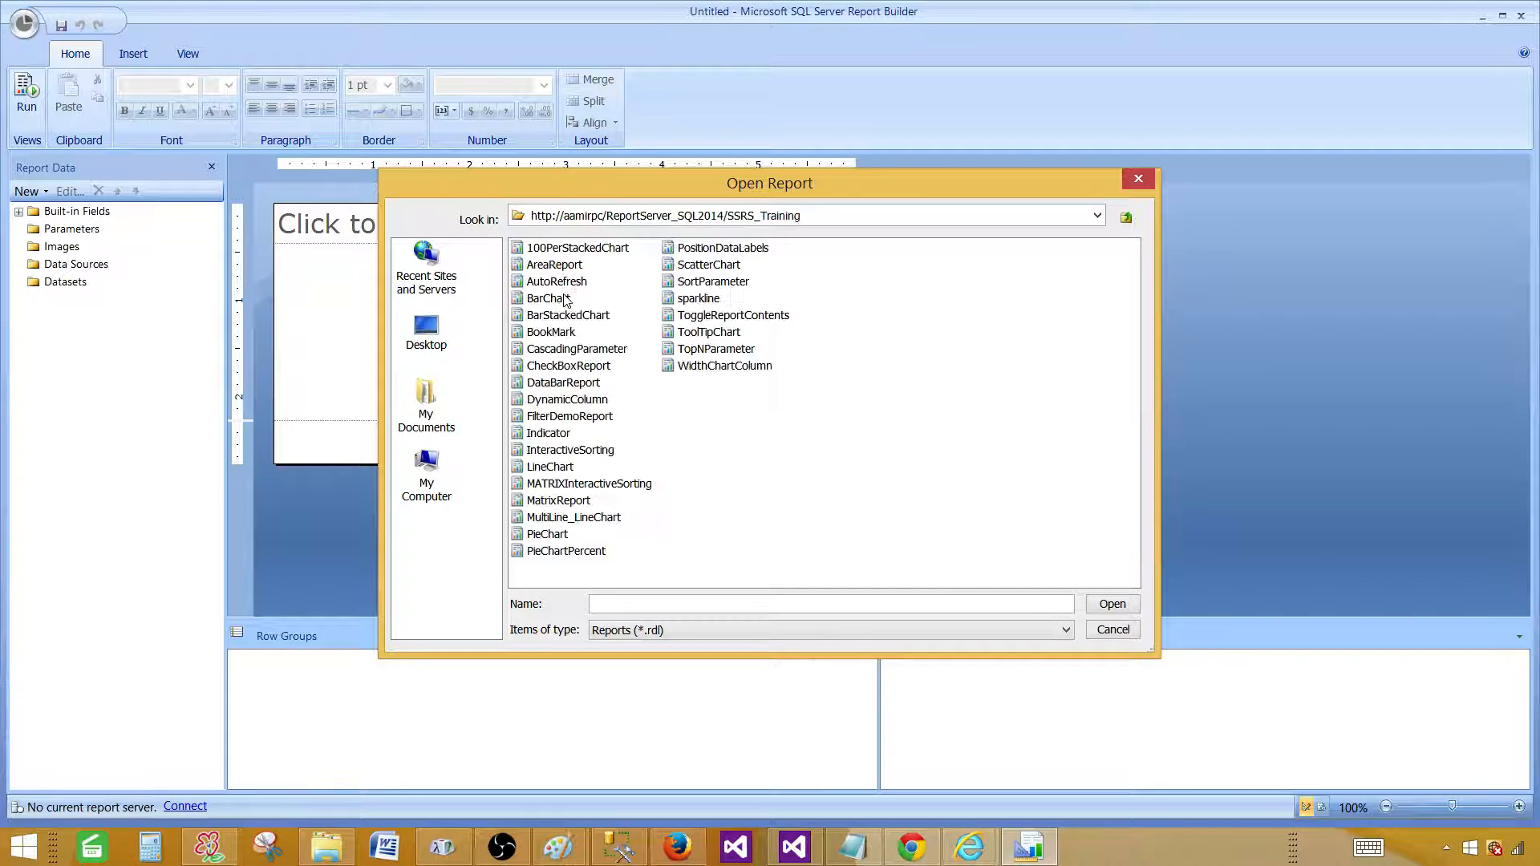
left_click(553, 268)
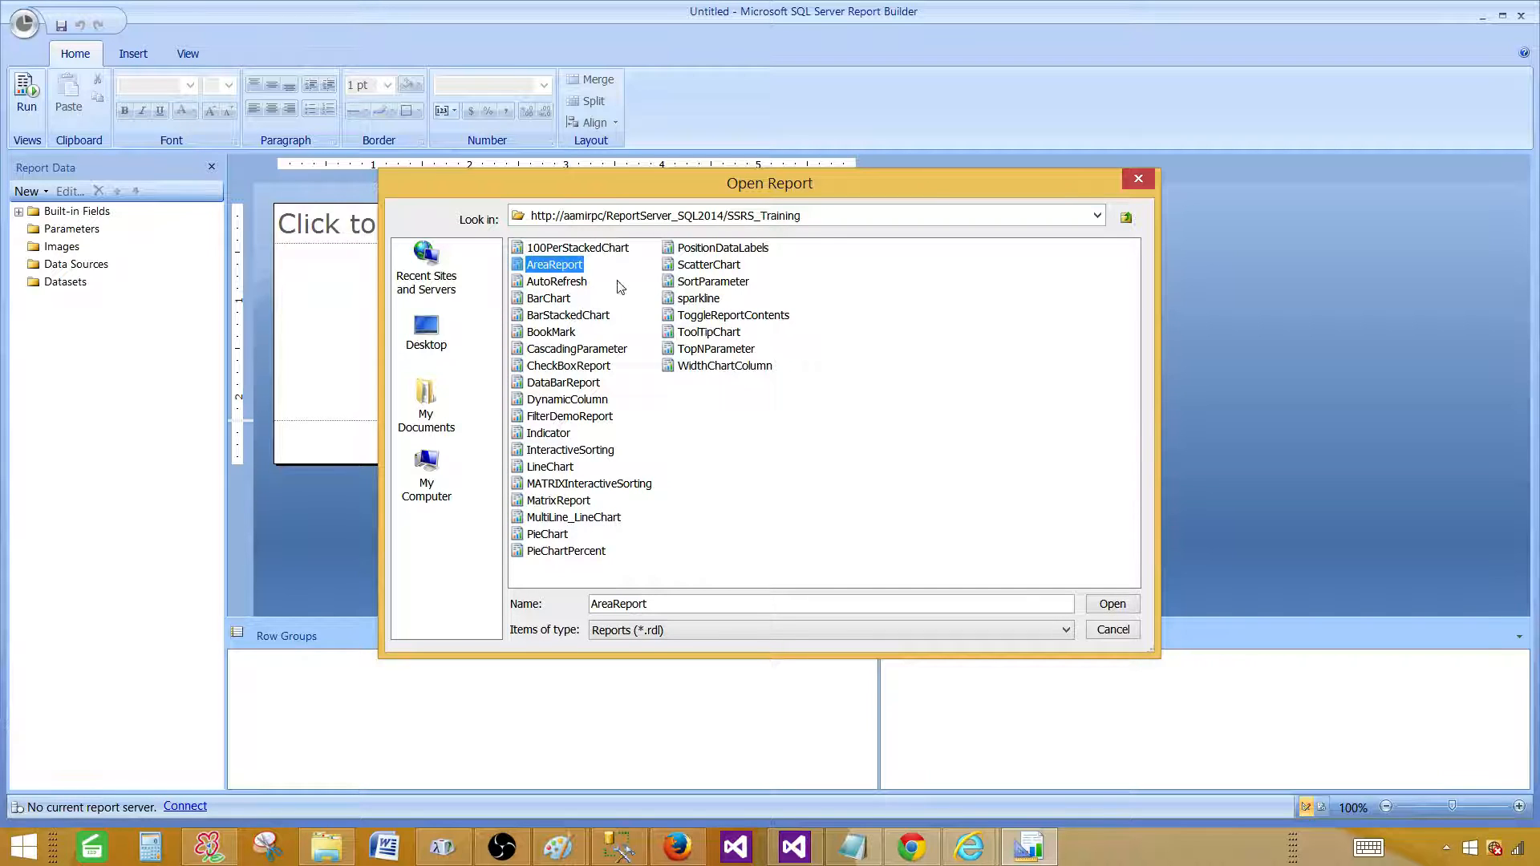
left_click(1100, 604)
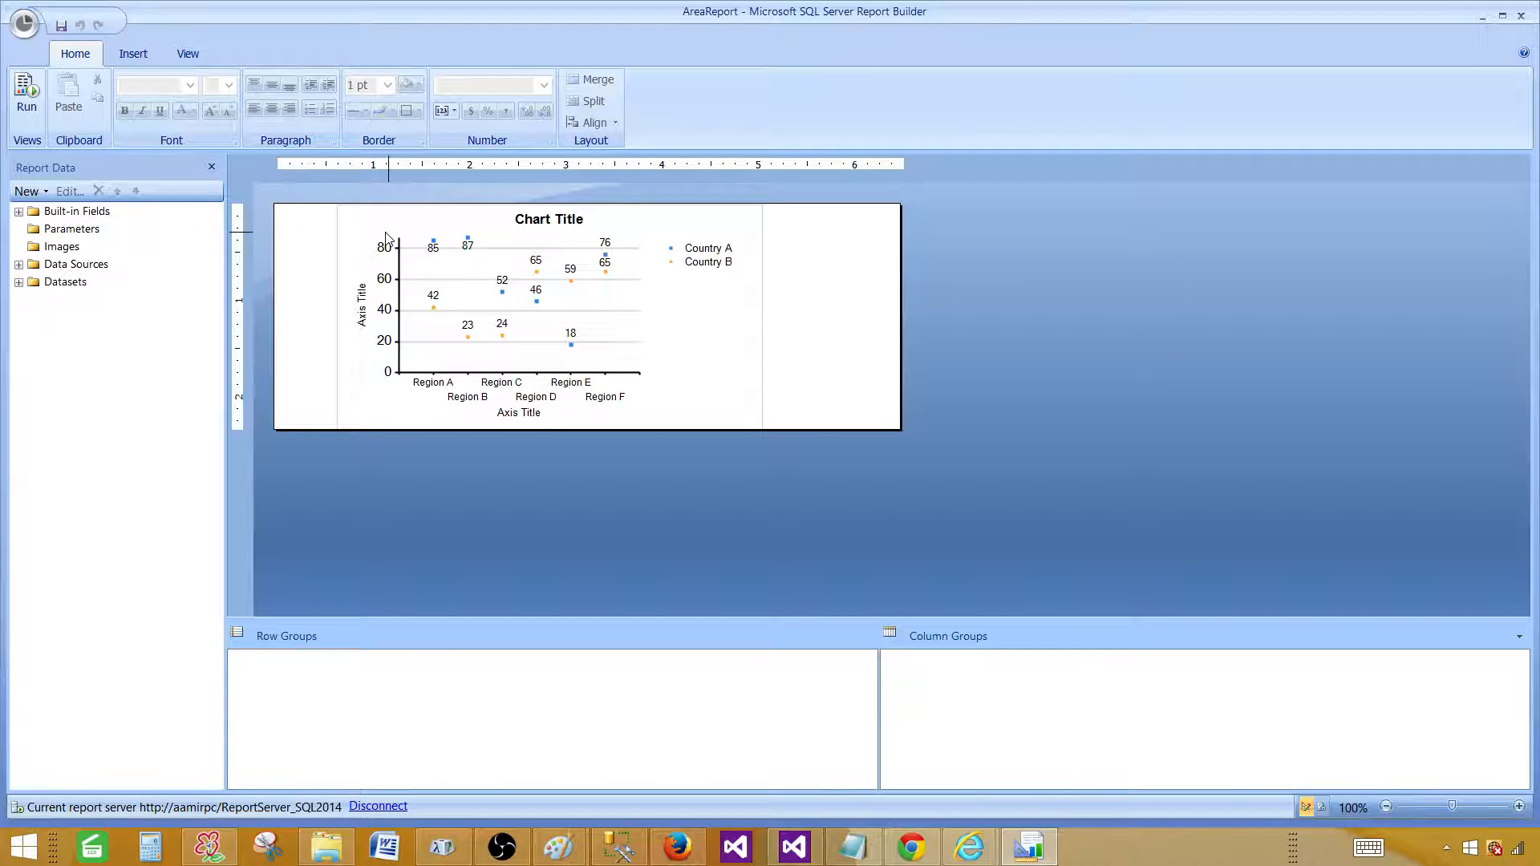
Look at the New report and dataset choices in the Report Builder menu, then dismiss them.
left_click(26, 25)
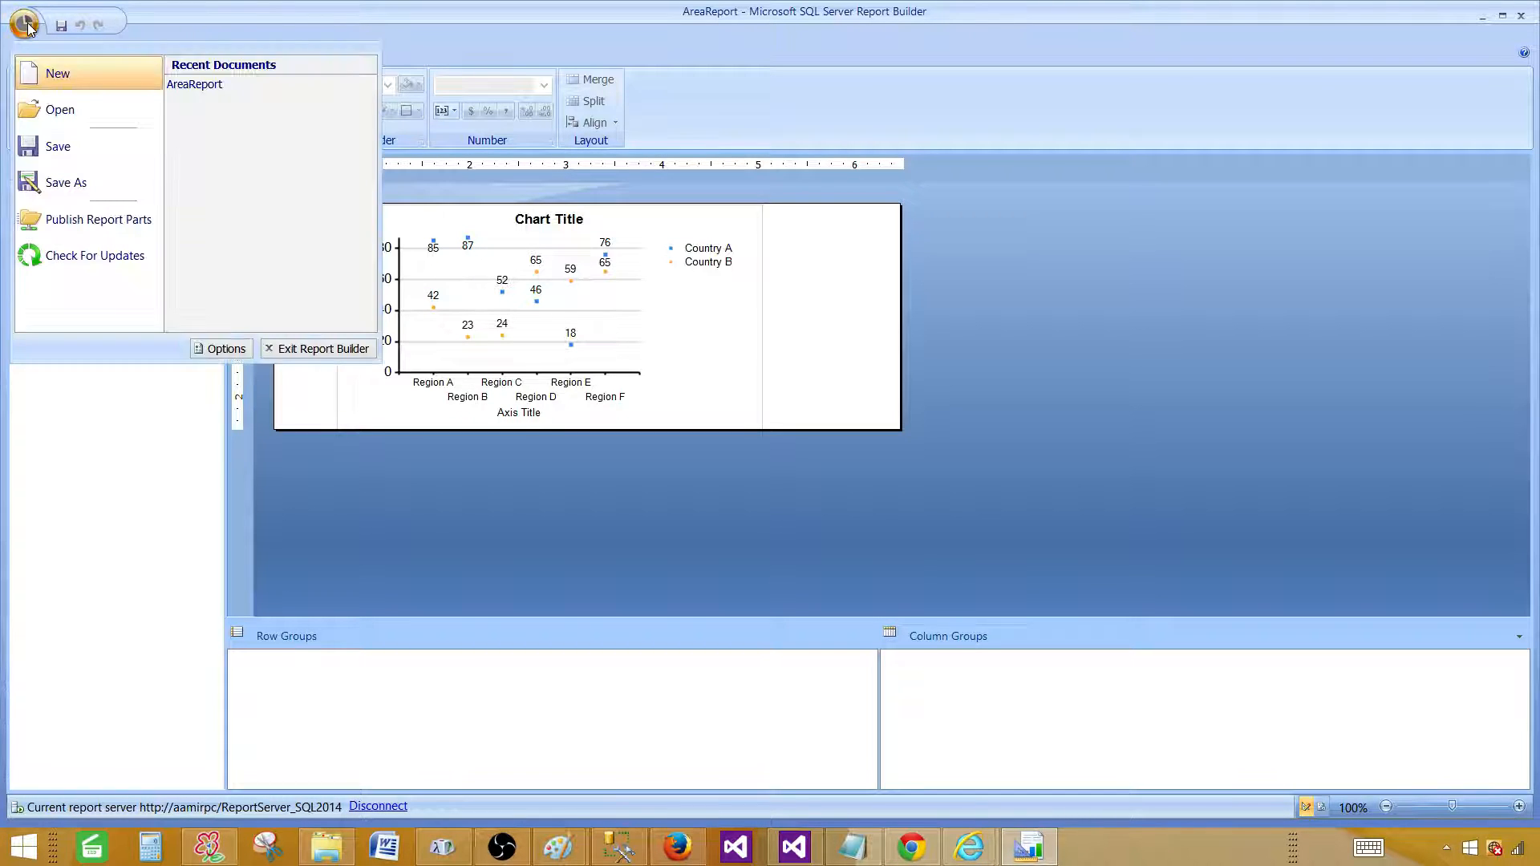
left_click(73, 73)
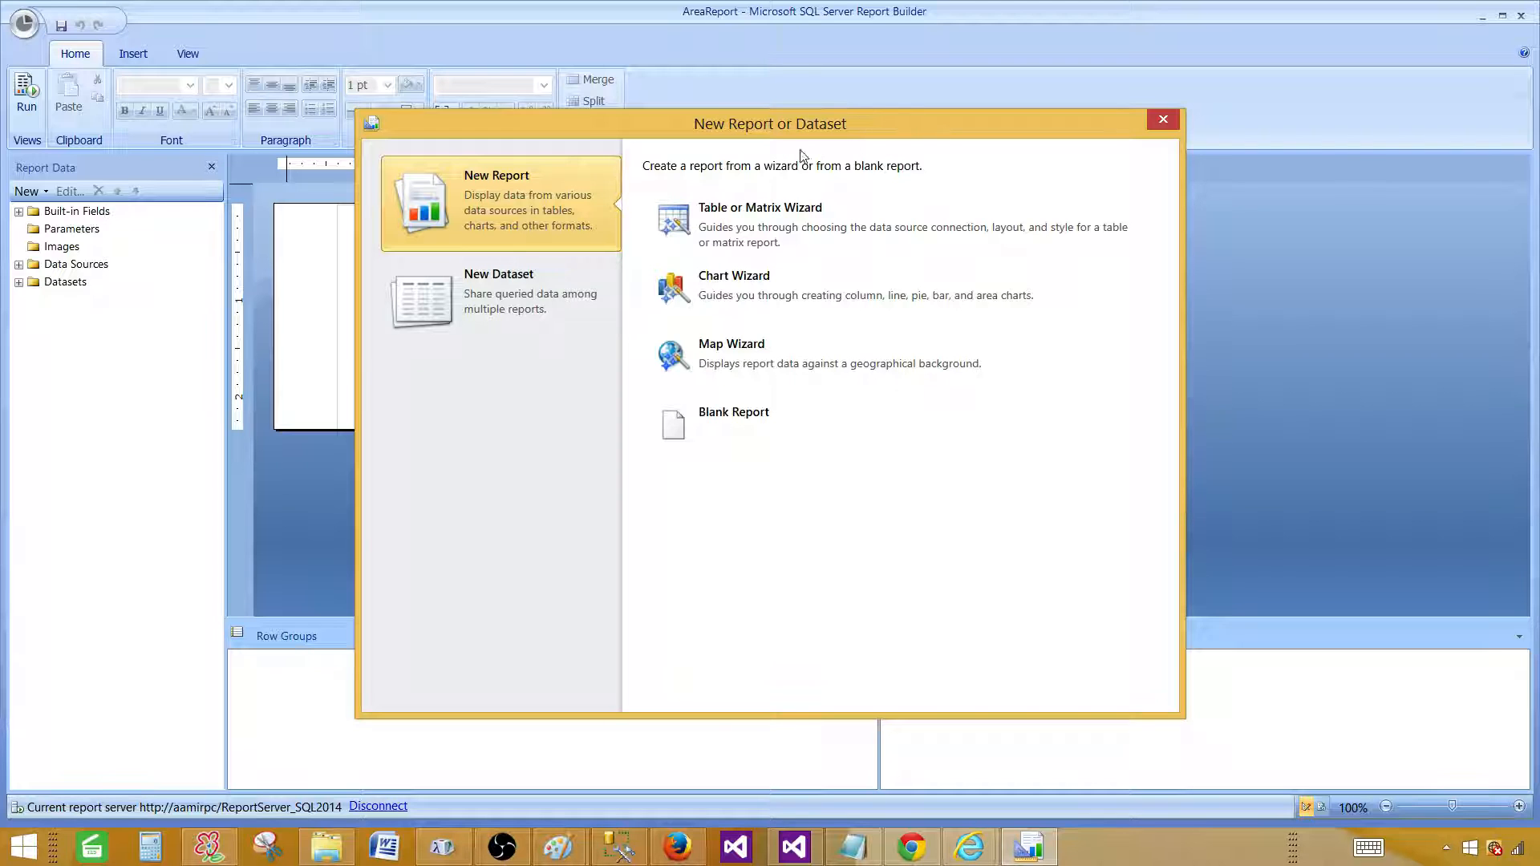
left_click(1152, 122)
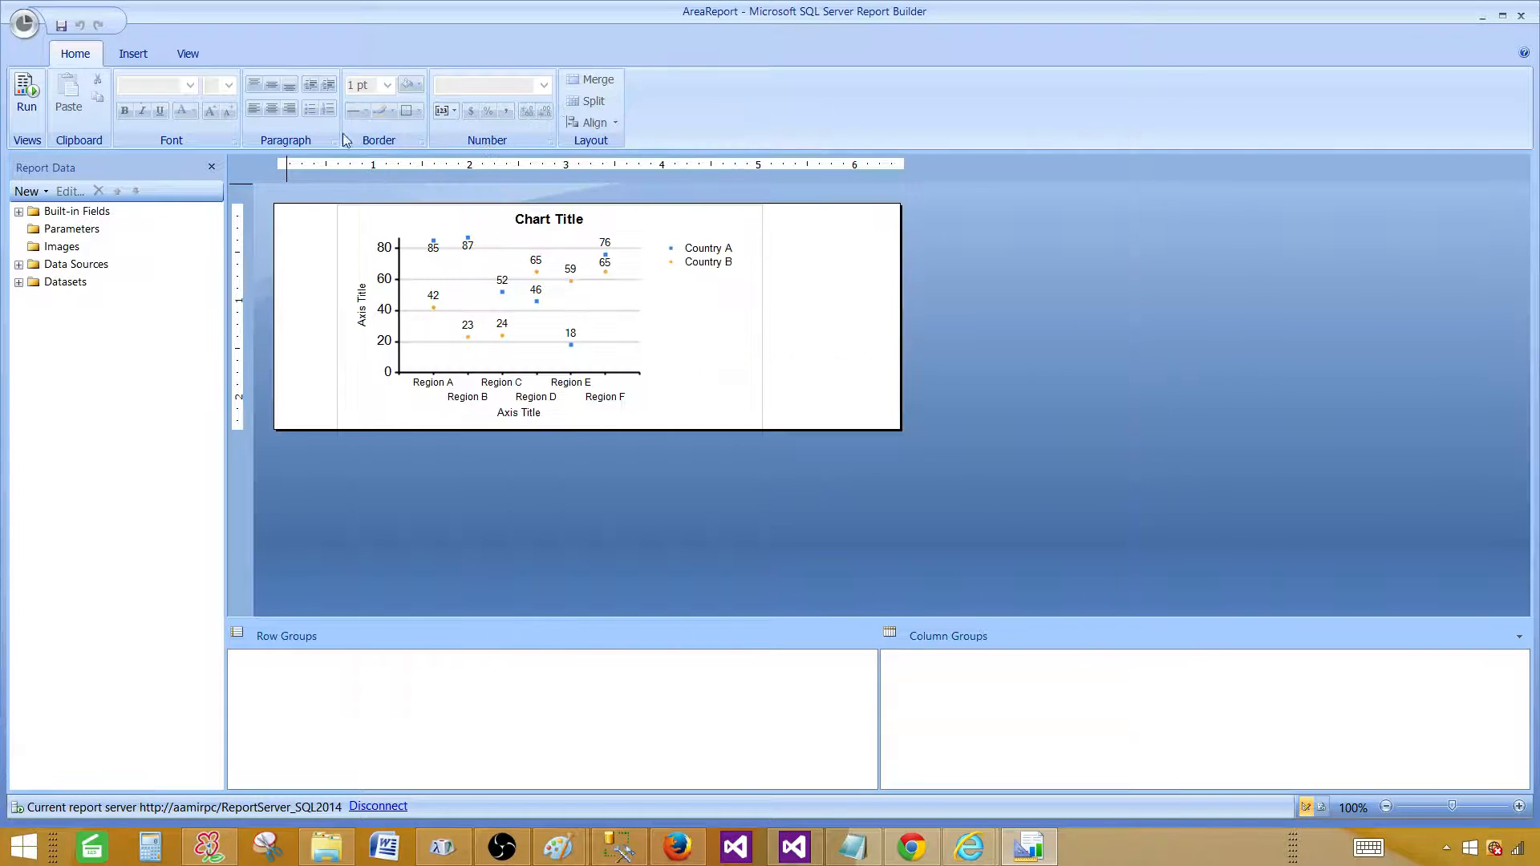
Reopen AreaReport from Recent Documents, disconnect from the report server, and close Report Builder.
left_click(40, 27)
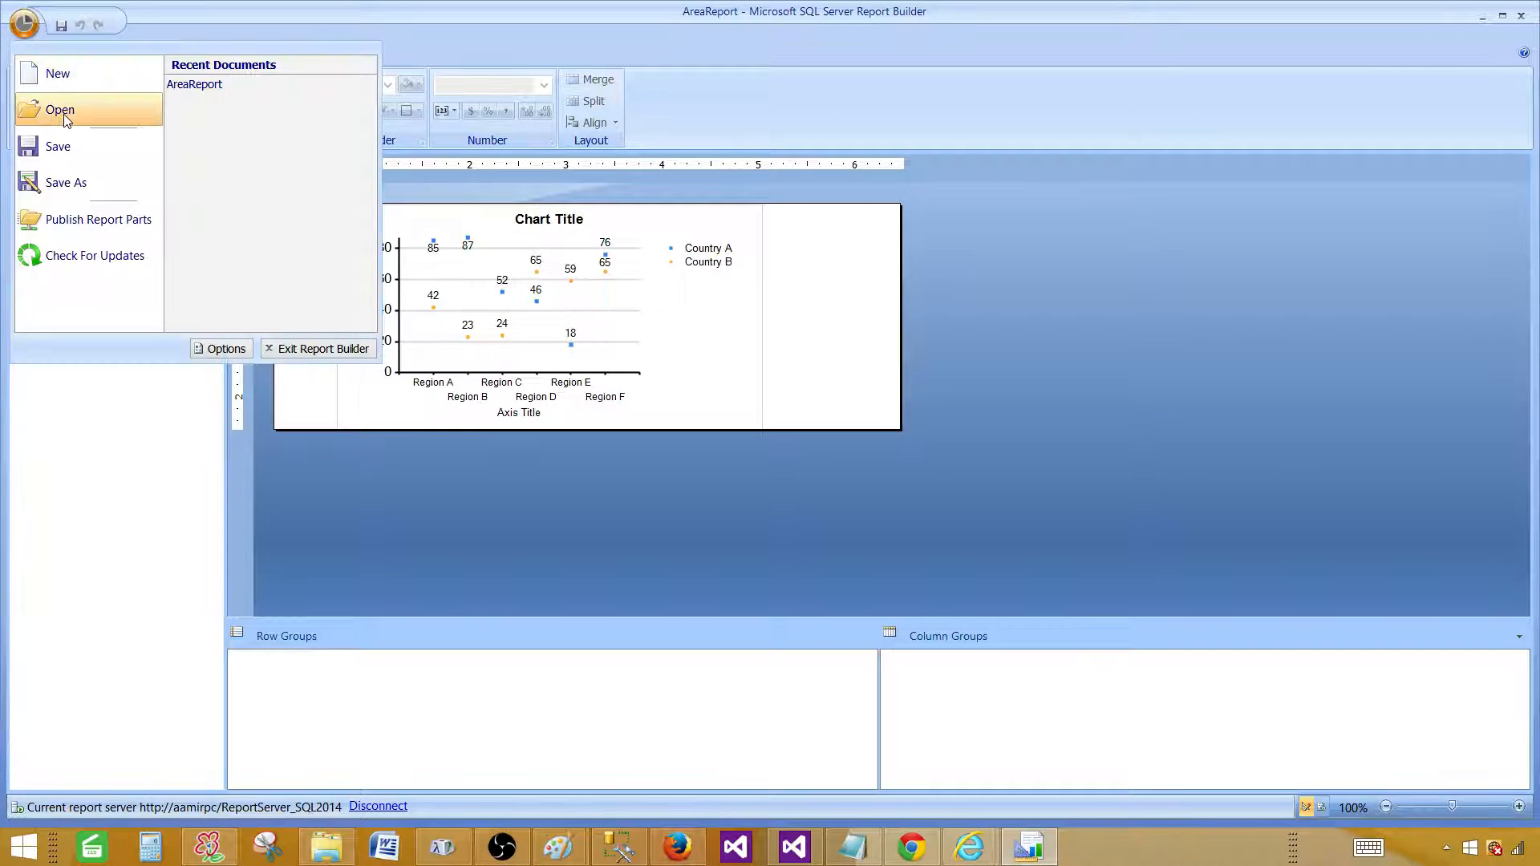
left_click(215, 85)
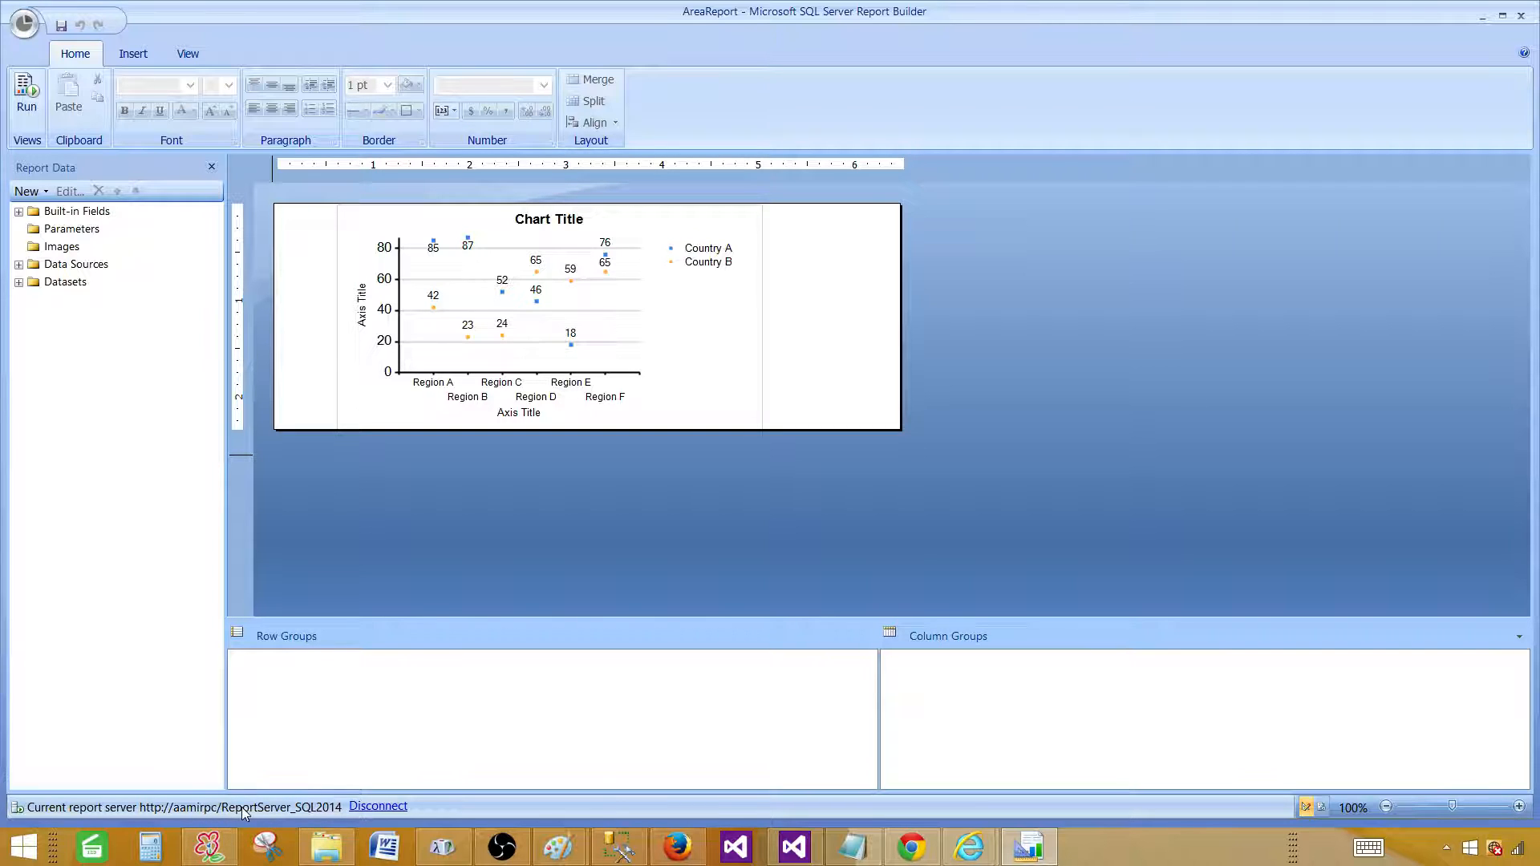
left_click(360, 812)
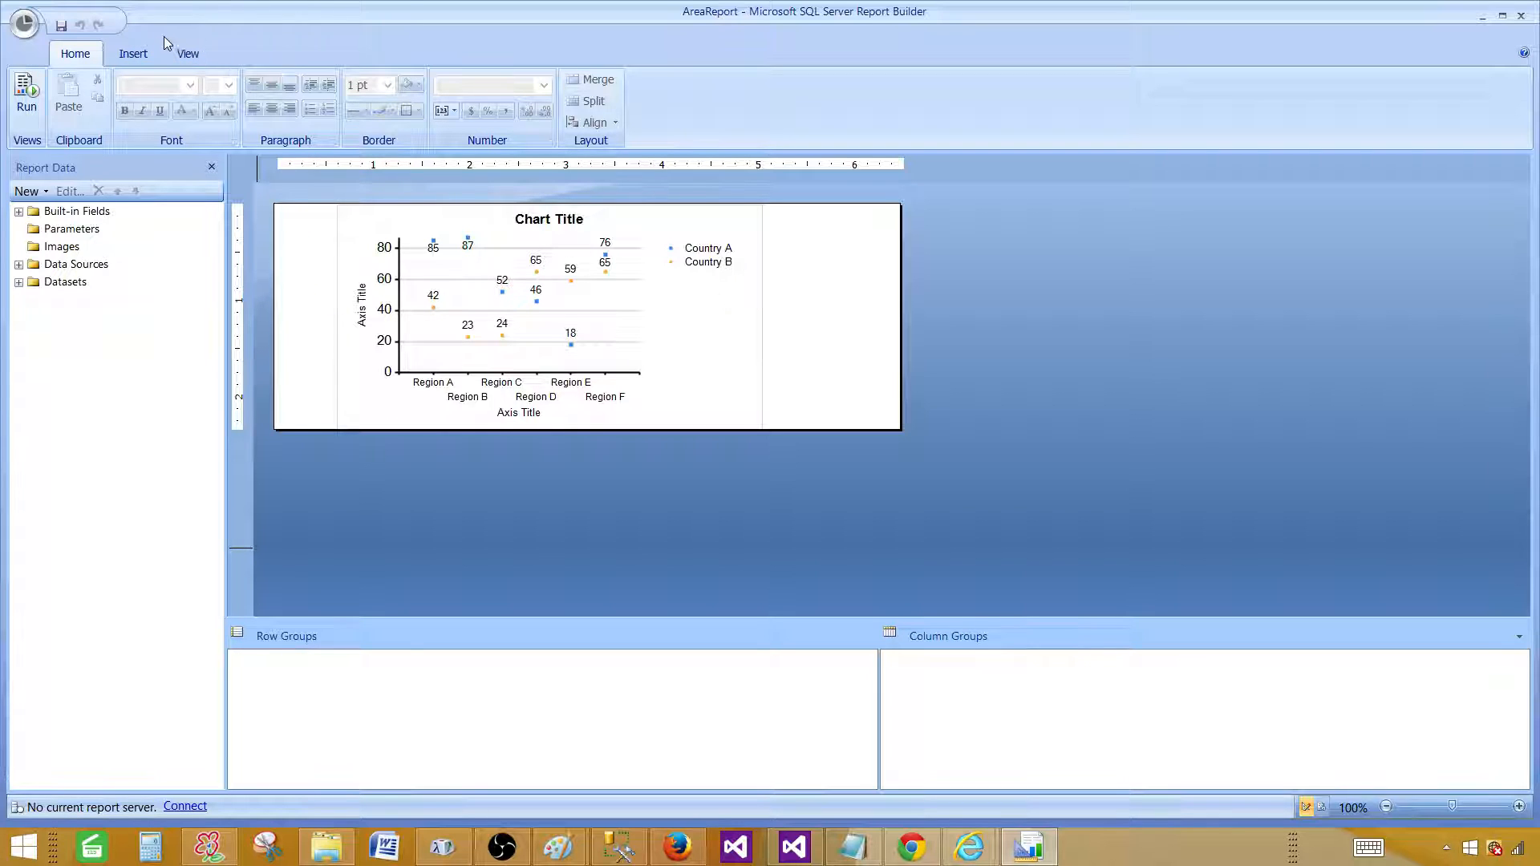
left_click(1521, 15)
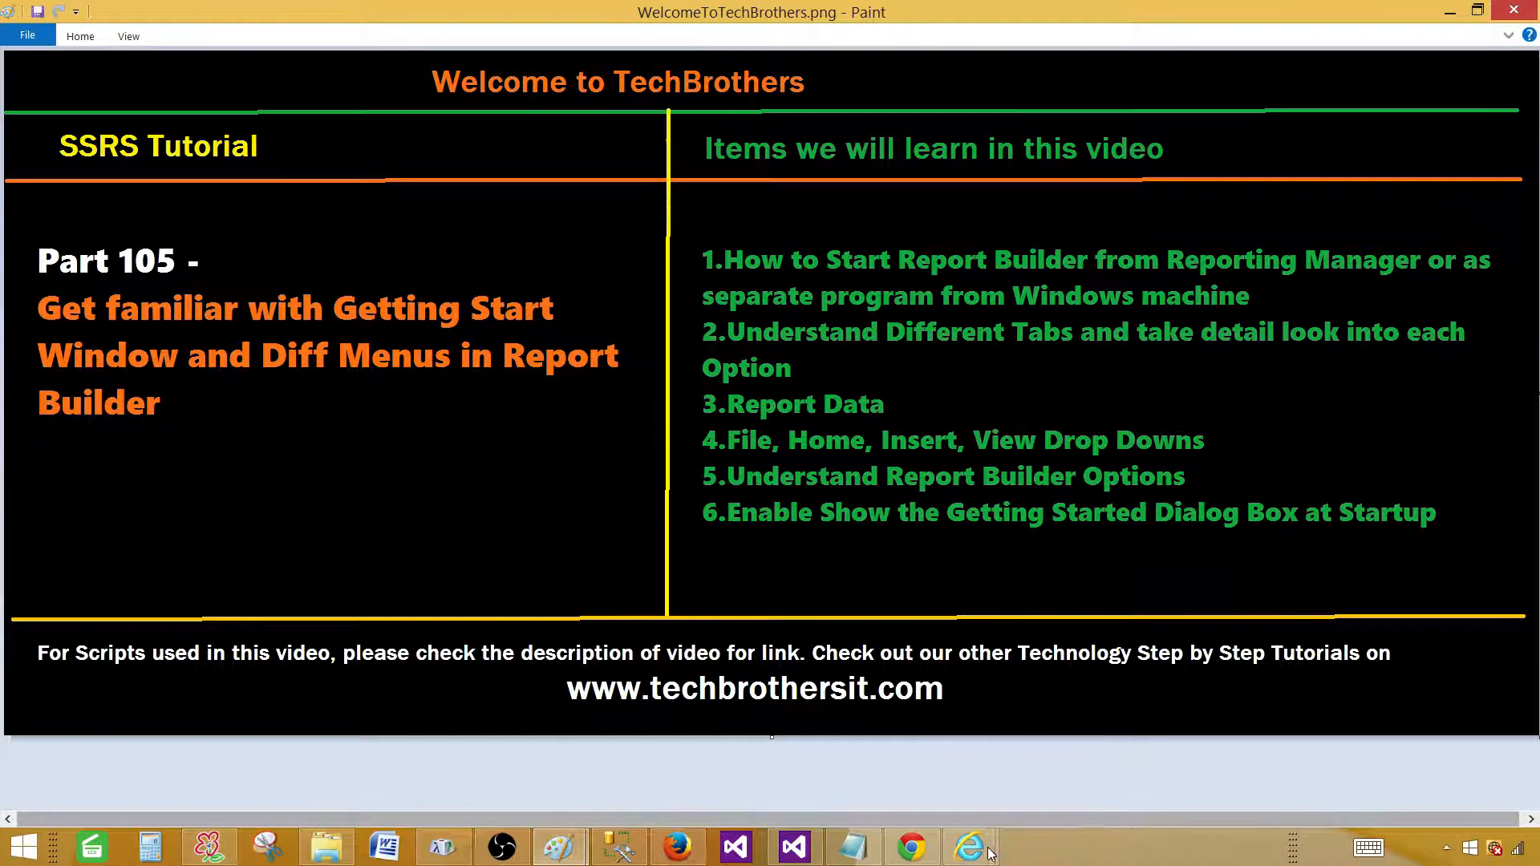
Compare the SQL2014 and SQL2016 Report Manager home tabs, then start Report Builder from SQL2014.
left_click(985, 851)
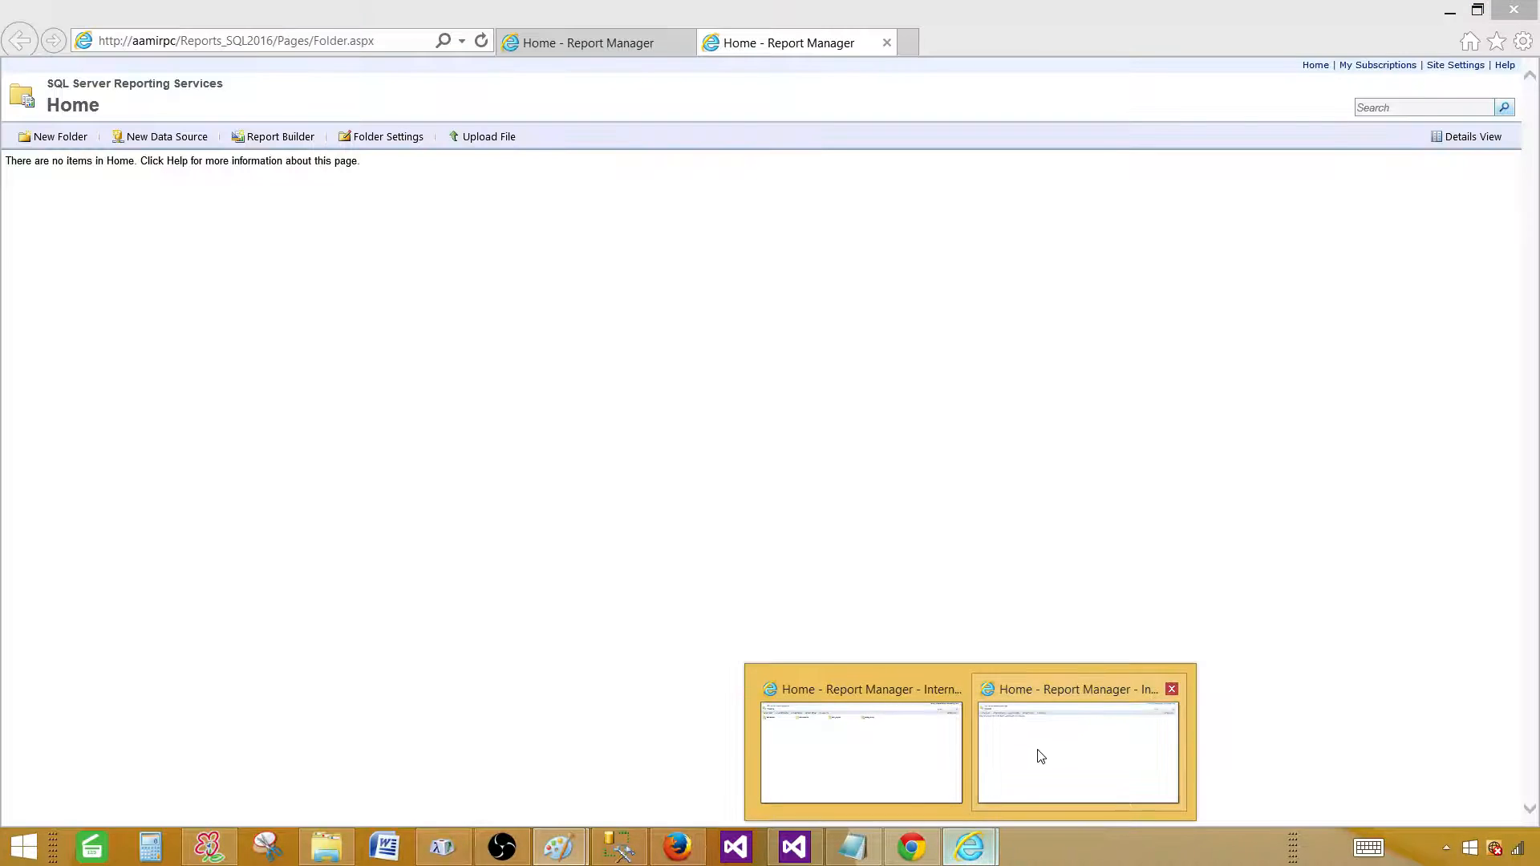
left_click(1040, 754)
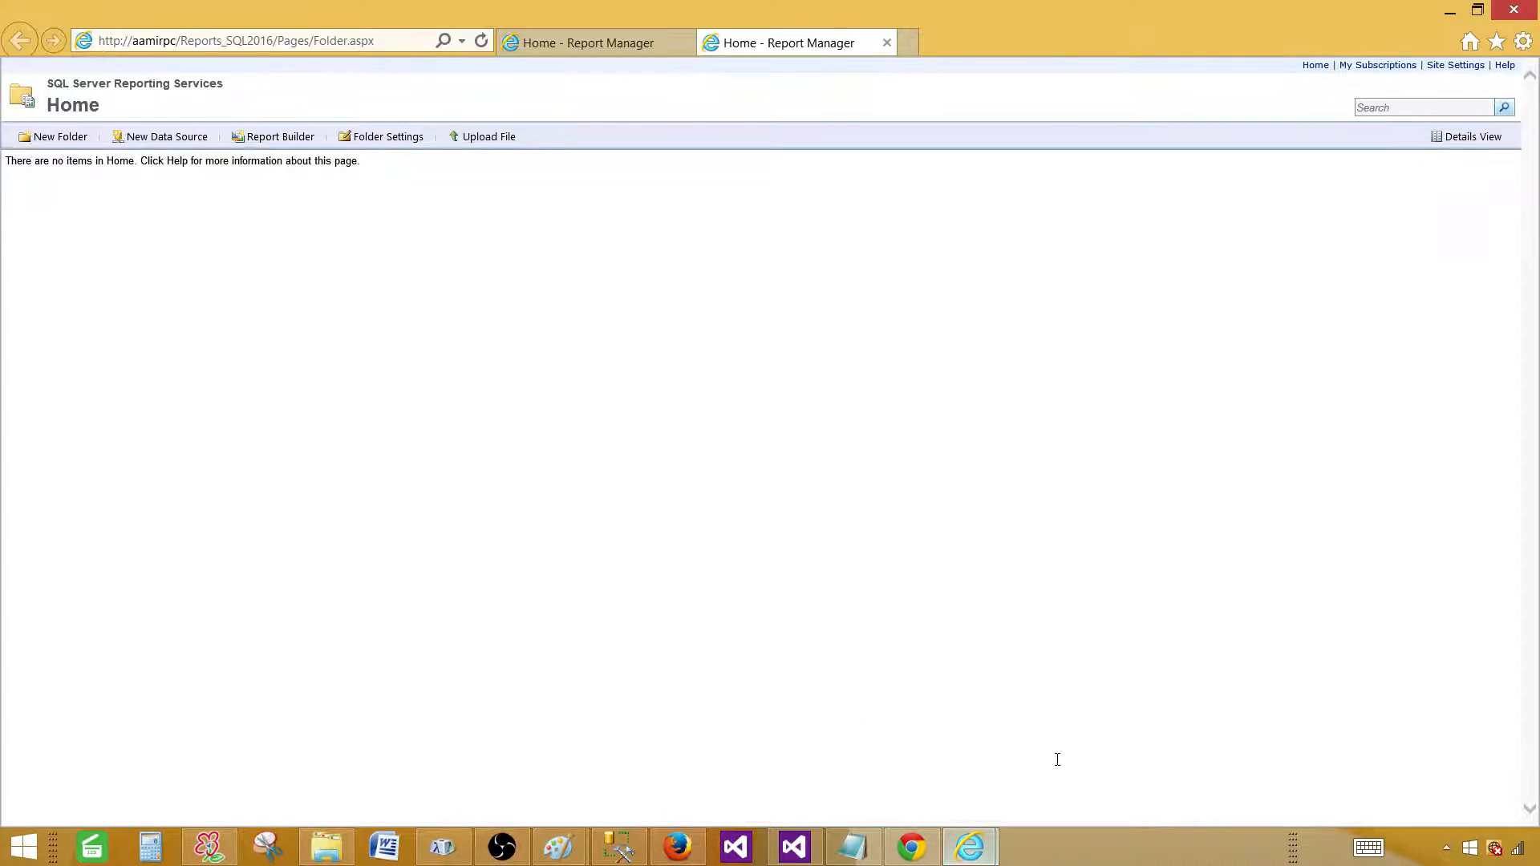
left_click(567, 43)
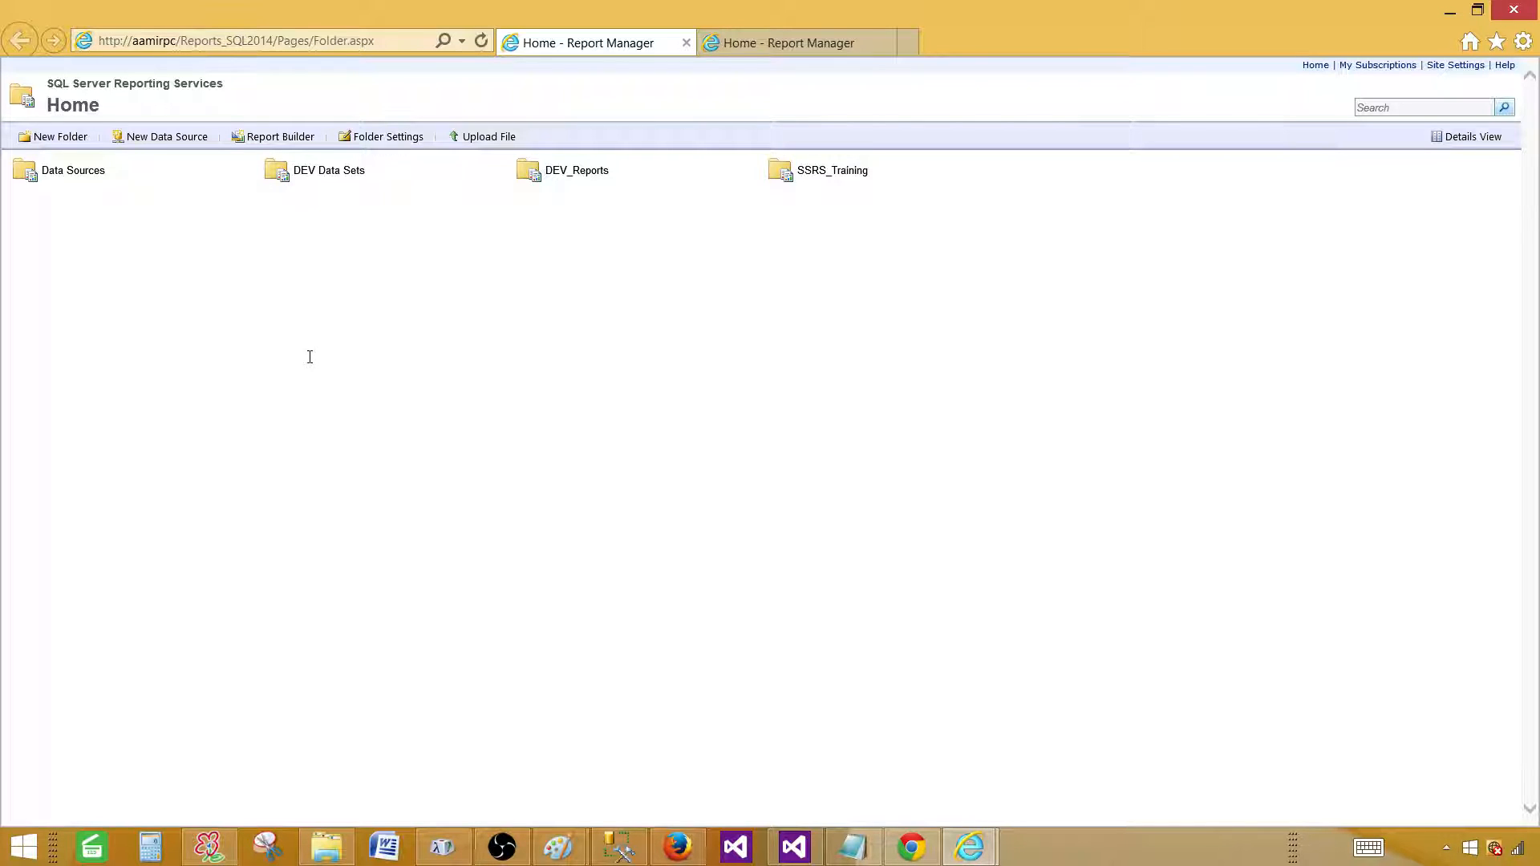
left_click(770, 45)
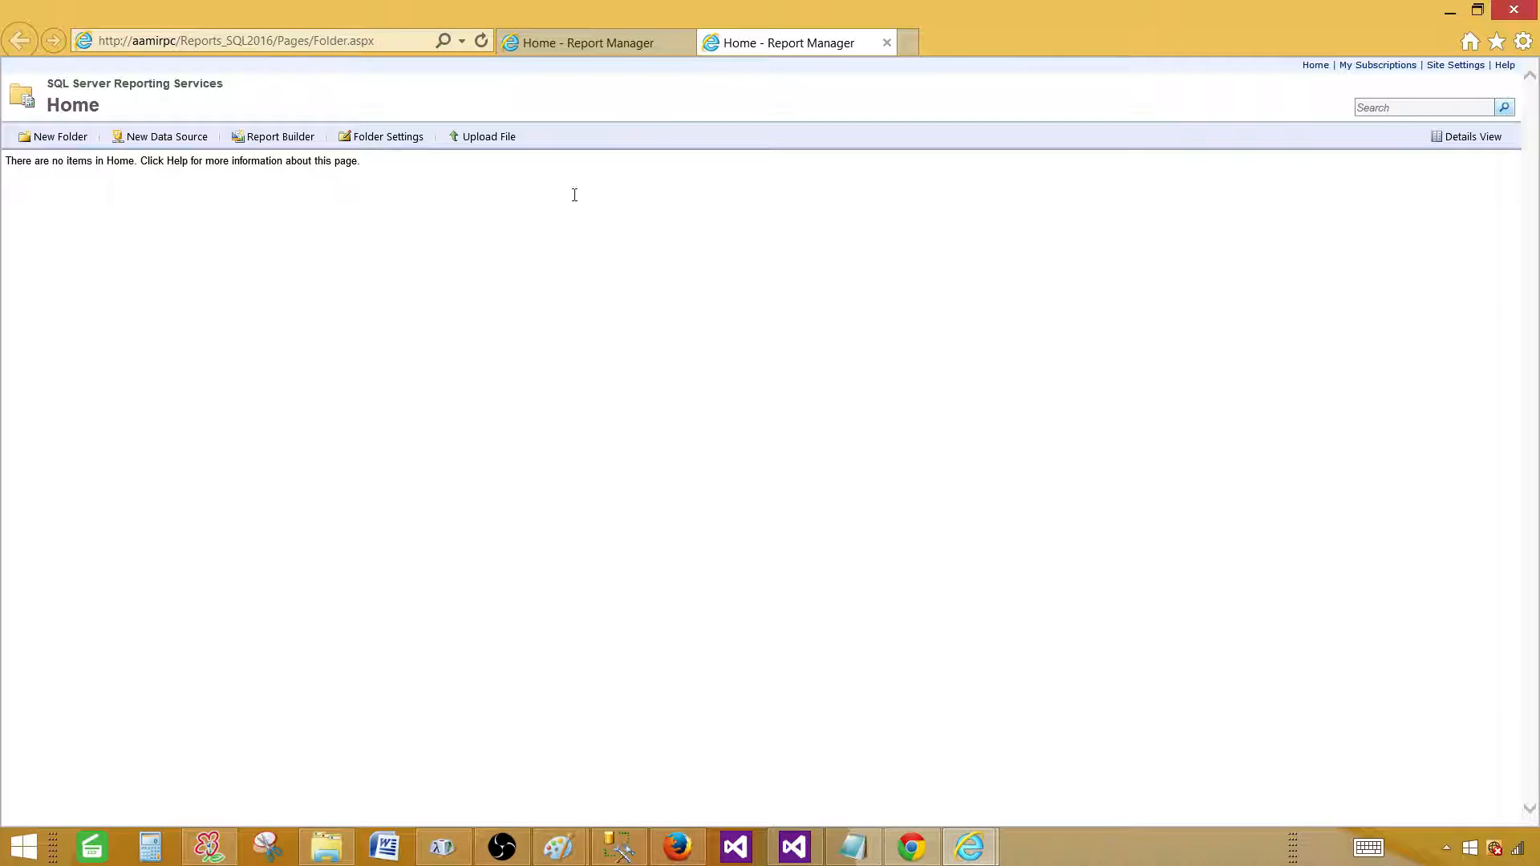
left_click(601, 43)
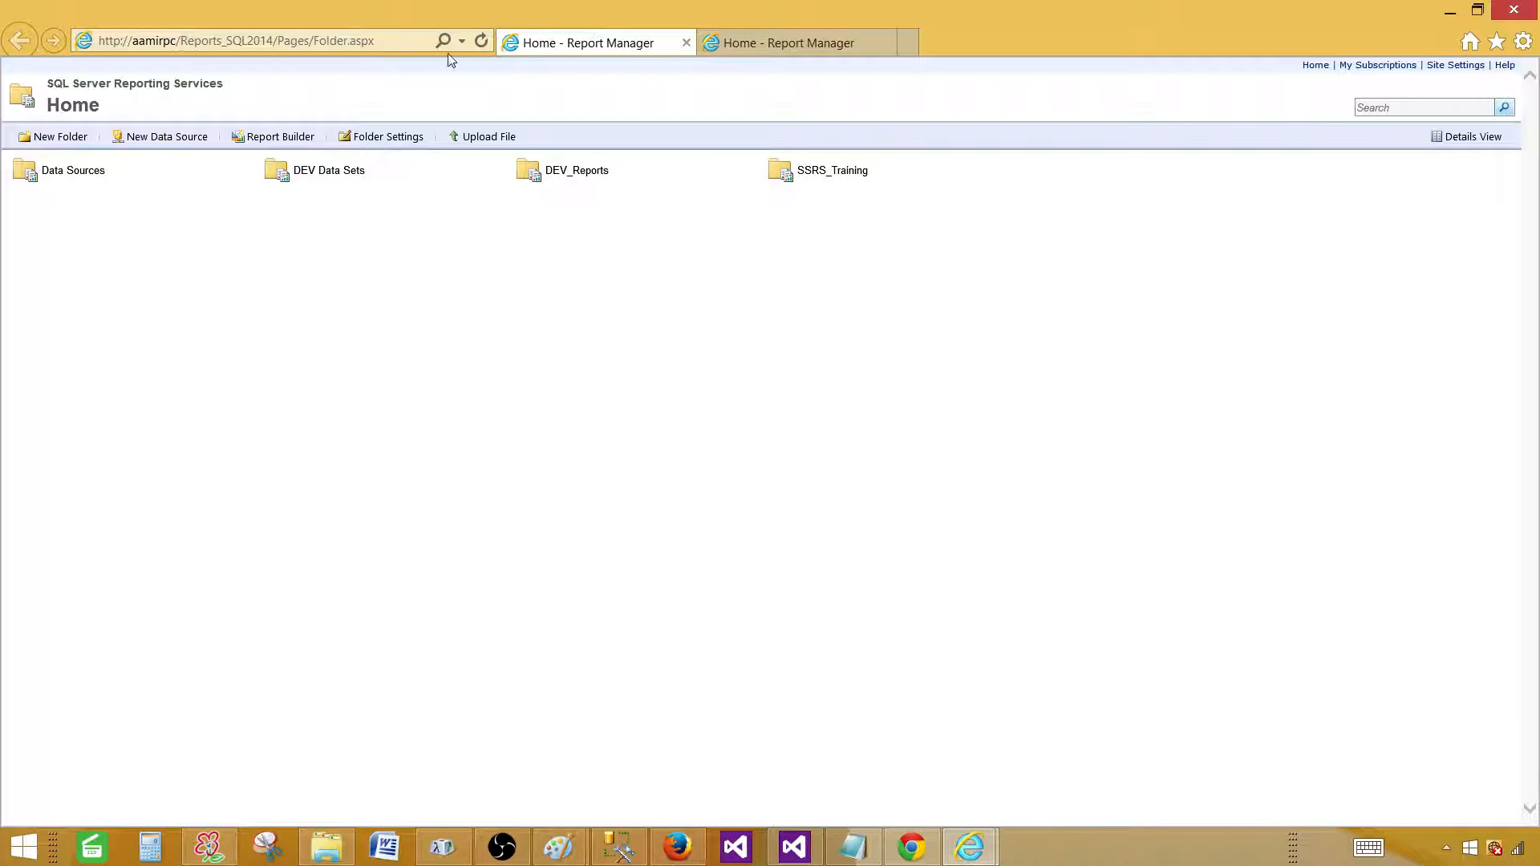
left_click(276, 138)
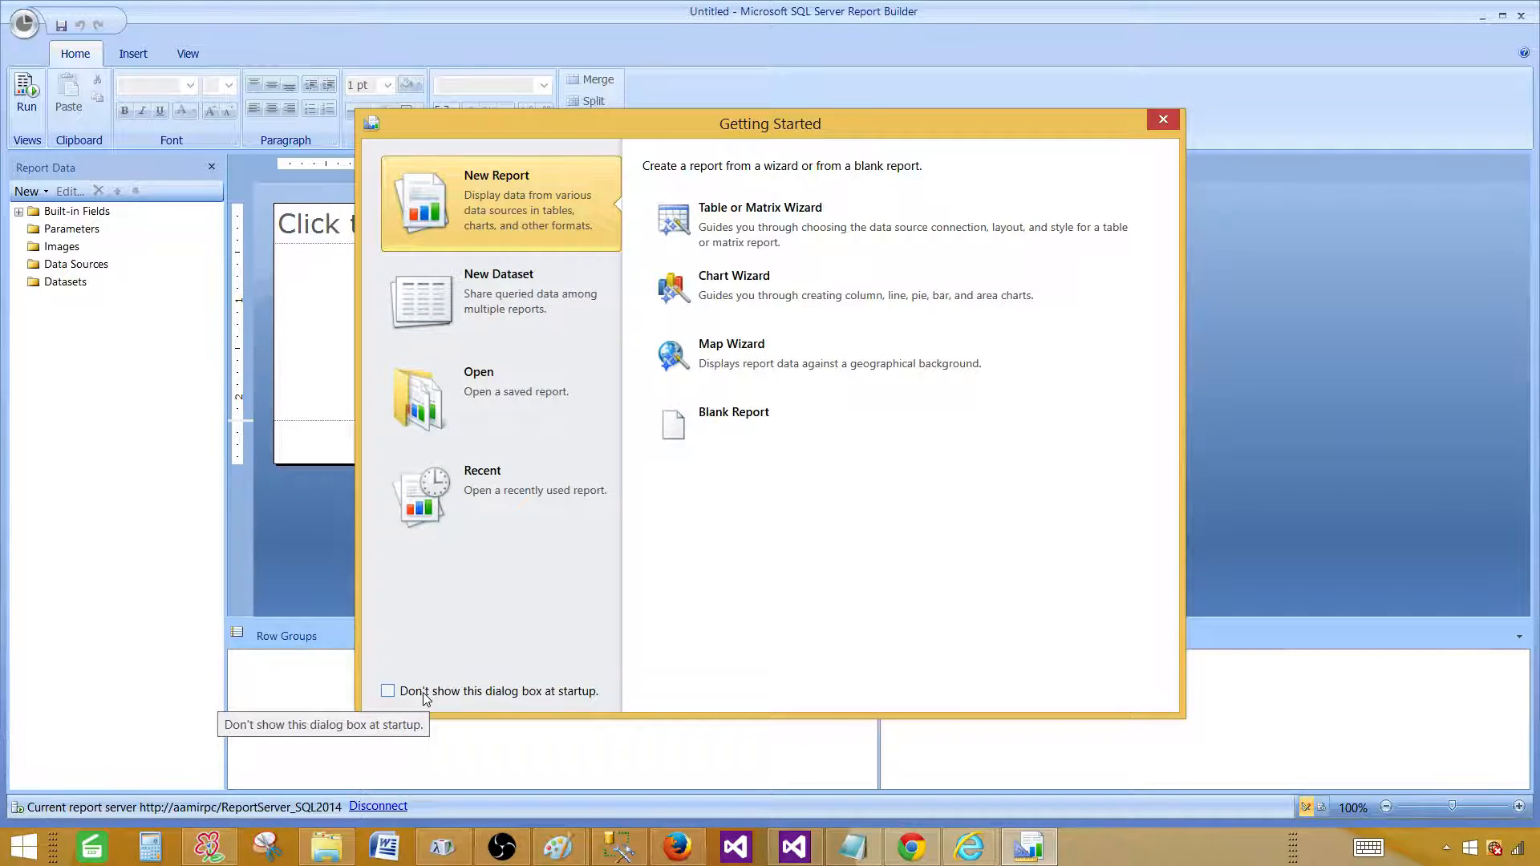
Tick 'Don't show this dialog box at startup' and close Getting Started.
left_click(390, 692)
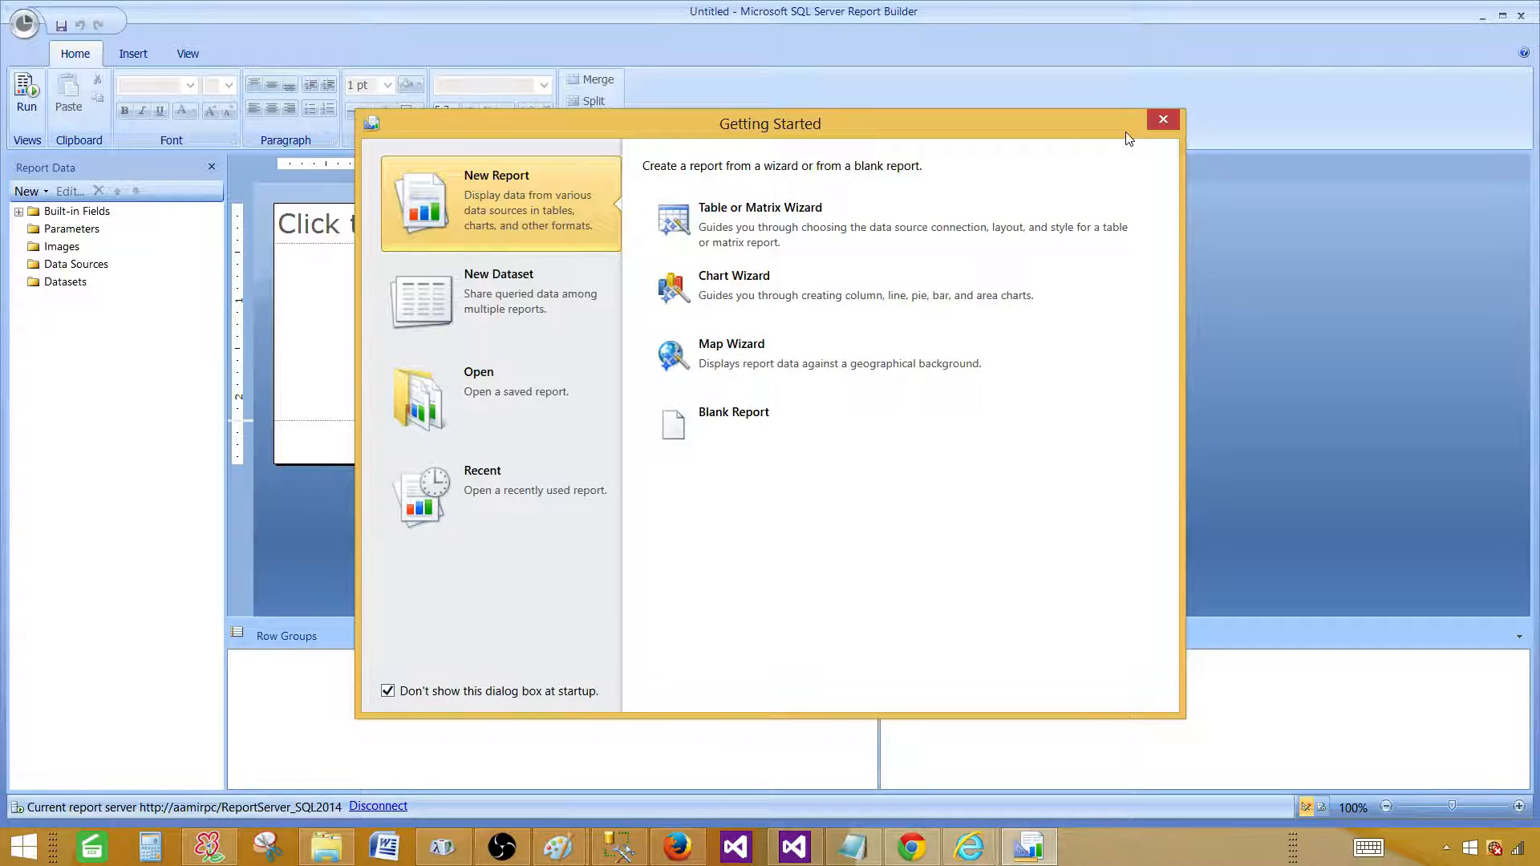
left_click(1173, 120)
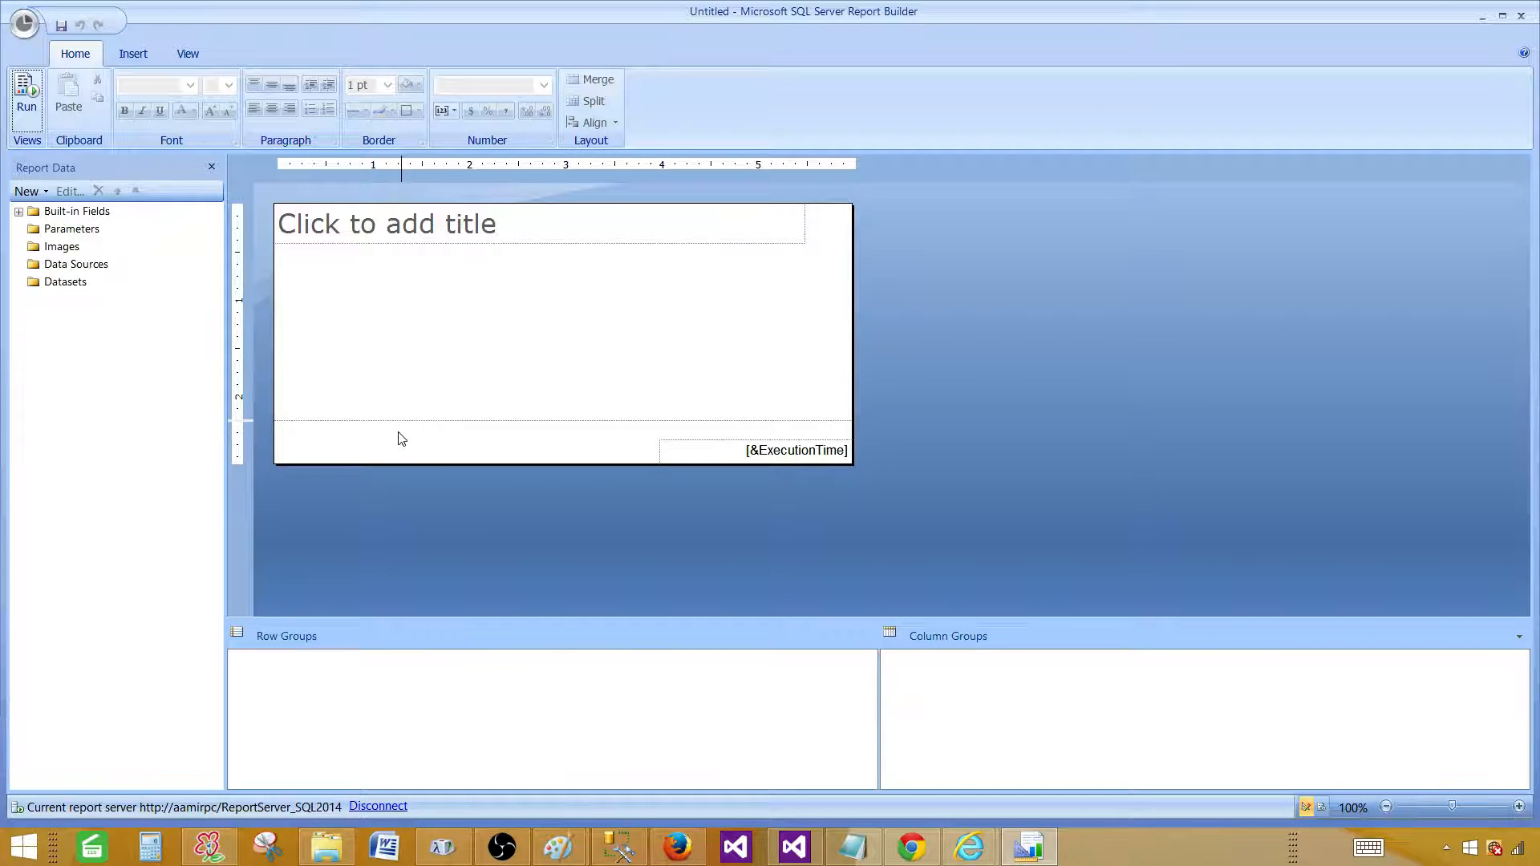
From the SQL2016 Report Manager window, start Report Builder and allow it to Run past the security warning.
mouse_move(969, 847)
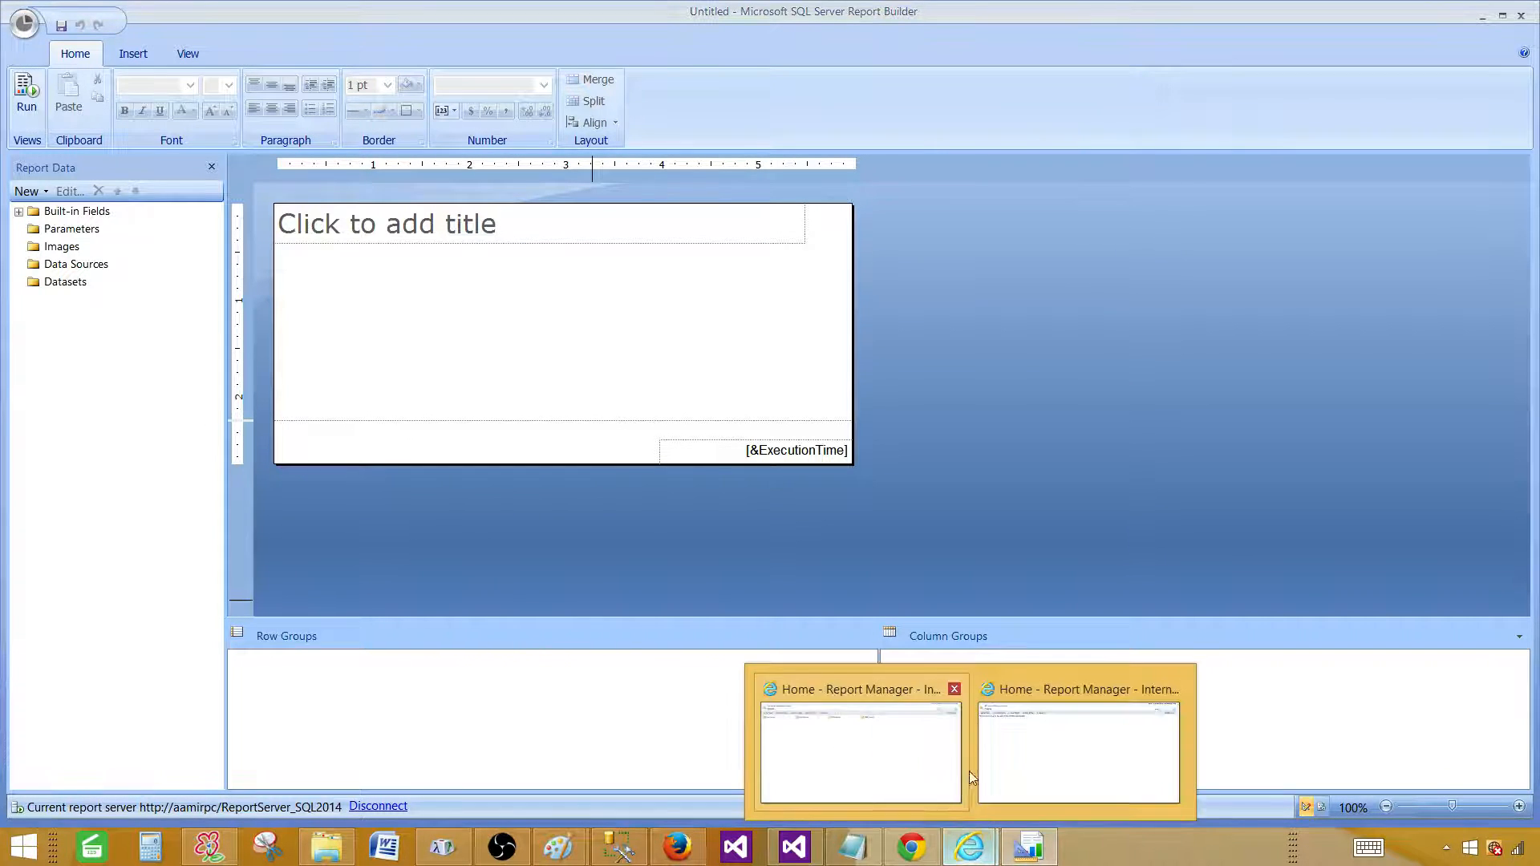
left_click(1002, 767)
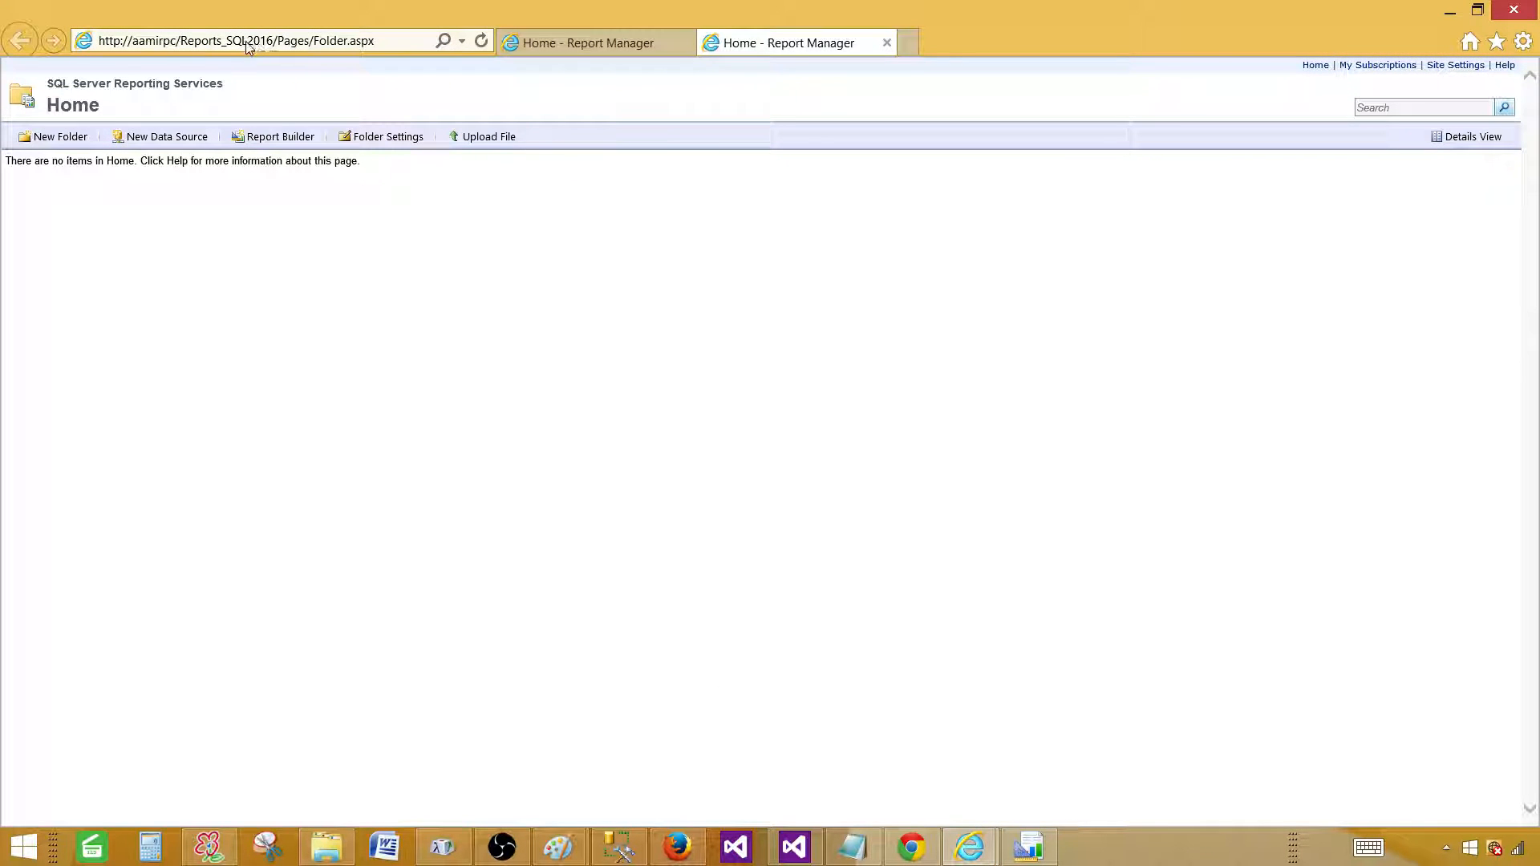
left_click(269, 140)
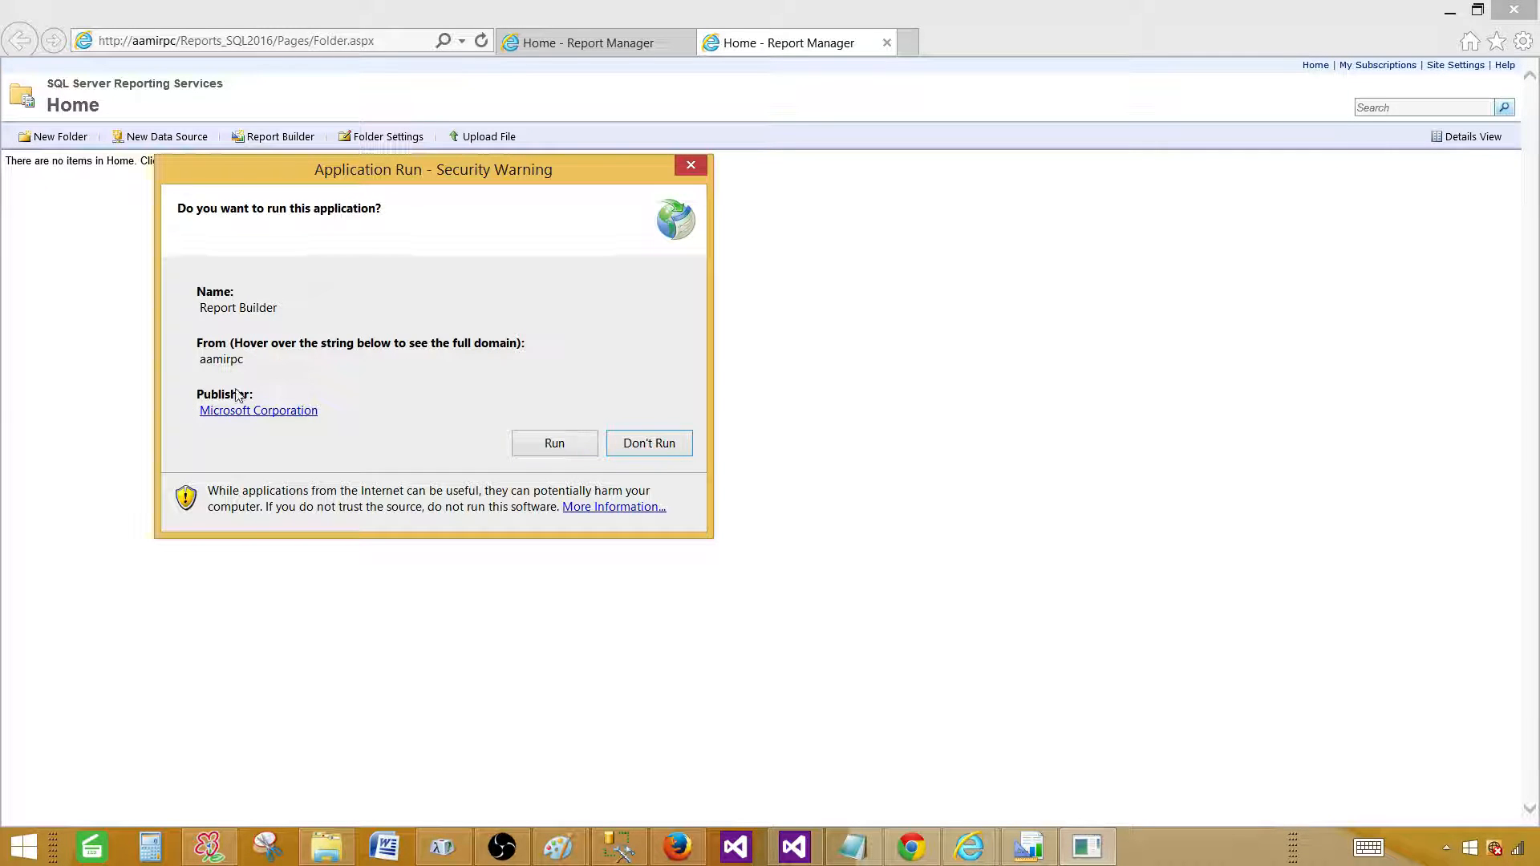
left_click(554, 446)
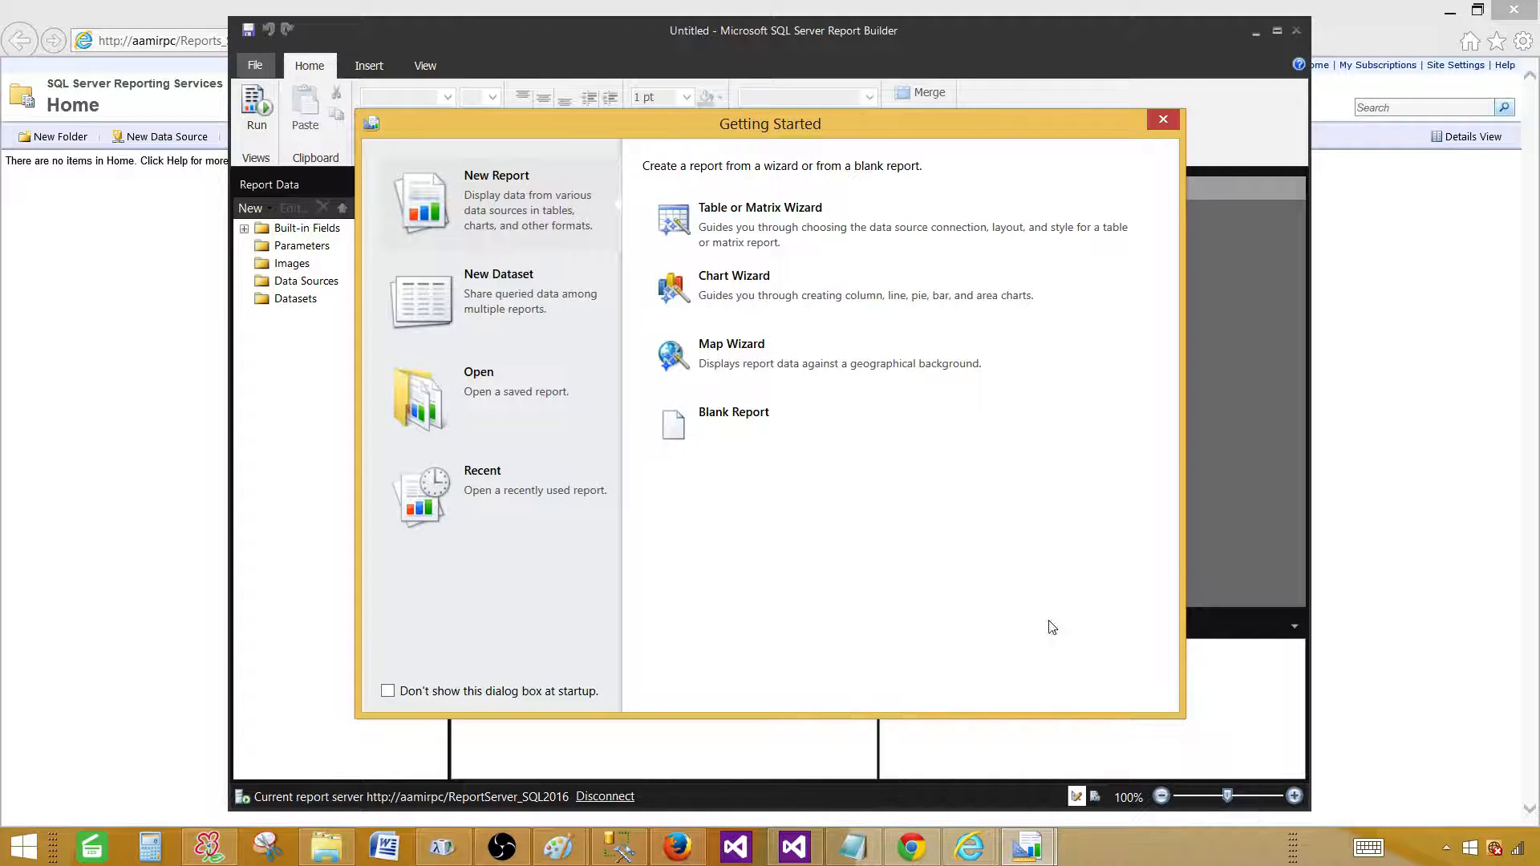
Restore the 2014 Report Builder window to a smaller size and bring the 2016 window forward.
mouse_move(1035, 846)
left_click(960, 749)
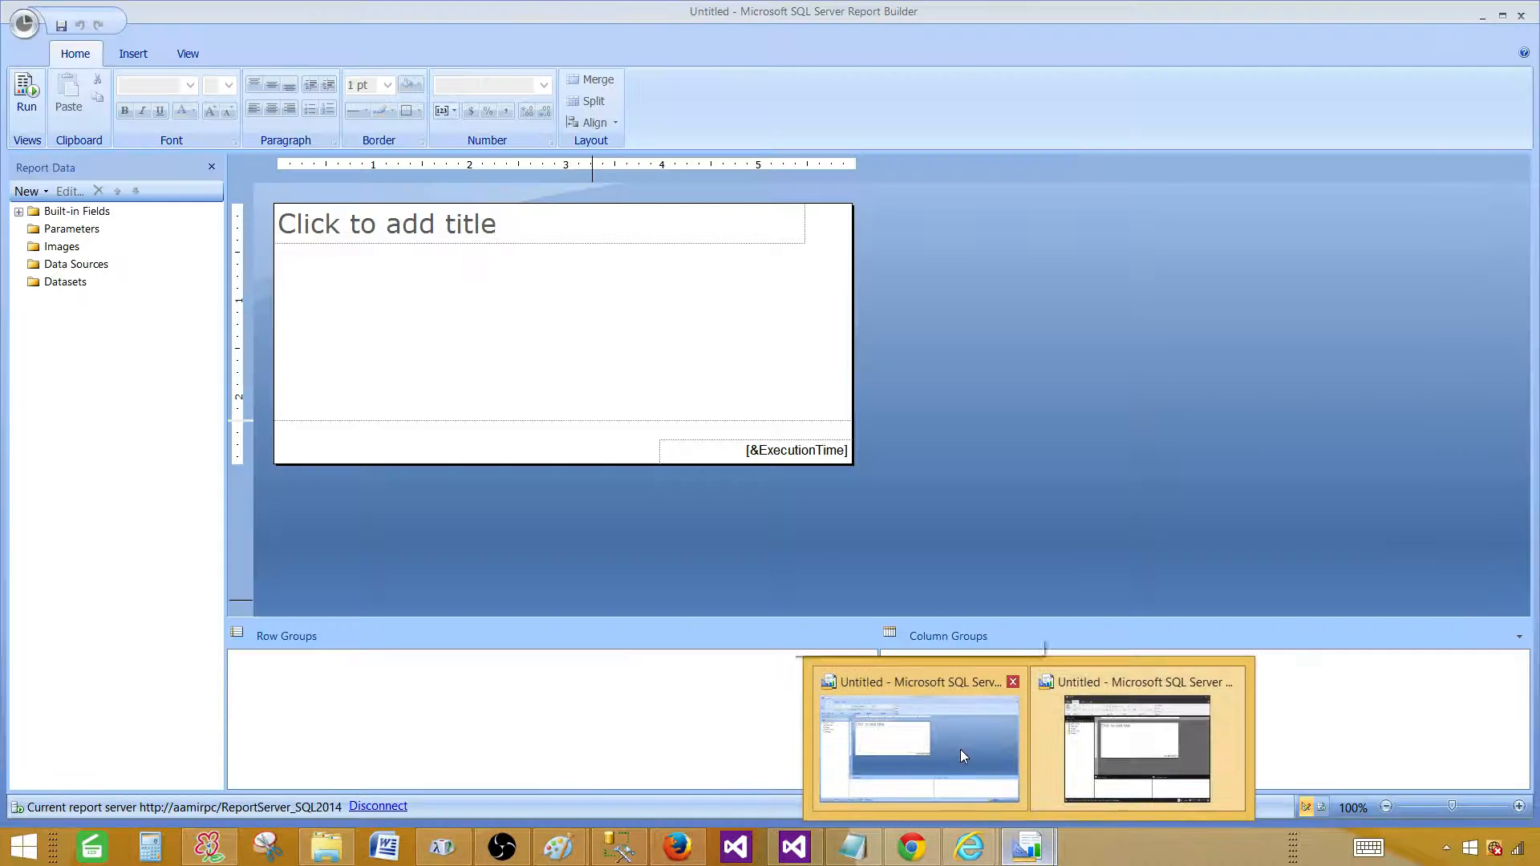
left_click(1503, 15)
mouse_move(1043, 848)
left_click(1140, 770)
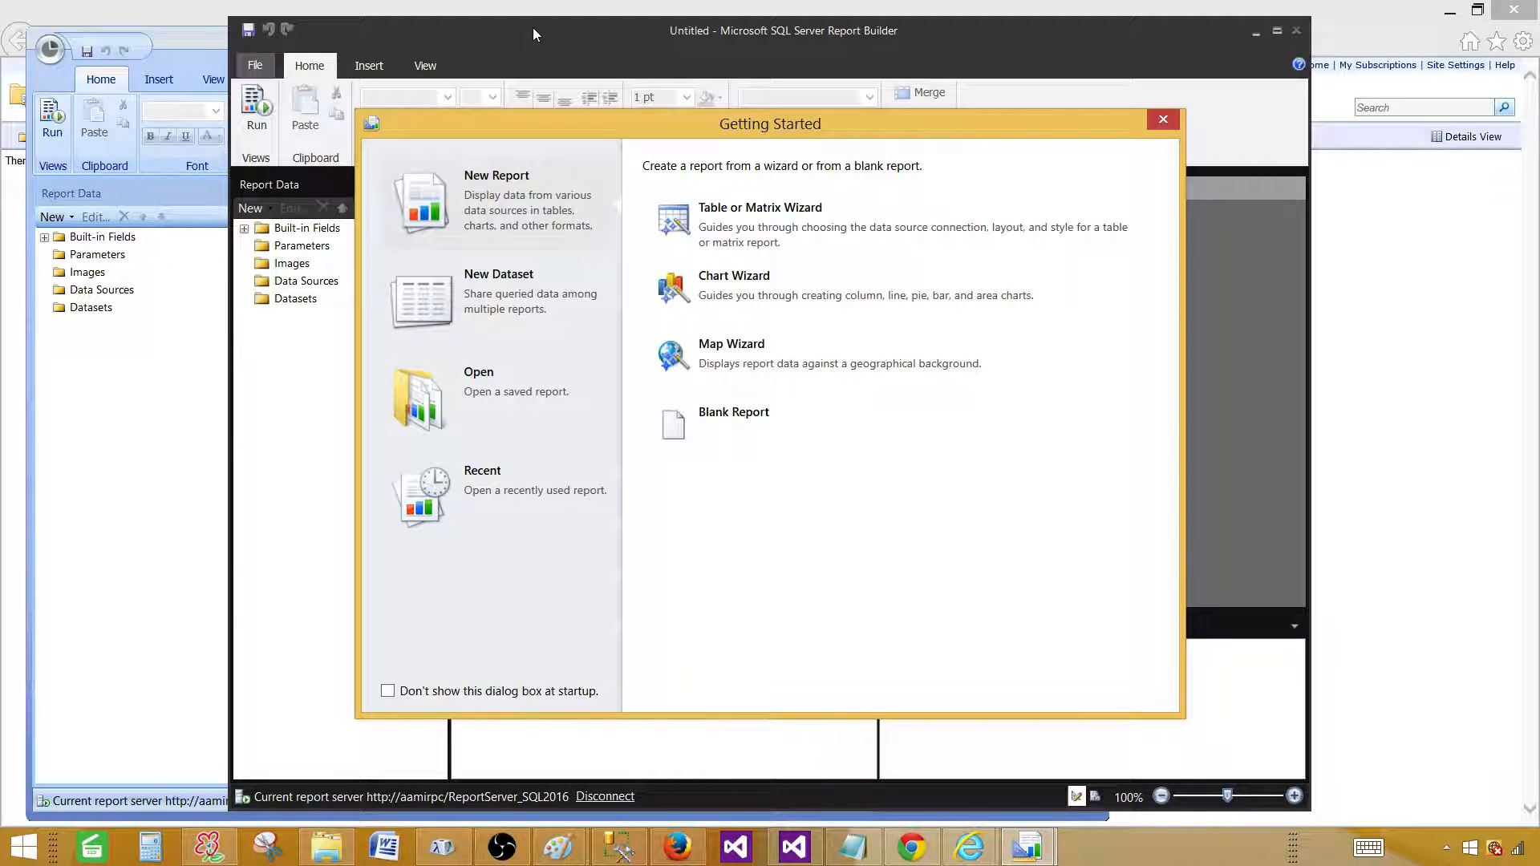
In the 2016 window, preview New Dataset, close Getting Started and drag the window aside.
left_click(501, 40)
left_click(526, 303)
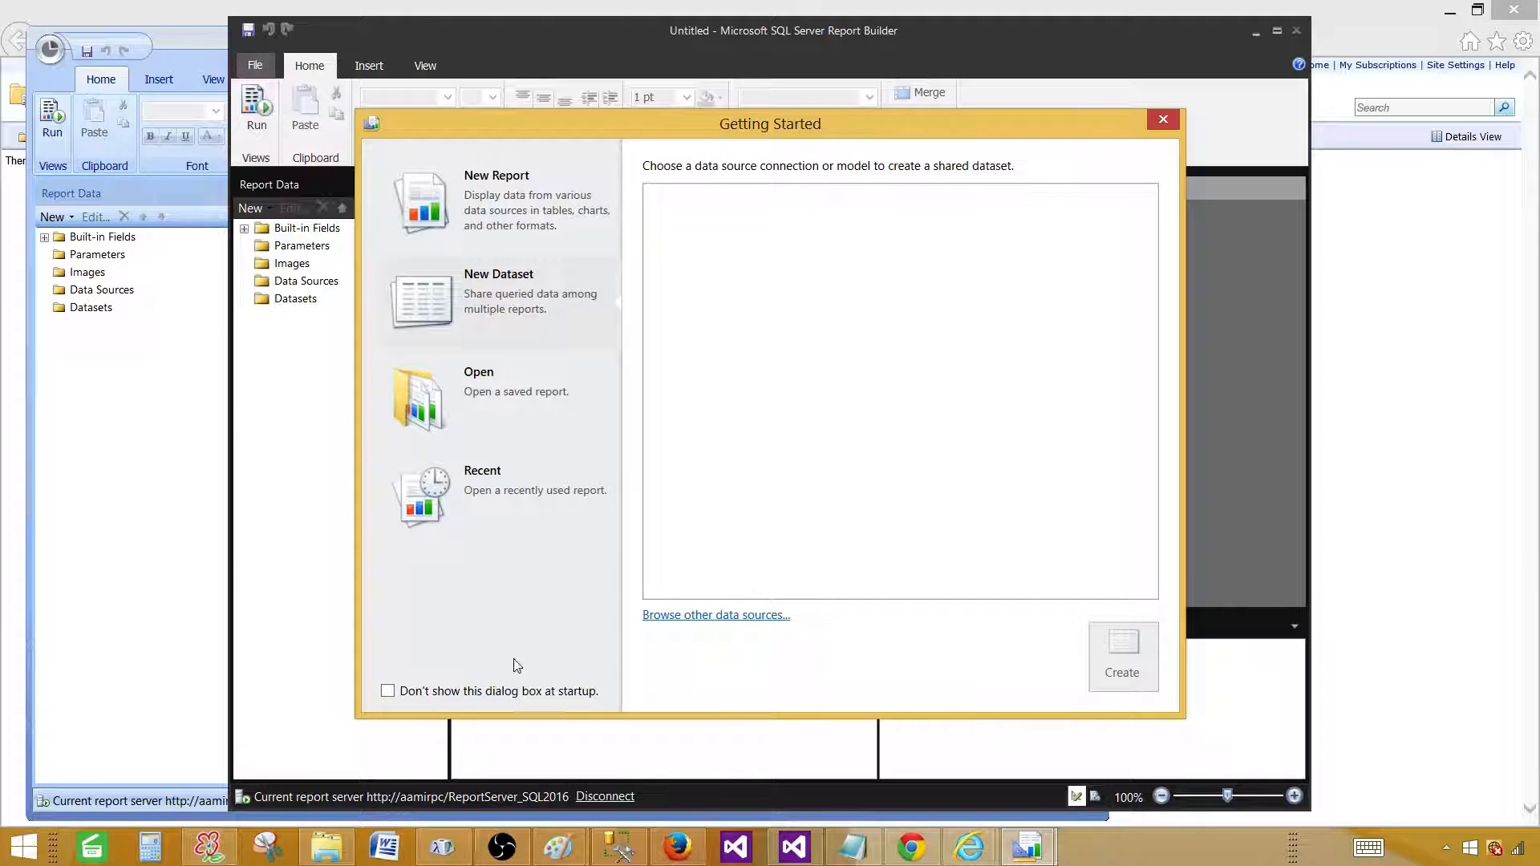
left_click(1163, 119)
left_click_drag(512, 37, 629, 143)
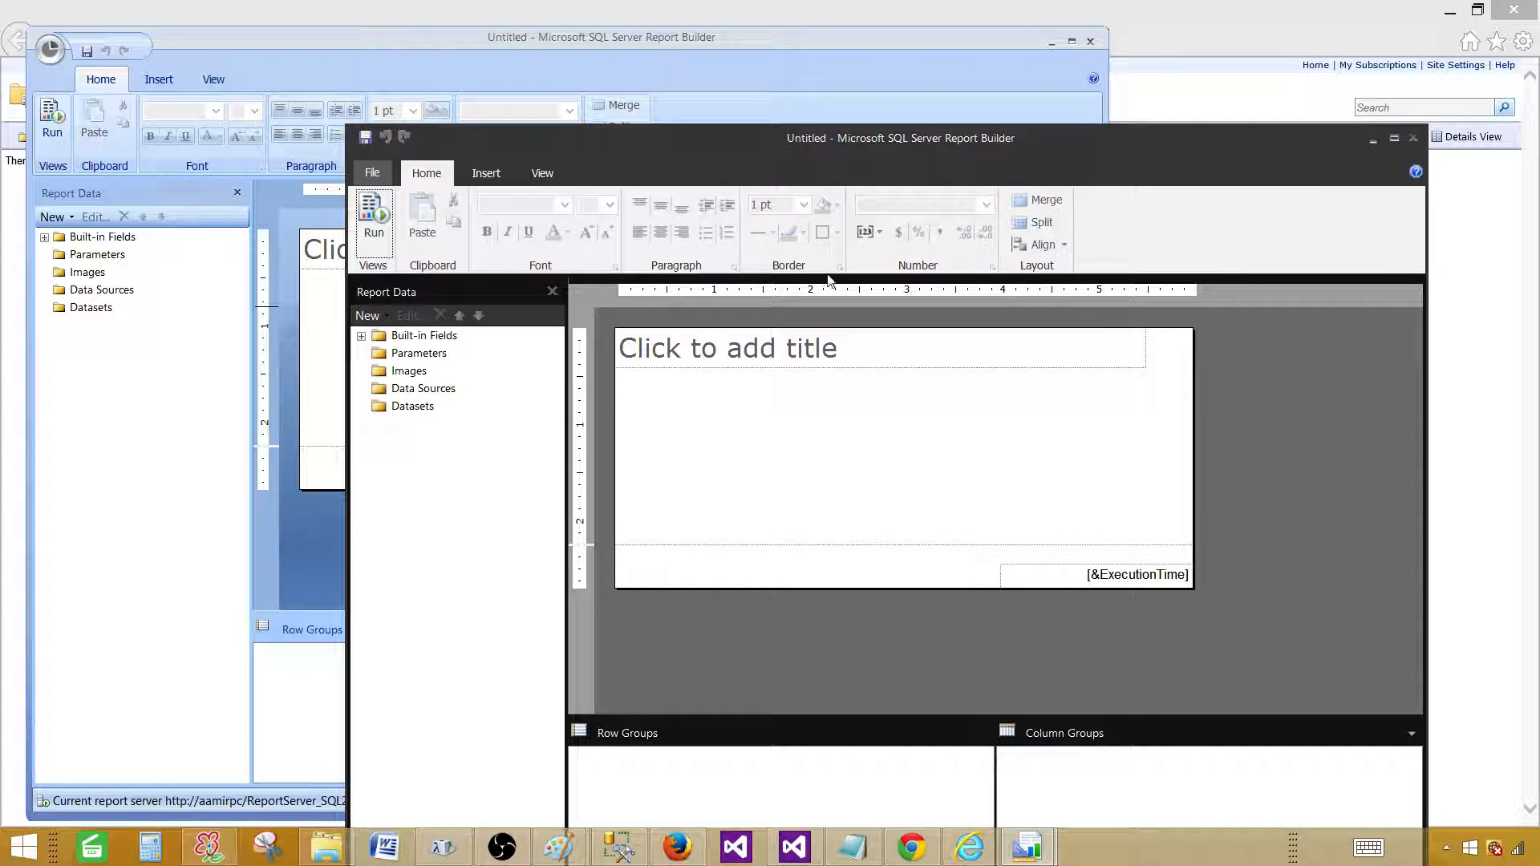
Insert a new text box into the report body below the title placeholder.
left_click(793, 350)
left_click(736, 386)
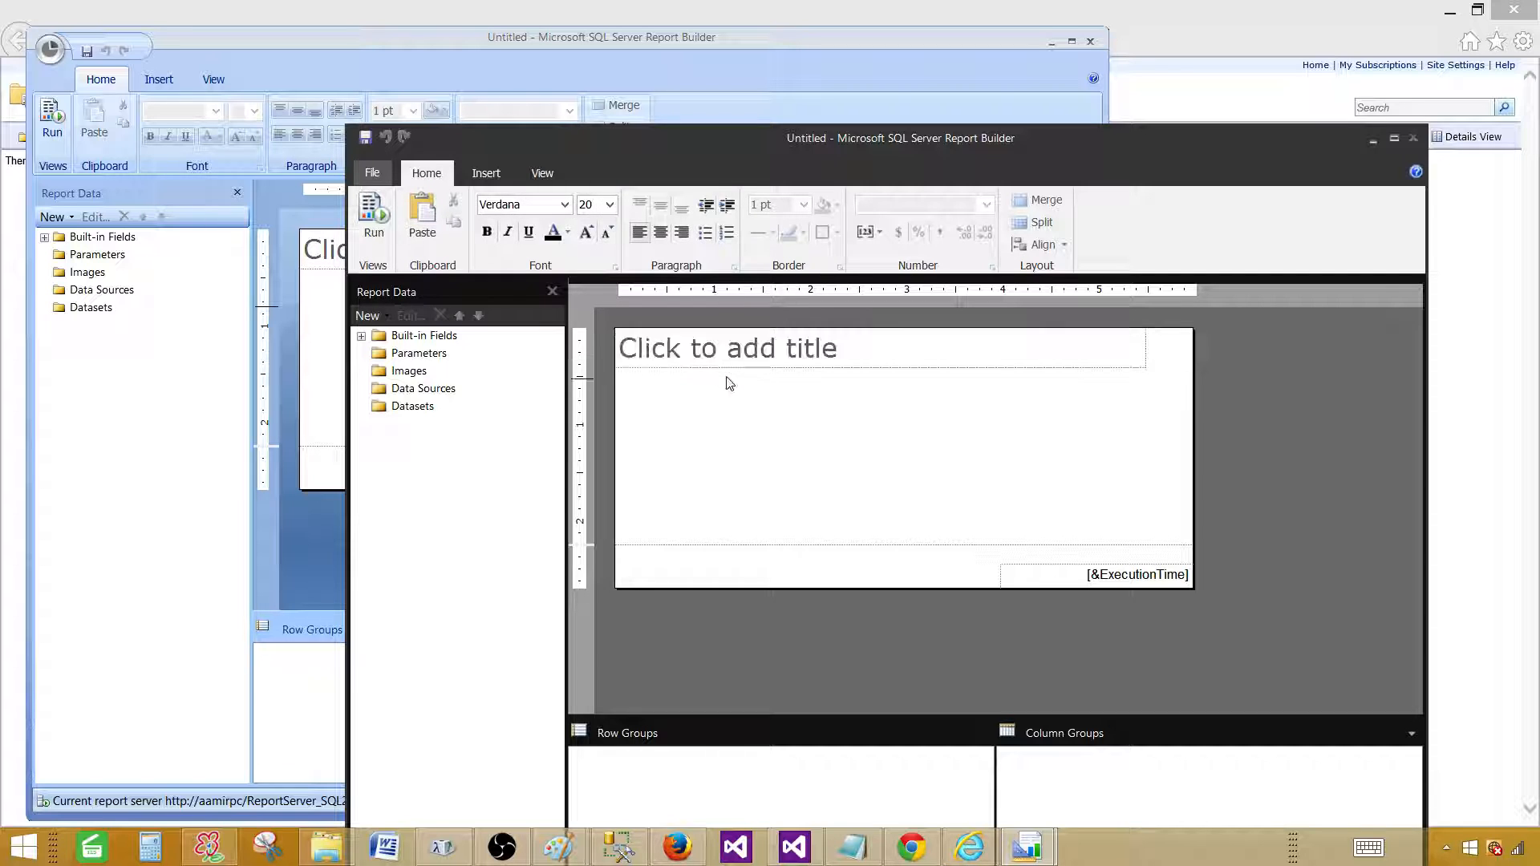
left_click(722, 354)
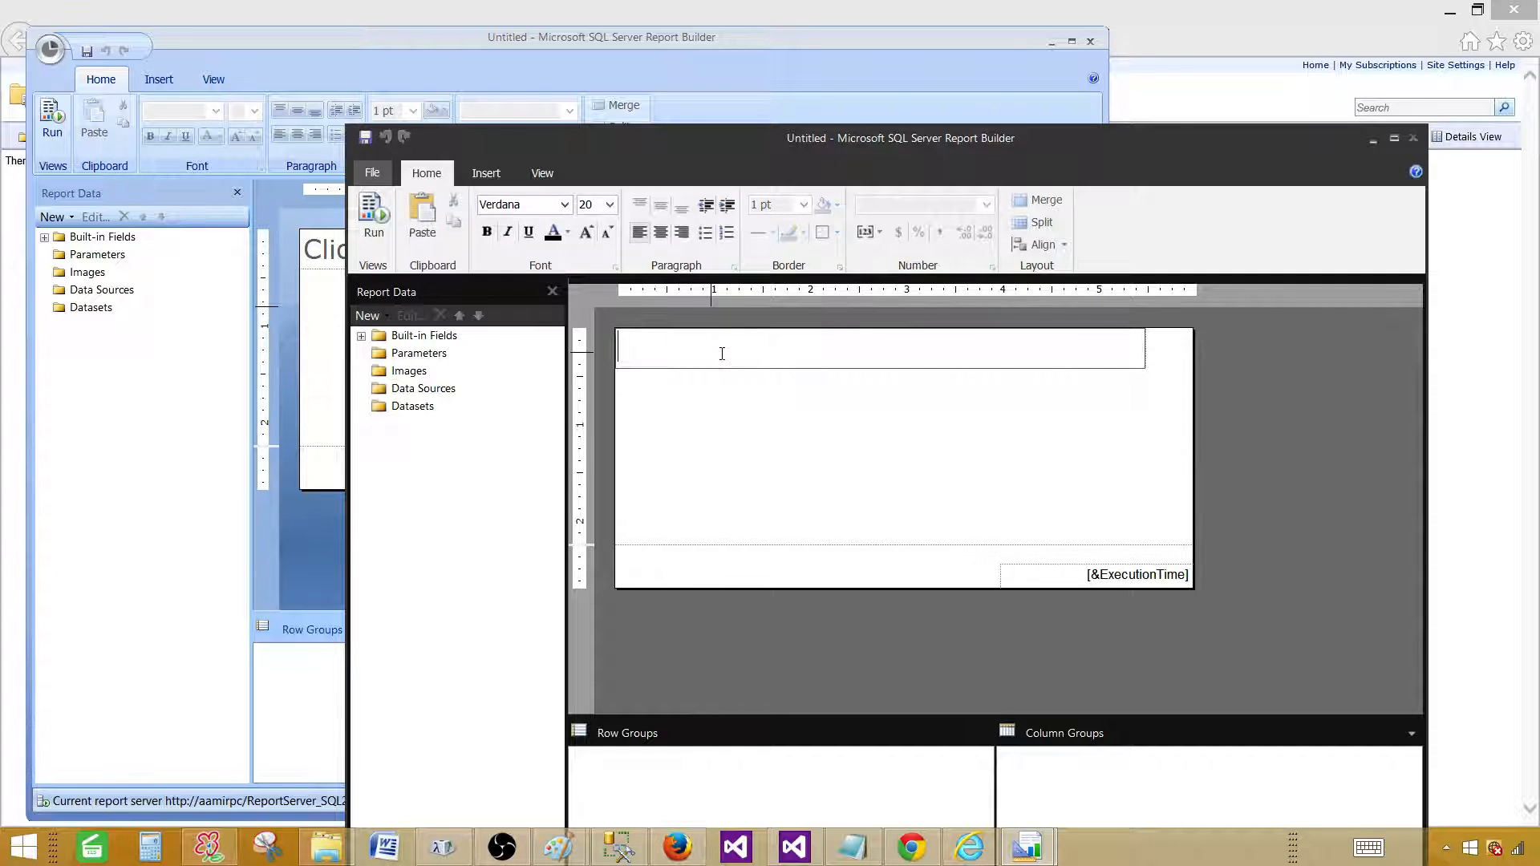
right_click(793, 400)
mouse_move(906, 474)
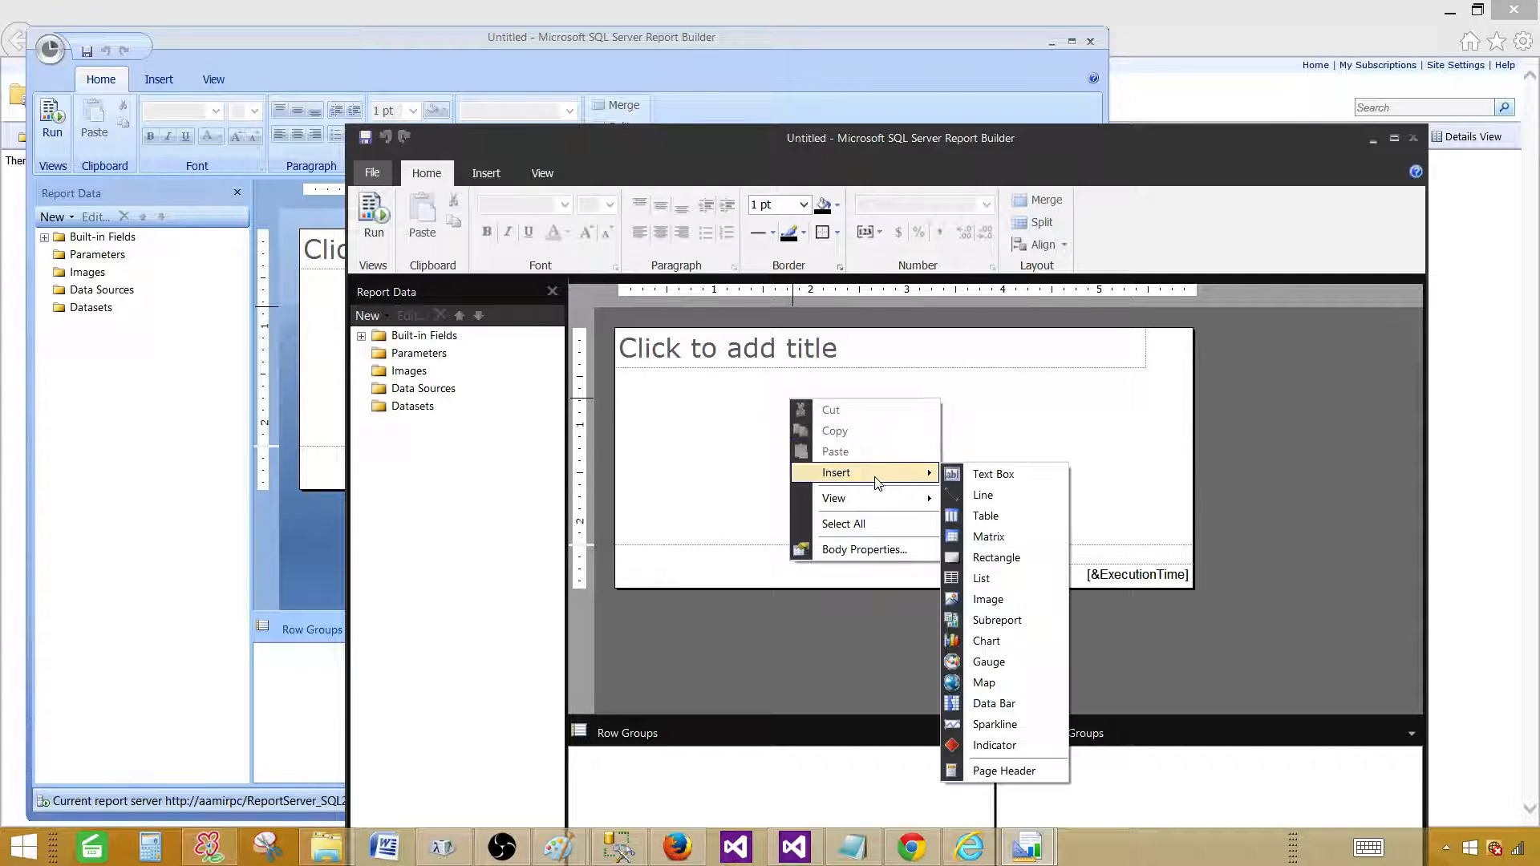
left_click(986, 475)
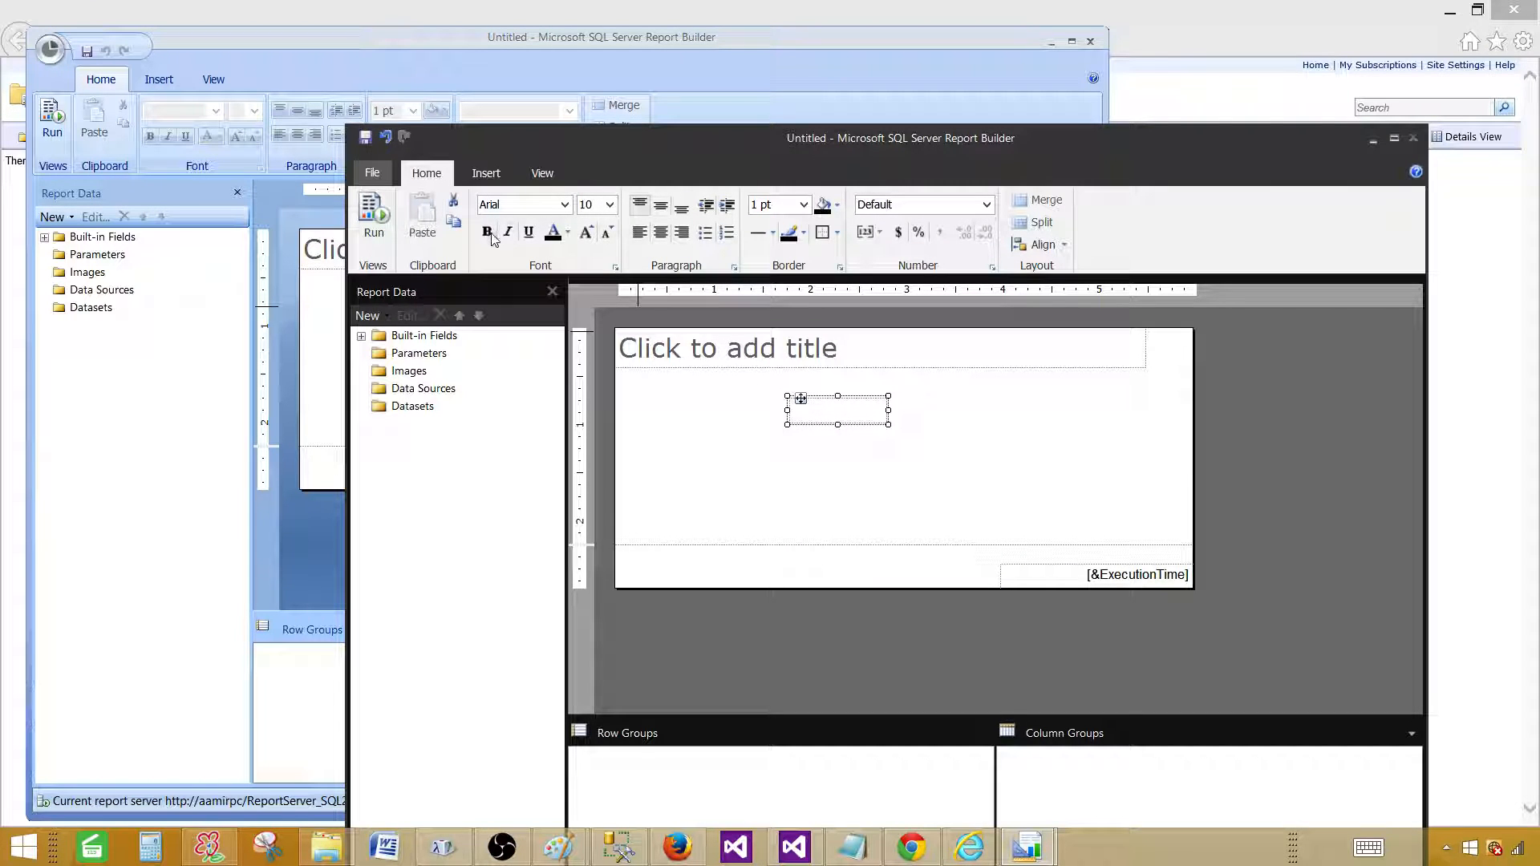
left_click(700, 419)
left_click(840, 421)
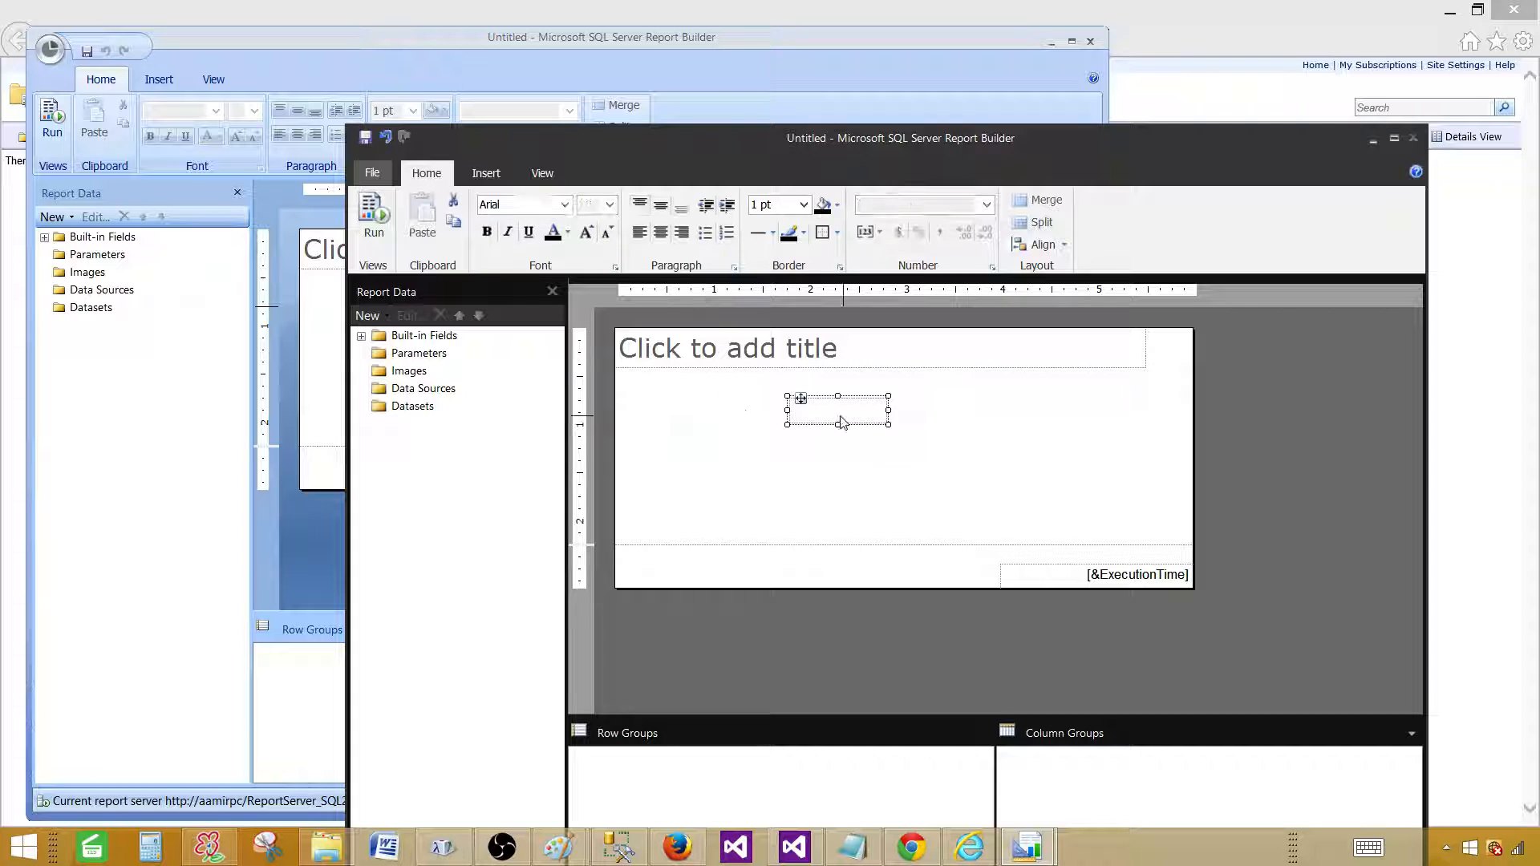
Stretch the text box wider to the left and right and slightly taller.
left_click(798, 411)
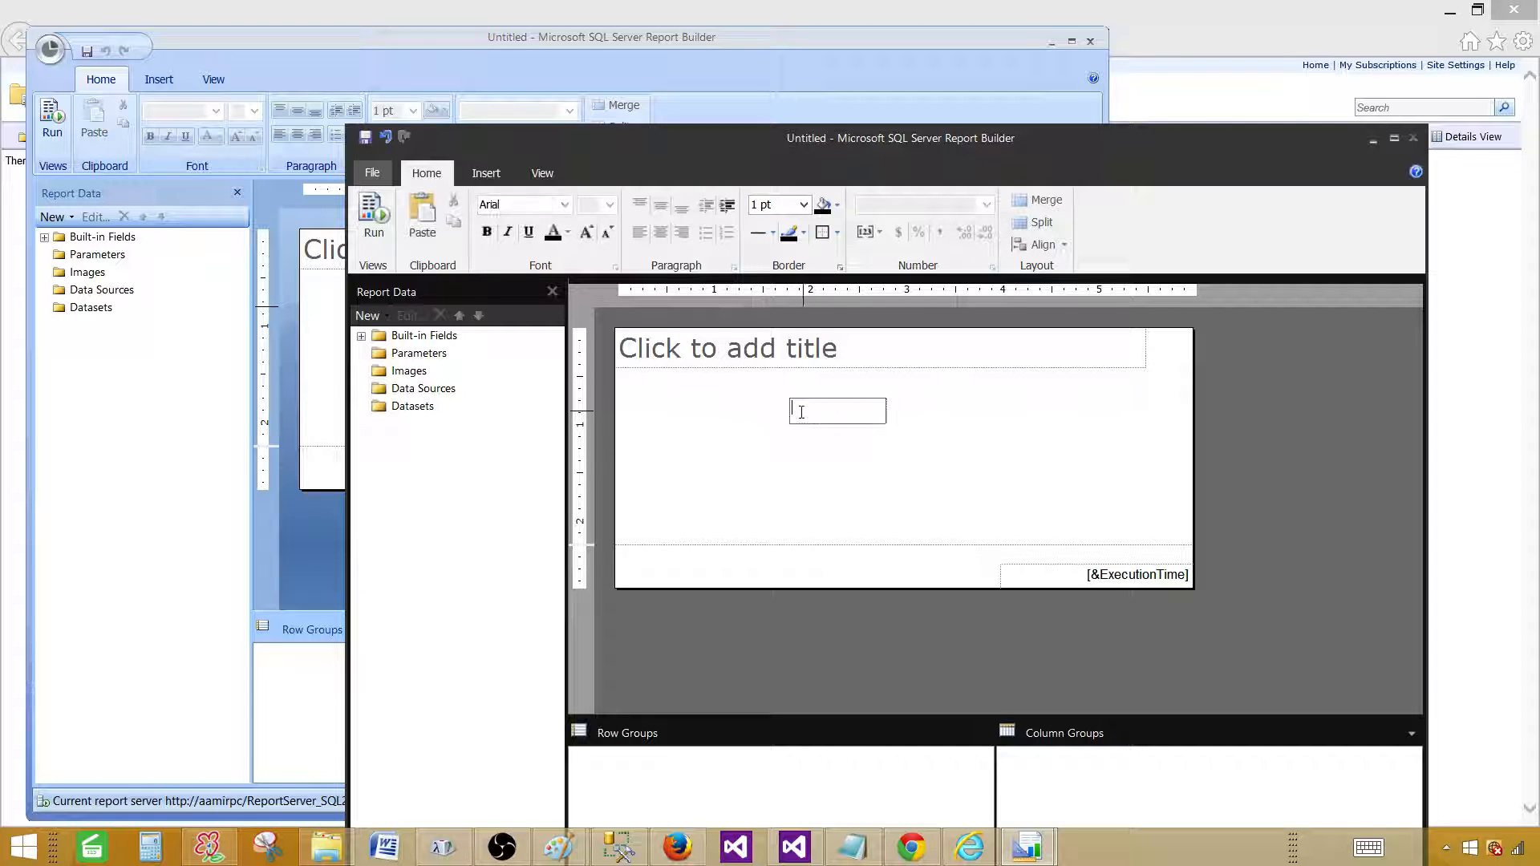
left_click(753, 407)
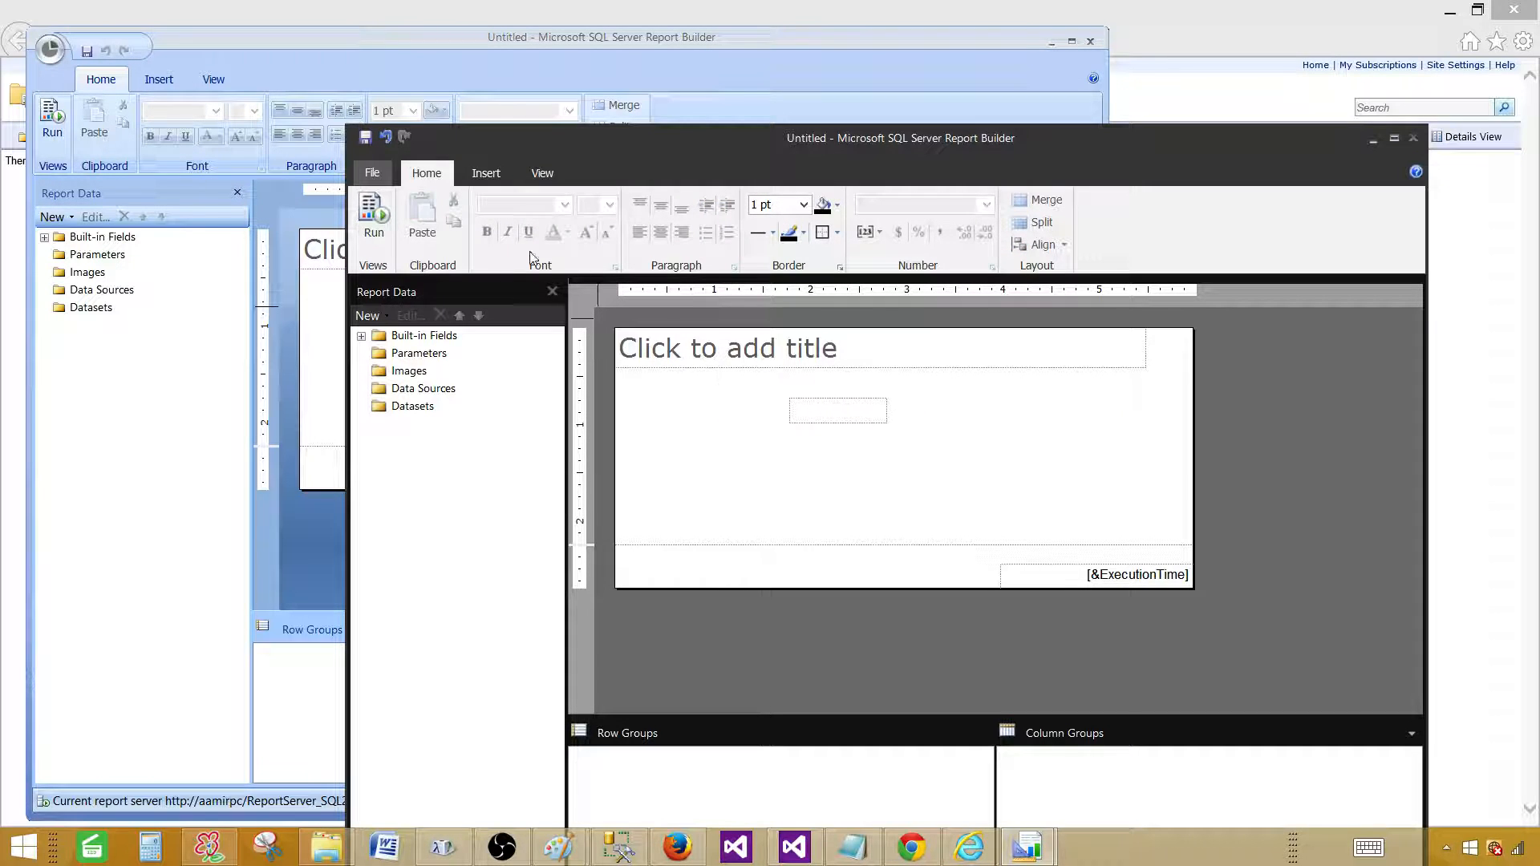
left_click(839, 420)
left_click_drag(787, 396, 670, 379)
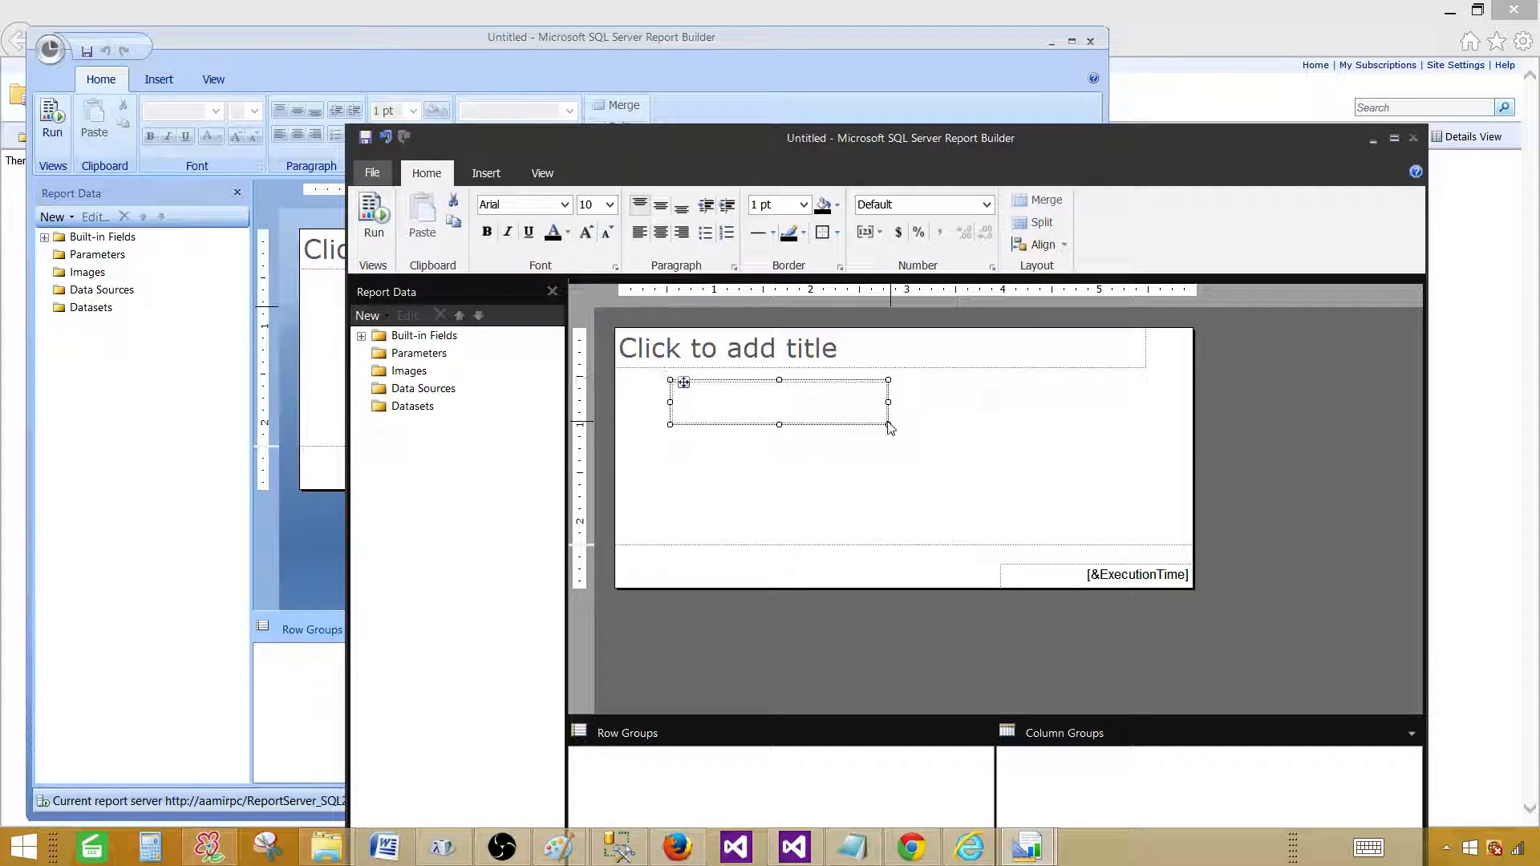
left_click_drag(887, 425, 1055, 444)
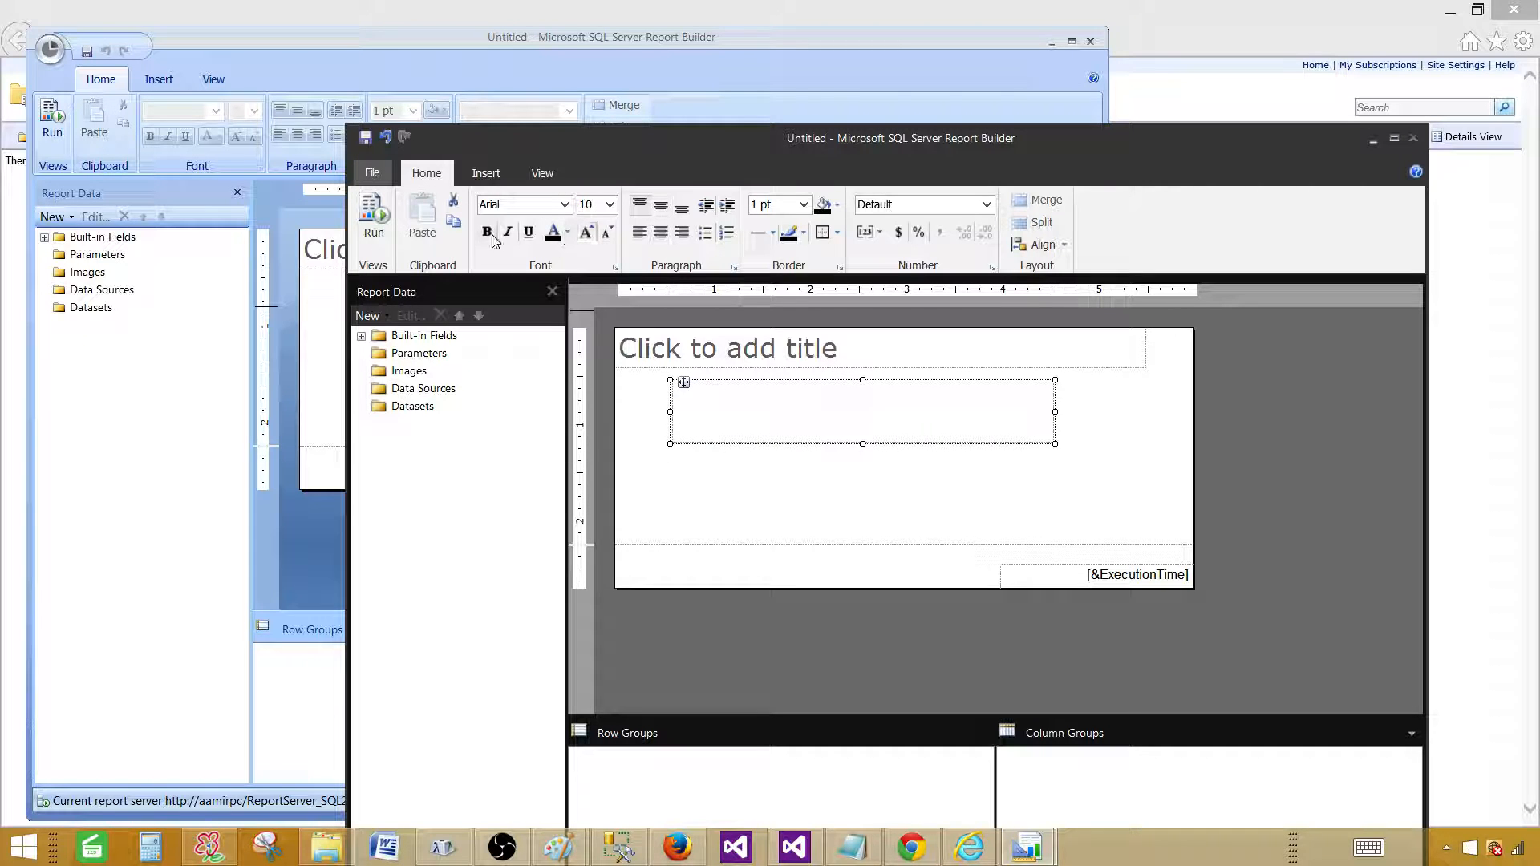
Type Test in the text box, make it bold and centred, and pick a border colour.
left_click(755, 419)
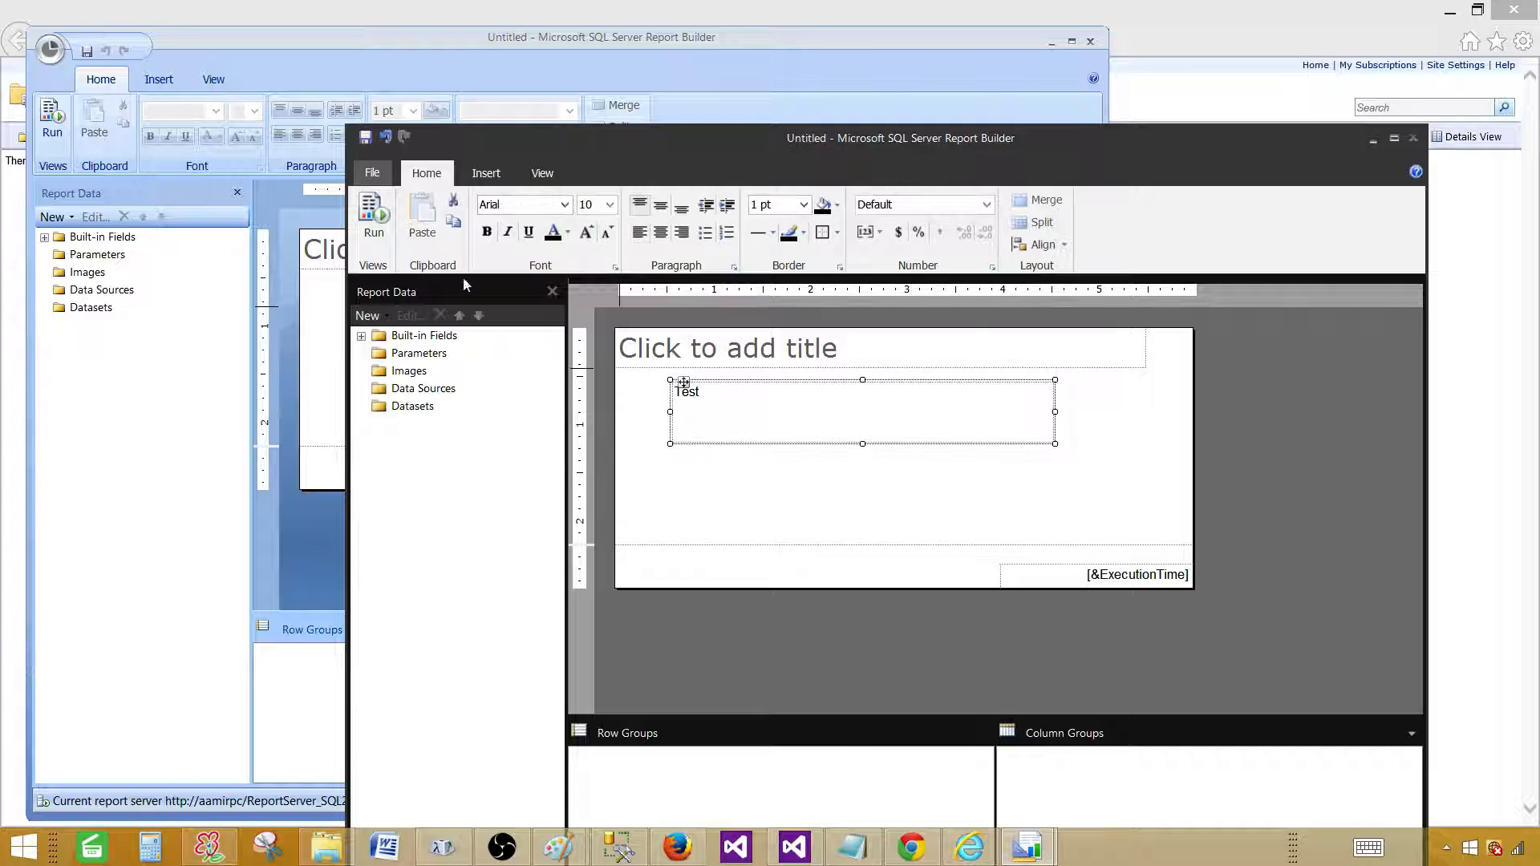
left_click(487, 231)
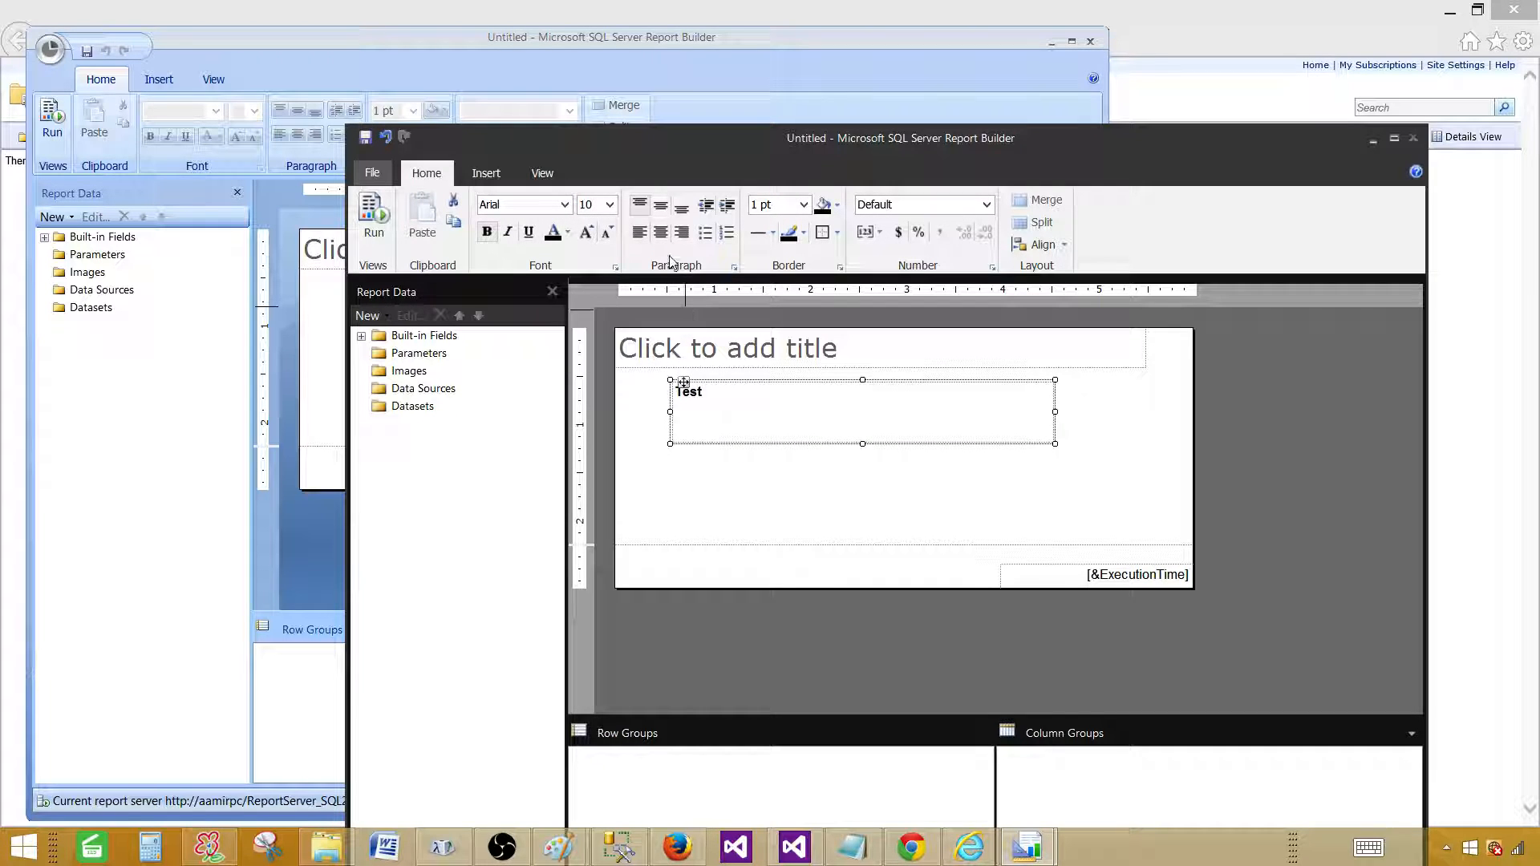
left_click(660, 232)
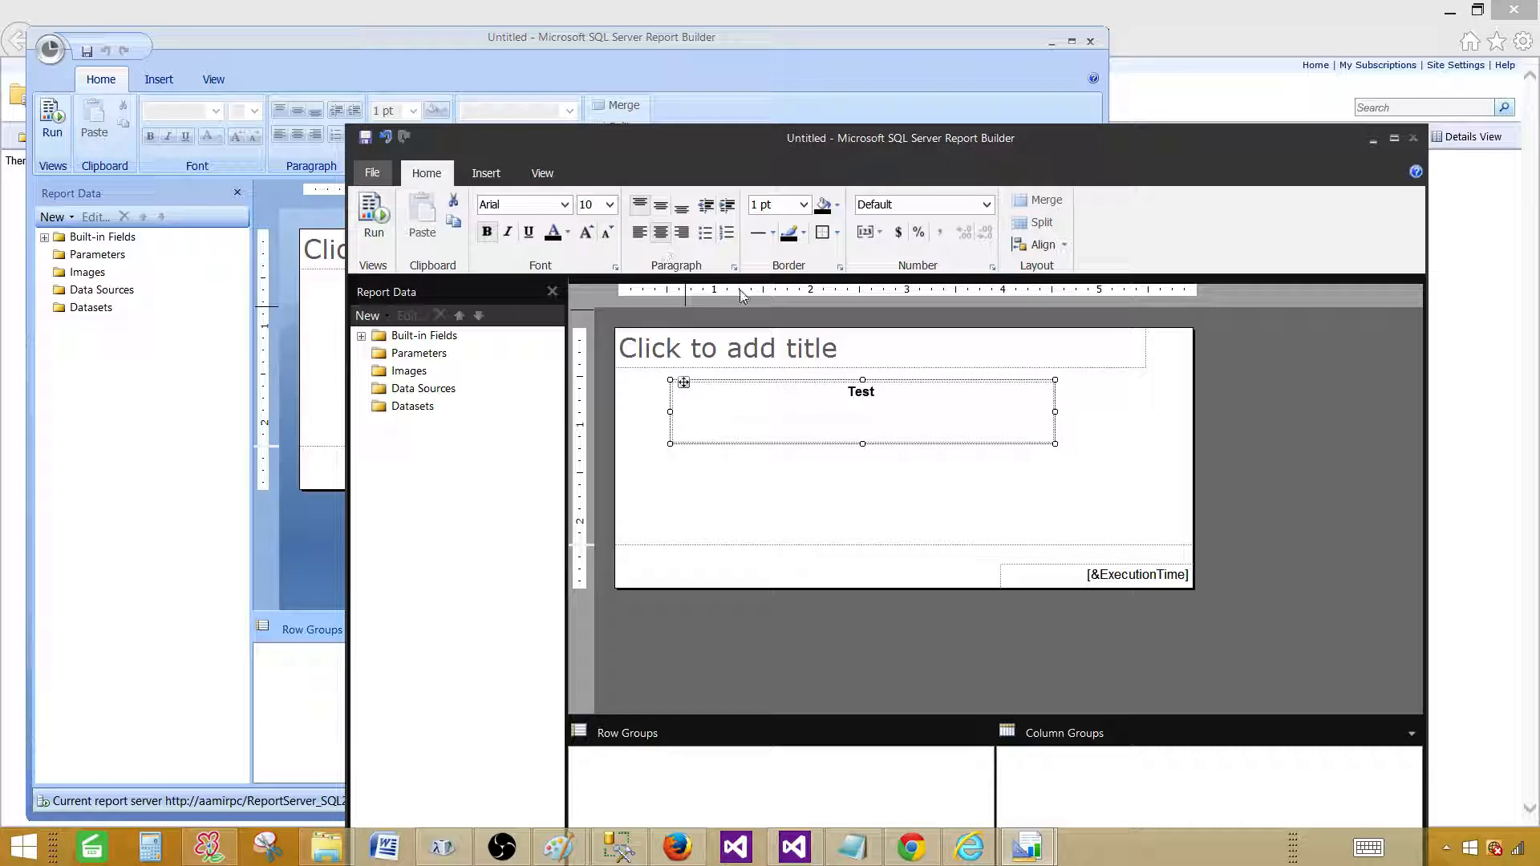
left_click(806, 237)
left_click(824, 337)
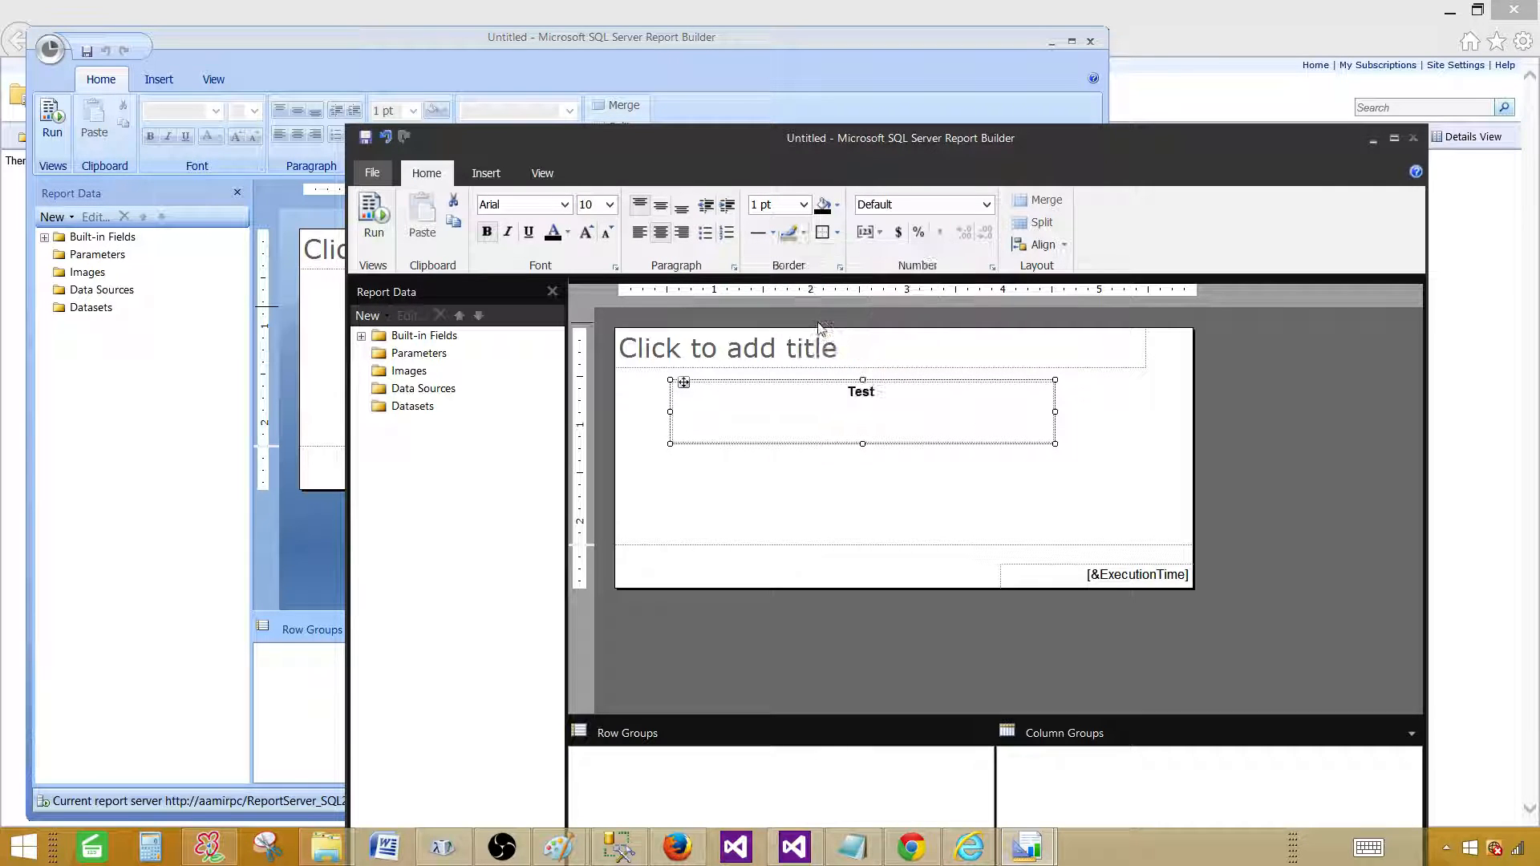
double_click(900, 392)
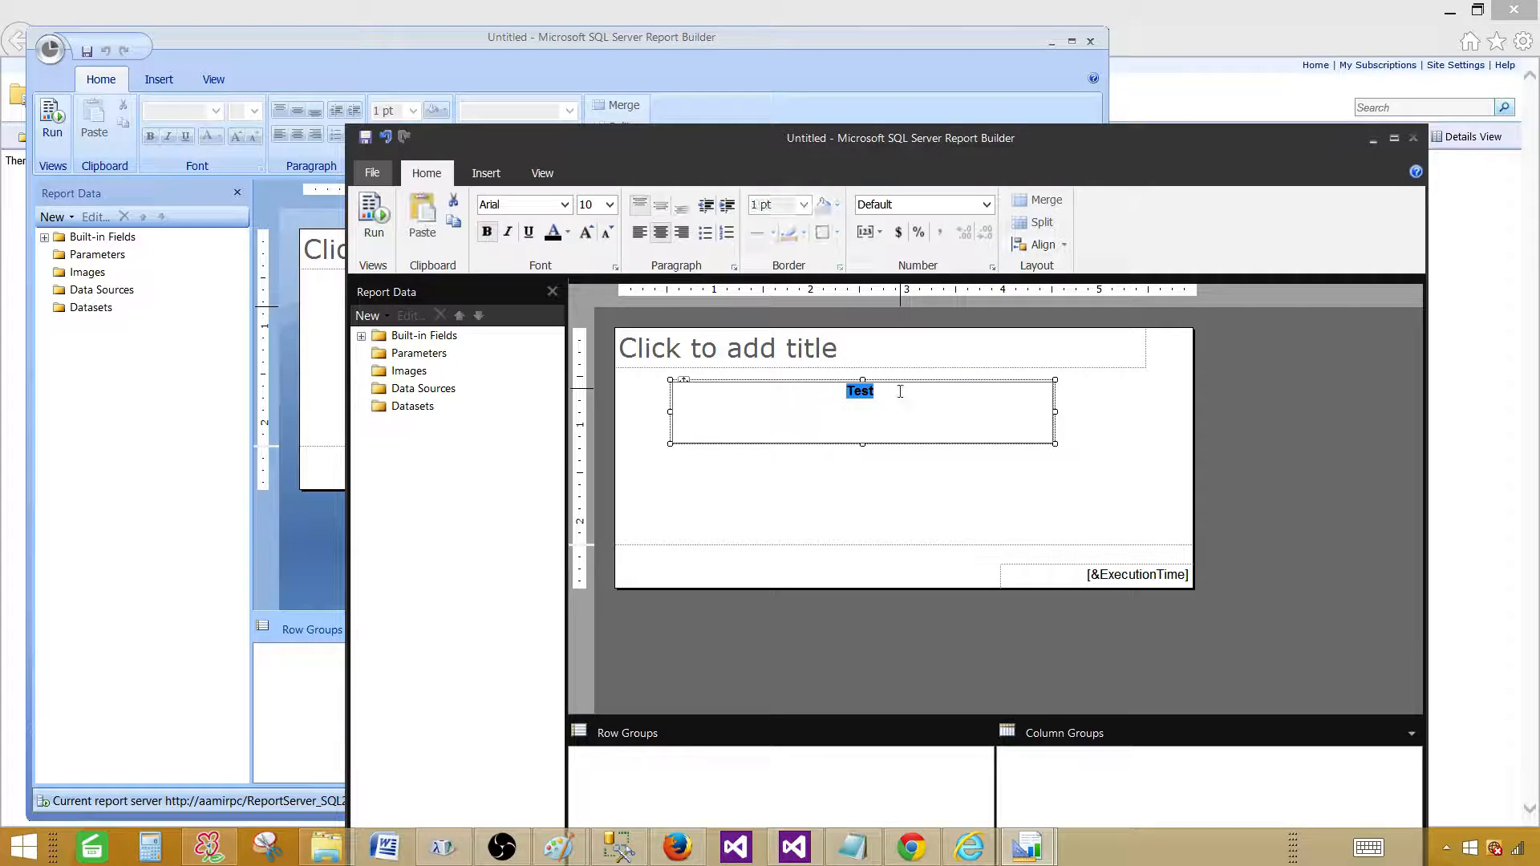
left_click(930, 454)
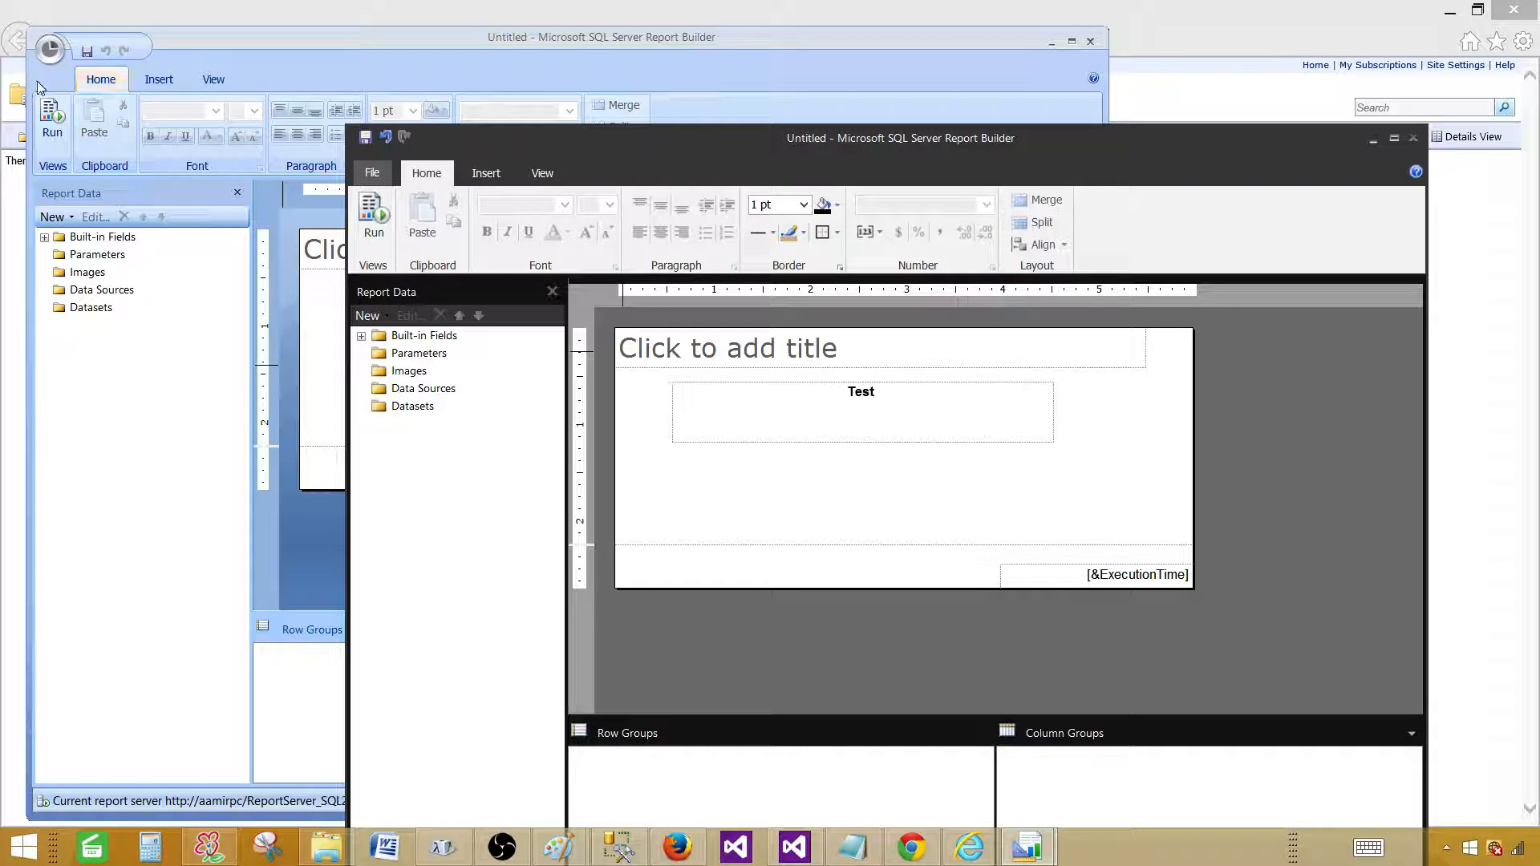
Compare the File menus of the 2016 and 2014 Report Builder windows.
left_click(376, 175)
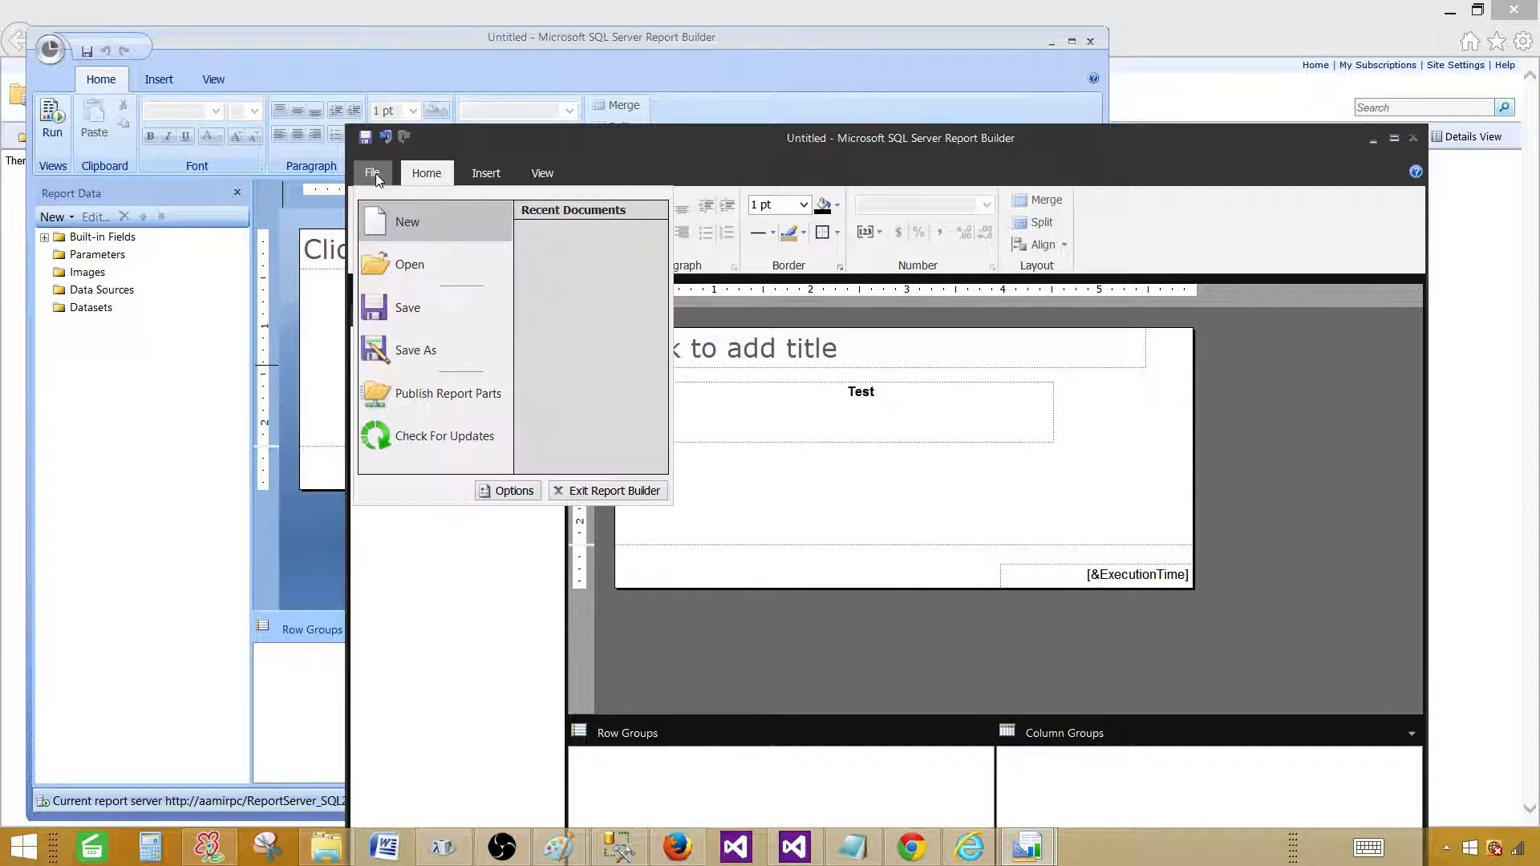
left_click(377, 175)
scroll(385, 177, "down", 2)
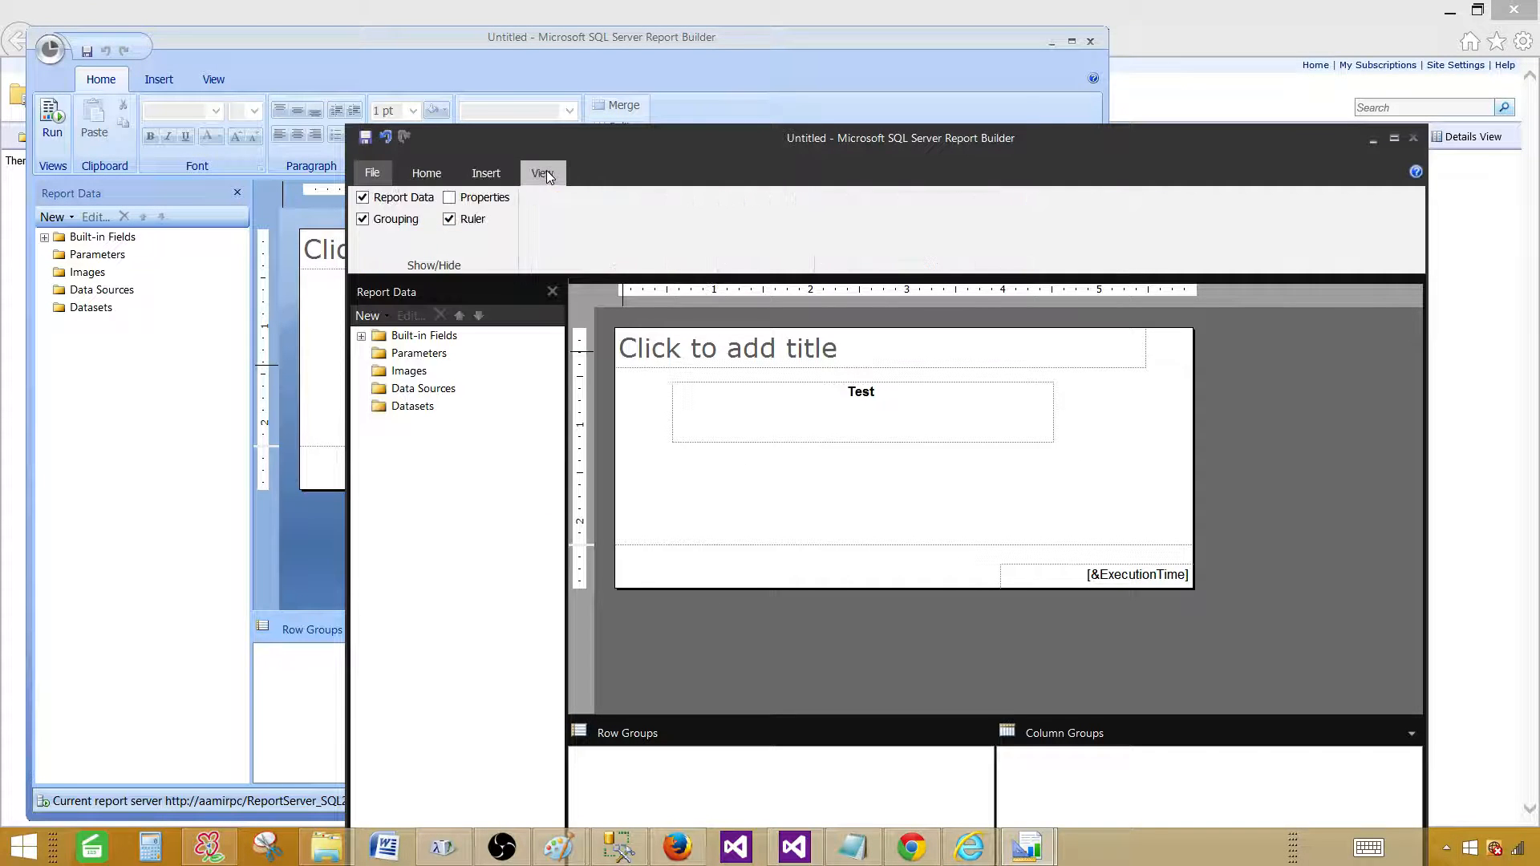
left_click(374, 174)
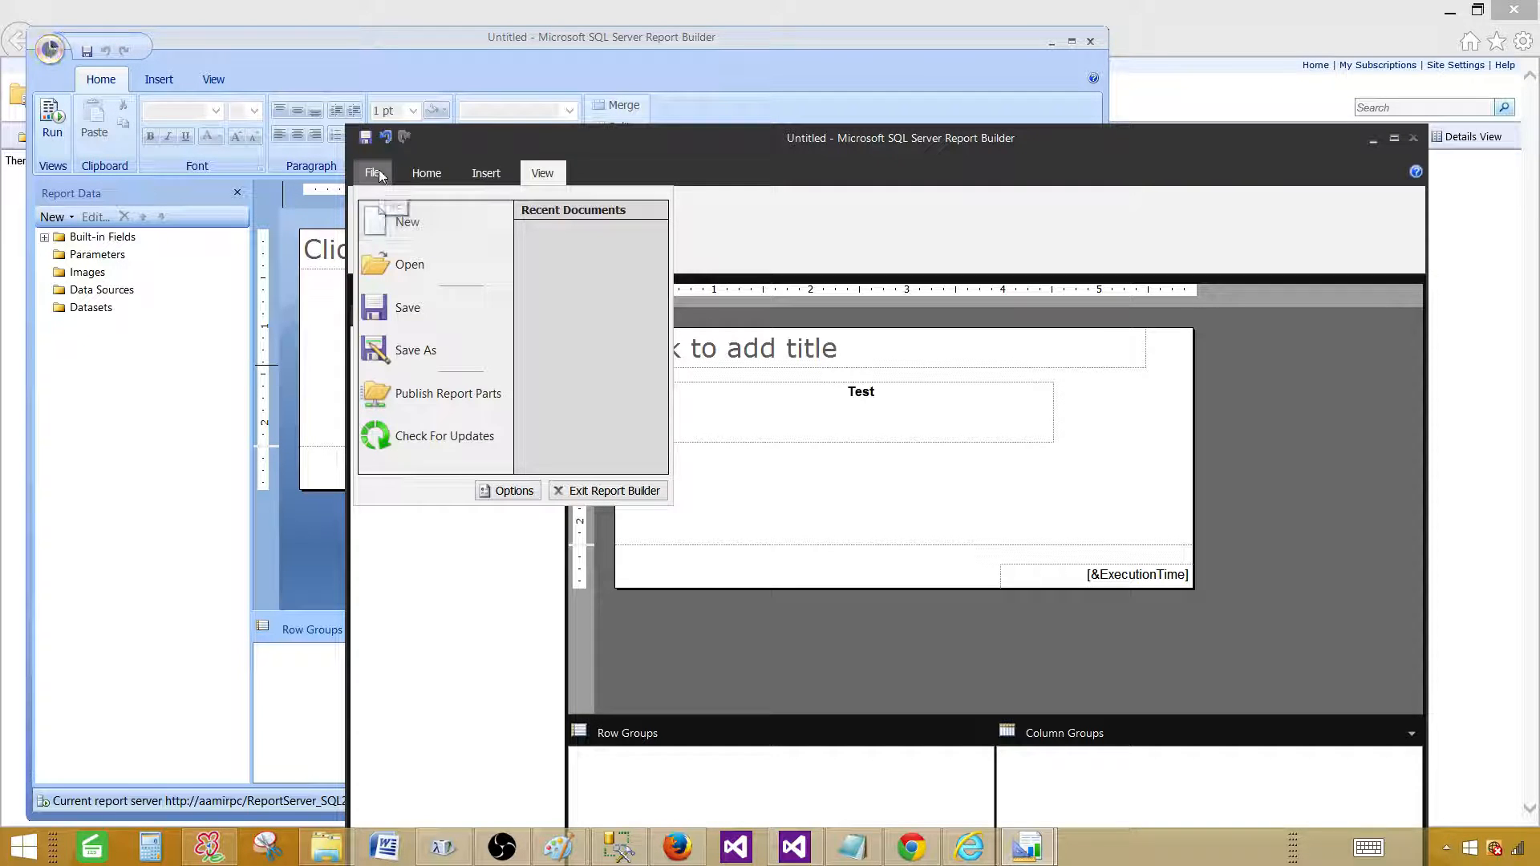
left_click(49, 50)
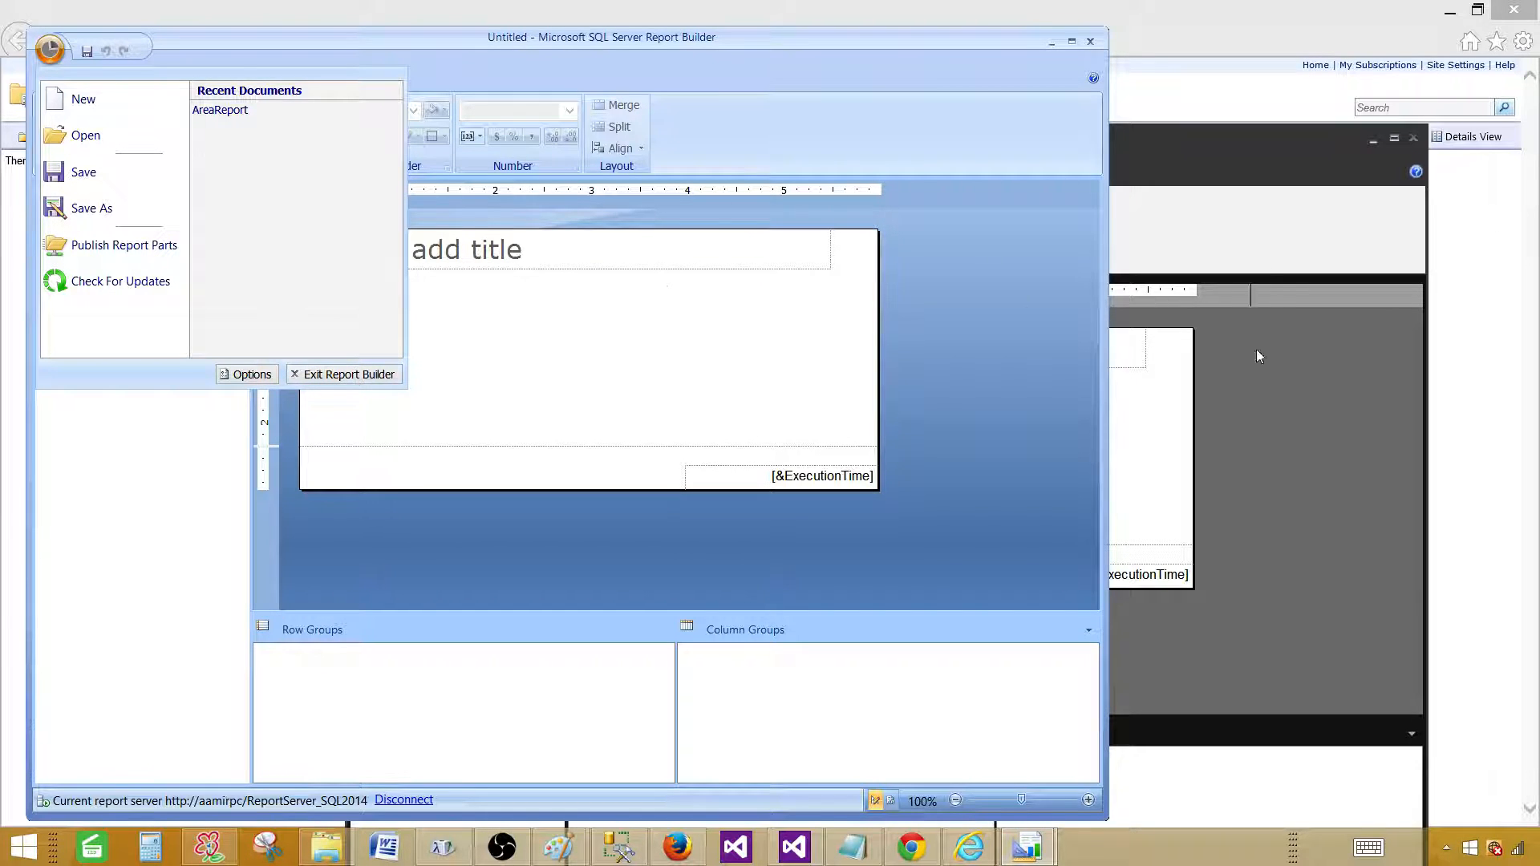
left_click(1274, 219)
In the 2016 window, choose File > Save to open Save As Report on the SQL2016 server.
left_click(373, 174)
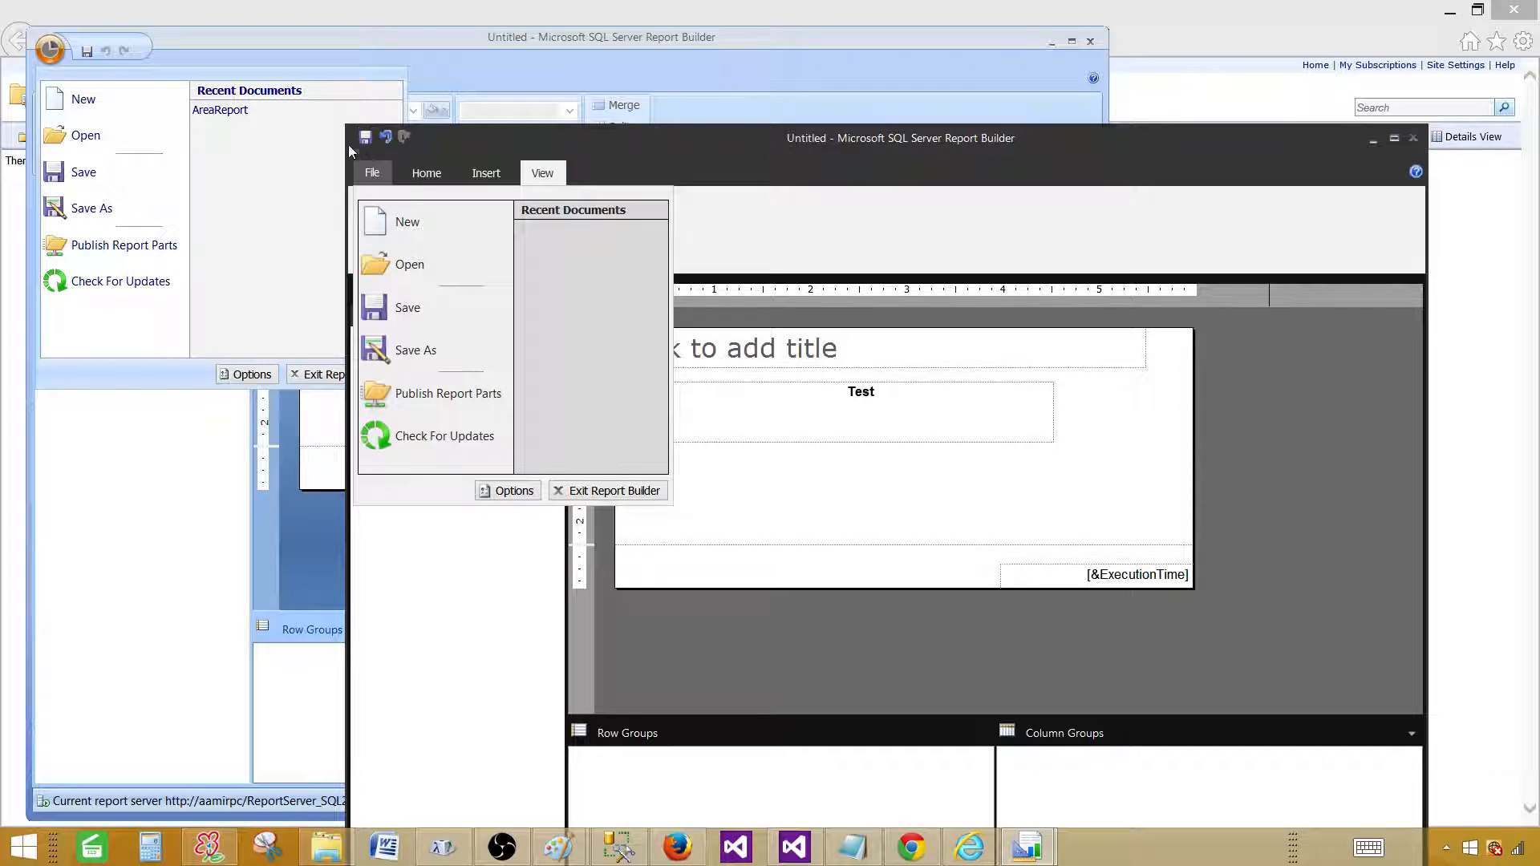
left_click(366, 138)
left_click(366, 138)
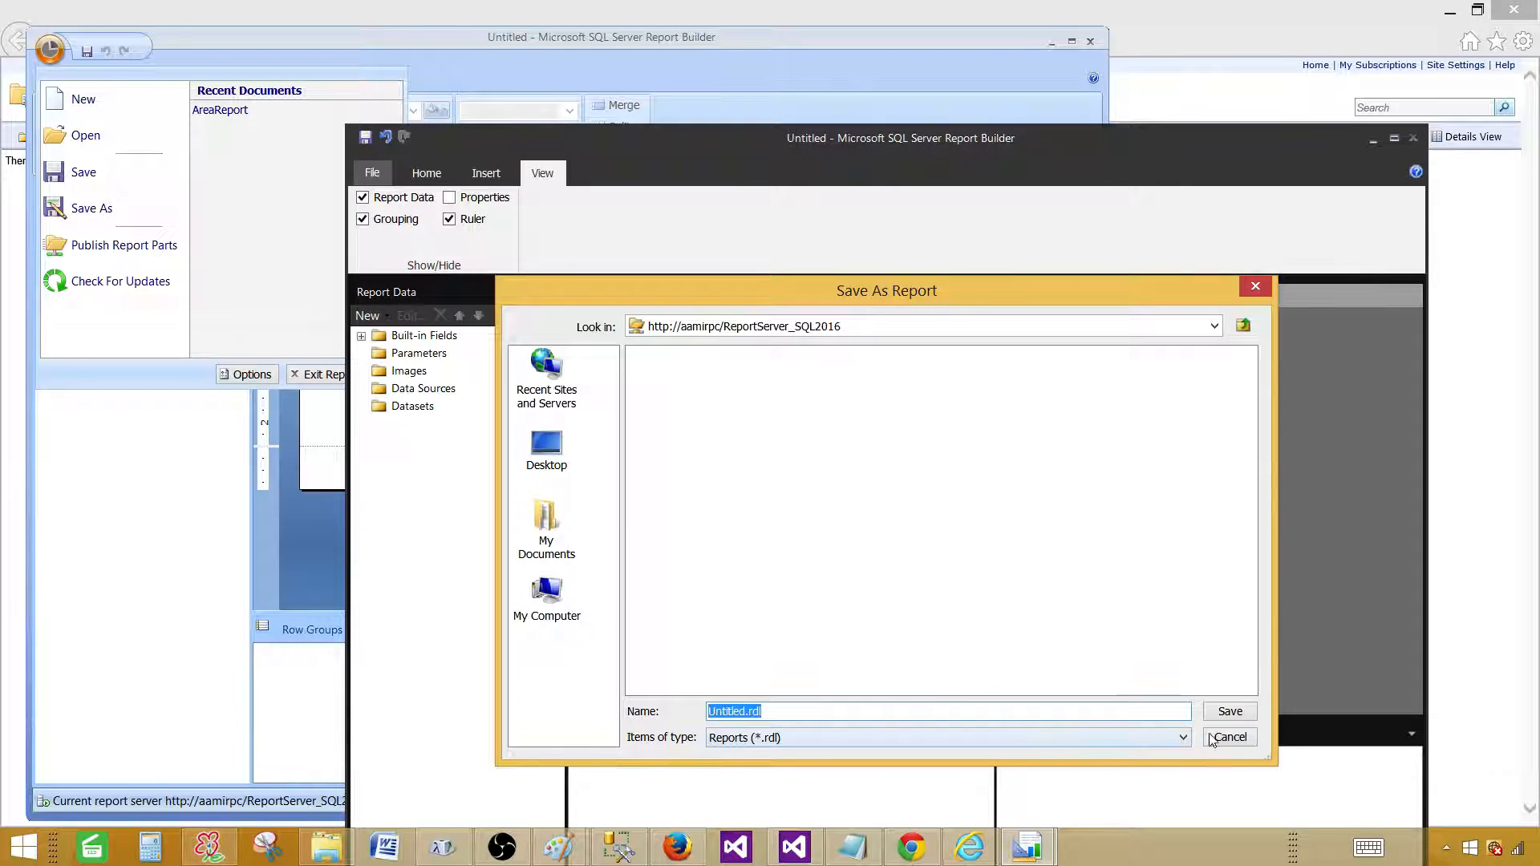
Cancel Save As Report, leaving the report Untitled, and look through the File menu.
left_click(1225, 739)
left_click(373, 173)
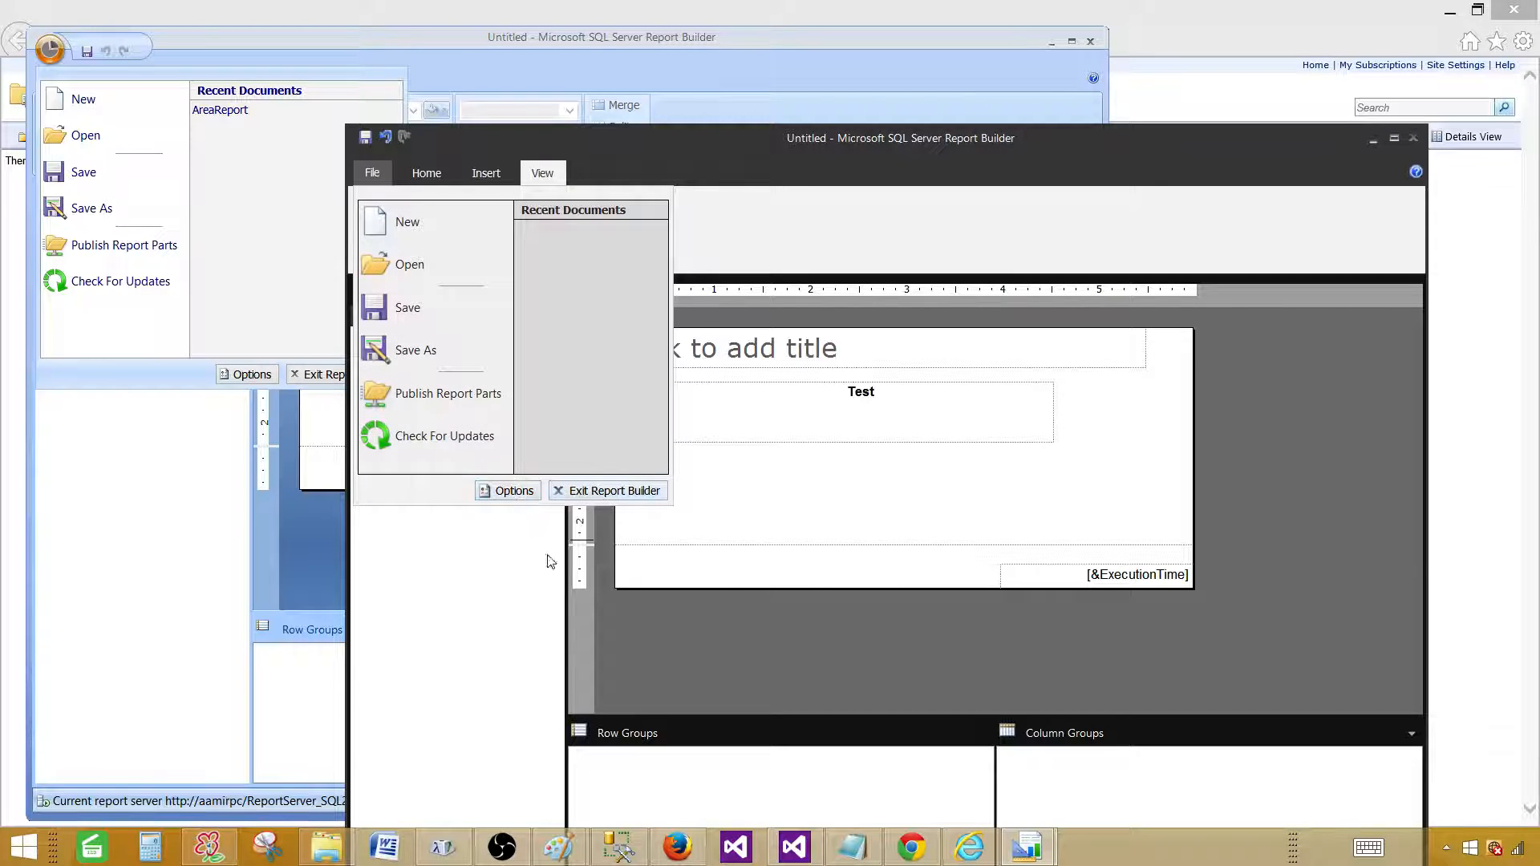
left_click(516, 615)
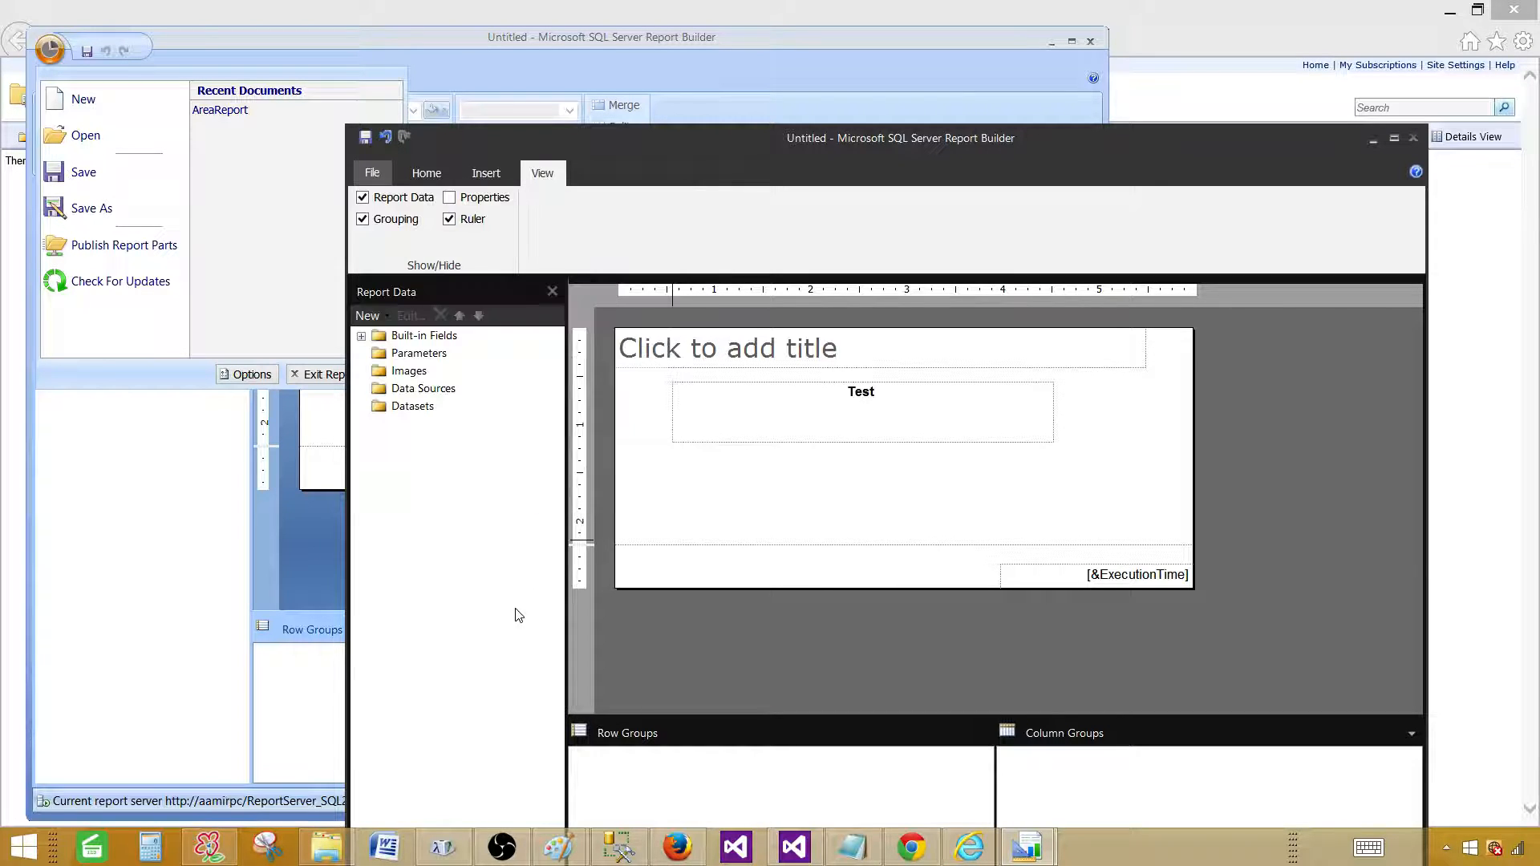
left_click(371, 173)
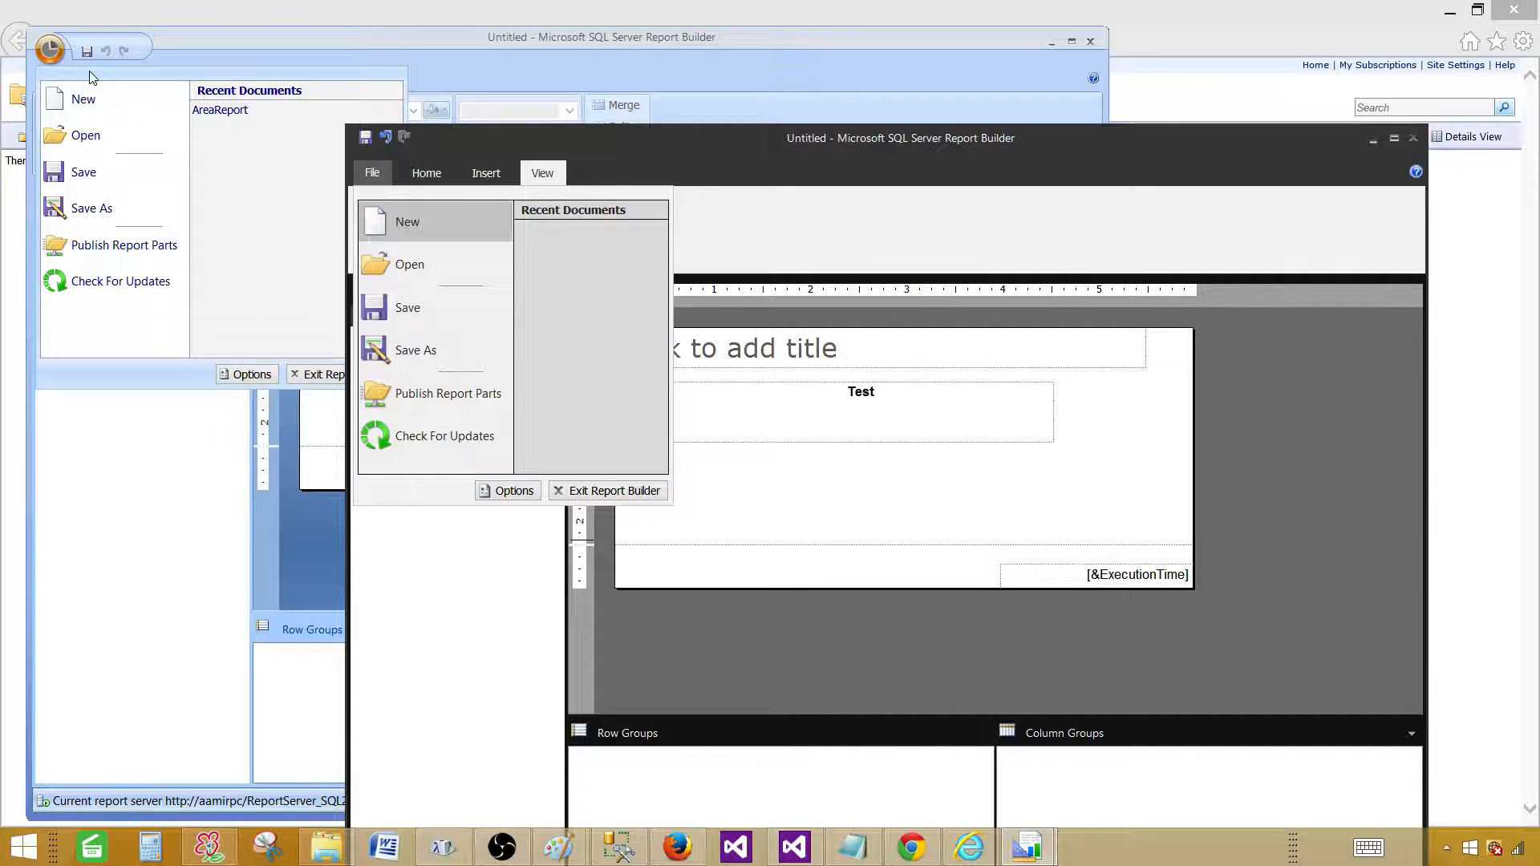
left_click(415, 174)
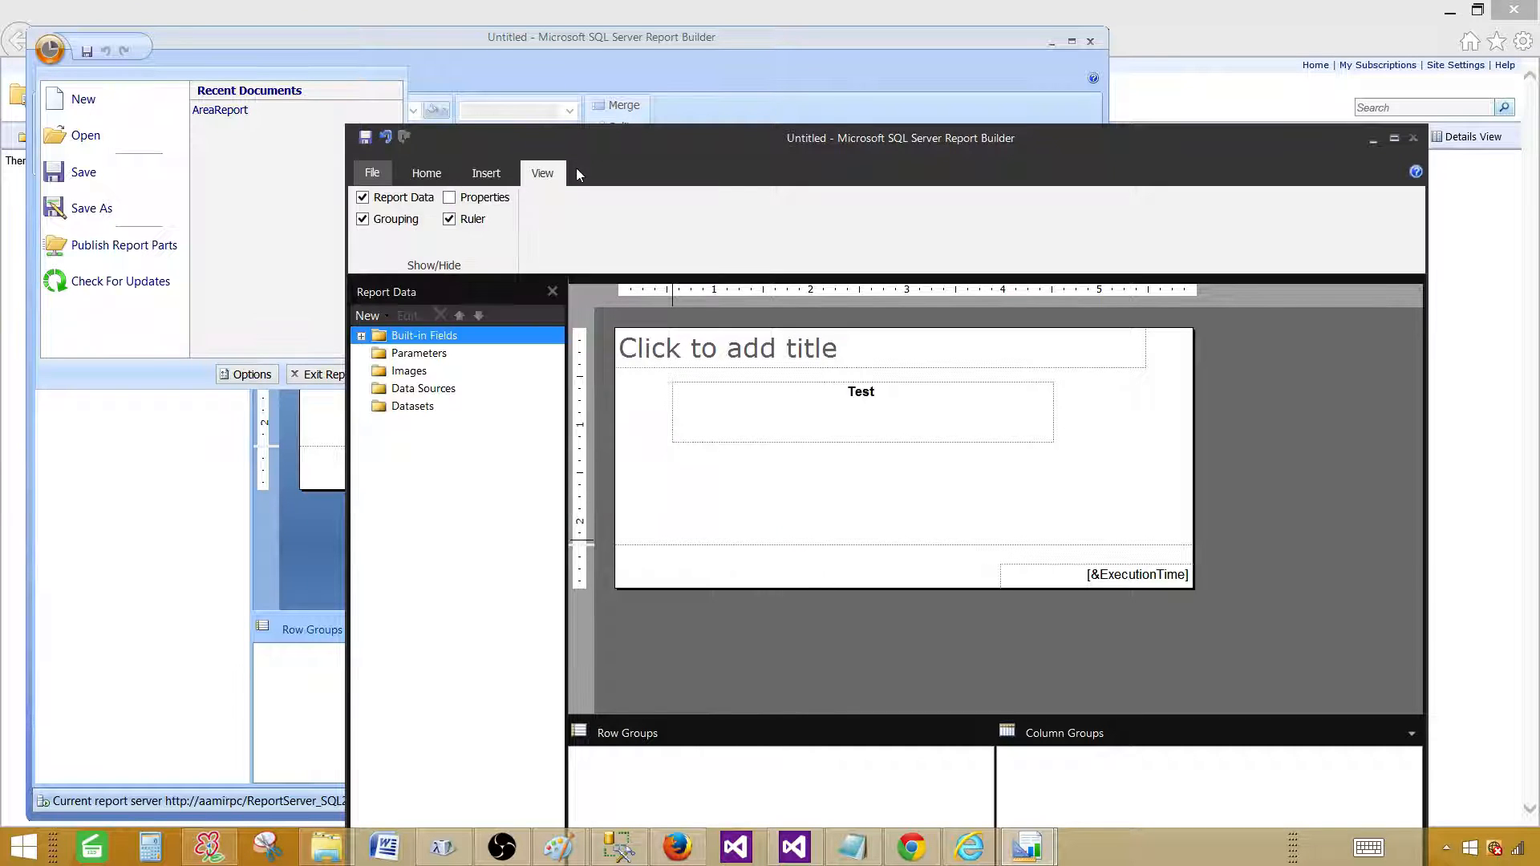
Browse the Insert and View tabs, then move the Report Builder window further left.
left_click(488, 173)
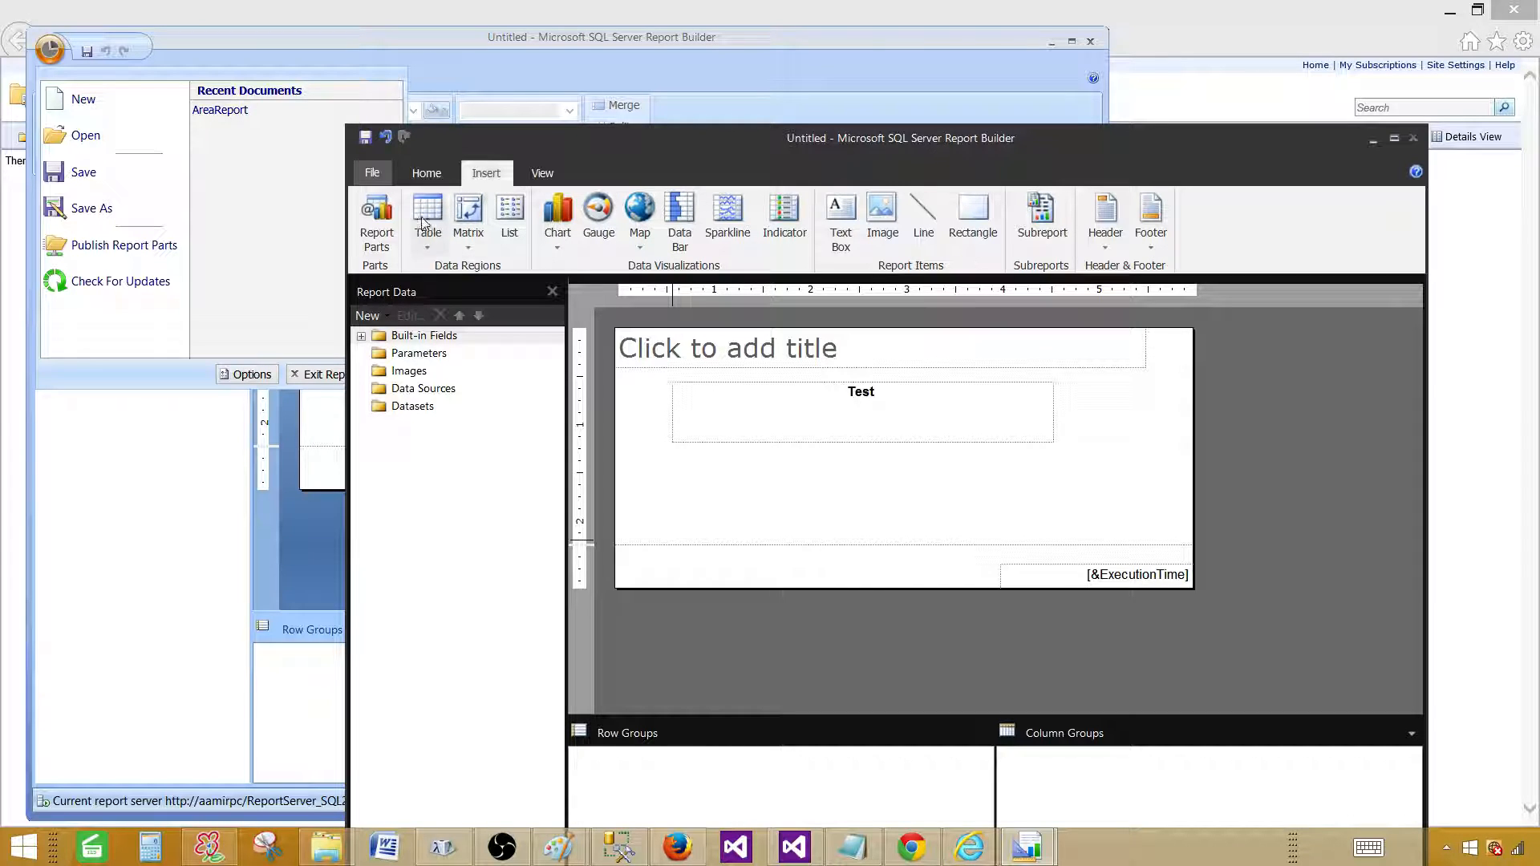
left_click(543, 174)
left_click(373, 174)
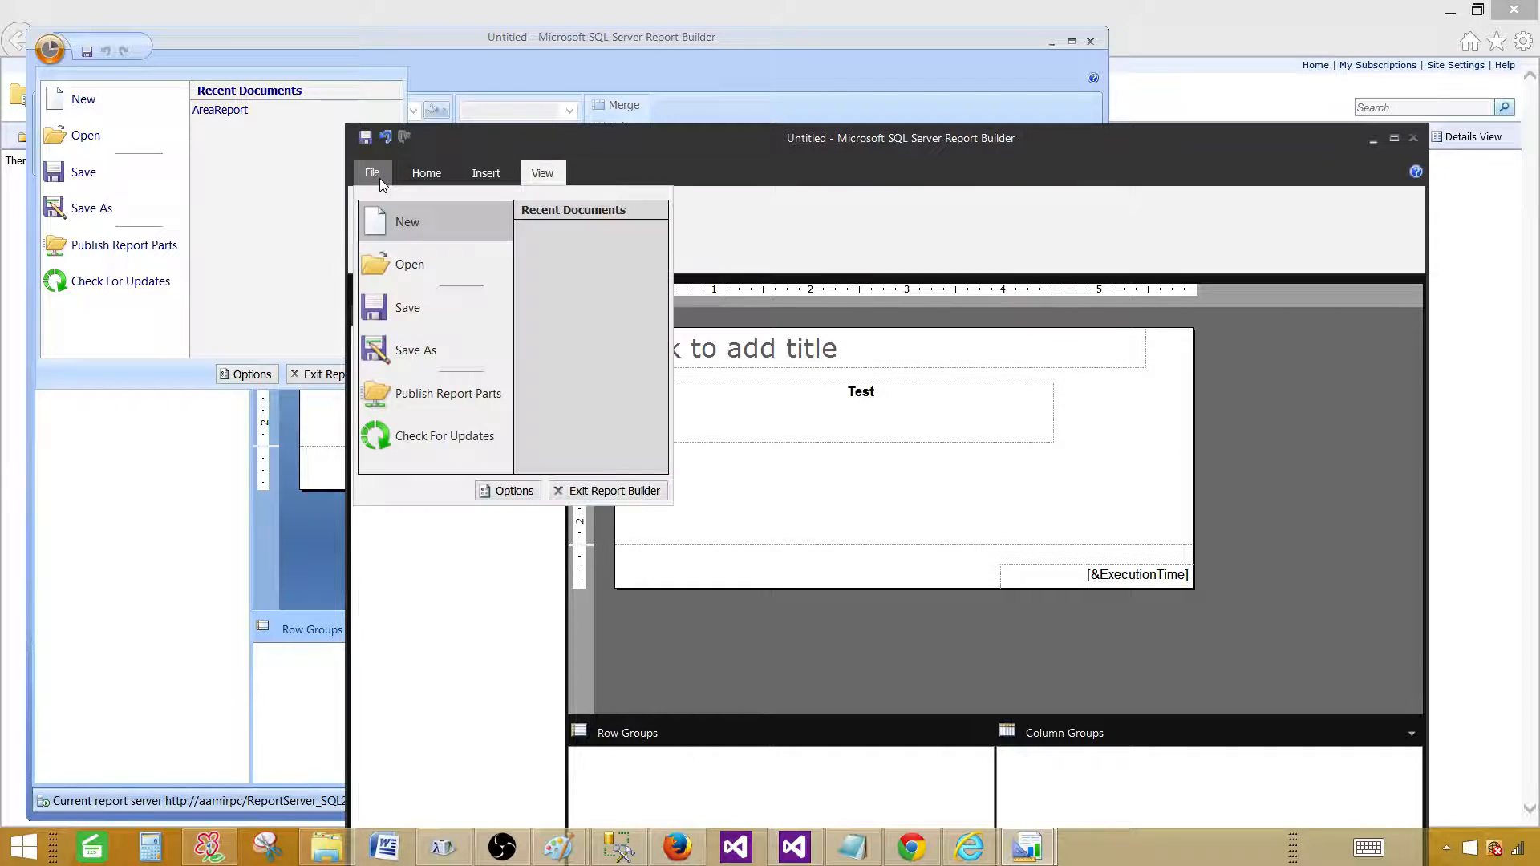
left_click(451, 628)
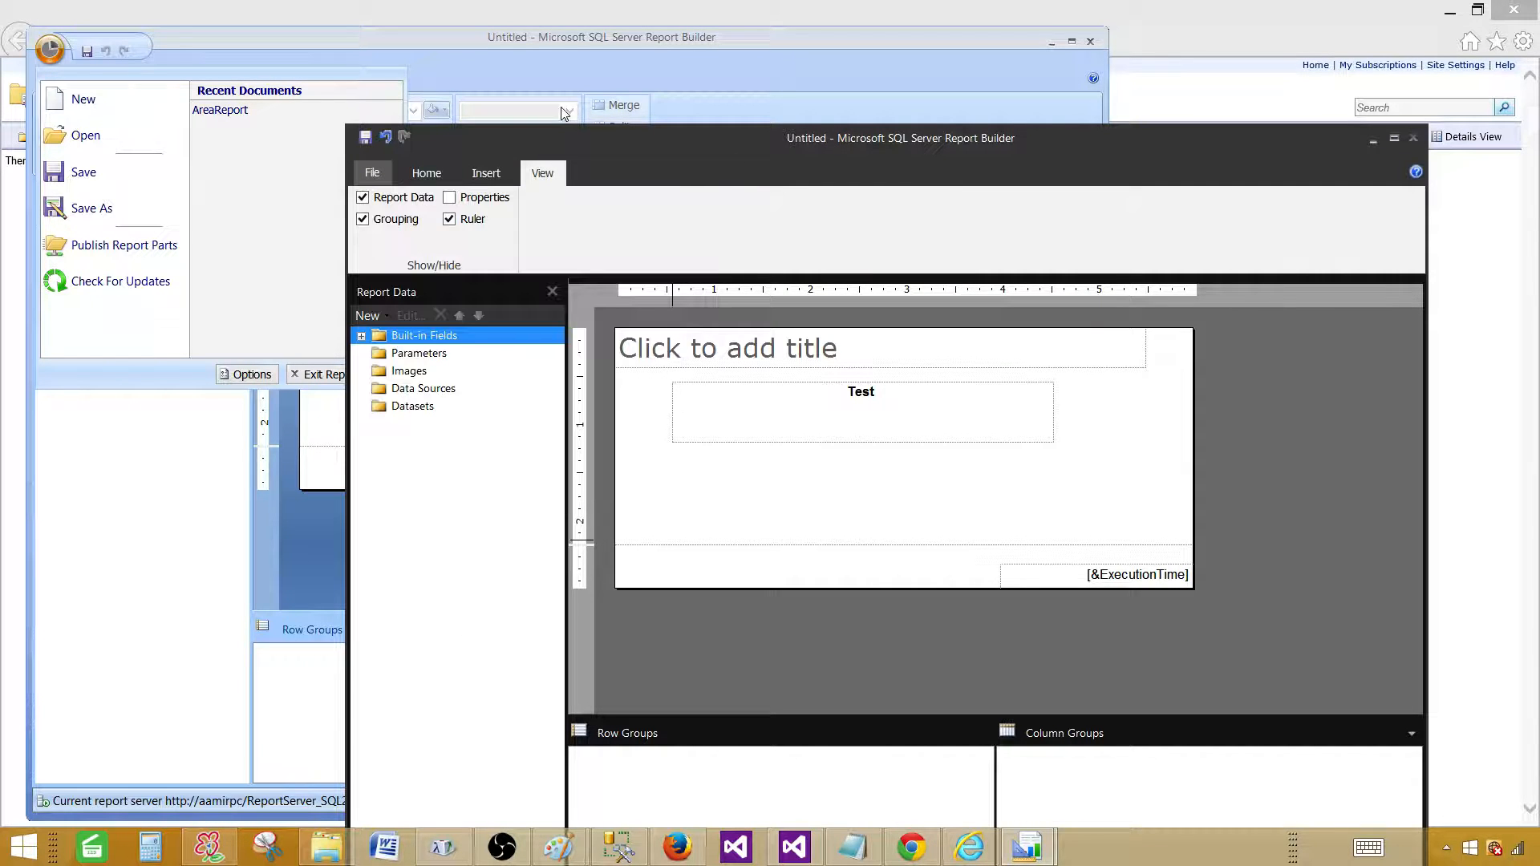
left_click_drag(1277, 138, 1023, 175)
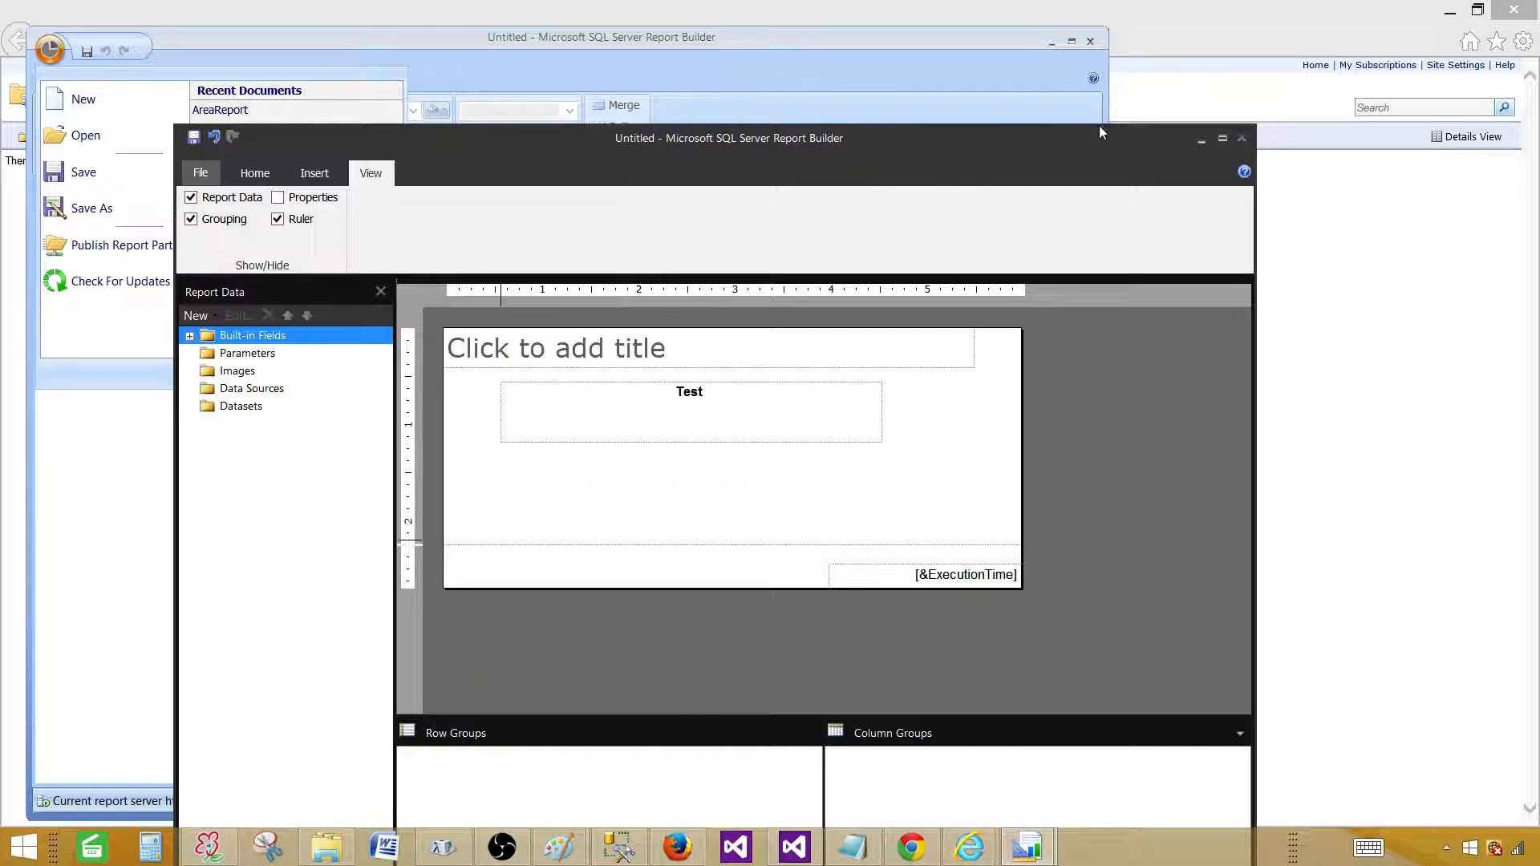
Maximize the 2016 window, start a new report without saving, then cancel the new report choices.
left_click(1223, 138)
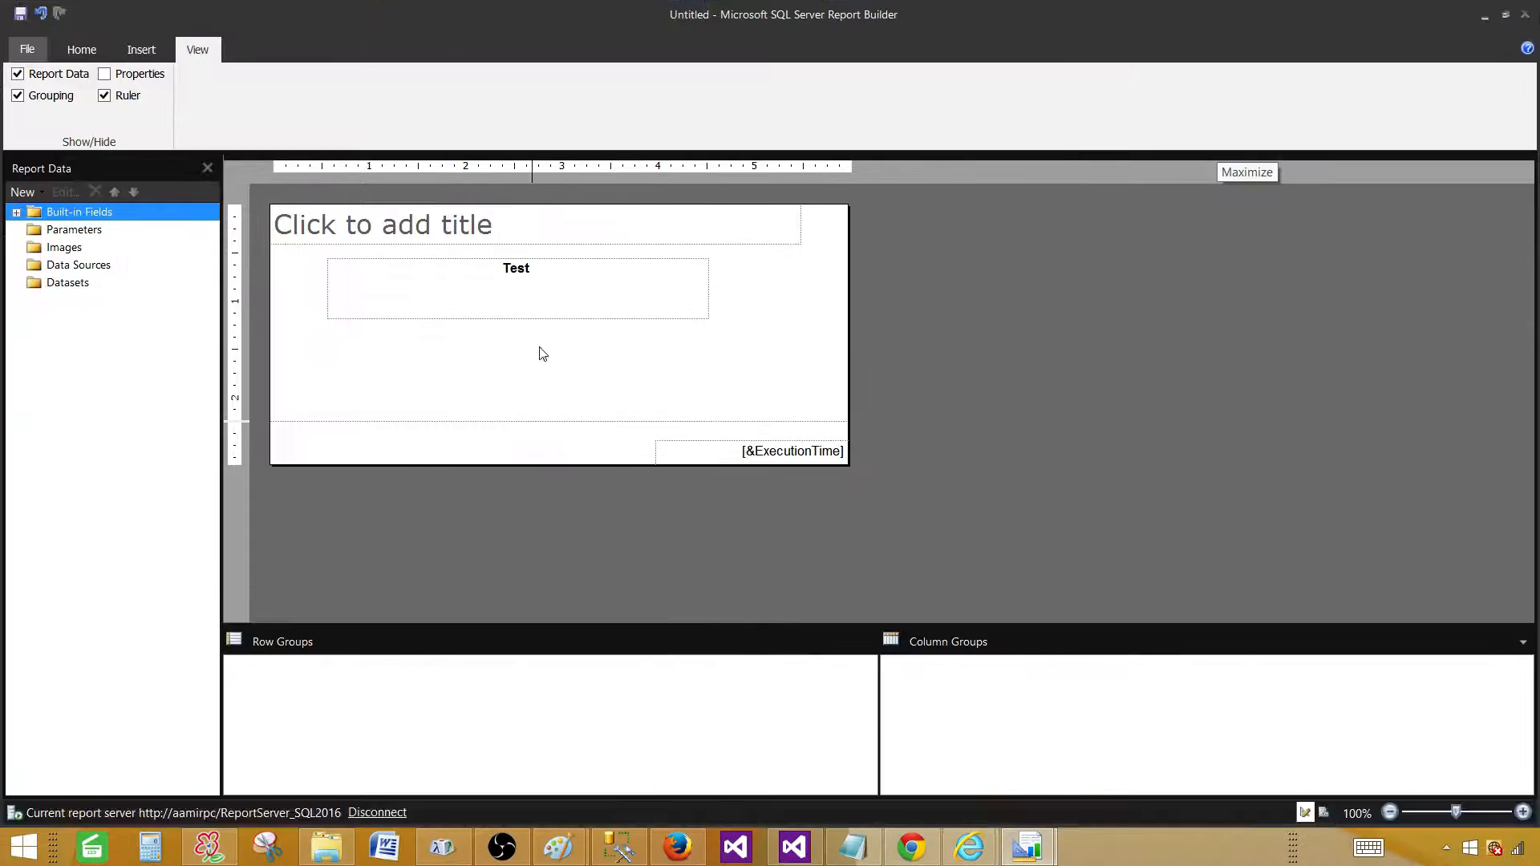
left_click(27, 49)
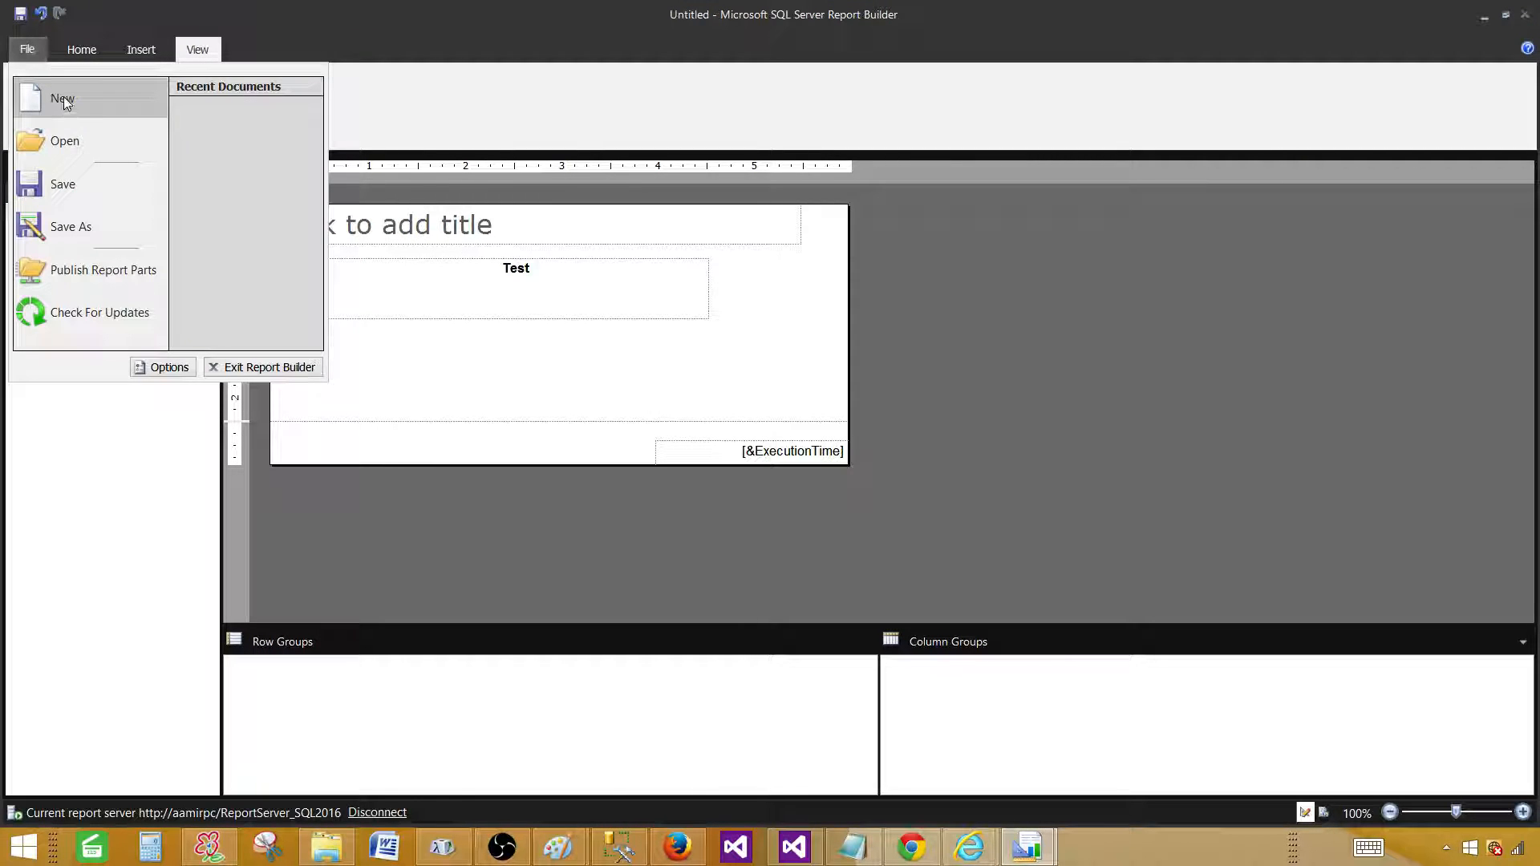
left_click(63, 99)
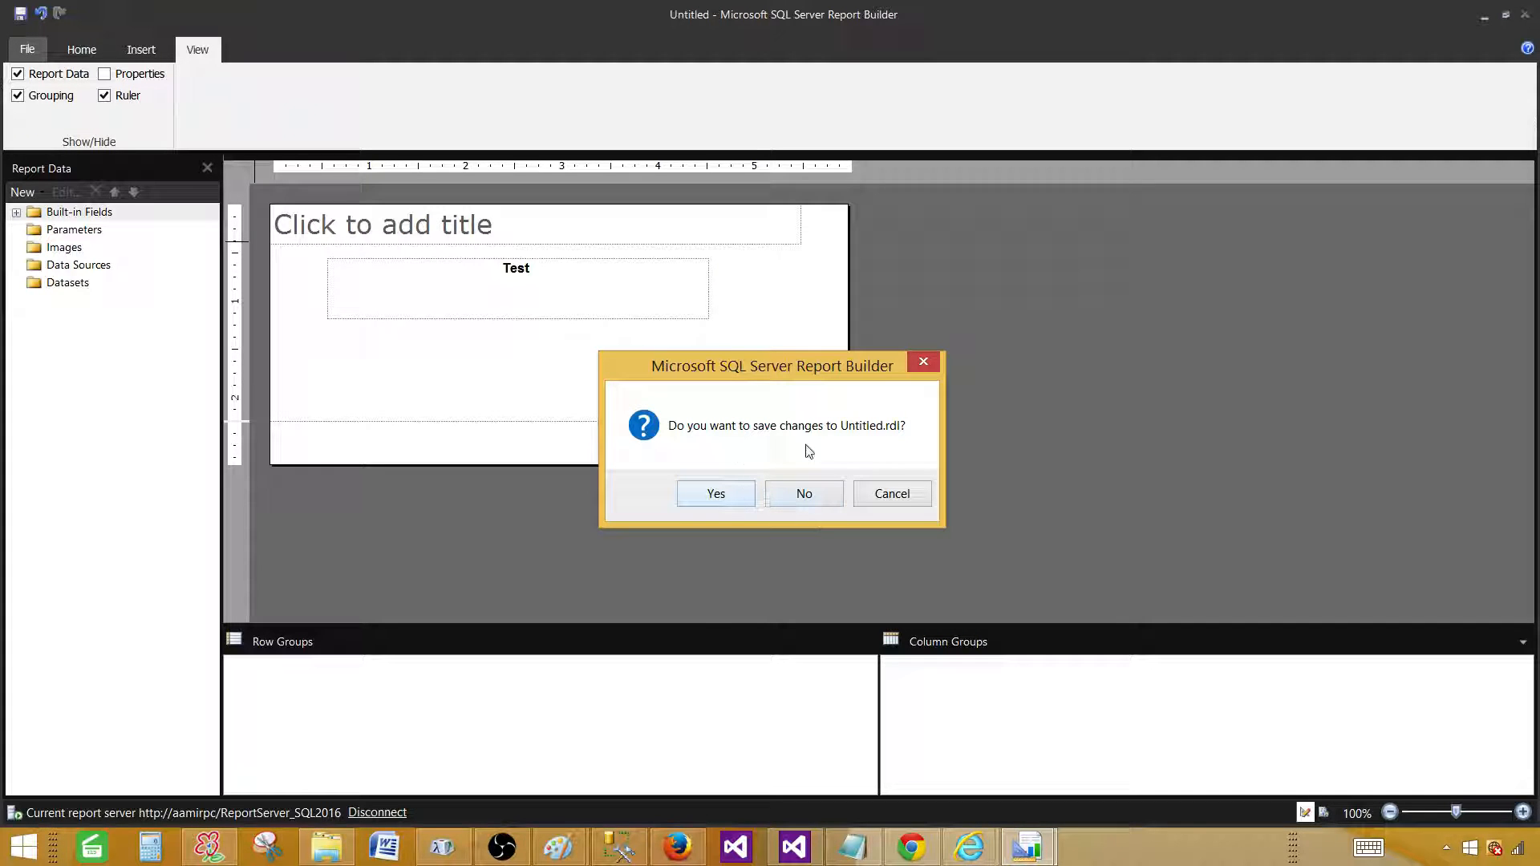
left_click(786, 494)
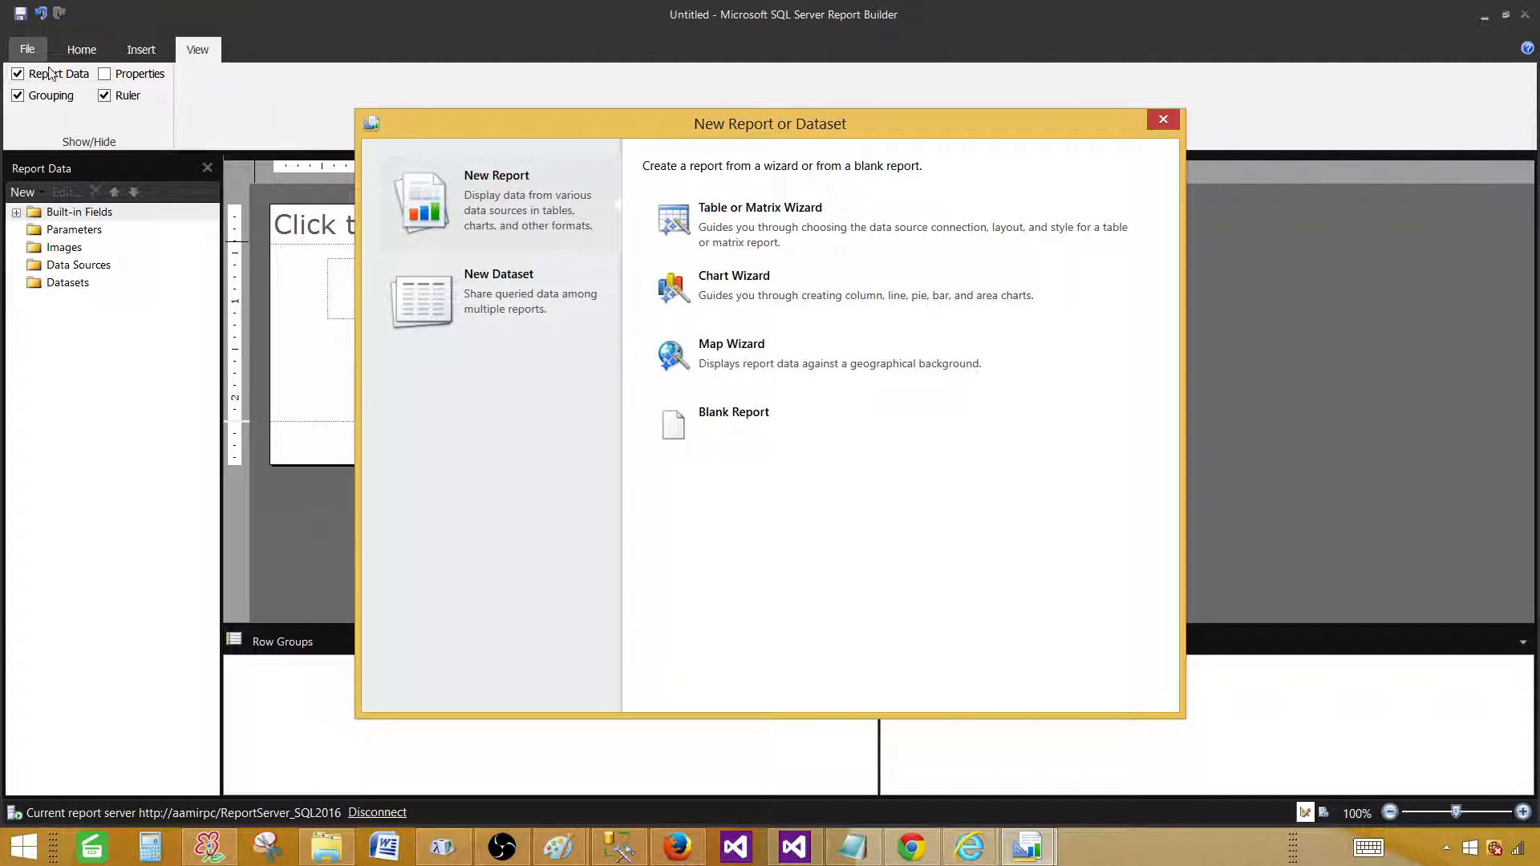
left_click(29, 49)
left_click(1162, 120)
Restore and move the 2016 window aside, and narrow the 2014 window.
left_click(1505, 14)
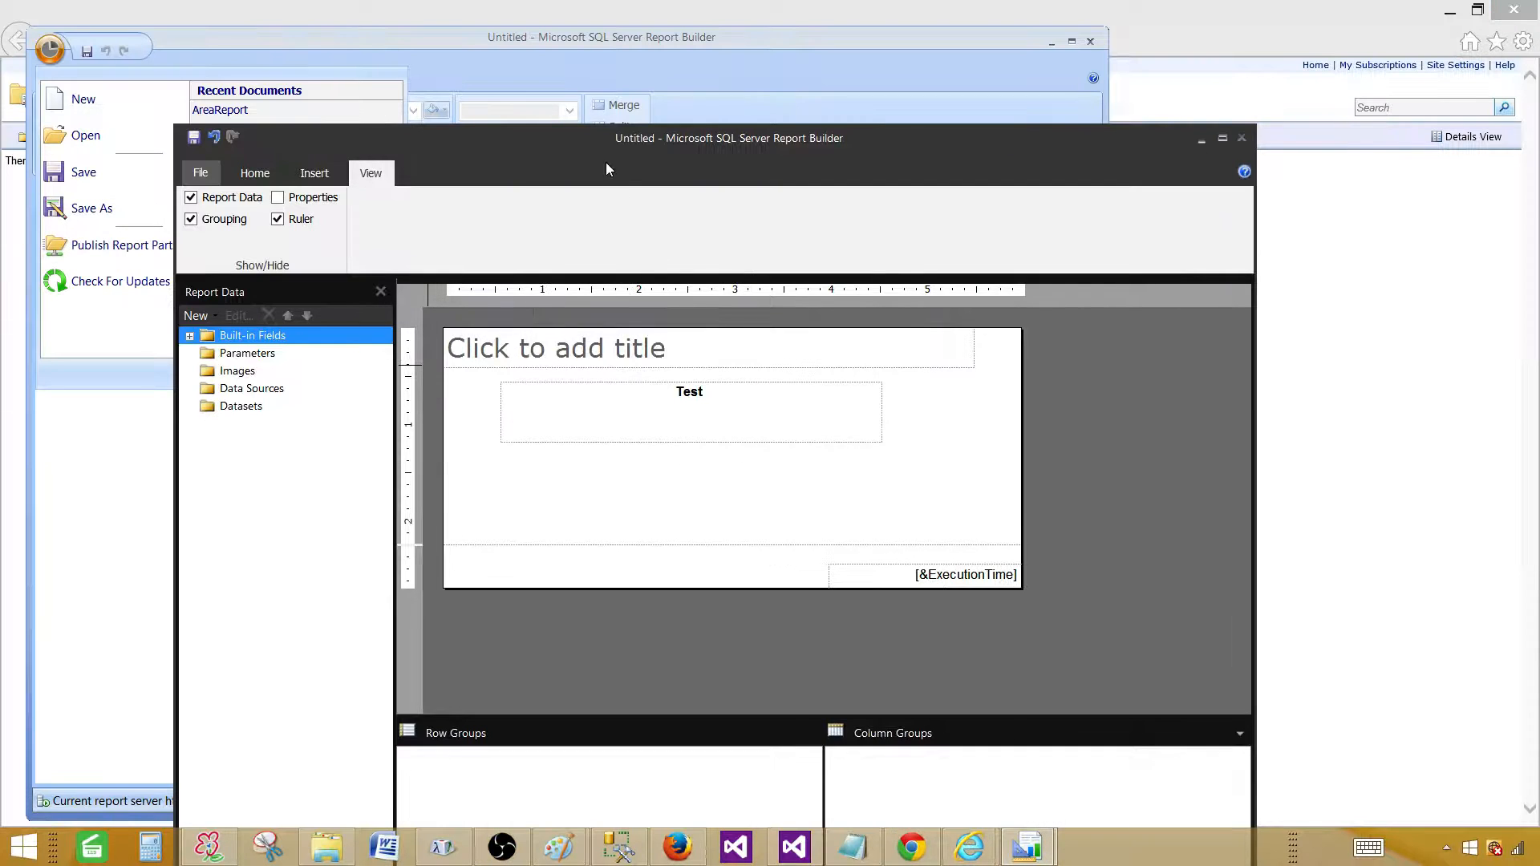
left_click_drag(803, 143, 1076, 197)
left_click(186, 329)
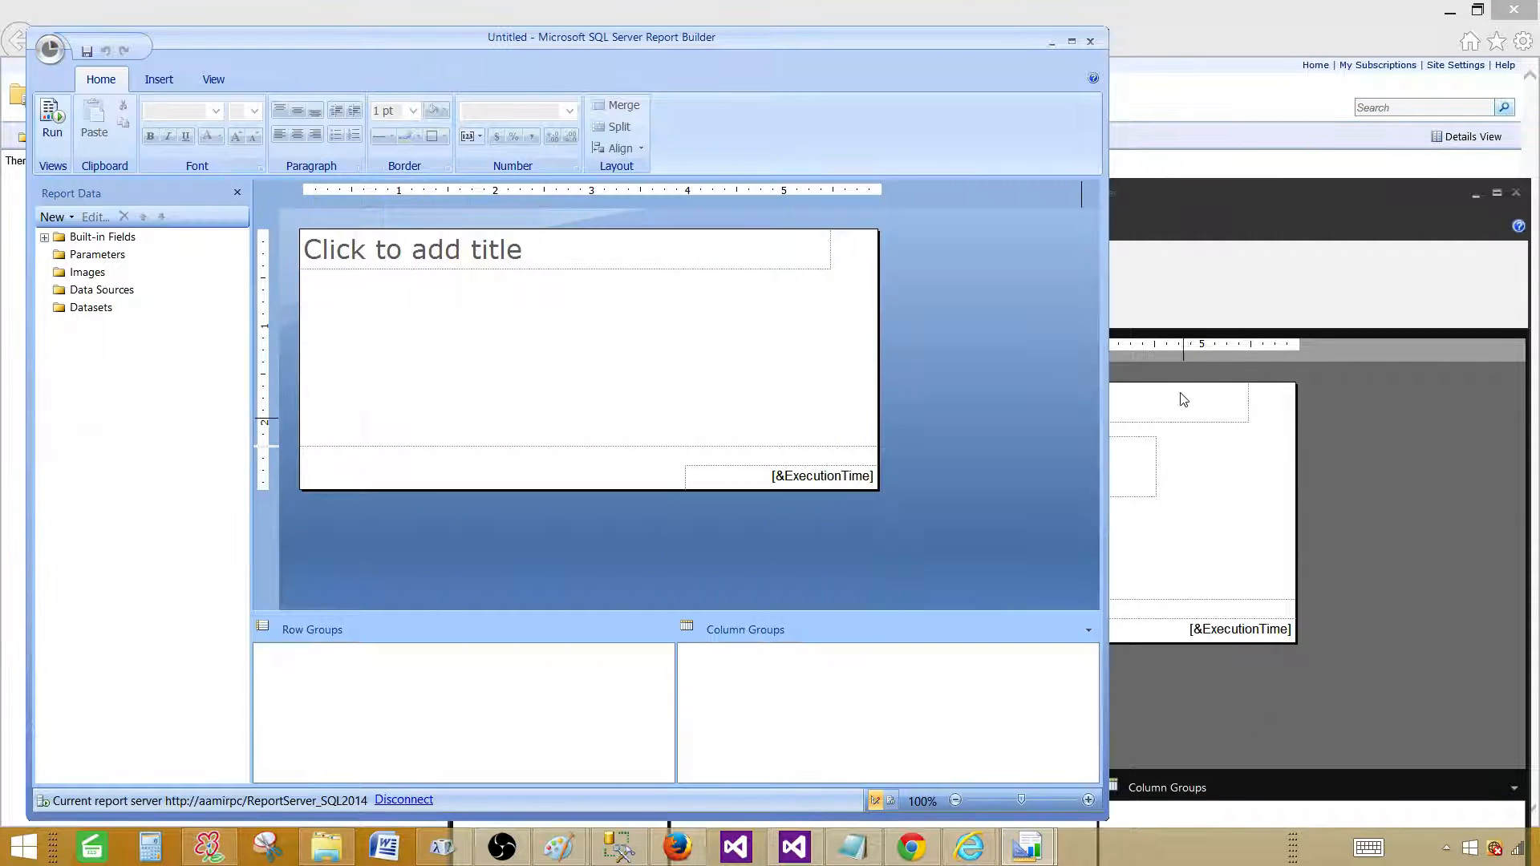
left_click_drag(1109, 405, 676, 403)
left_click(1091, 90)
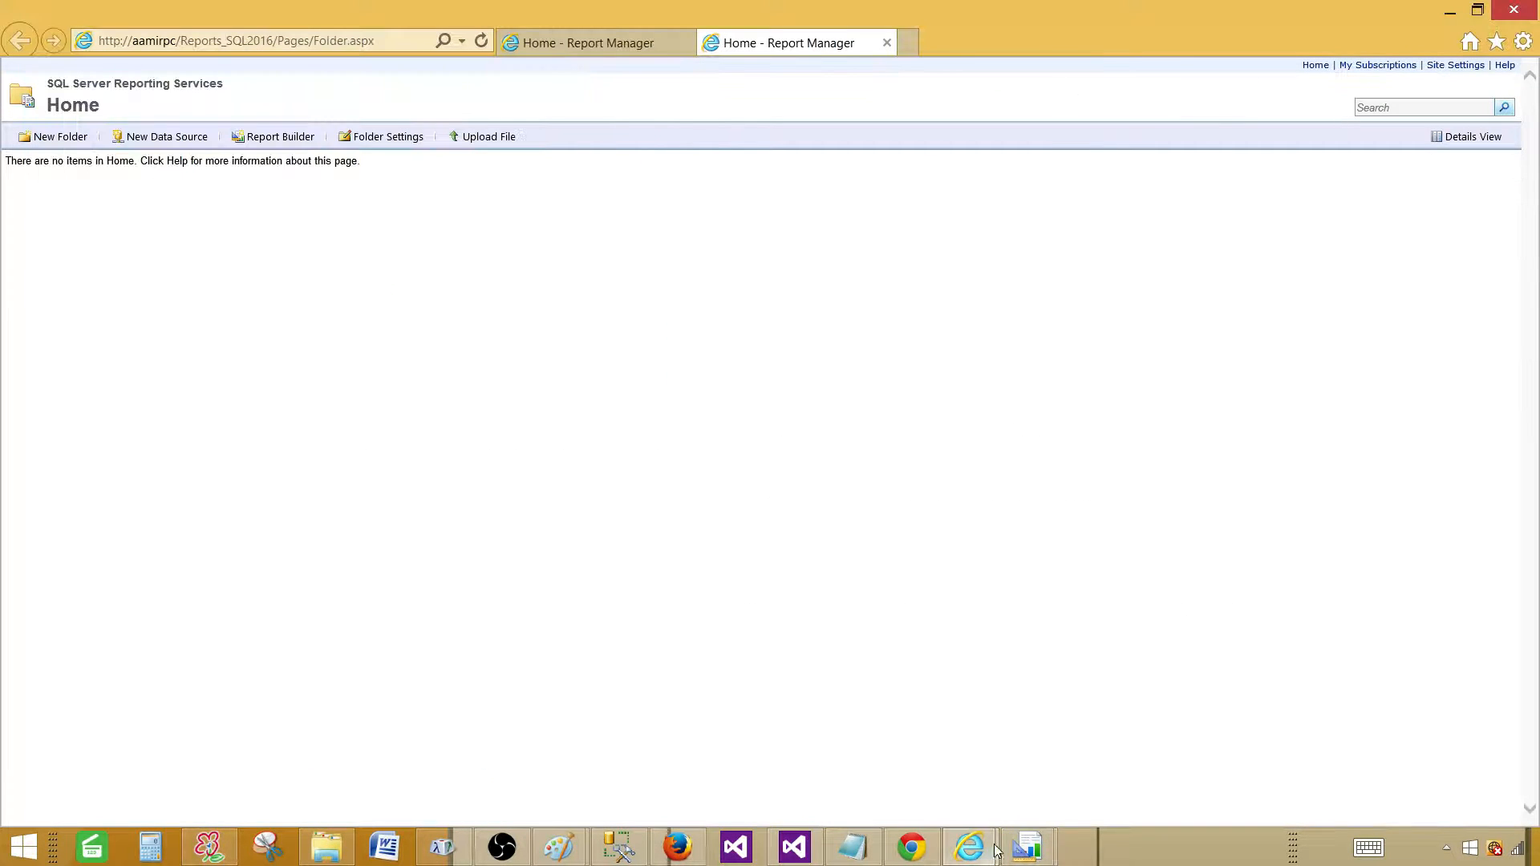
left_click(1045, 849)
left_click(1136, 742)
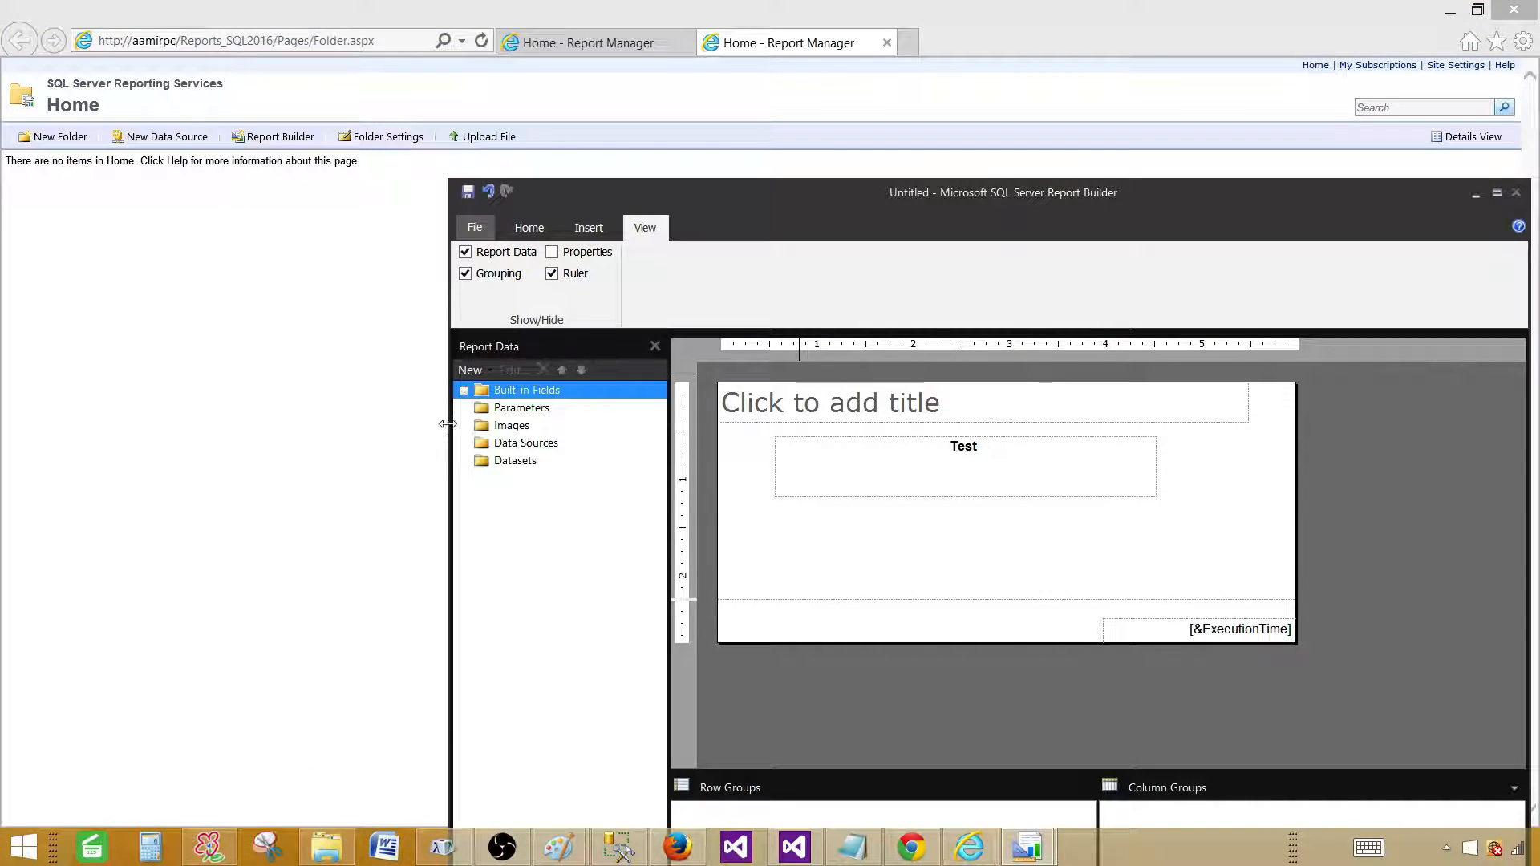
Narrow the 2016 window to the right, minimize the browser, and place 2014 at the top left.
left_click_drag(447, 425, 687, 425)
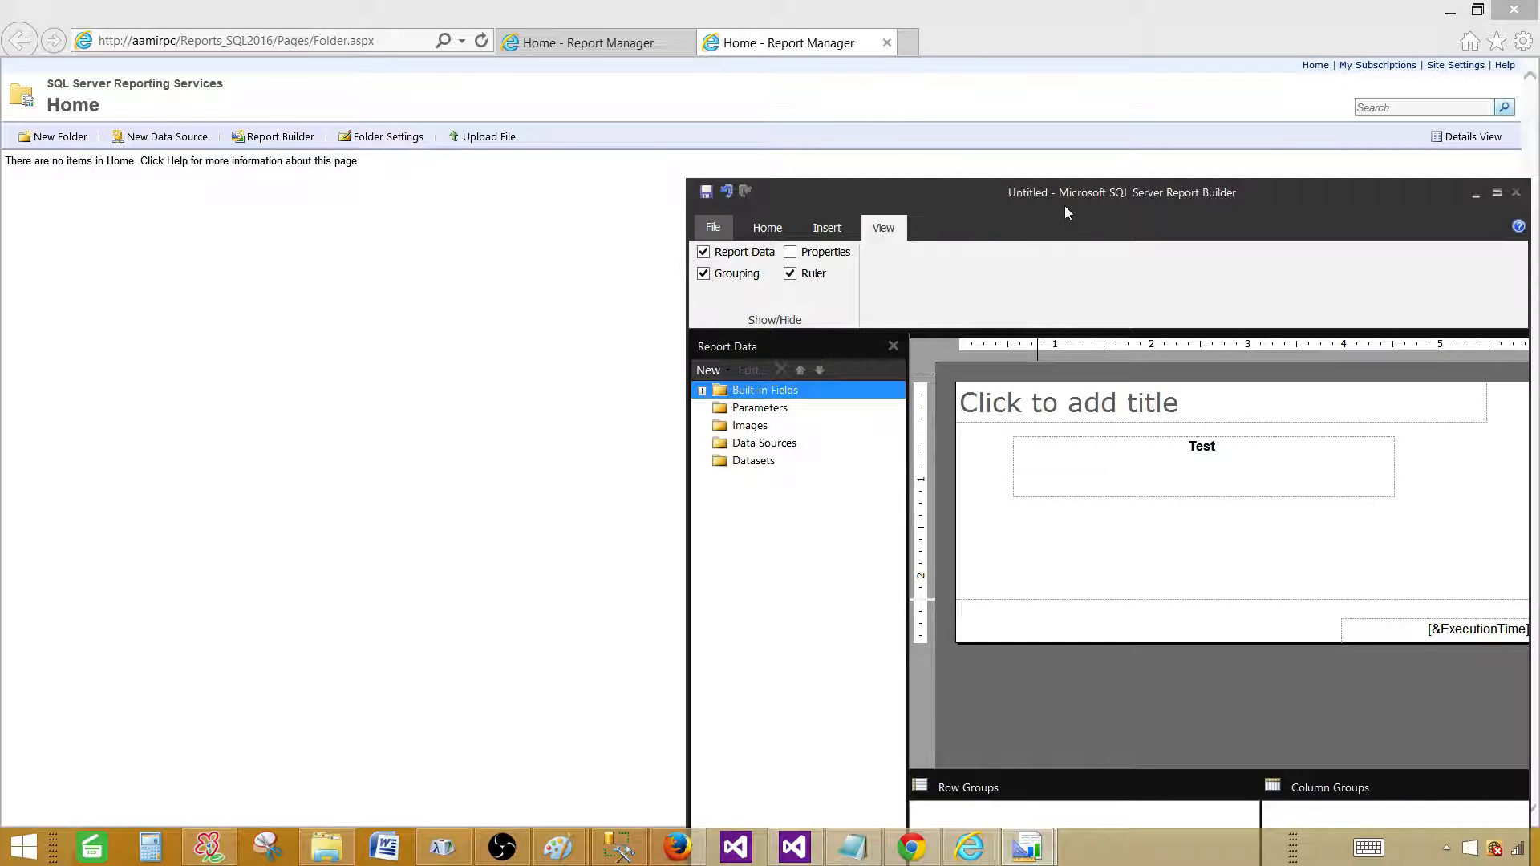
left_click_drag(1103, 190, 1091, 28)
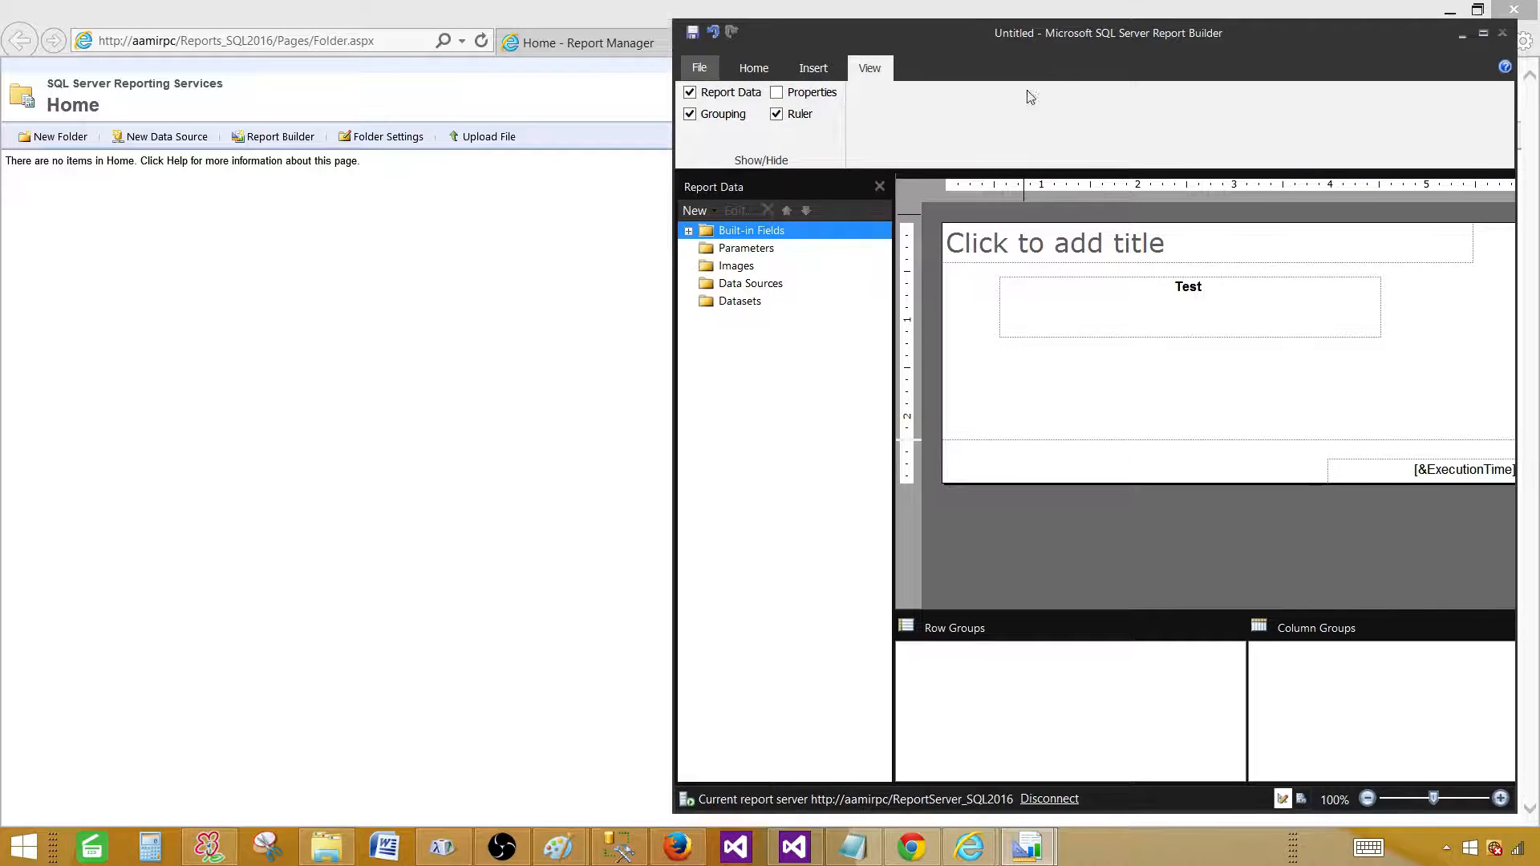
left_click(1035, 849)
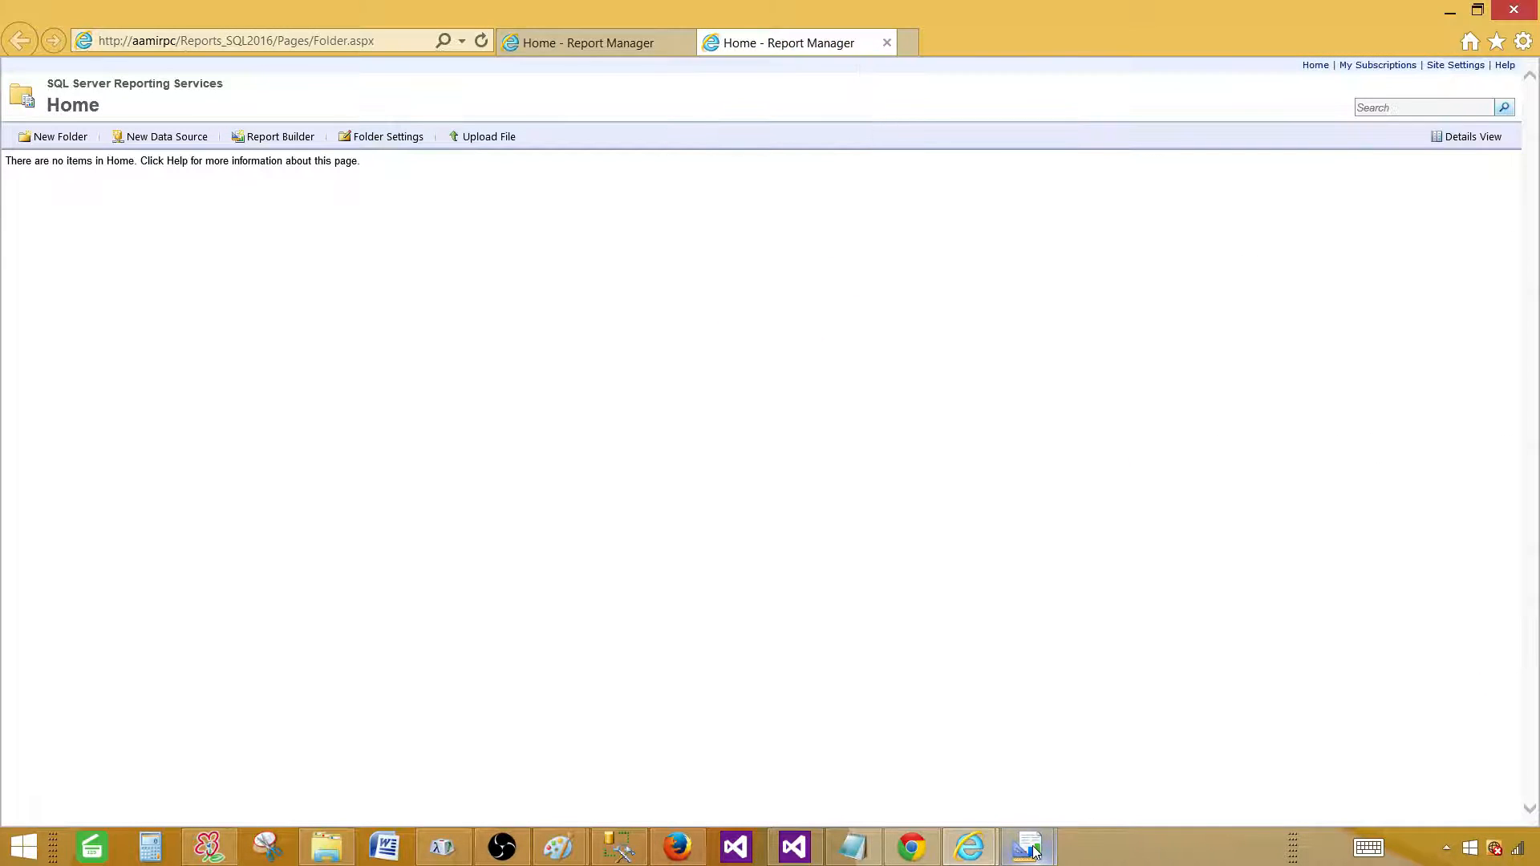
mouse_move(1035, 848)
left_click(961, 754)
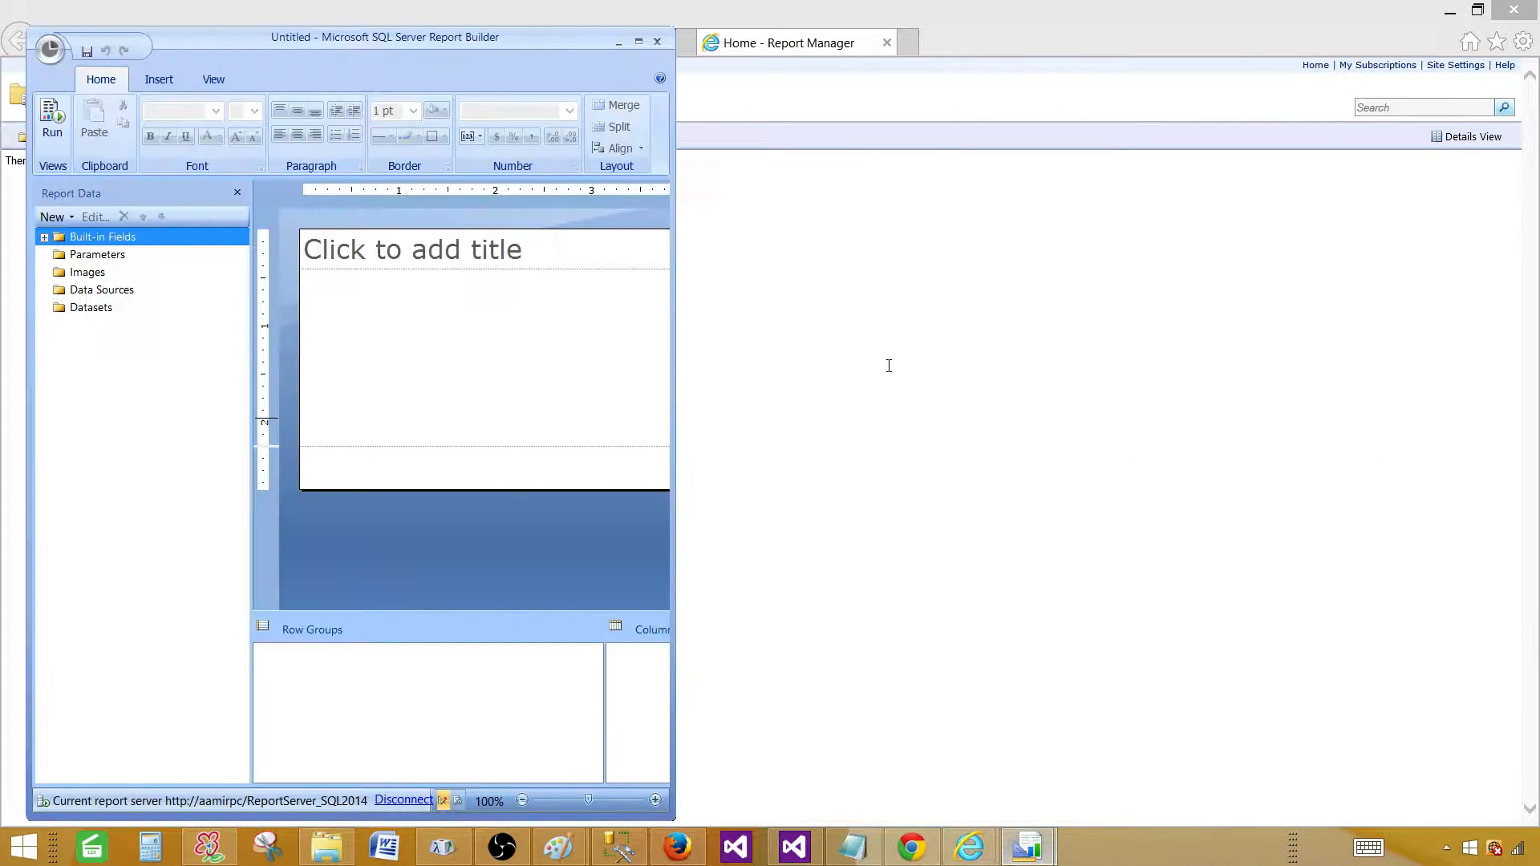
left_click(1476, 9)
left_click_drag(463, 44, 443, 20)
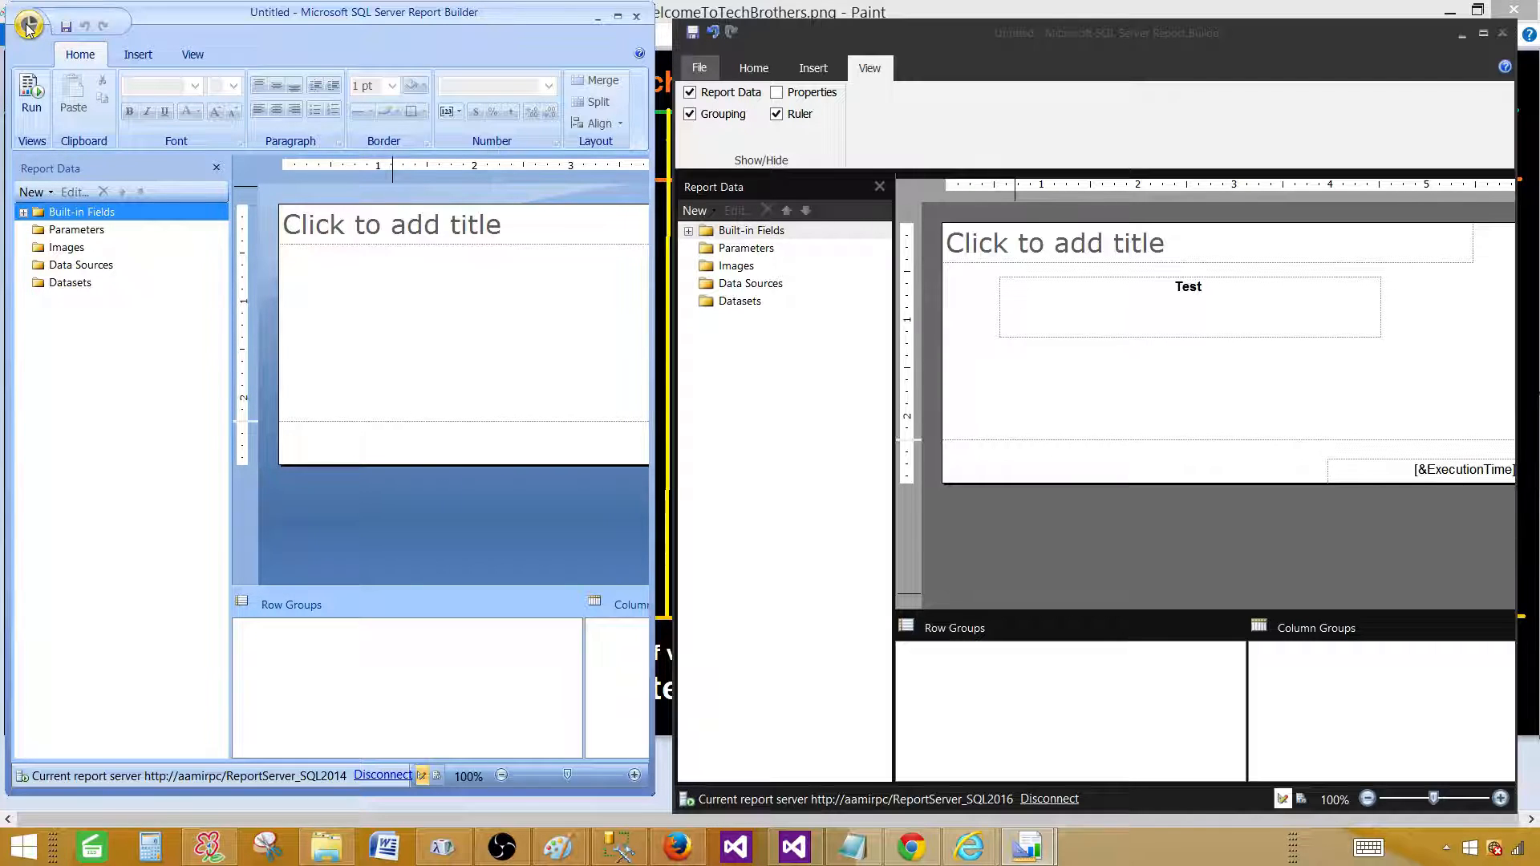
Replace the 2016 report with a new blank report, discarding changes to Untitled.rdl.
left_click(700, 69)
left_click(703, 72)
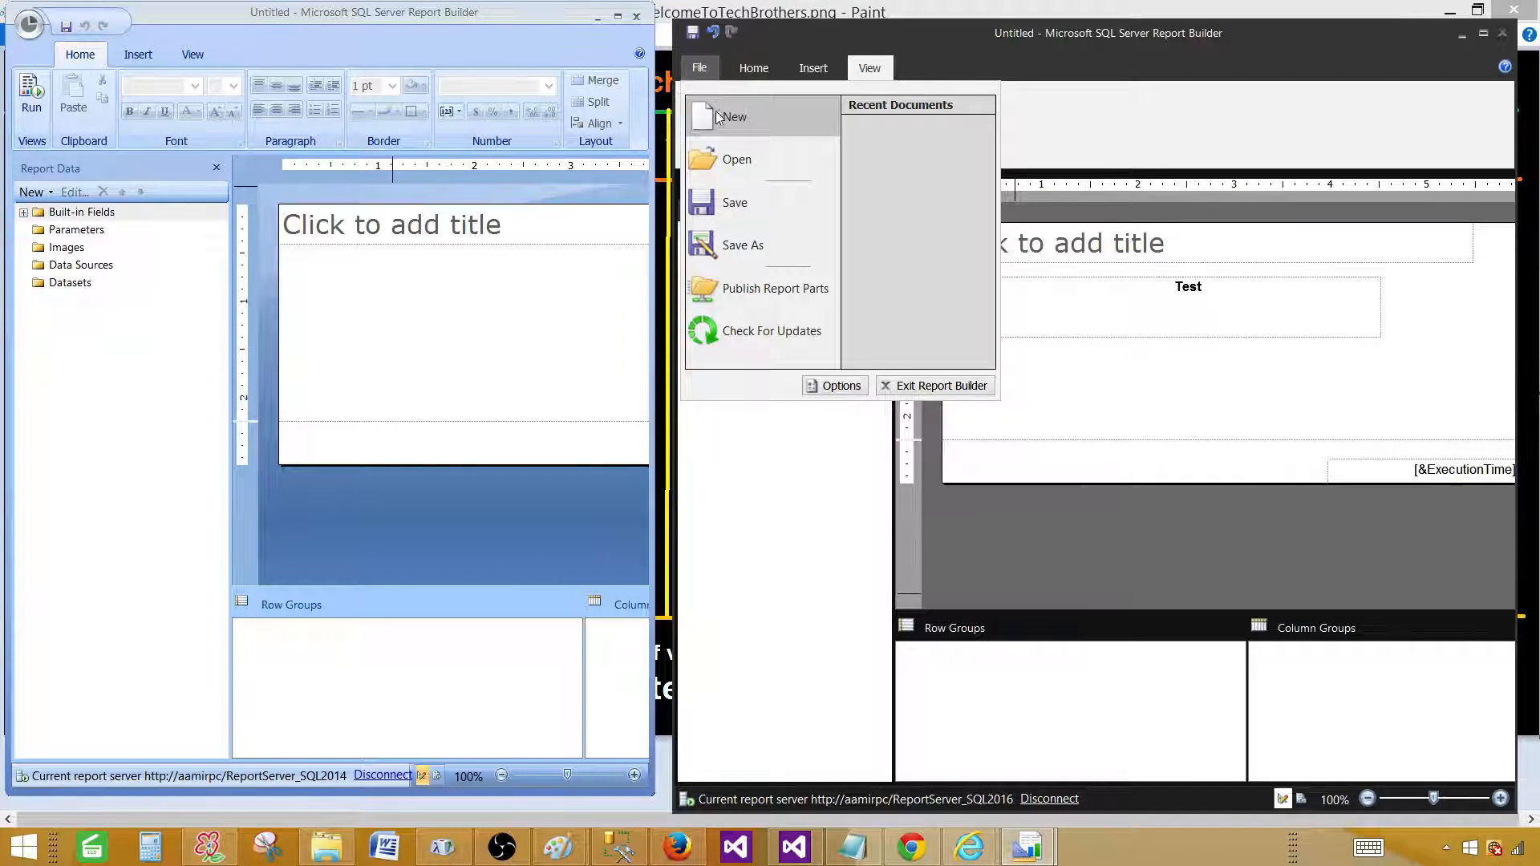
left_click(887, 382)
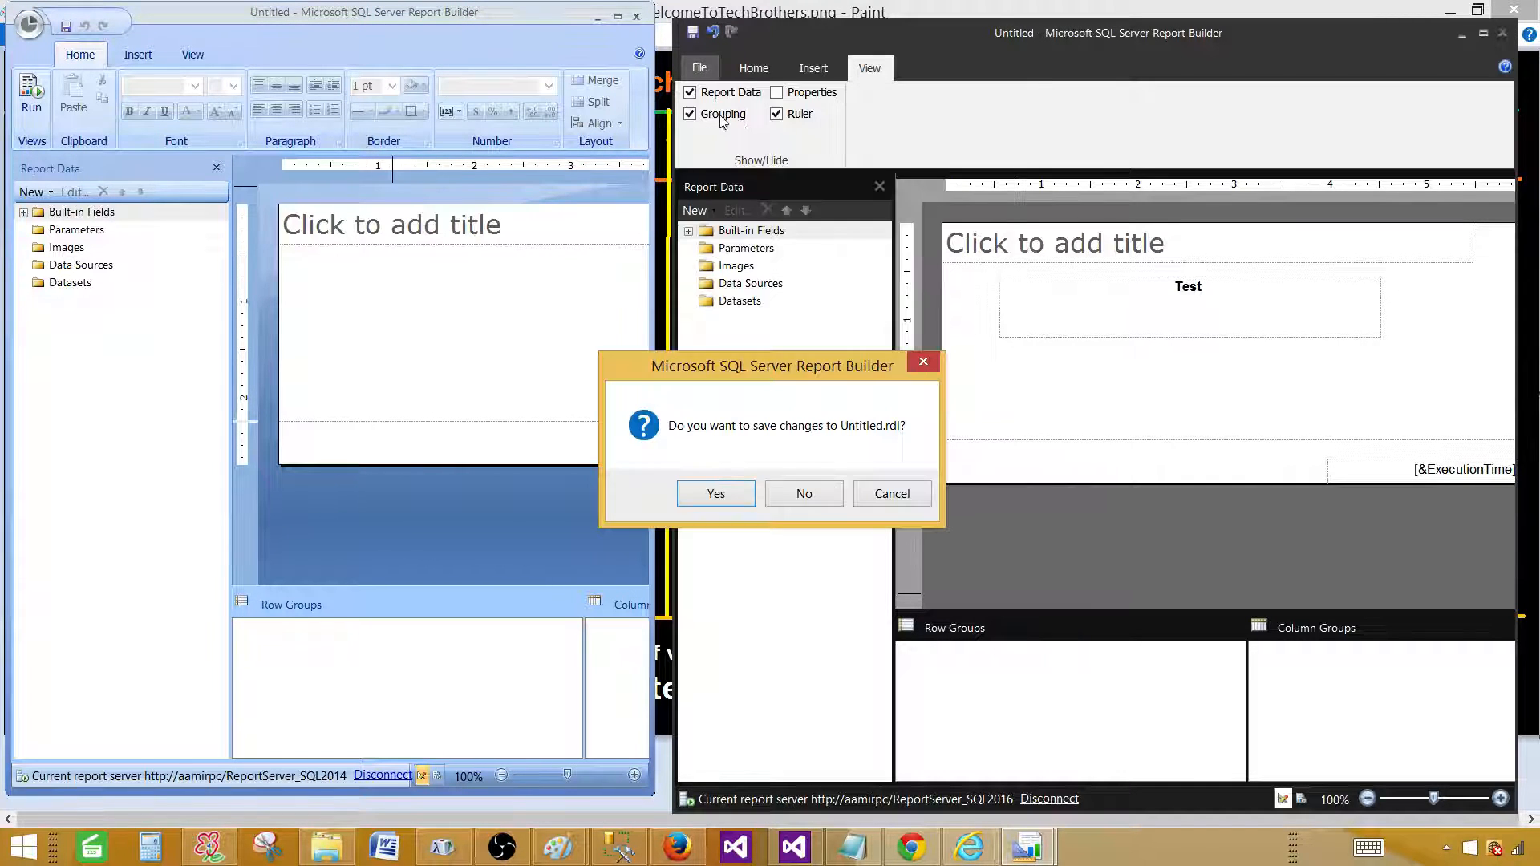
left_click(802, 494)
left_click_drag(489, 133, 677, 141)
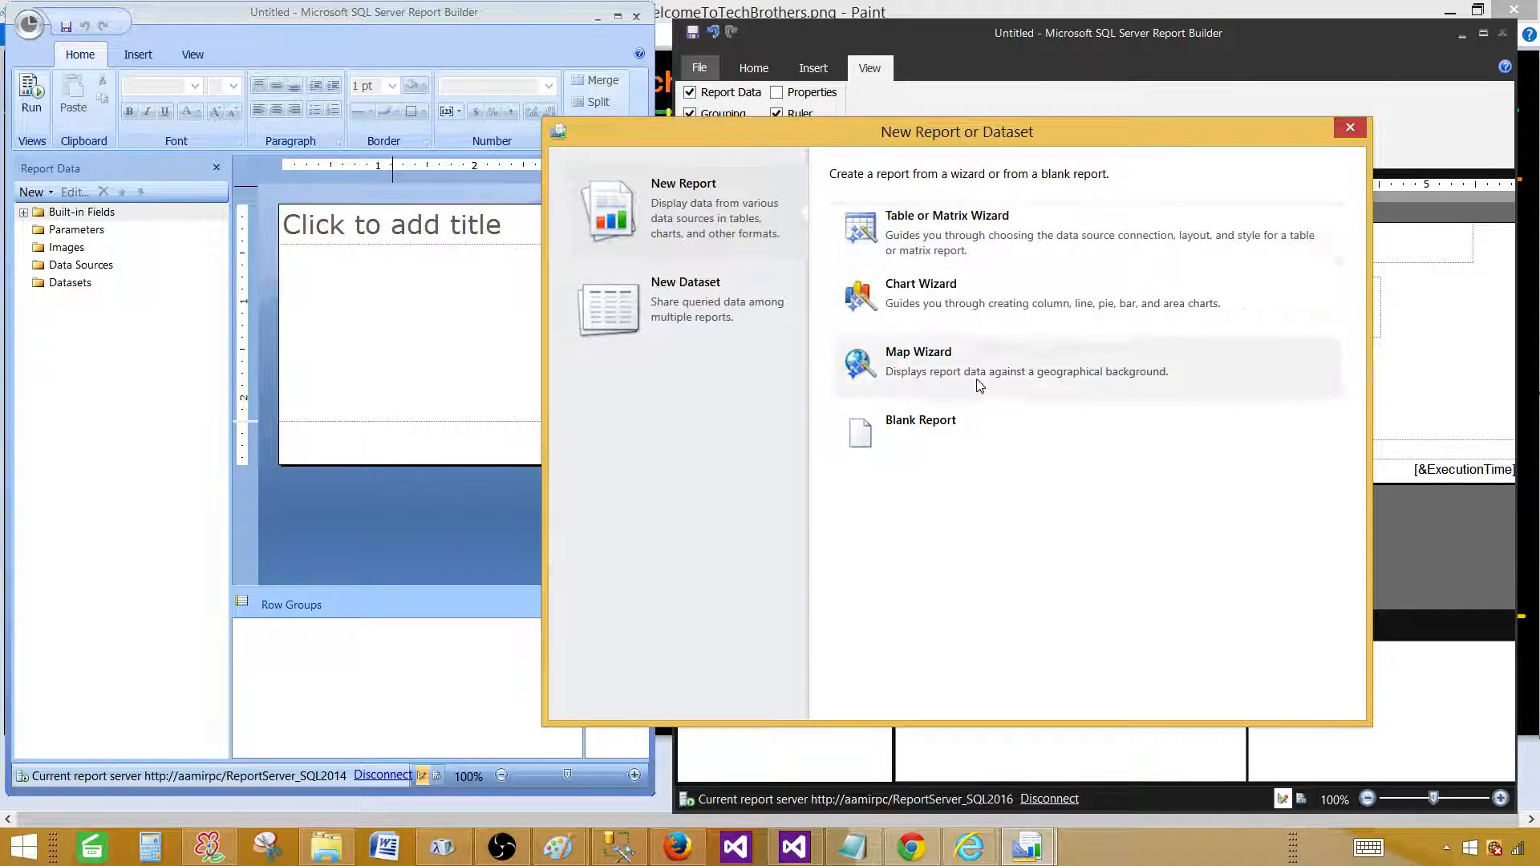
left_click(931, 440)
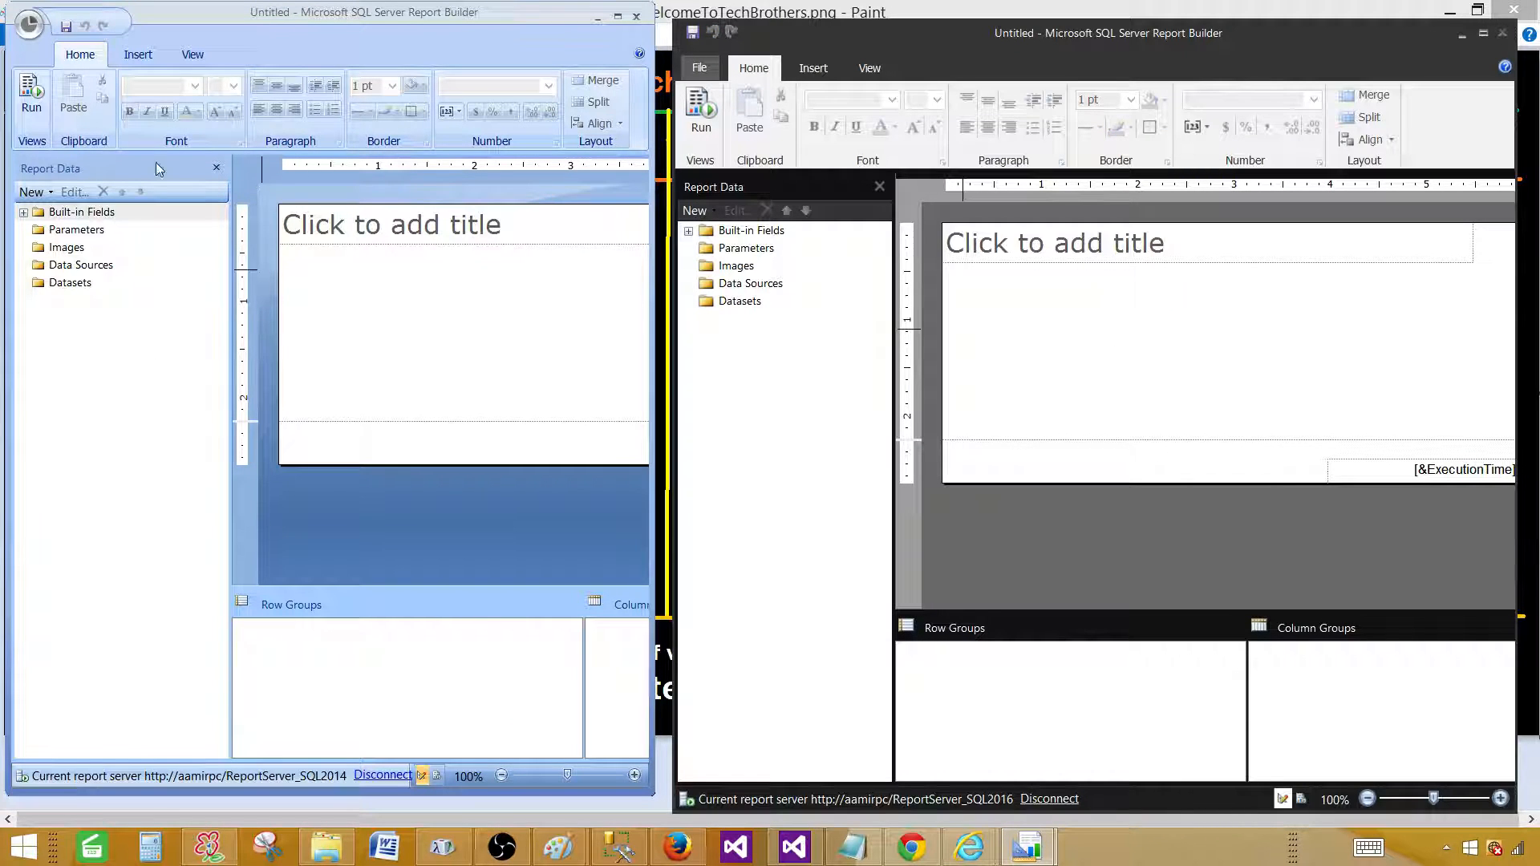
Create a blank report in the 2014 window, then run the 2016 report to preview its execution time.
left_click(105, 212)
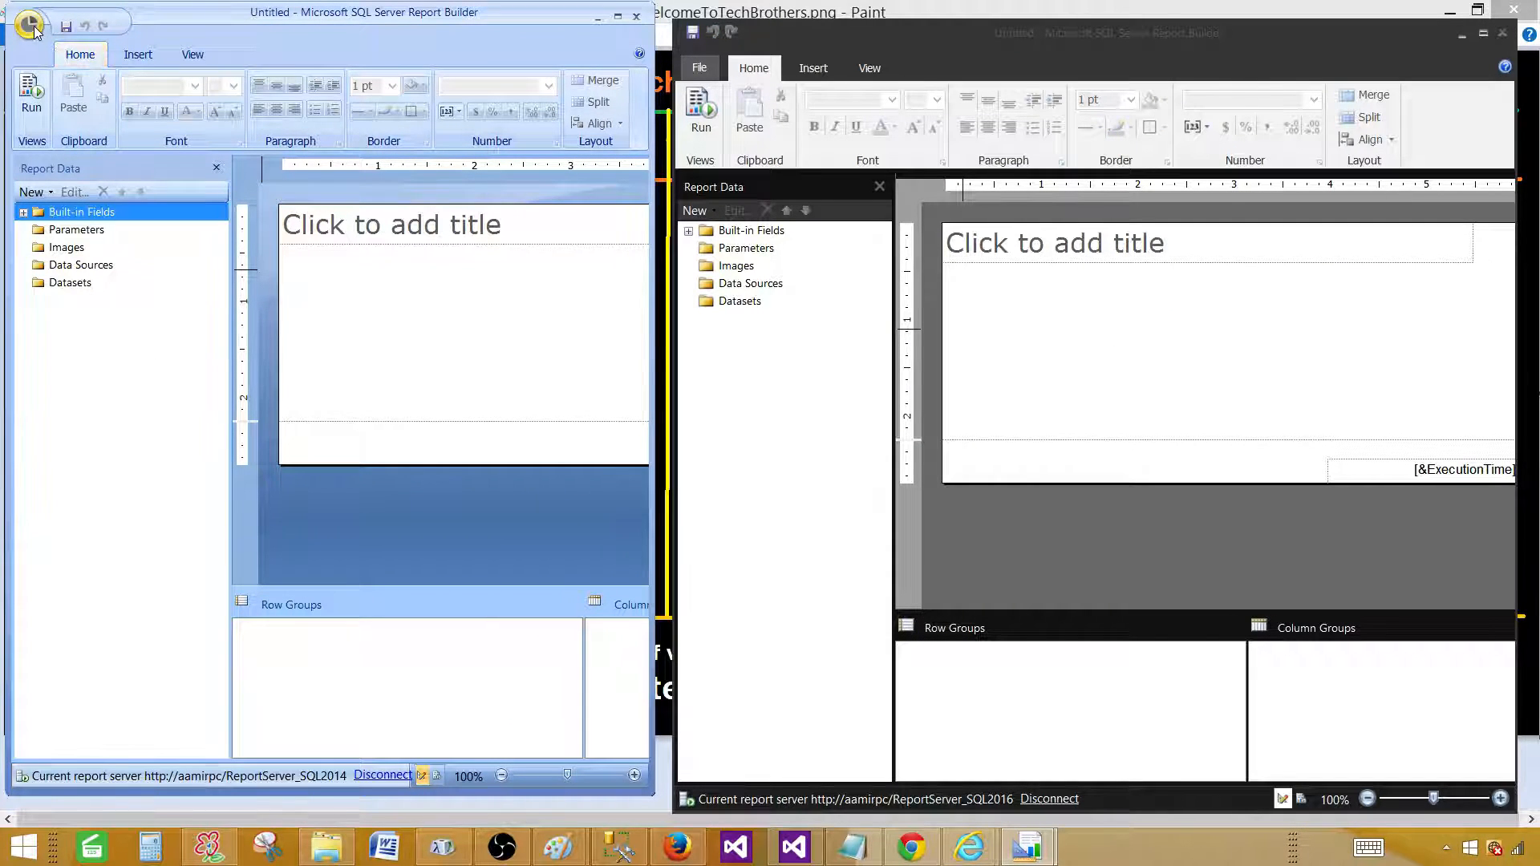
left_click(29, 26)
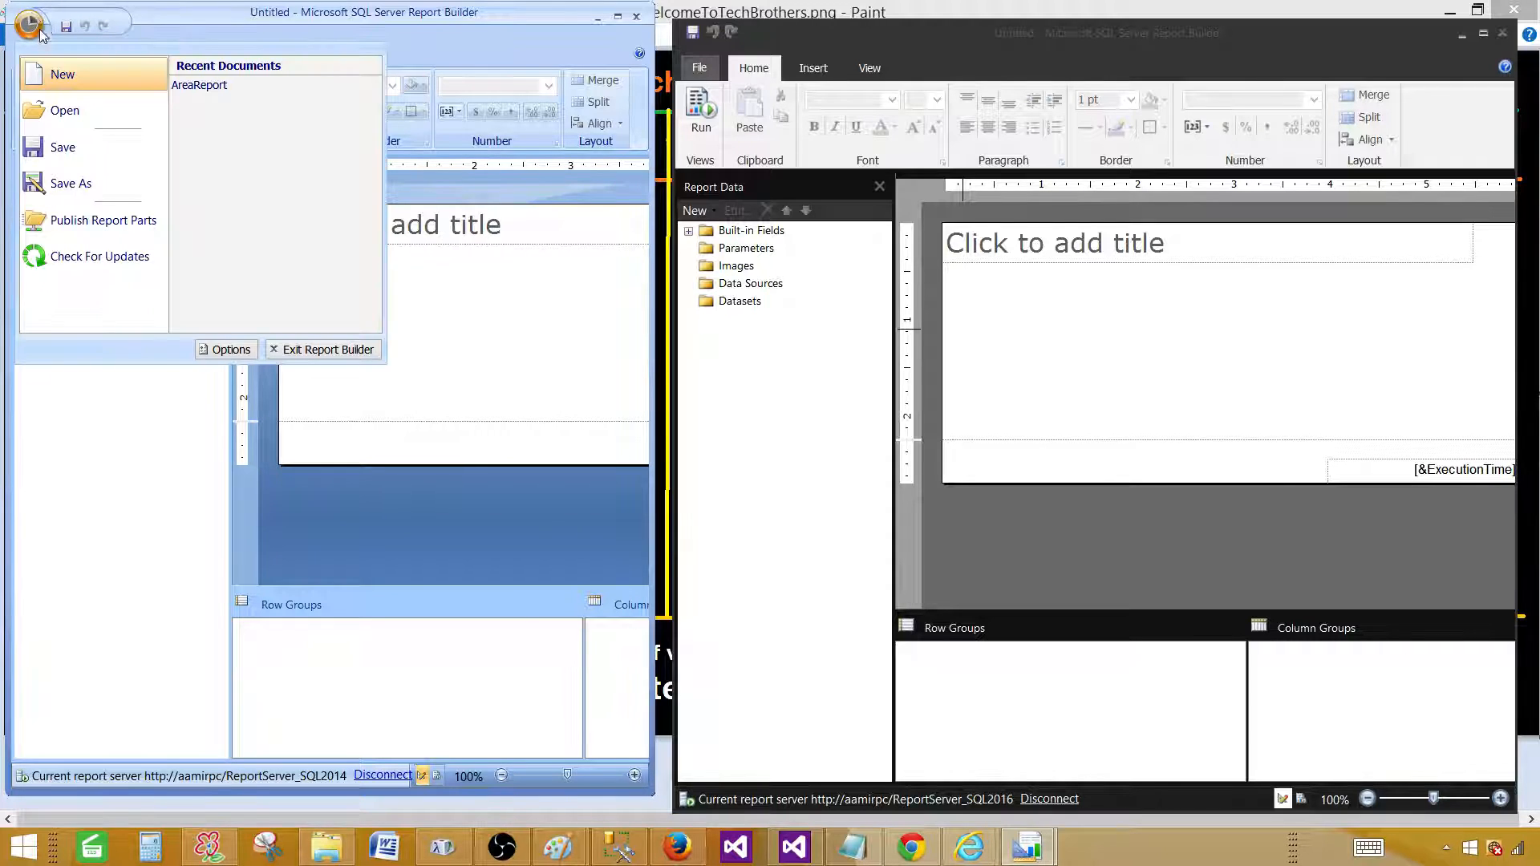
left_click(56, 74)
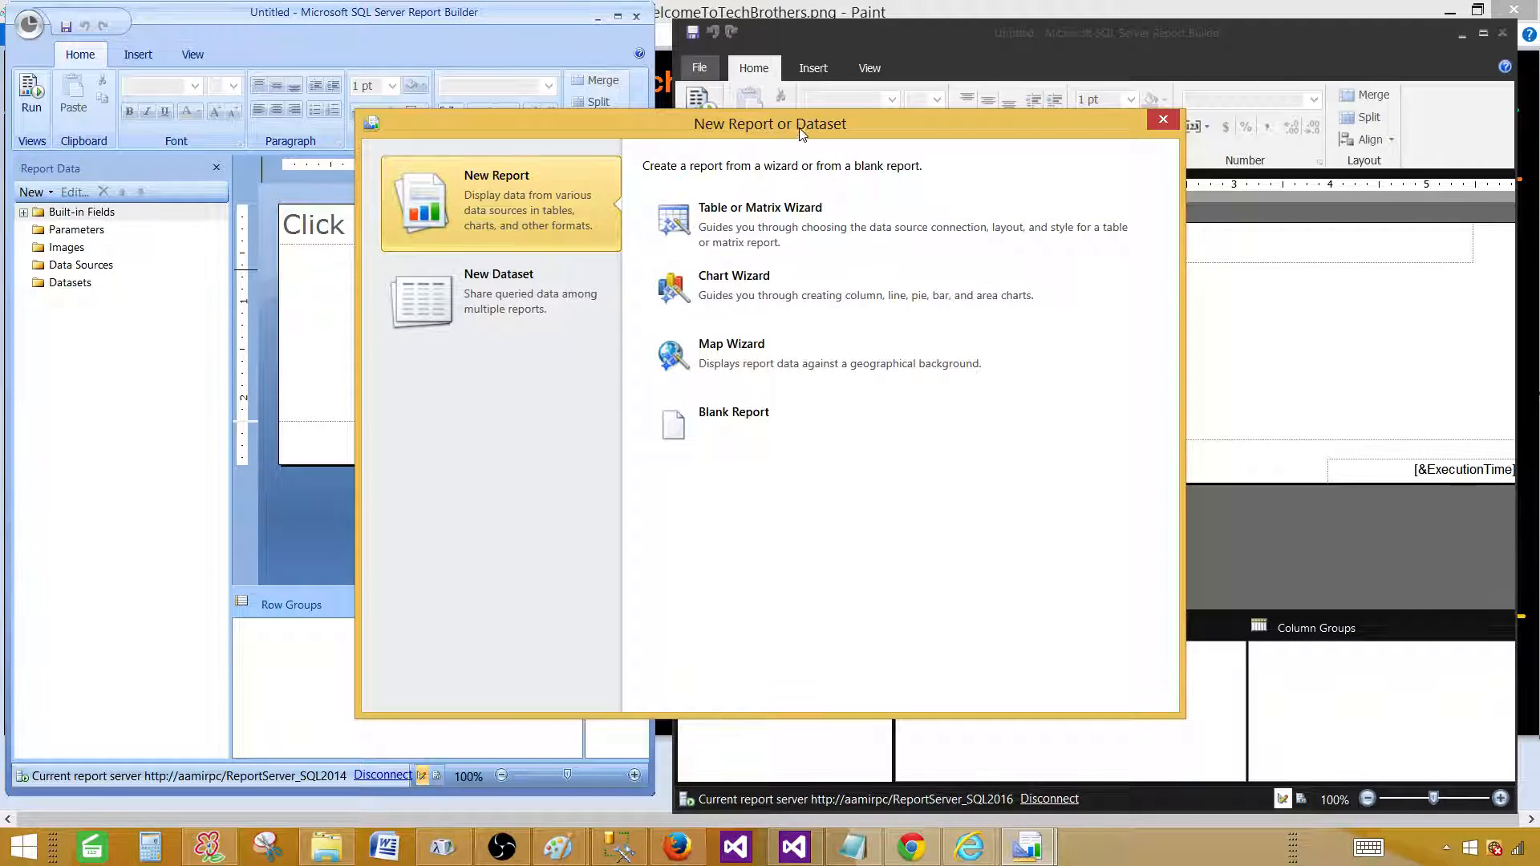
left_click(773, 420)
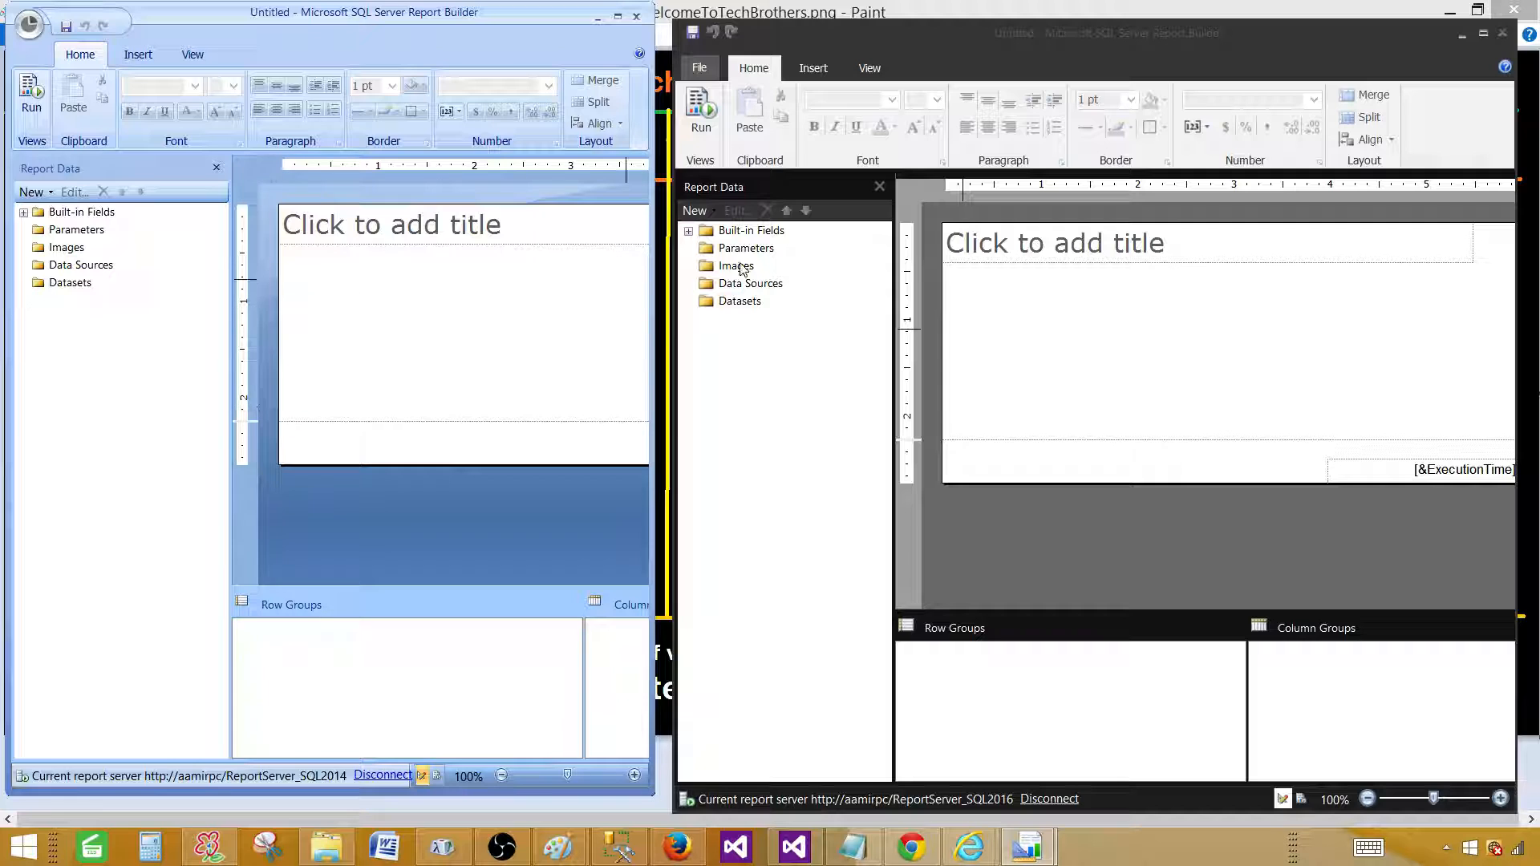
left_click(702, 114)
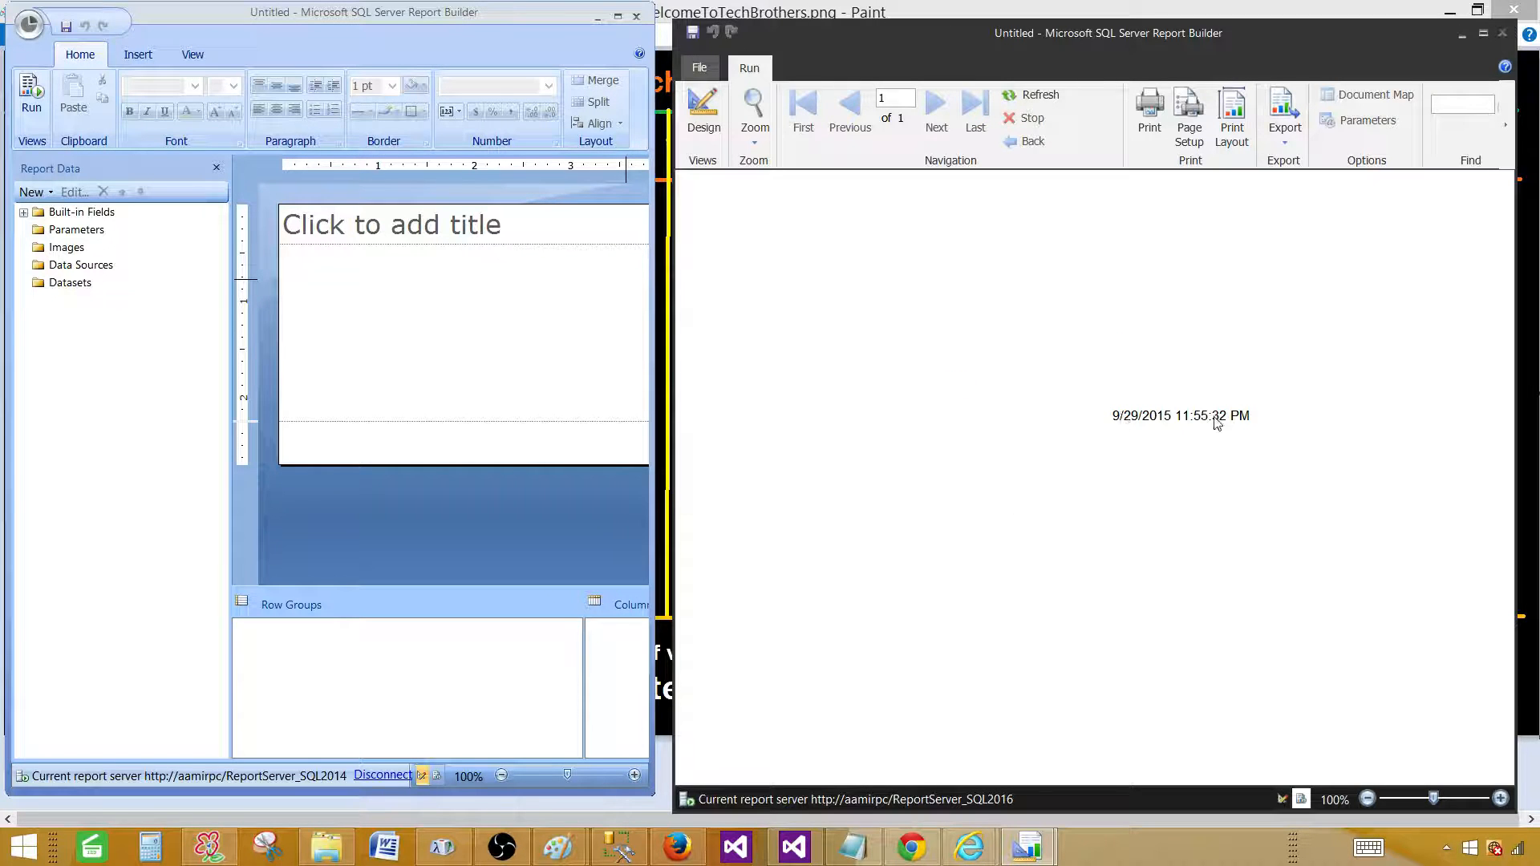
Return the 2016 report to Design view, browse the ReportServer_SQL2016 folder in Open Report, then cancel.
left_click(705, 112)
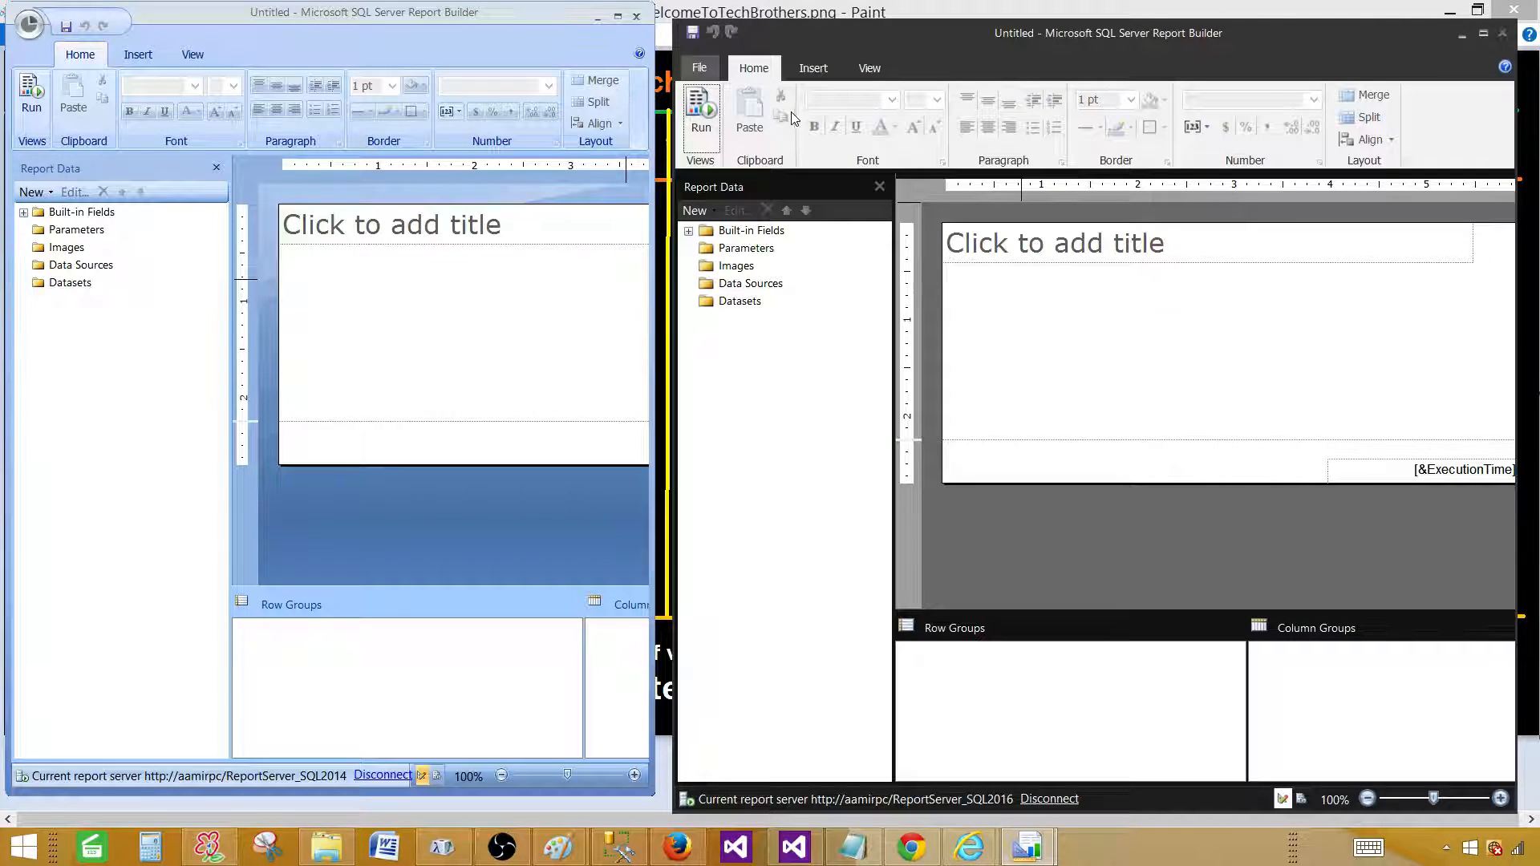
left_click(699, 67)
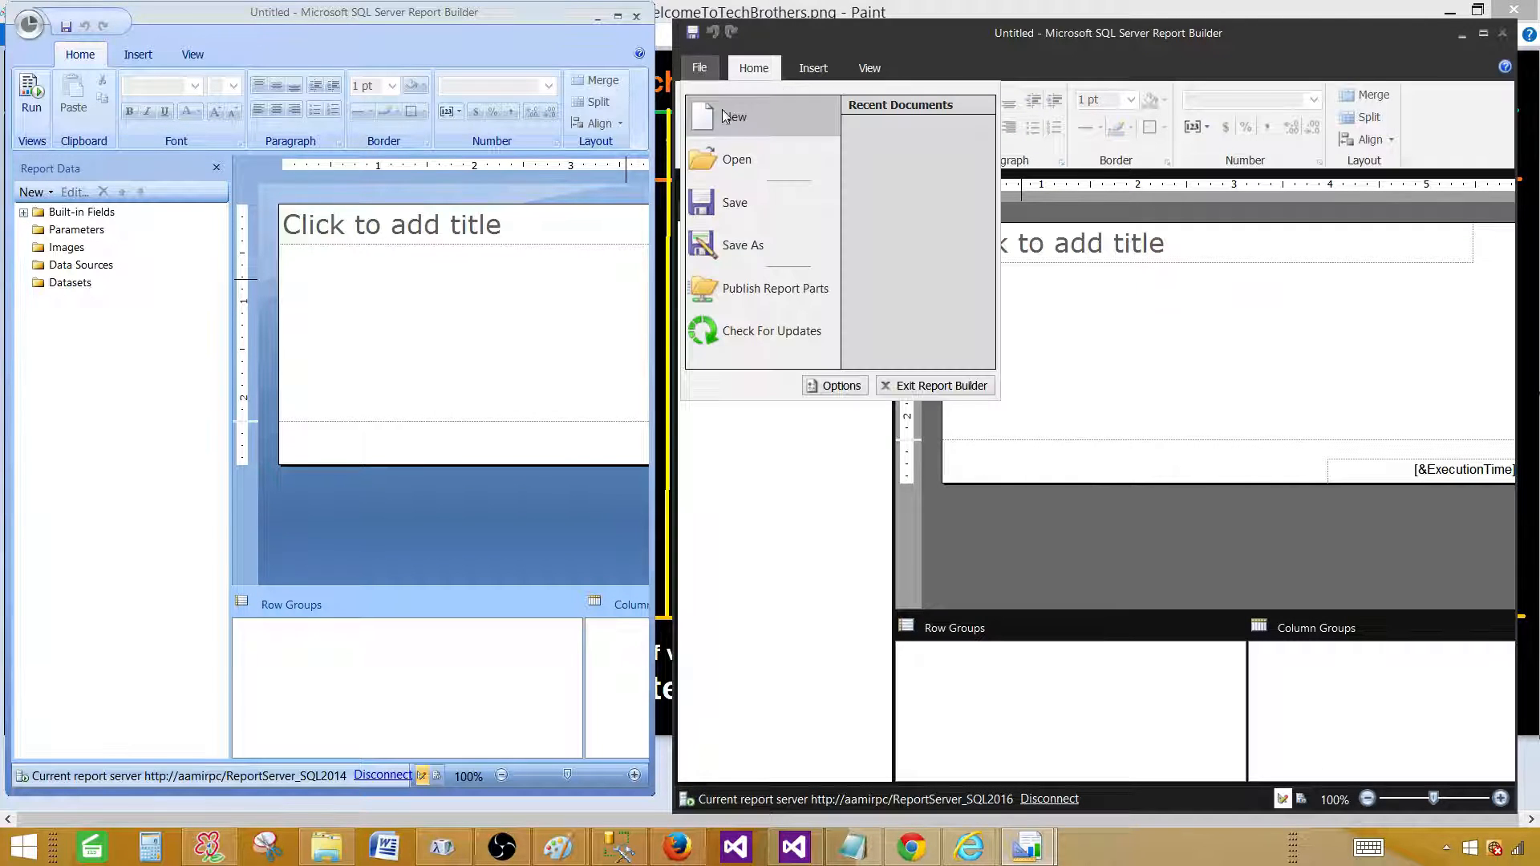
left_click(753, 165)
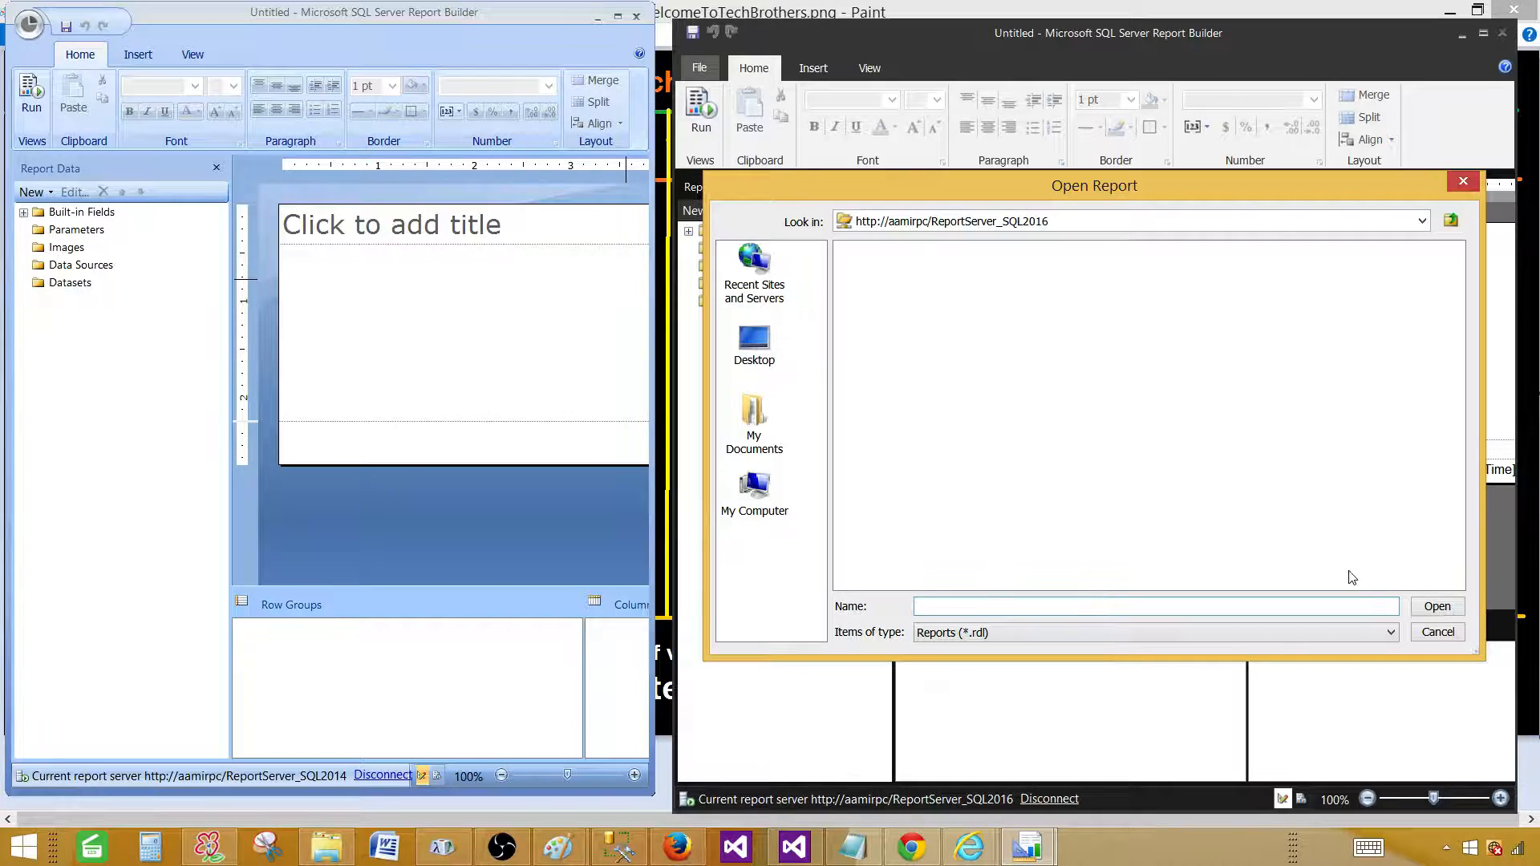
left_click(1436, 633)
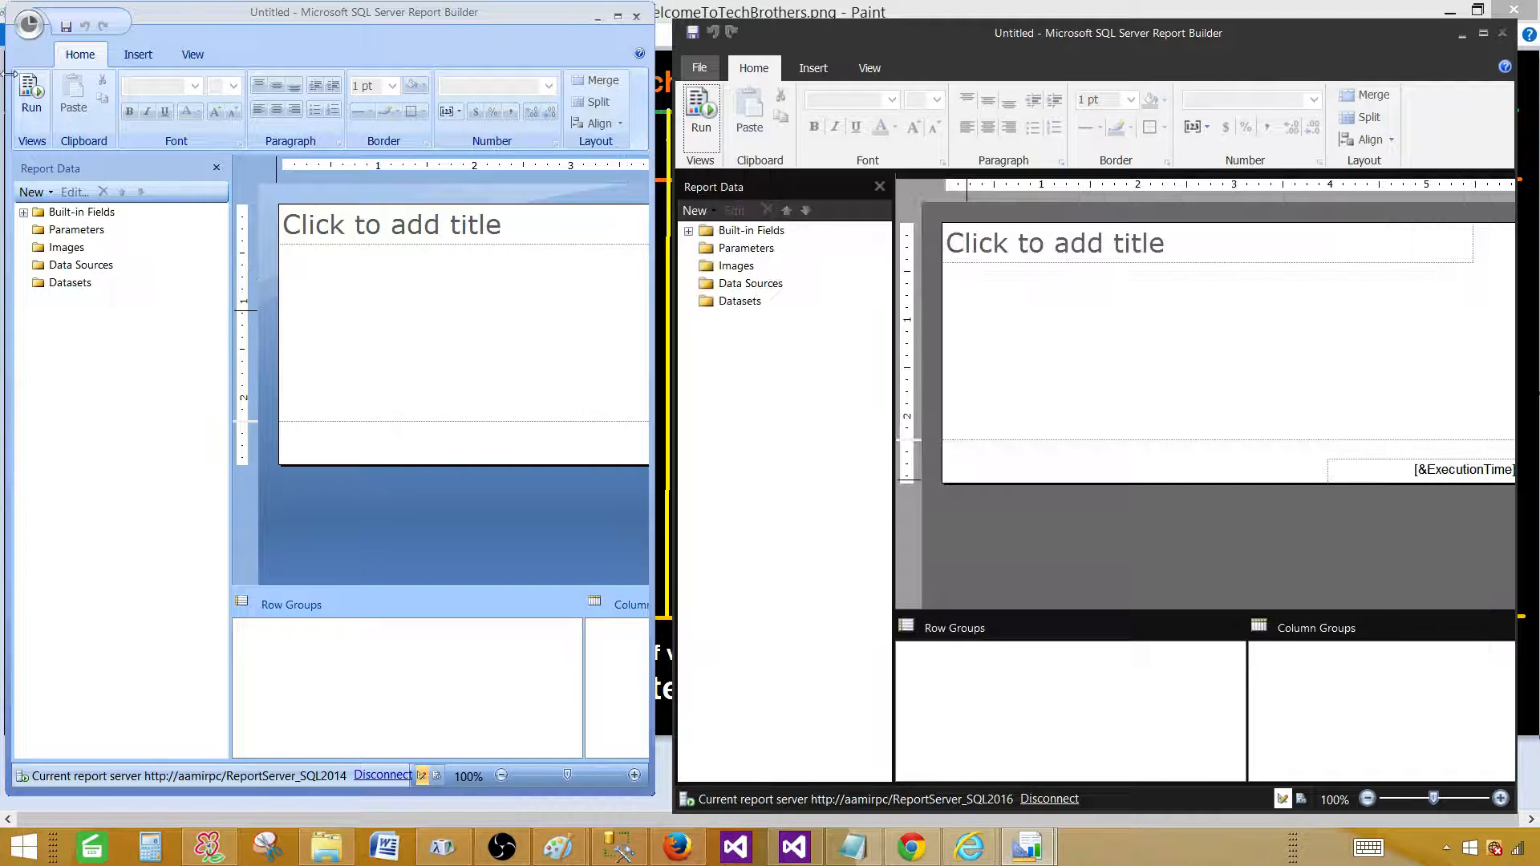
left_click(31, 29)
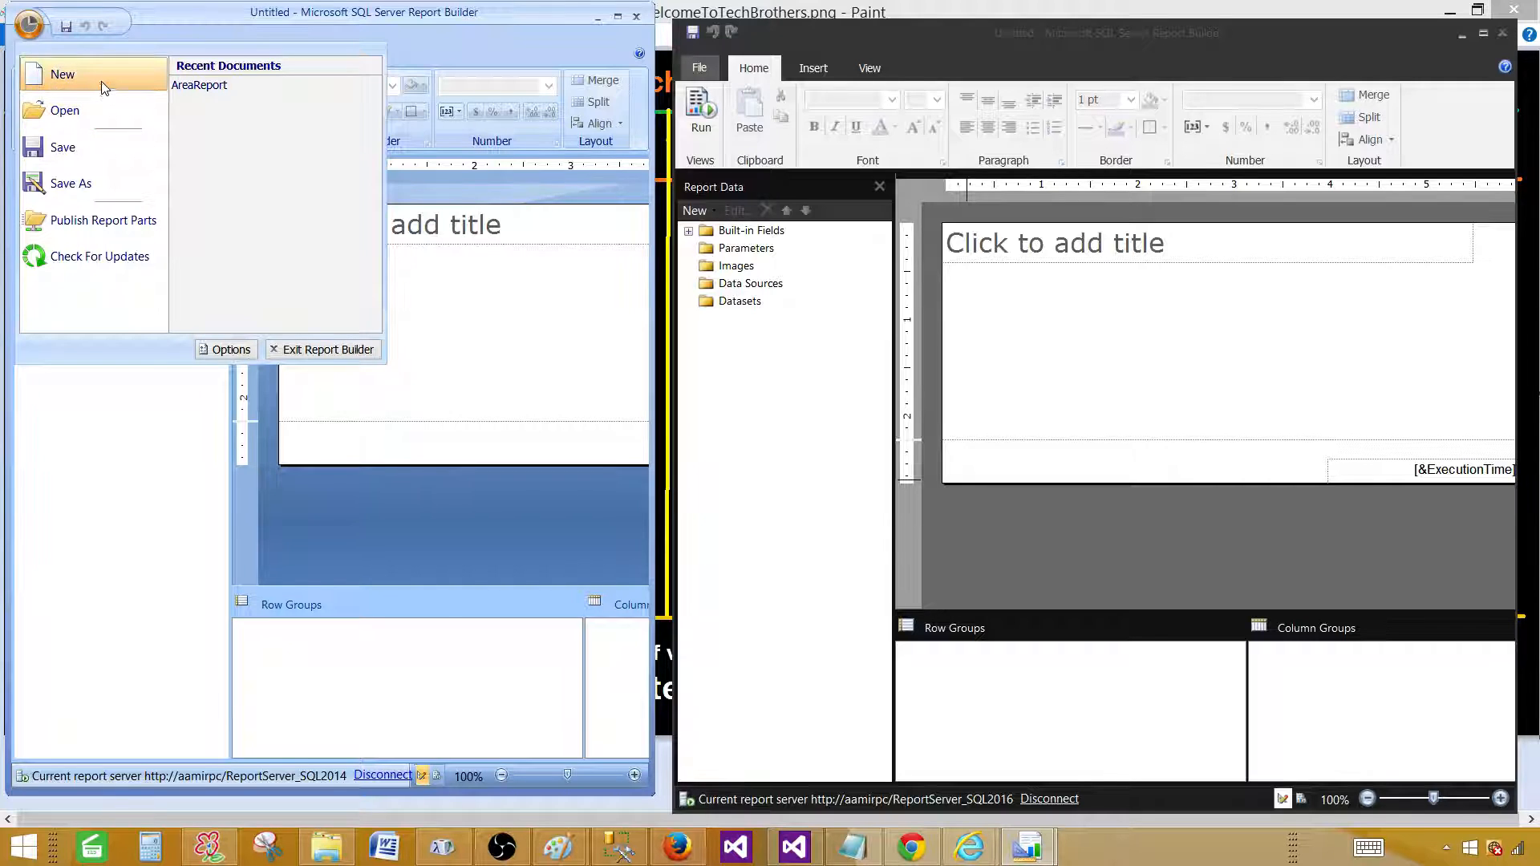
left_click(118, 341)
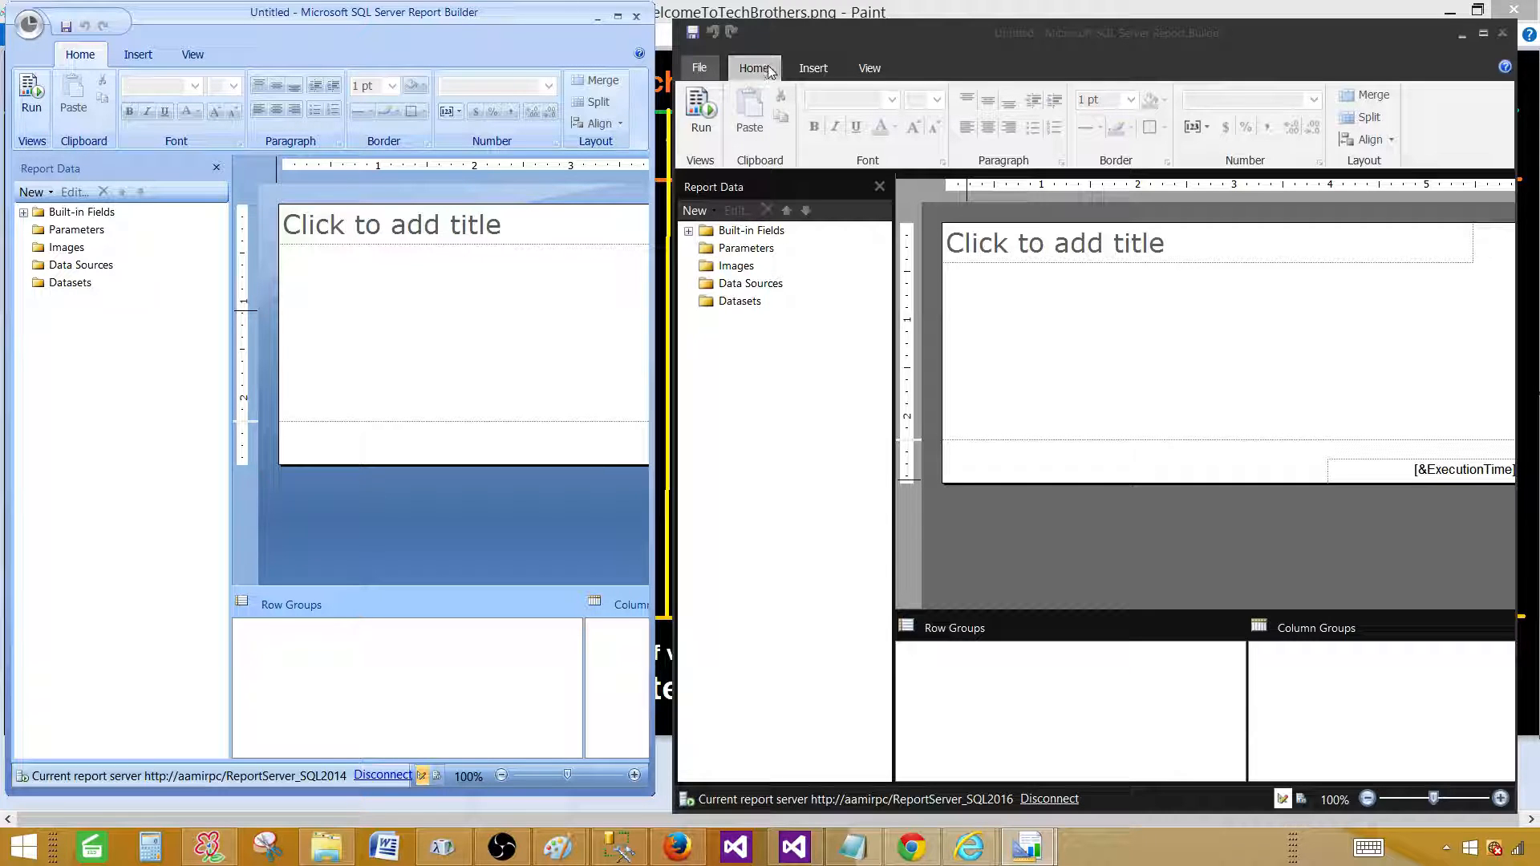
left_click(698, 68)
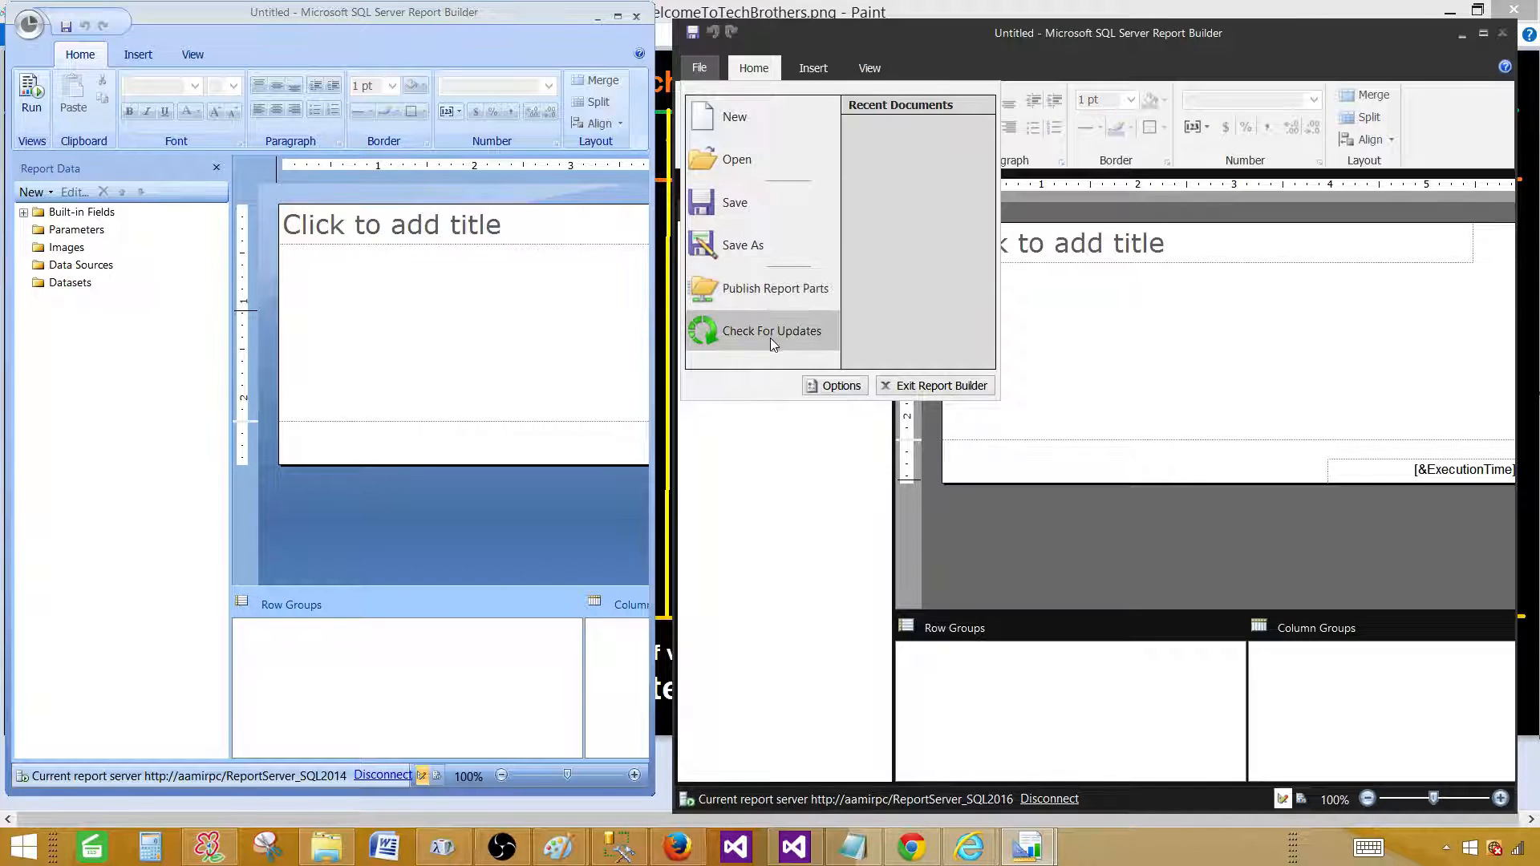
left_click(302, 53)
left_click(735, 69)
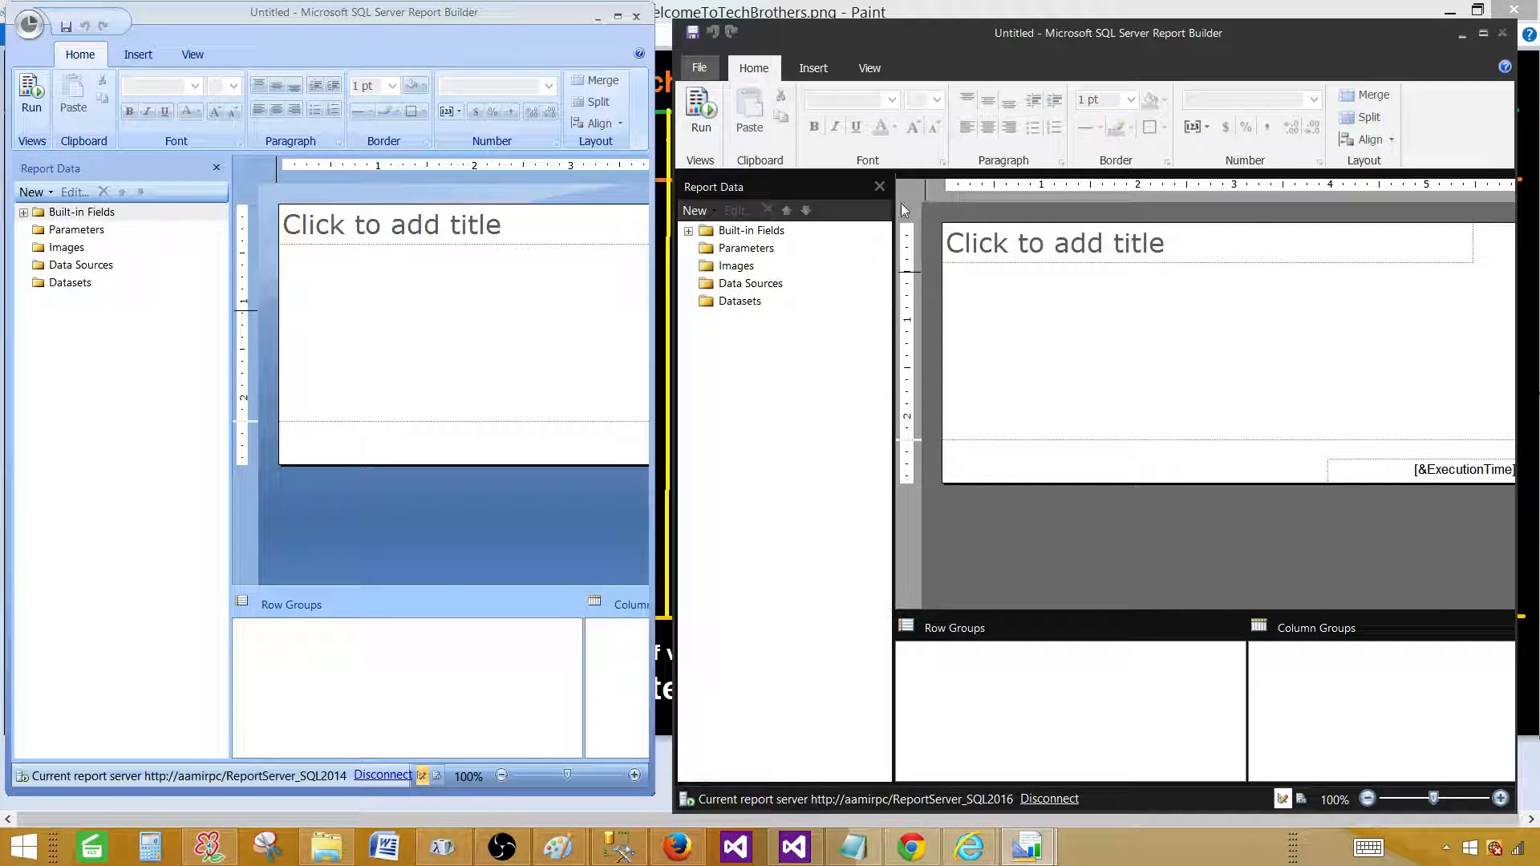
left_click(80, 55)
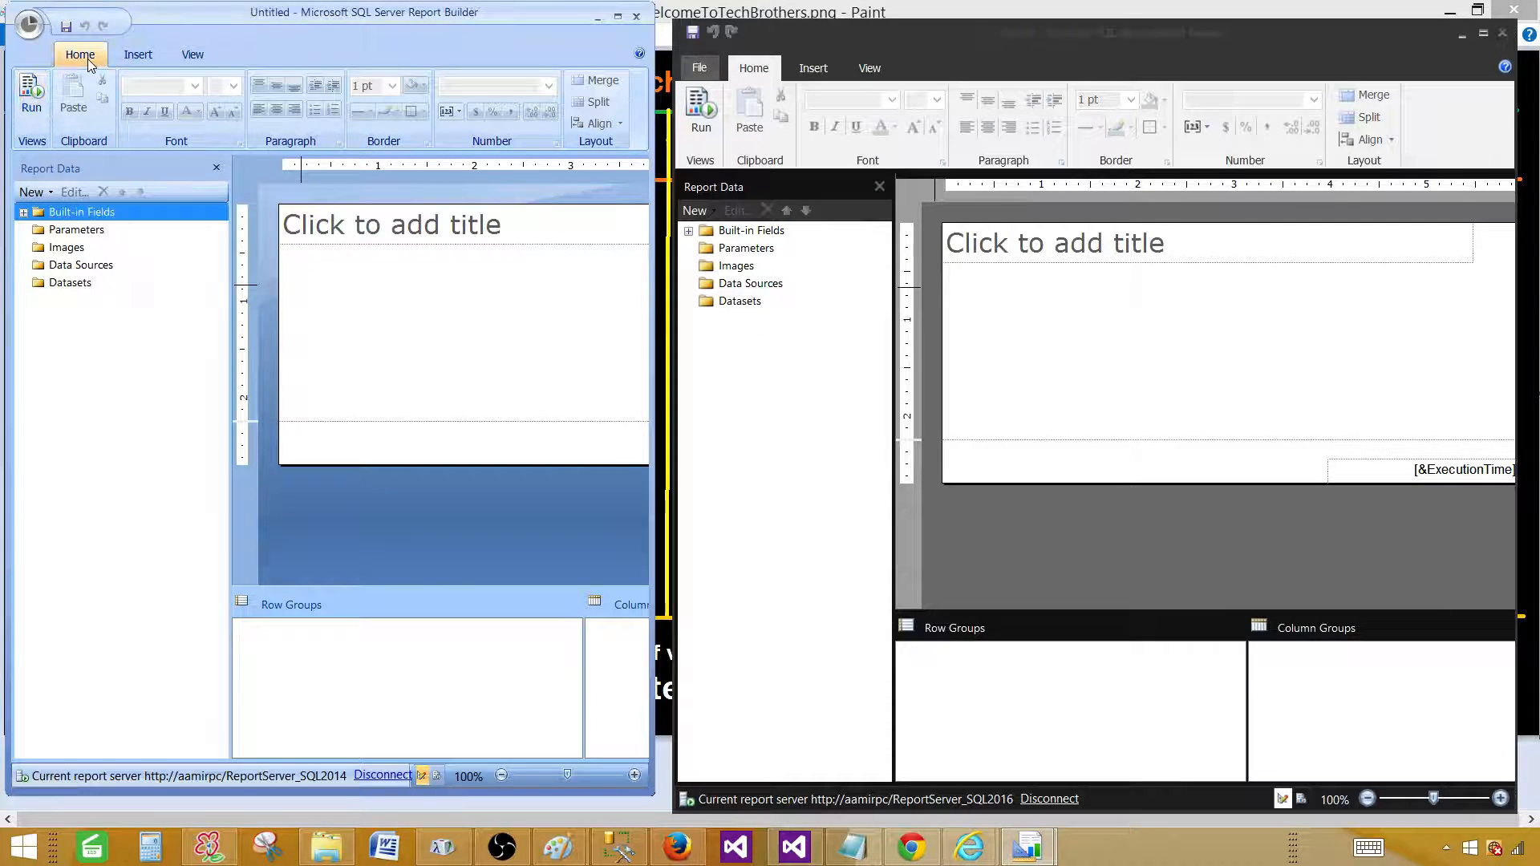
left_click(701, 121)
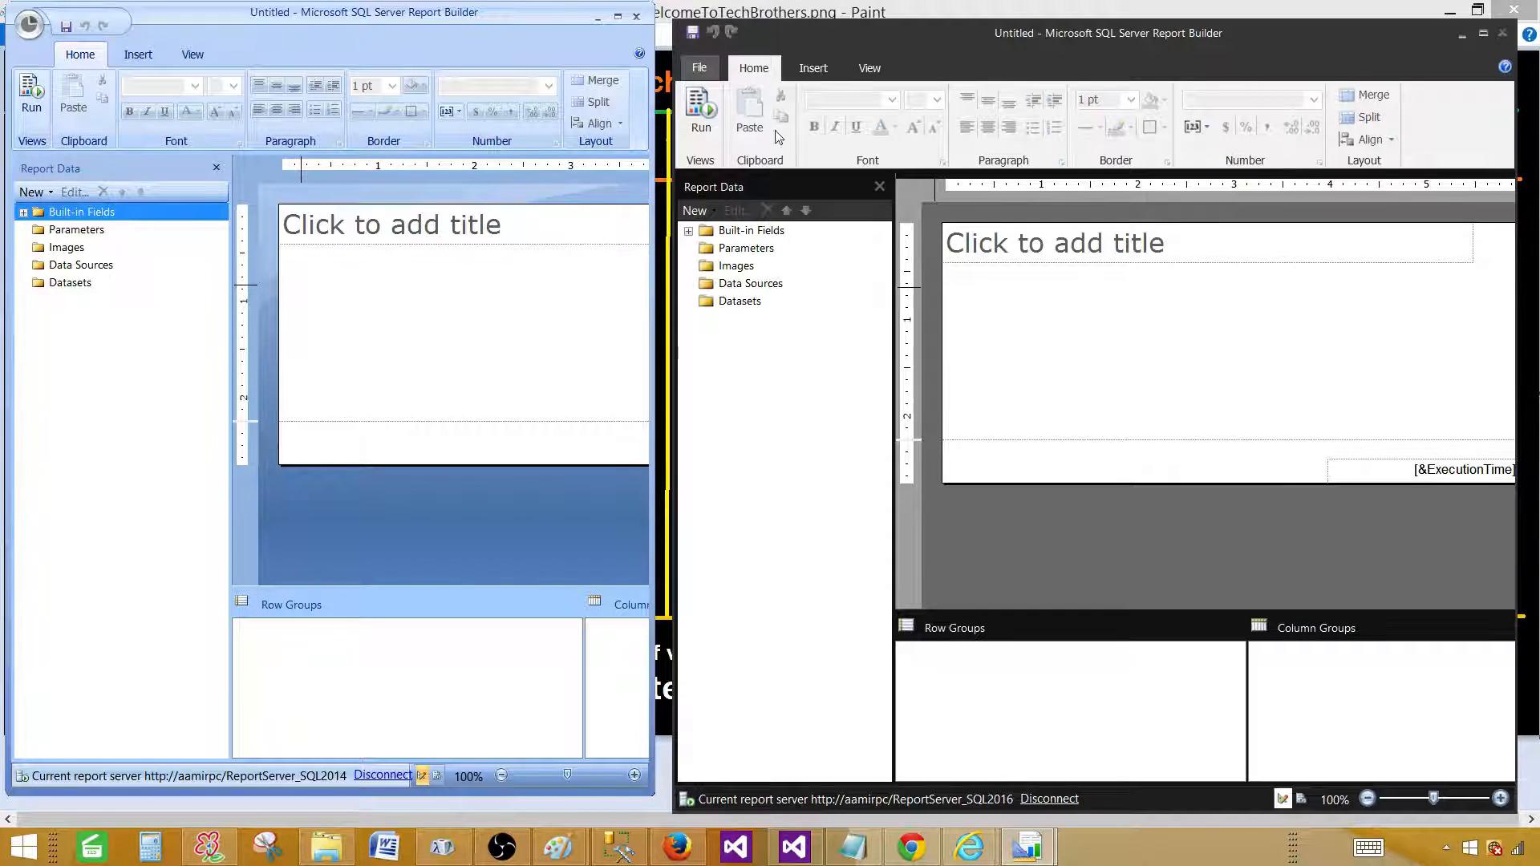
Show the Insert tab in both windows, check the 2016 body's Insert shortcut menu, and open the Table choices.
left_click(138, 54)
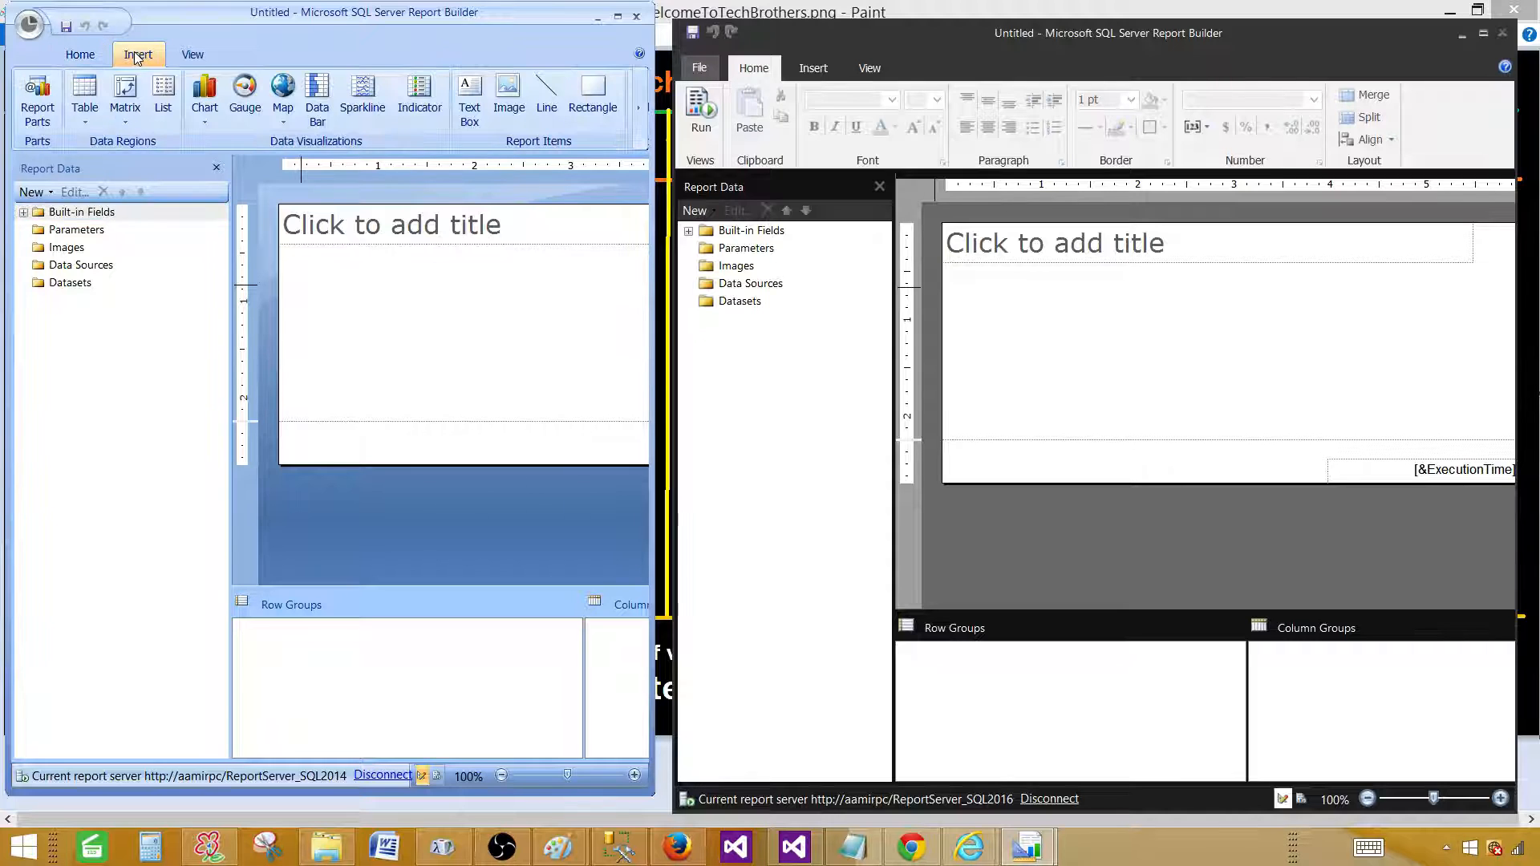
left_click(812, 68)
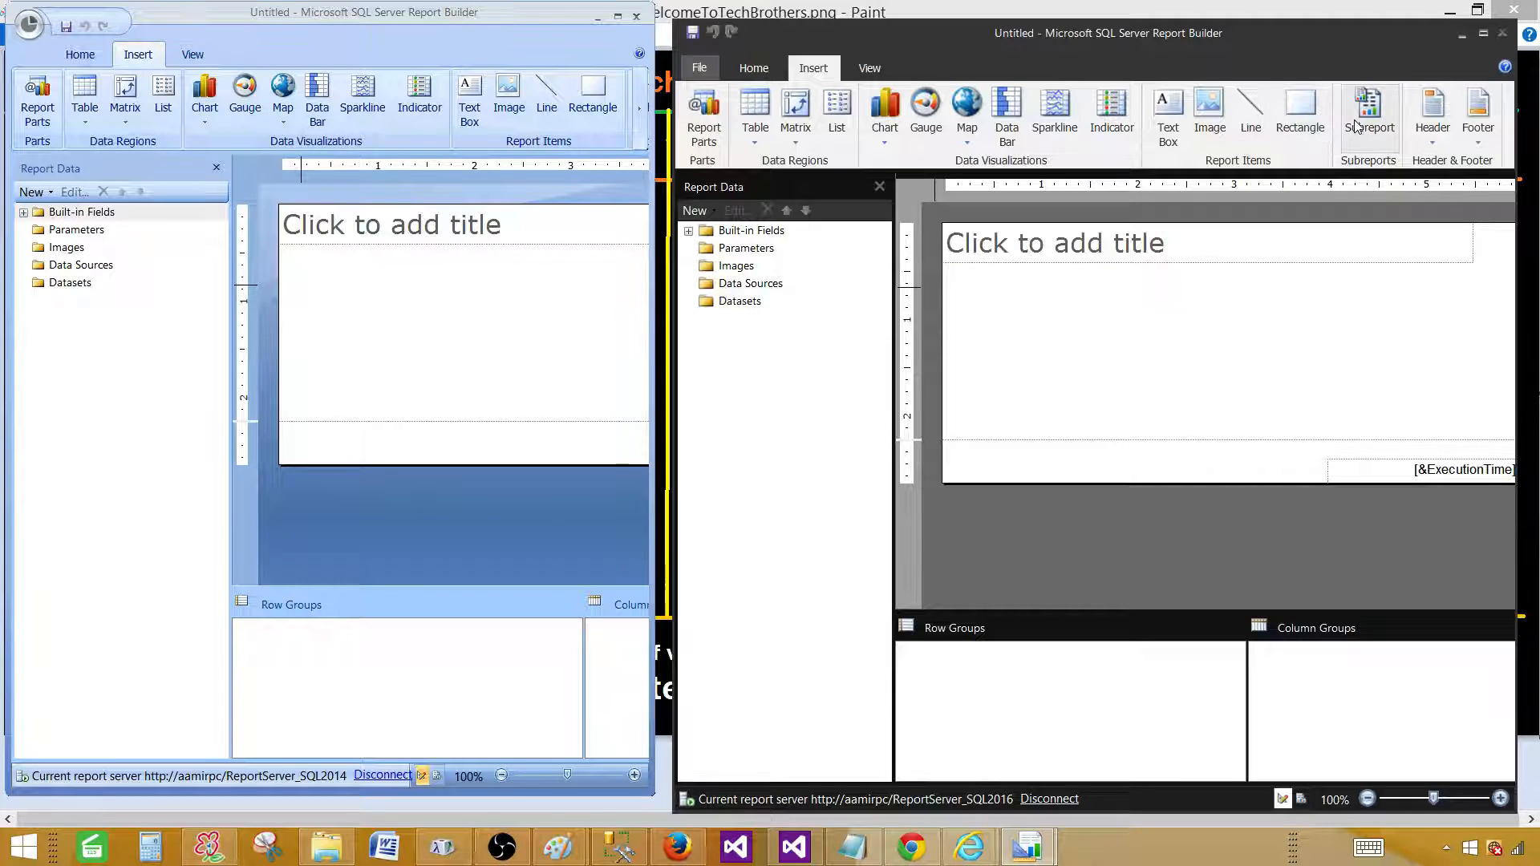
right_click(1179, 308)
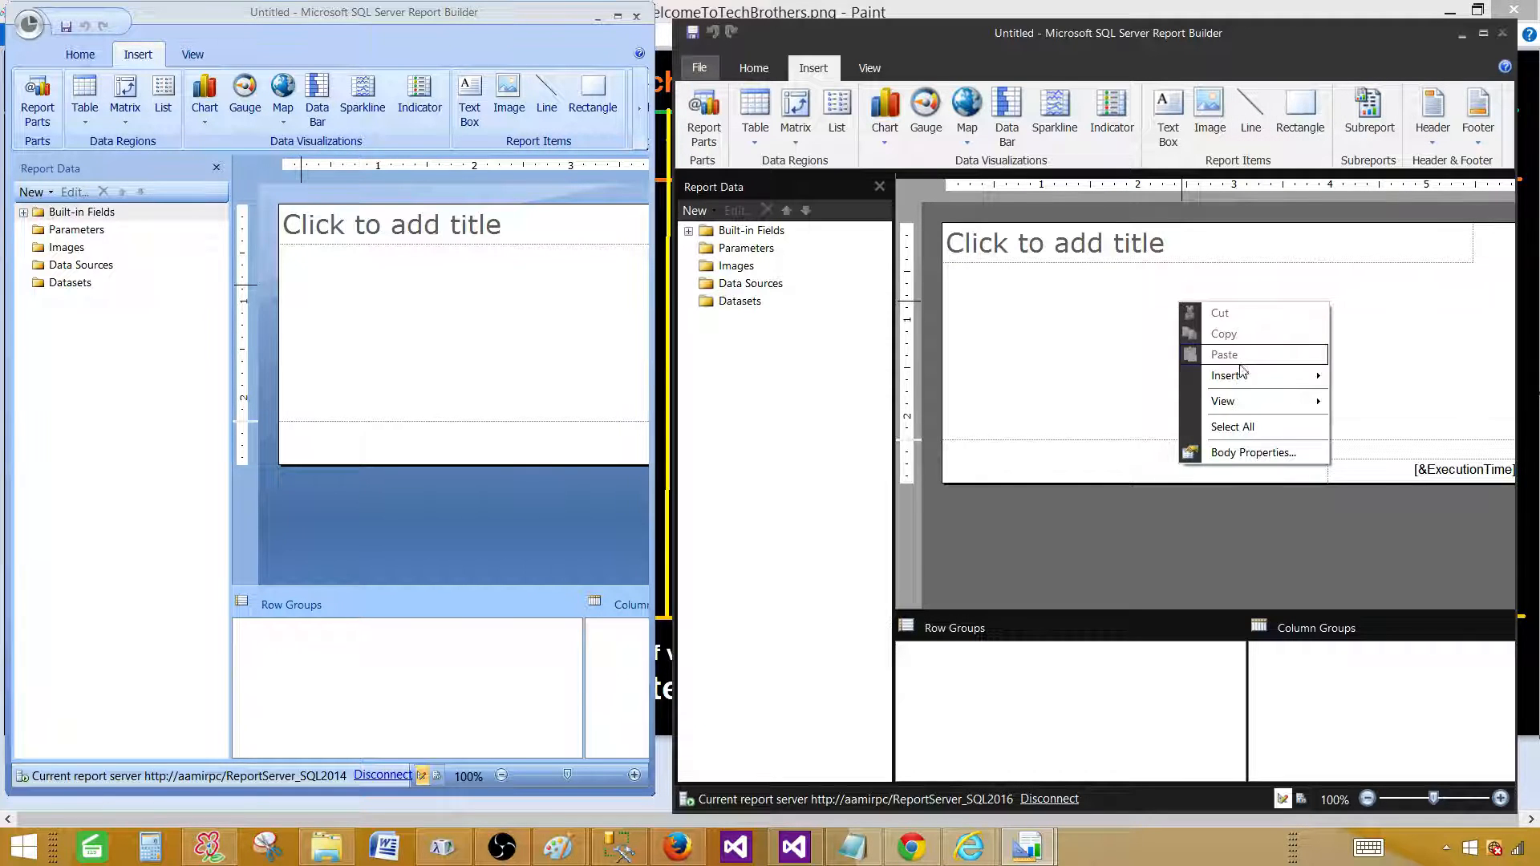
mouse_move(1242, 380)
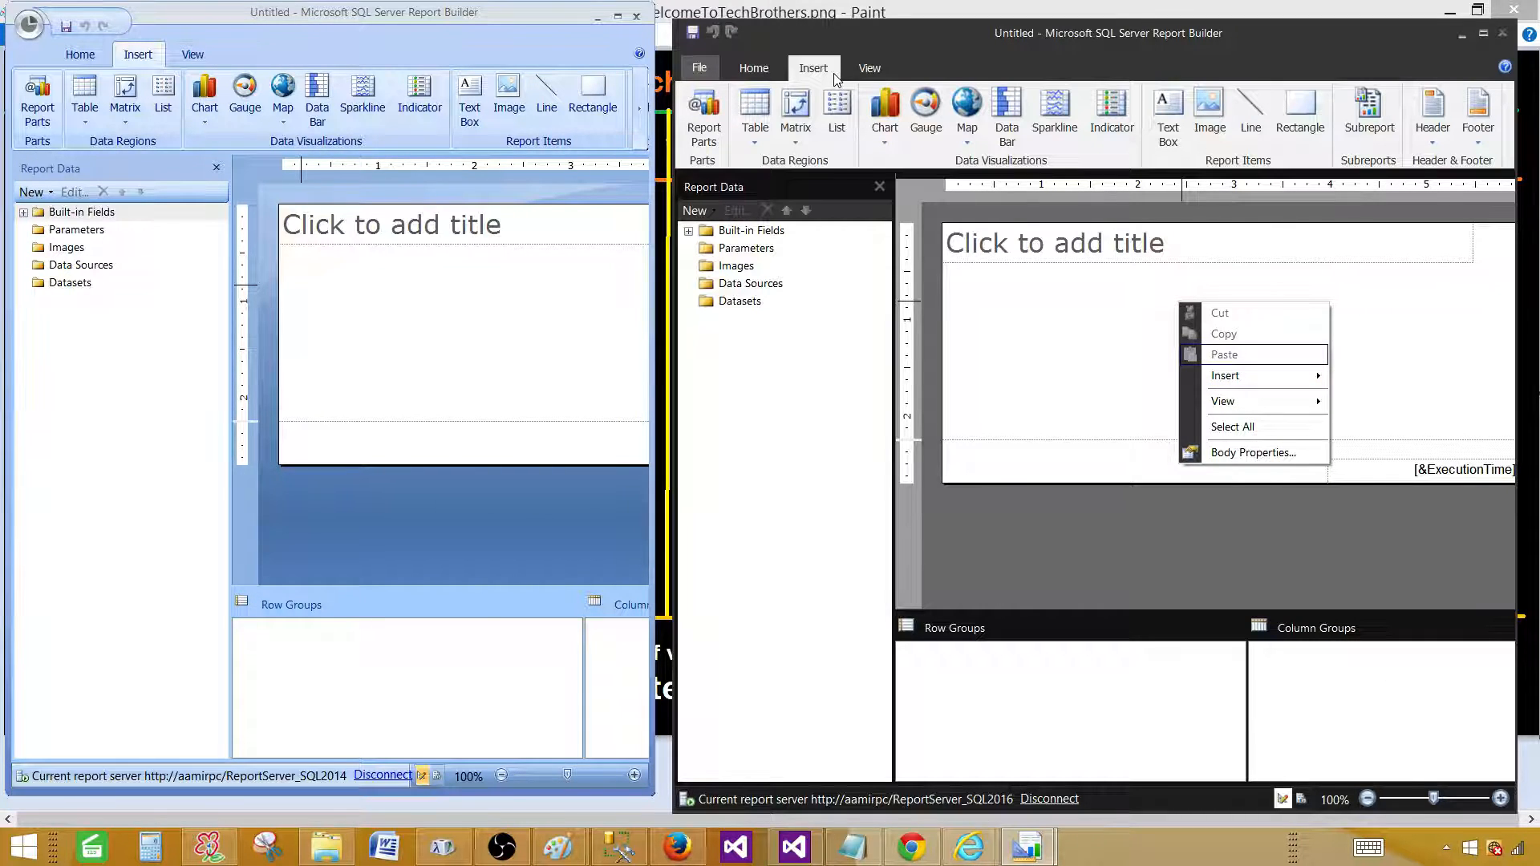
left_click(1113, 378)
left_click(755, 120)
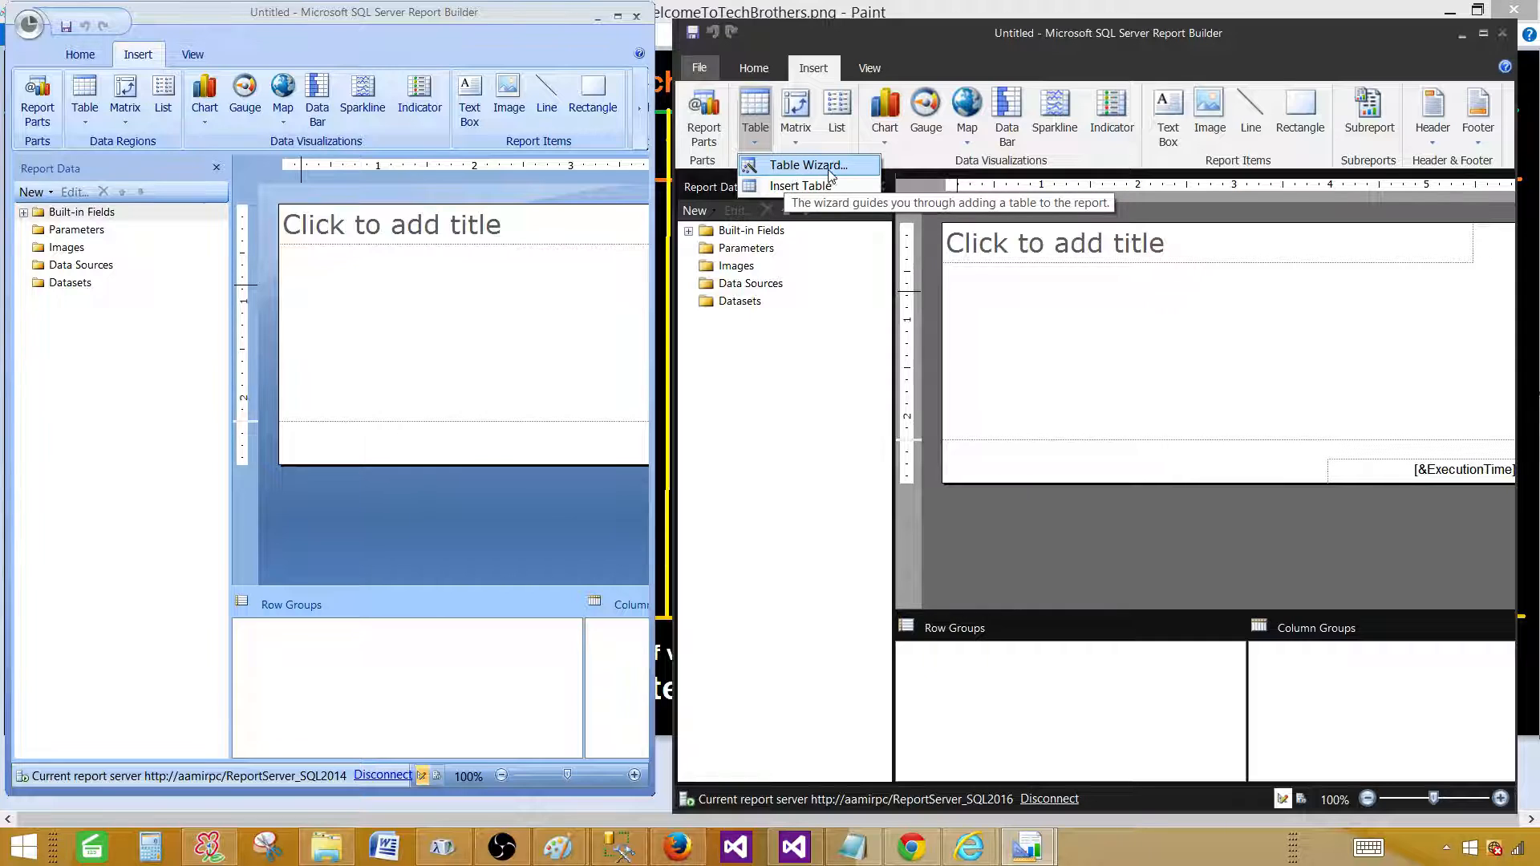
Insert a plain table in the 2016 body, browse its Dataset Properties pages, and cancel without a dataset.
left_click(802, 186)
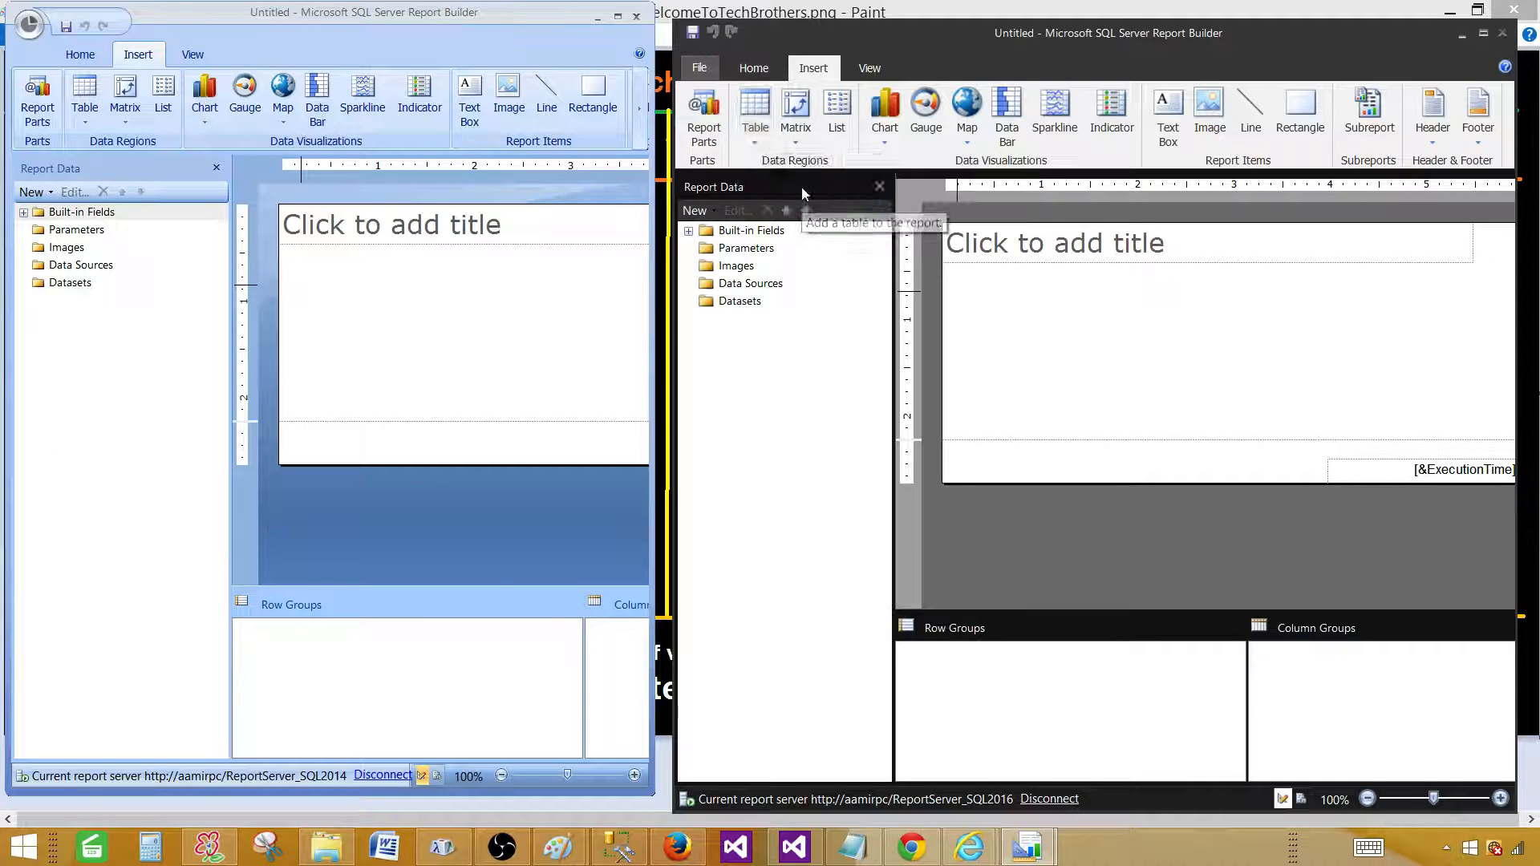
left_click(1079, 331)
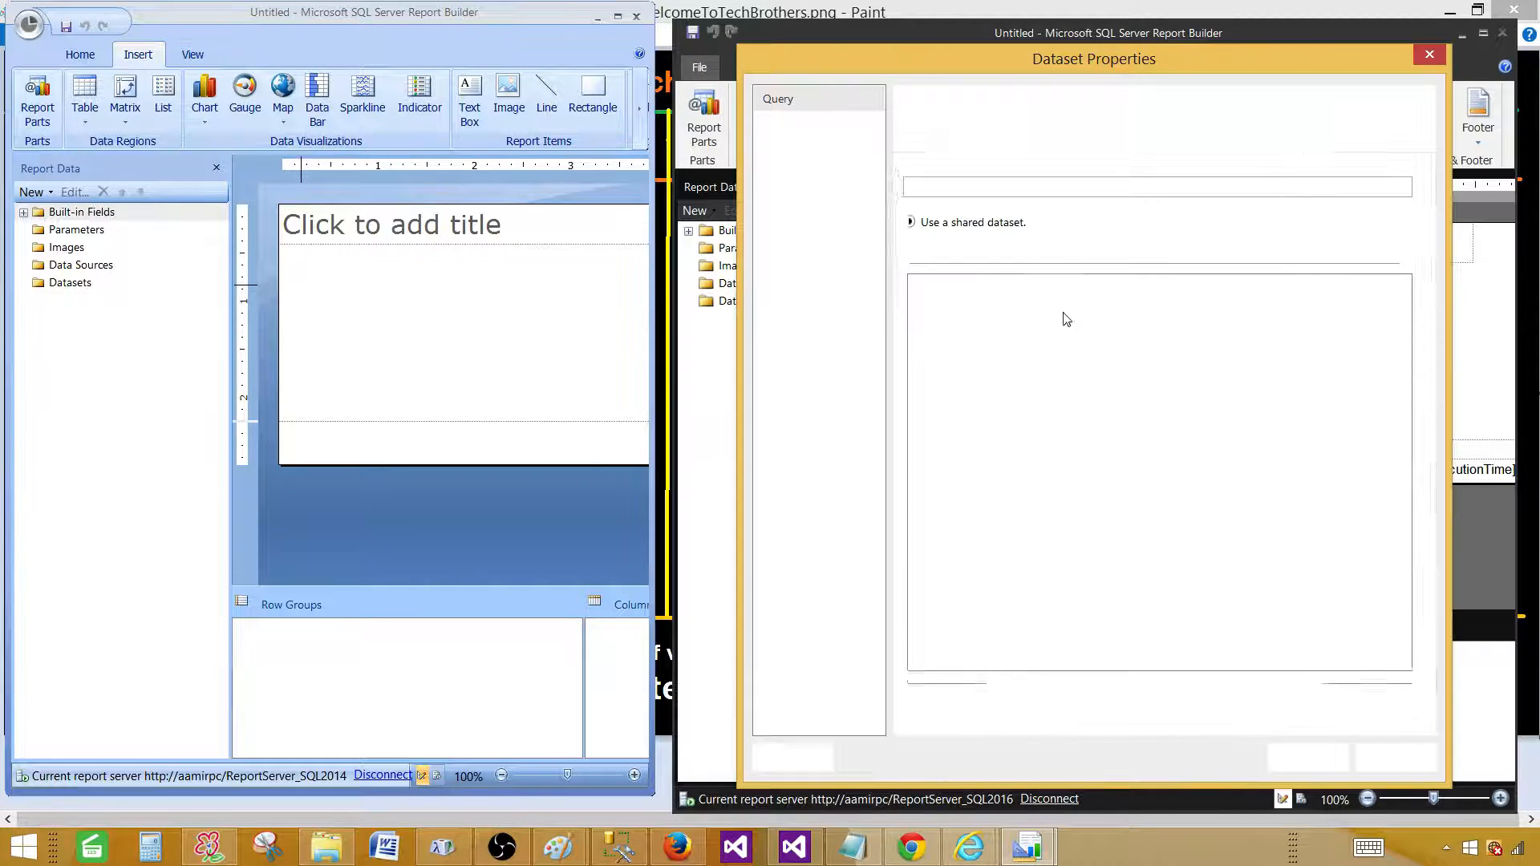
left_click(855, 124)
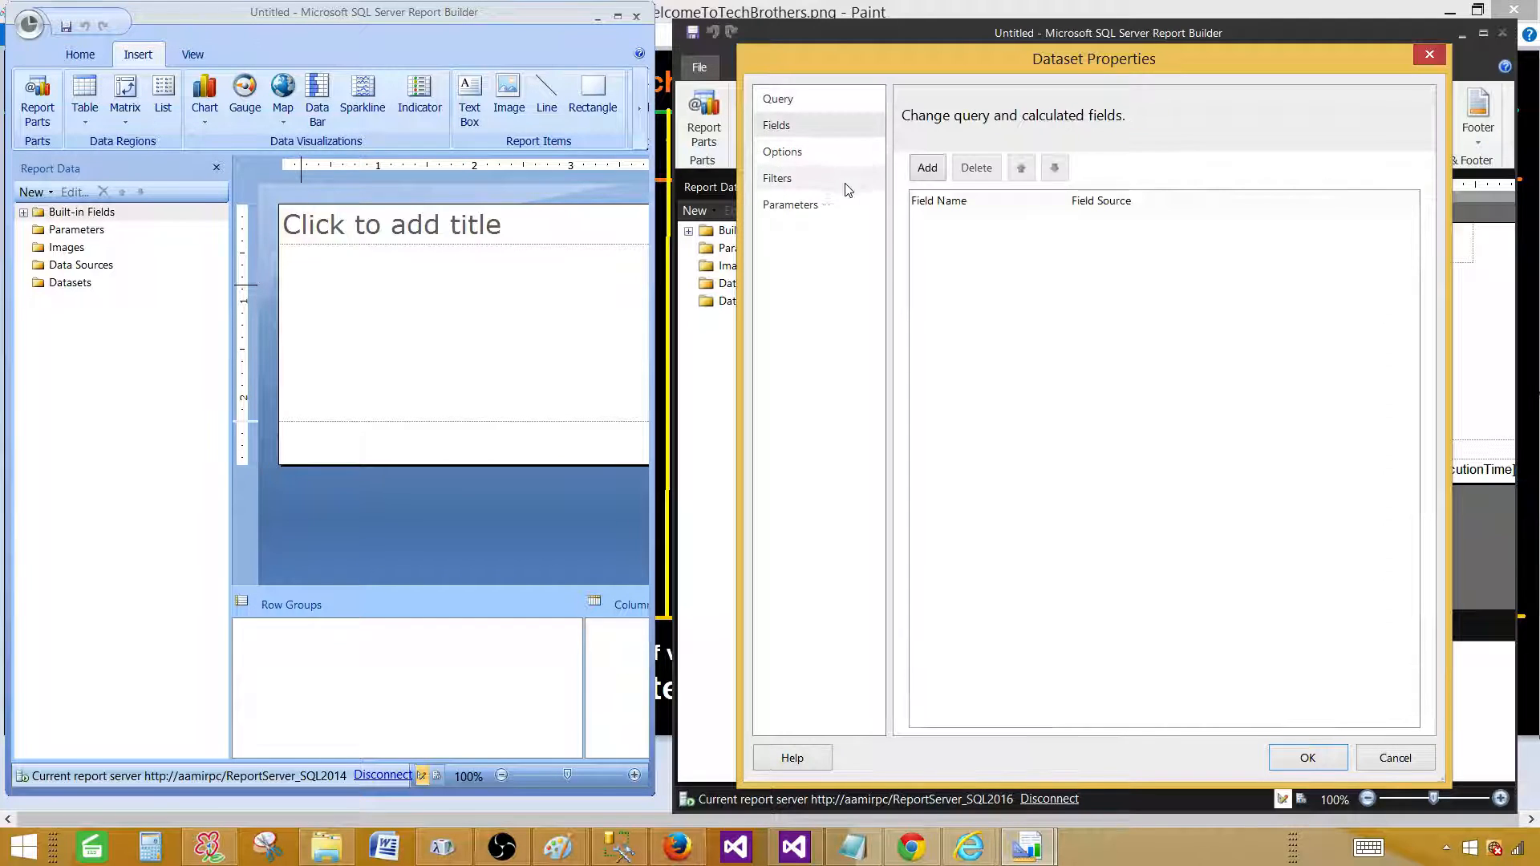
left_click(783, 152)
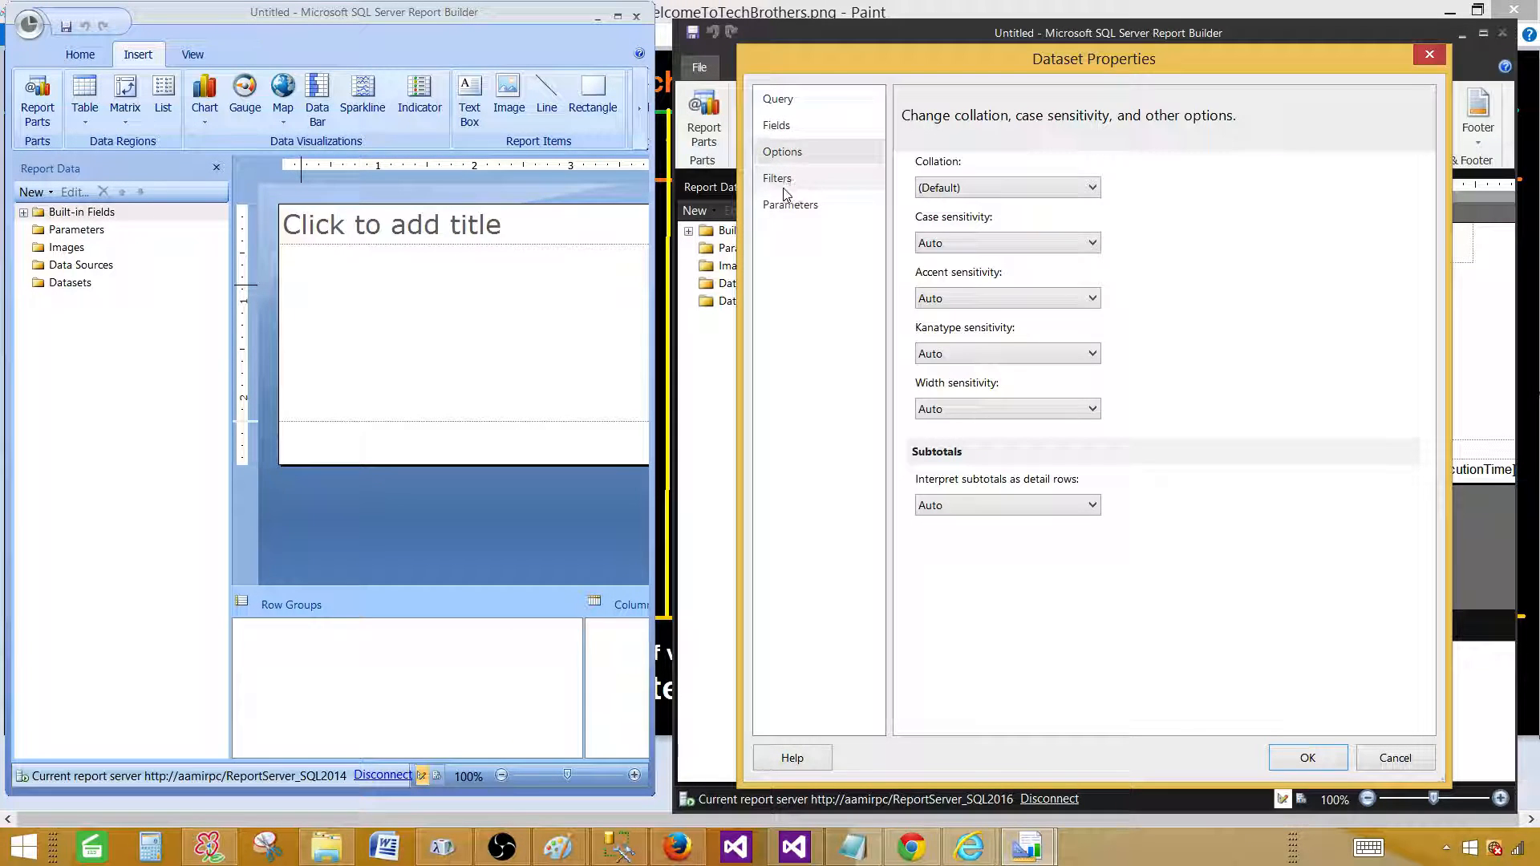
left_click(768, 99)
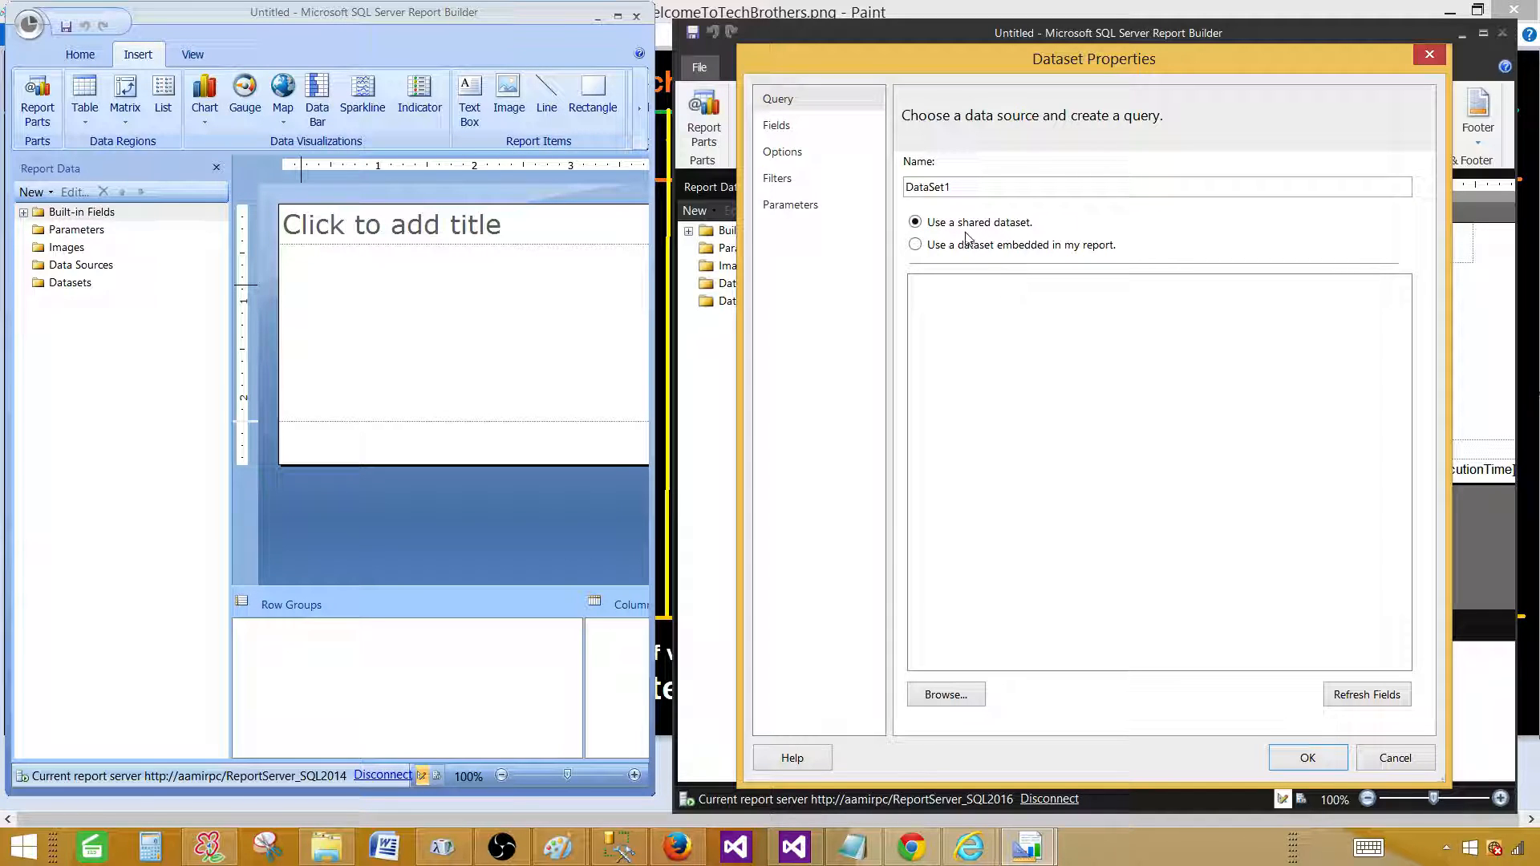
left_click(915, 245)
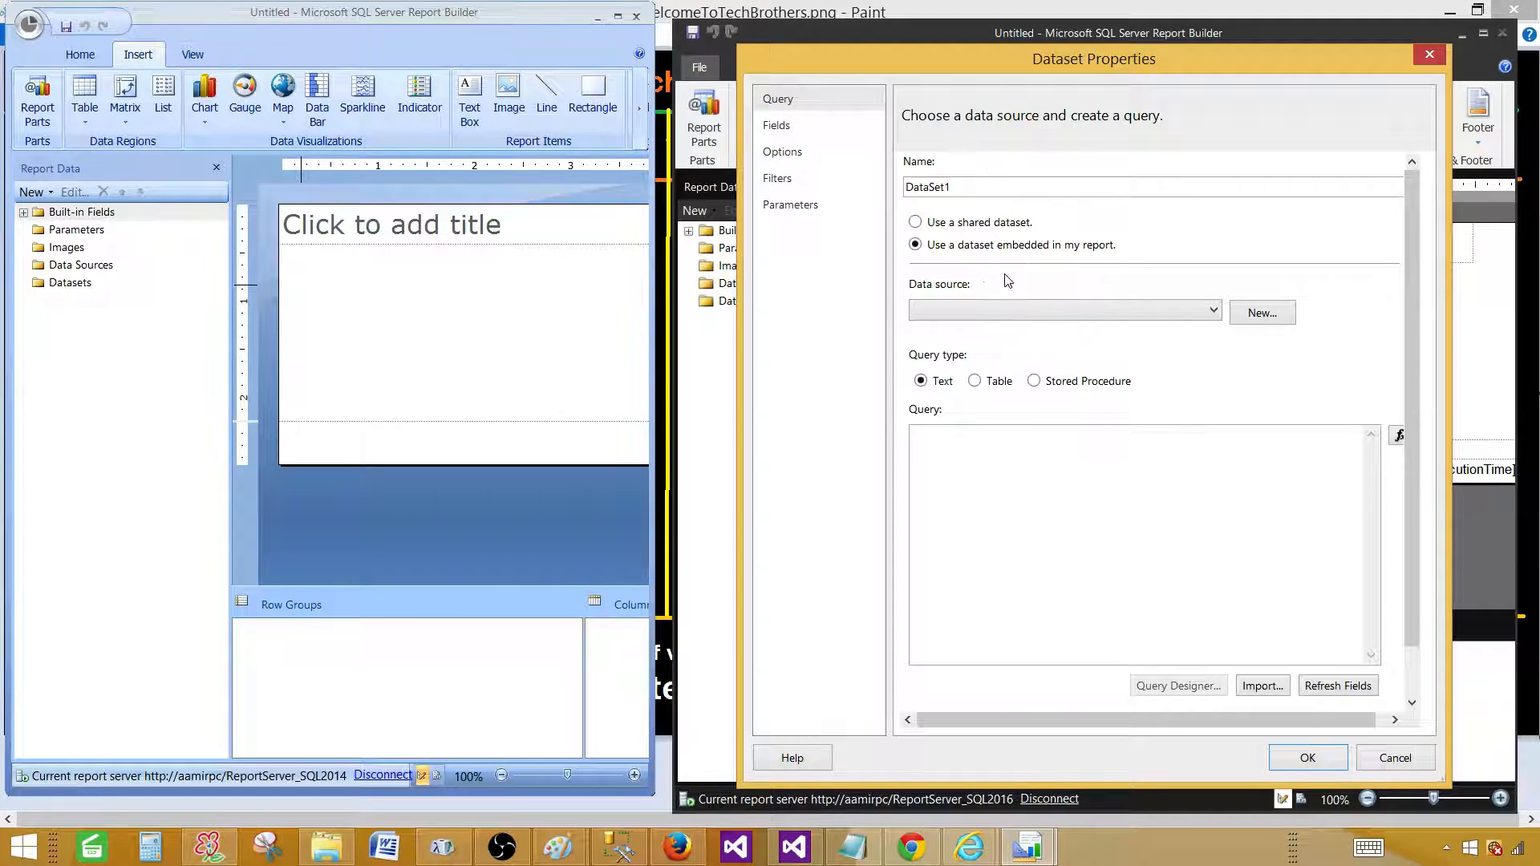
left_click(1019, 314)
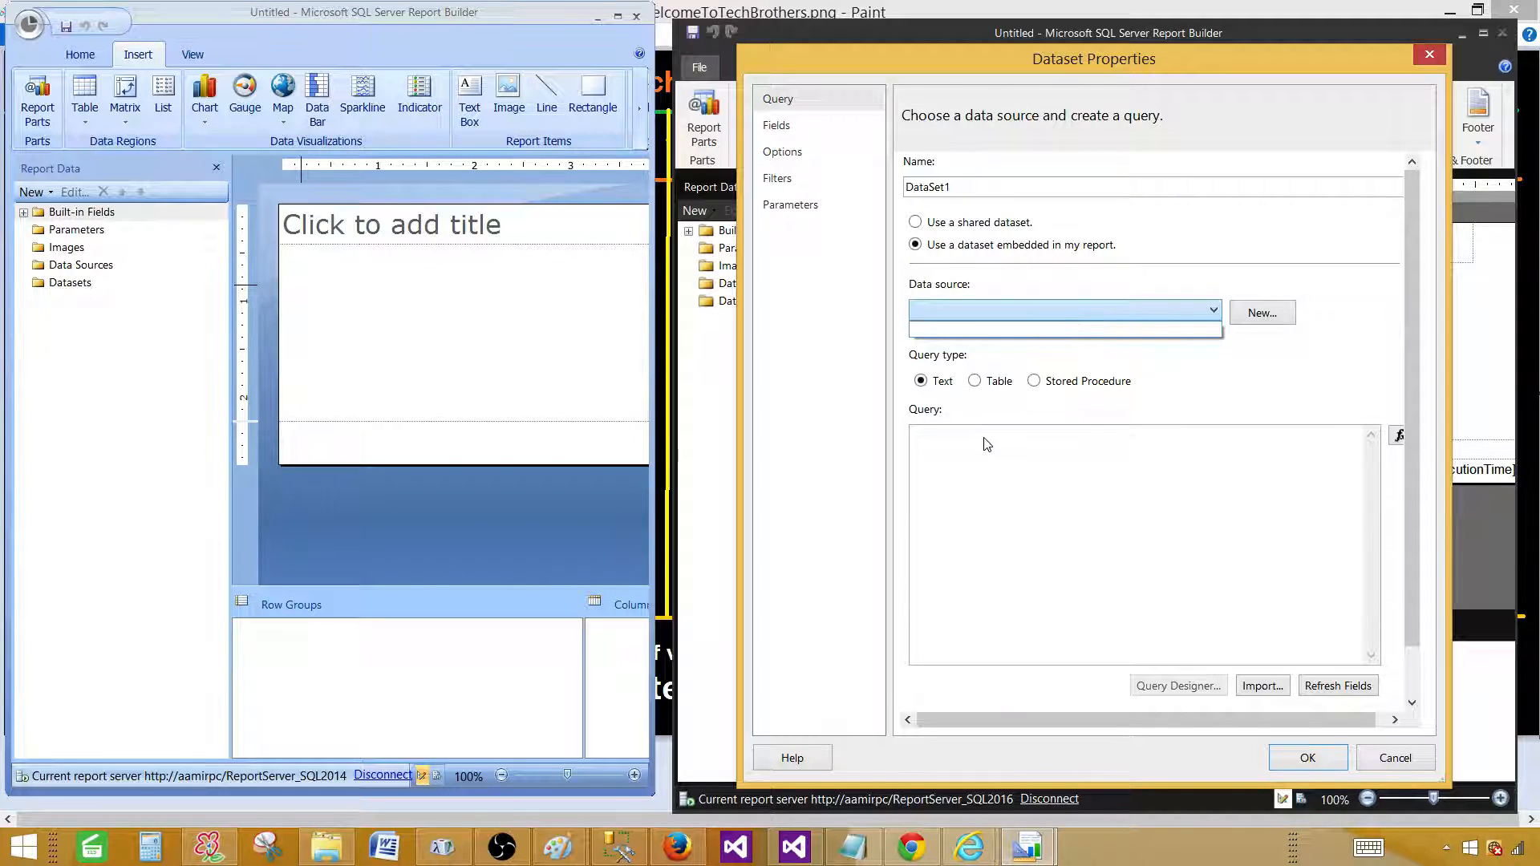
left_click(1411, 762)
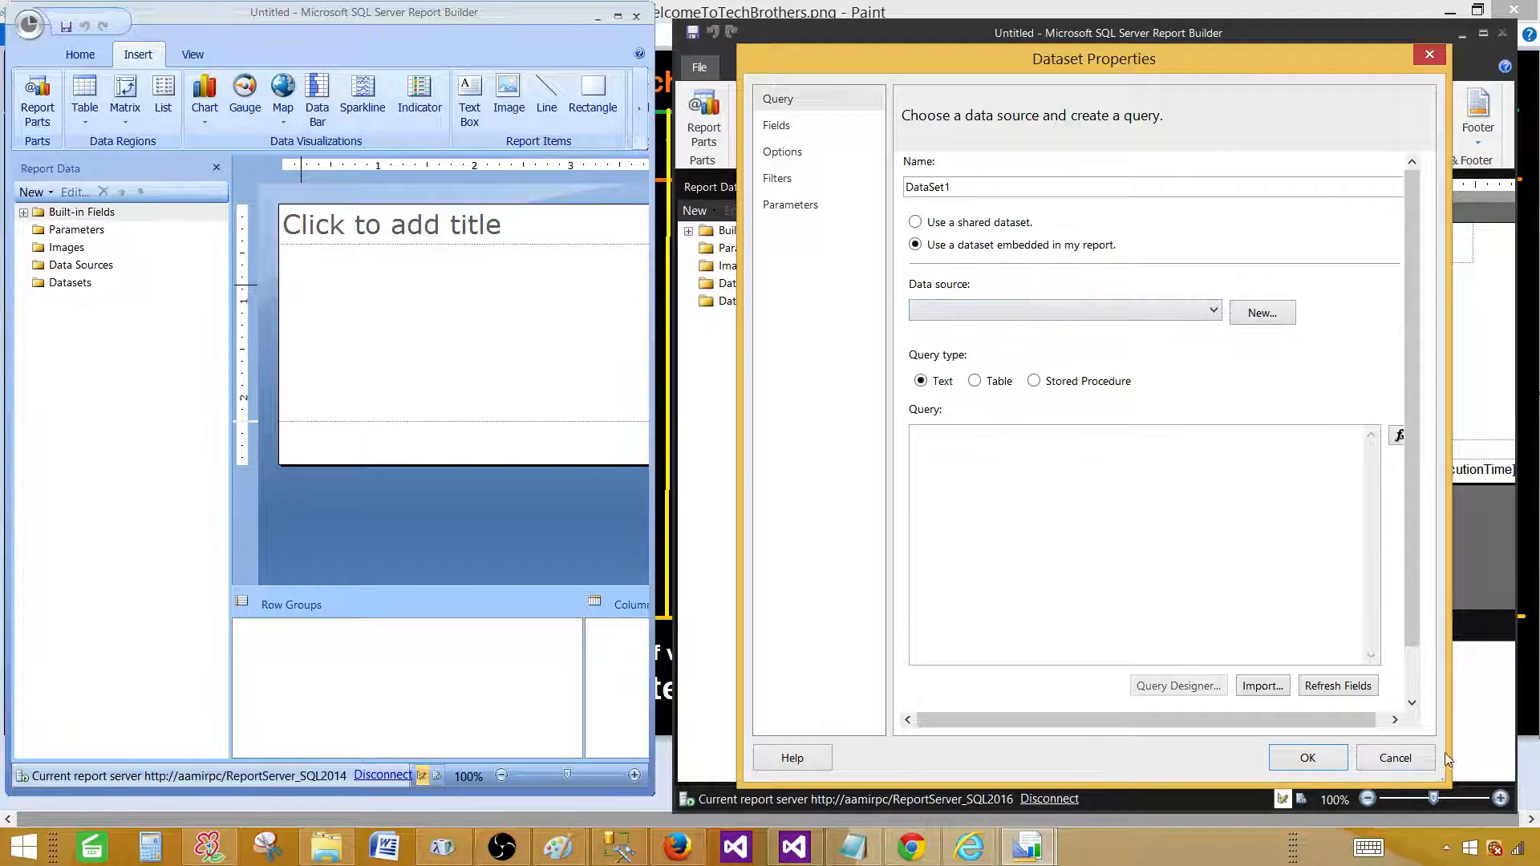
left_click(1419, 763)
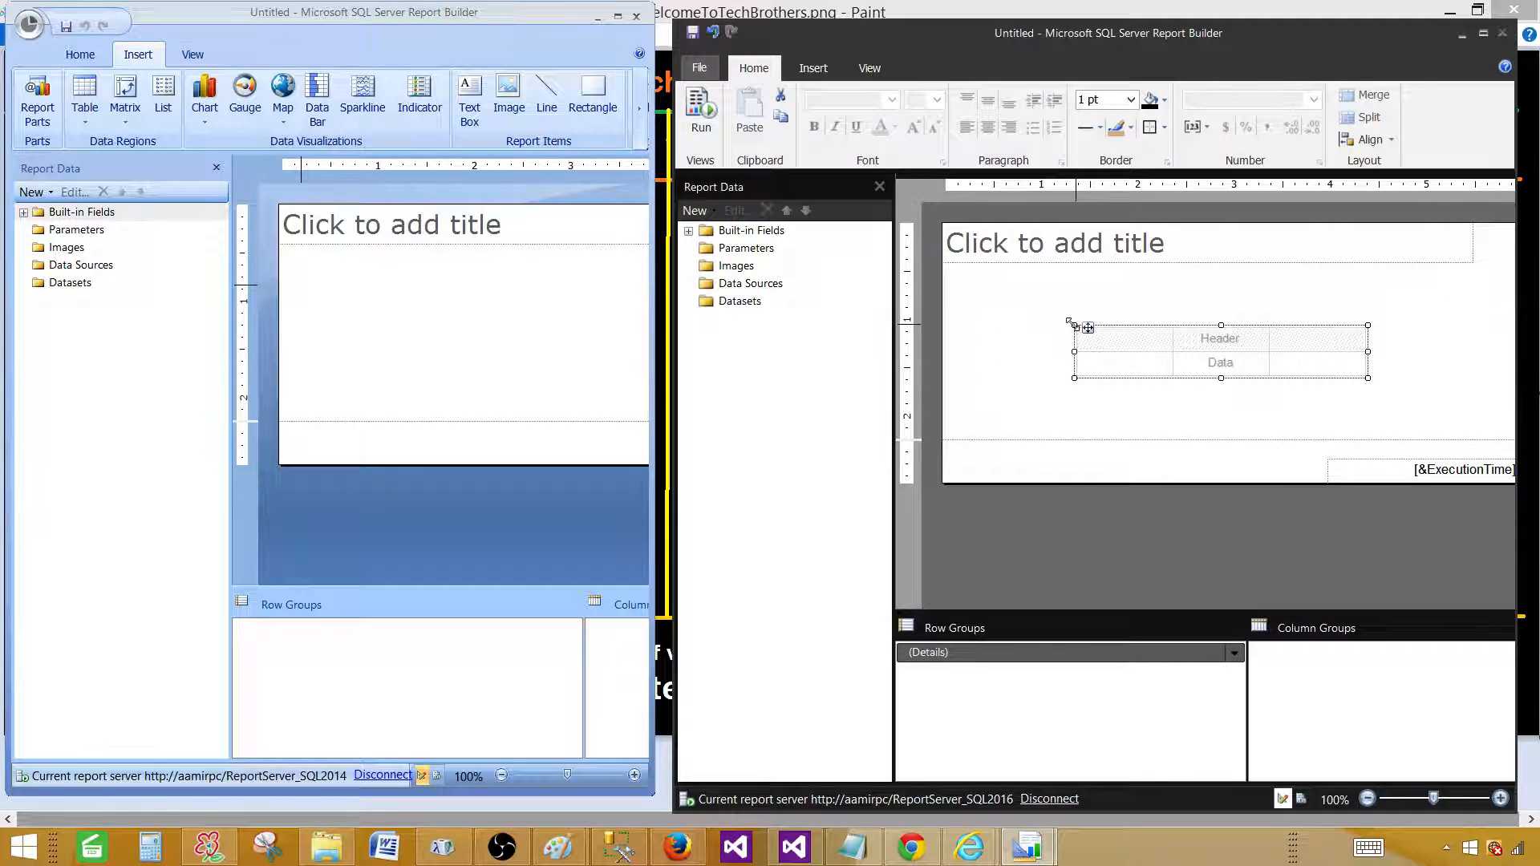
Select cells of the 2016 table, then draw a plain table on the 2014 report body.
left_click(1069, 330)
left_click(1240, 337)
left_click(240, 188)
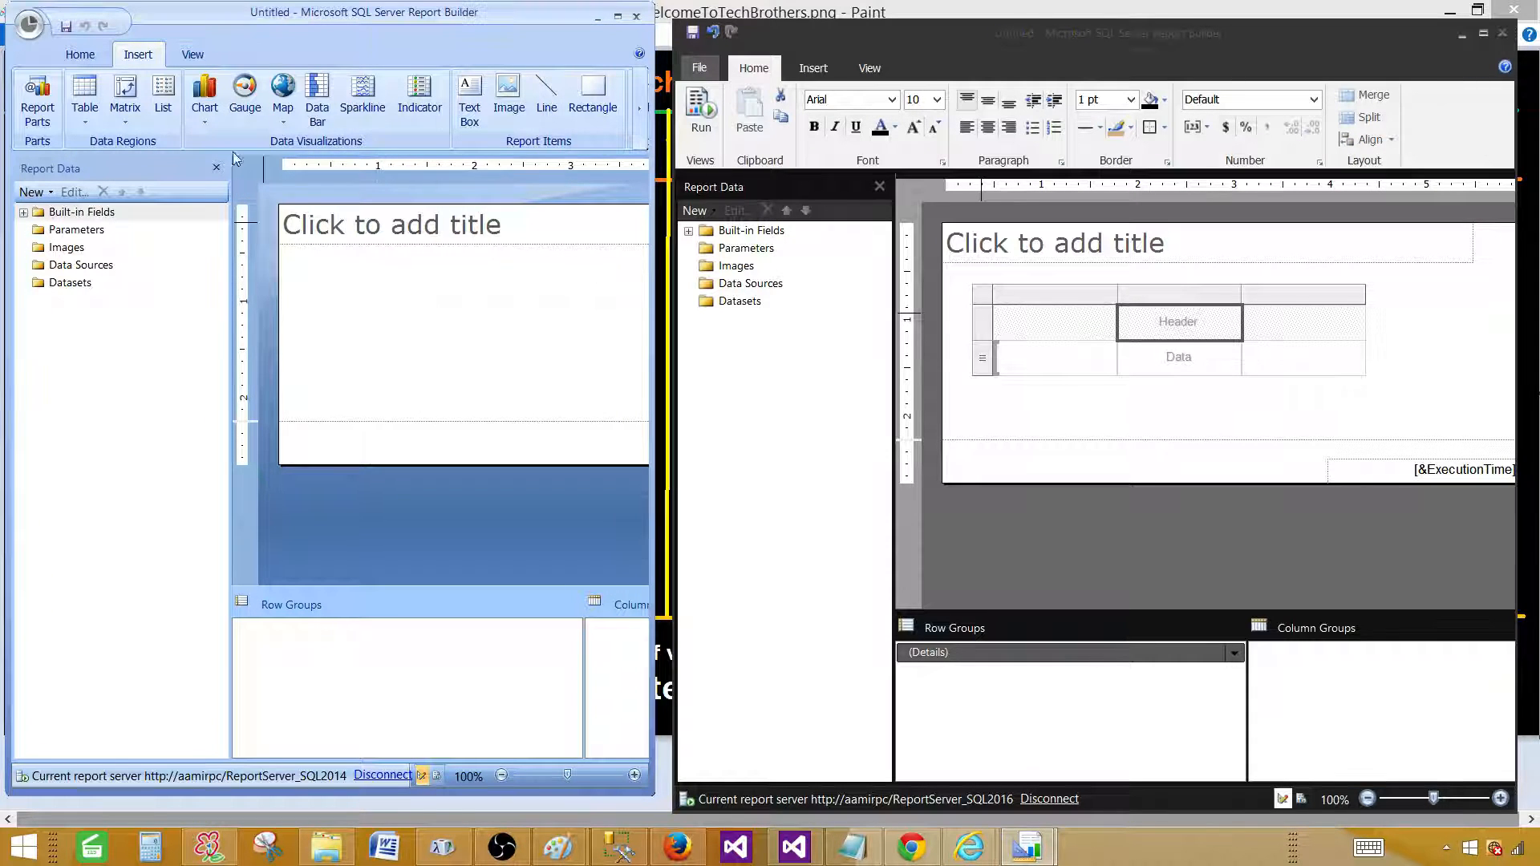
left_click(85, 105)
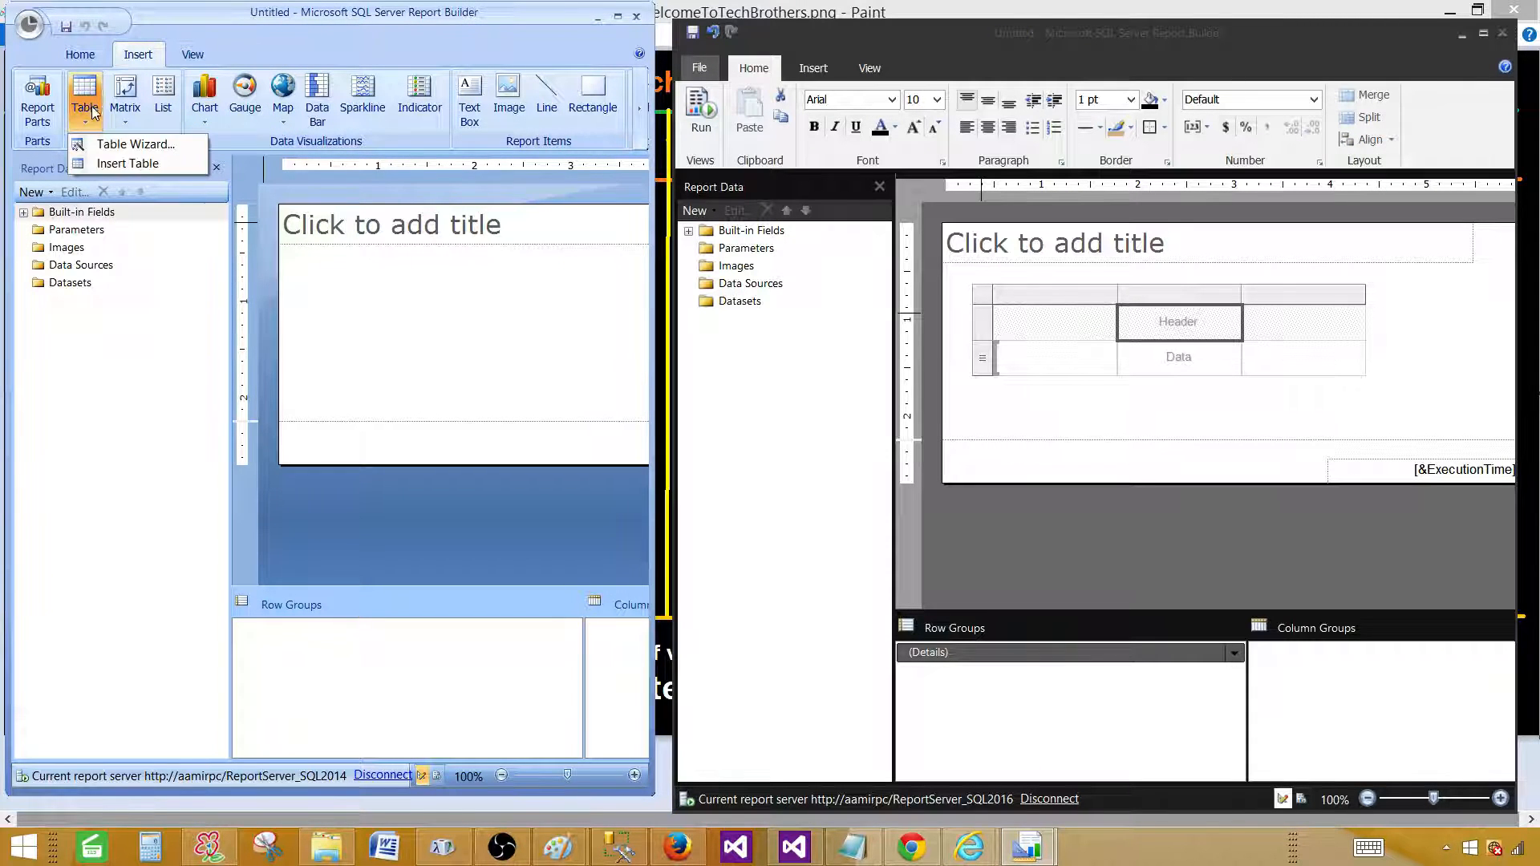
left_click(127, 164)
left_click_drag(360, 306, 589, 381)
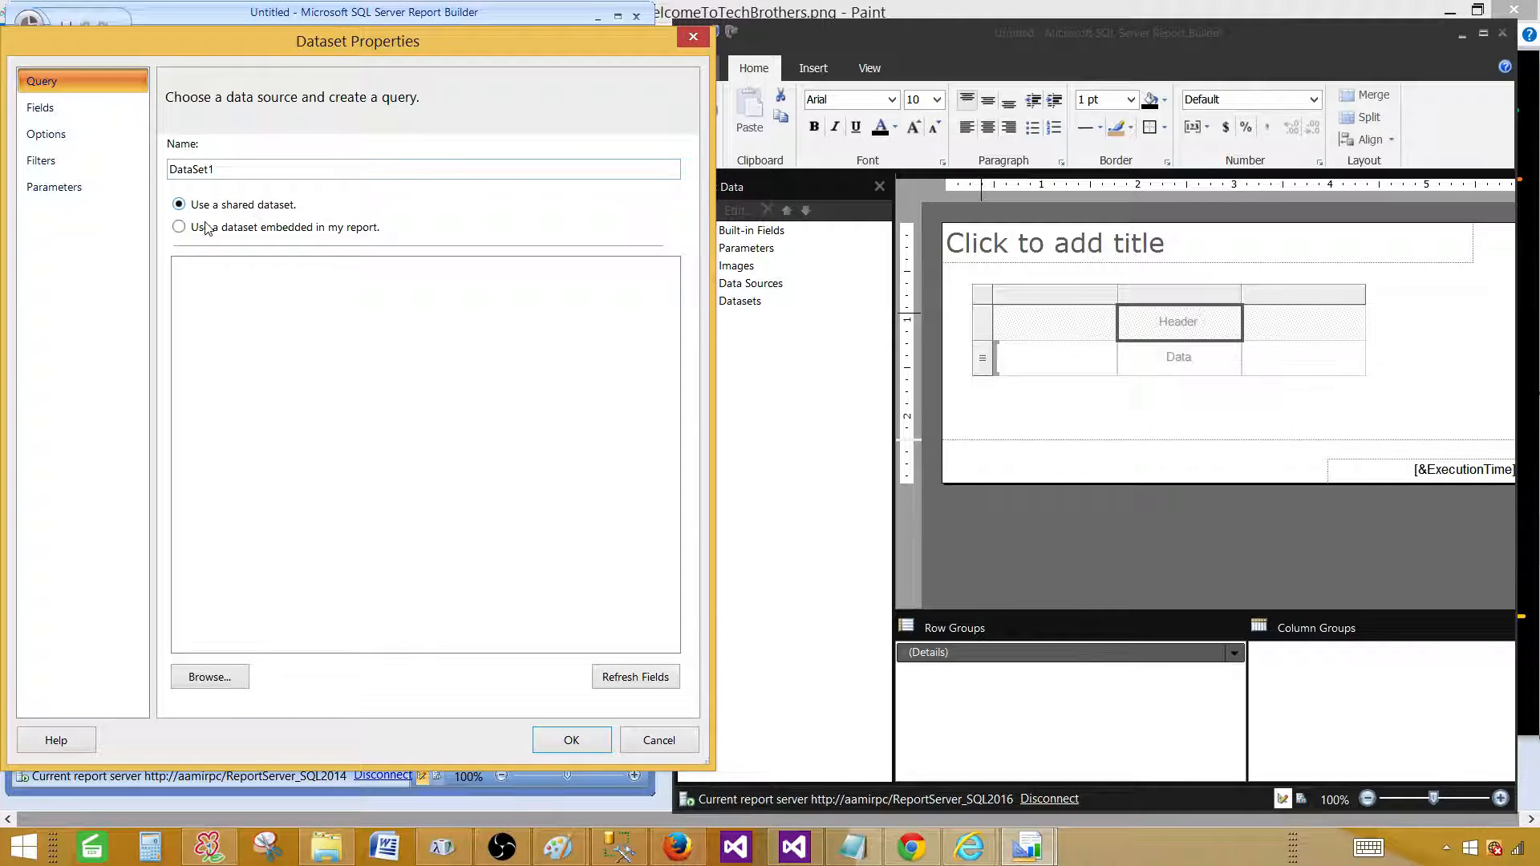
Give the embedded dataset a new DataSource1 linked to the shared Data Sources/Sales source, then close.
left_click(195, 228)
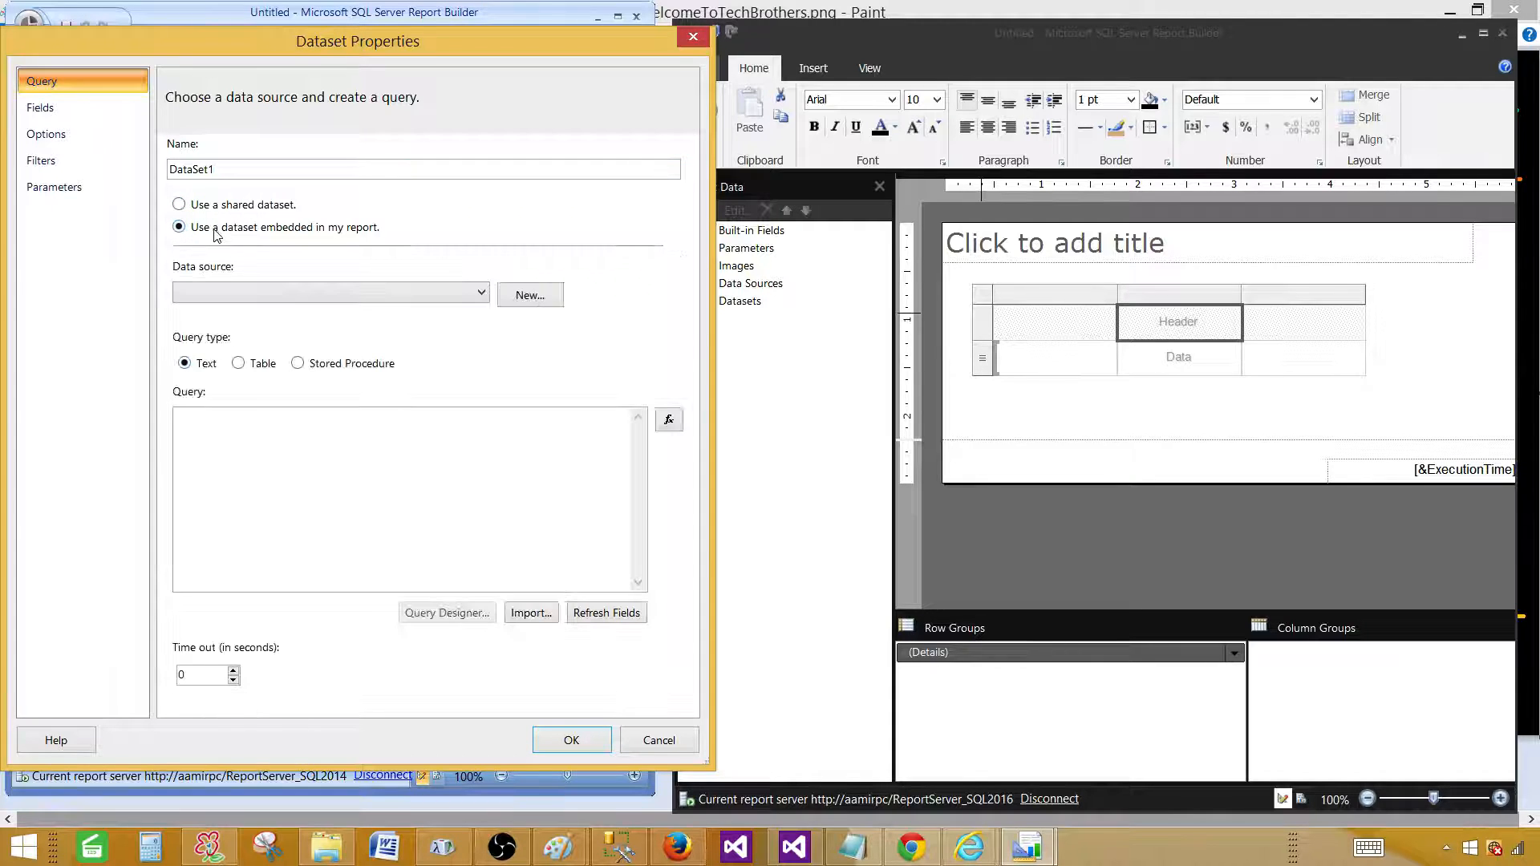
left_click(221, 293)
left_click(221, 293)
left_click(531, 295)
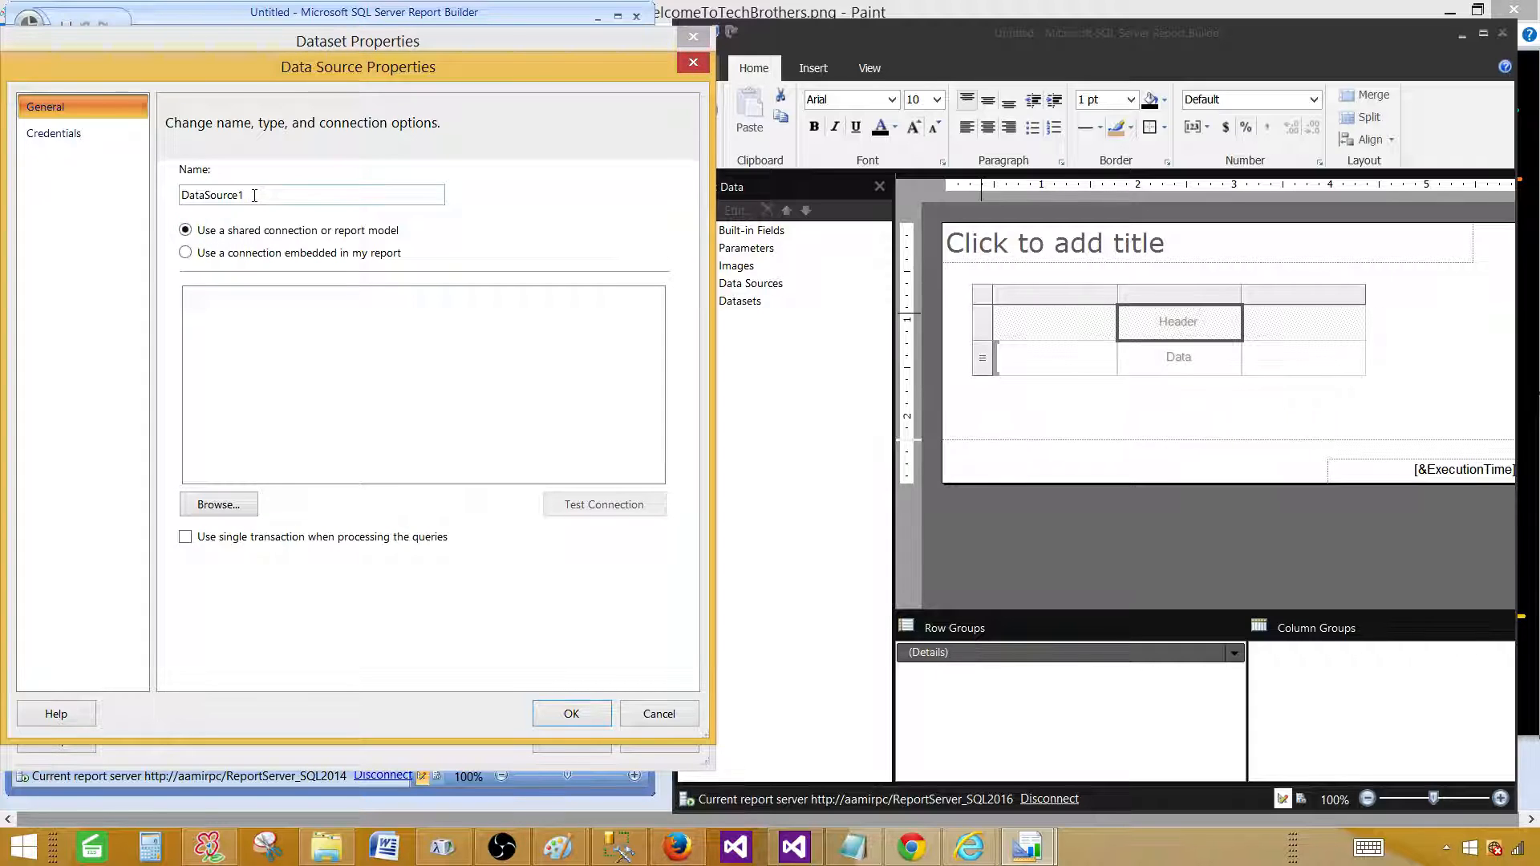
left_click(246, 506)
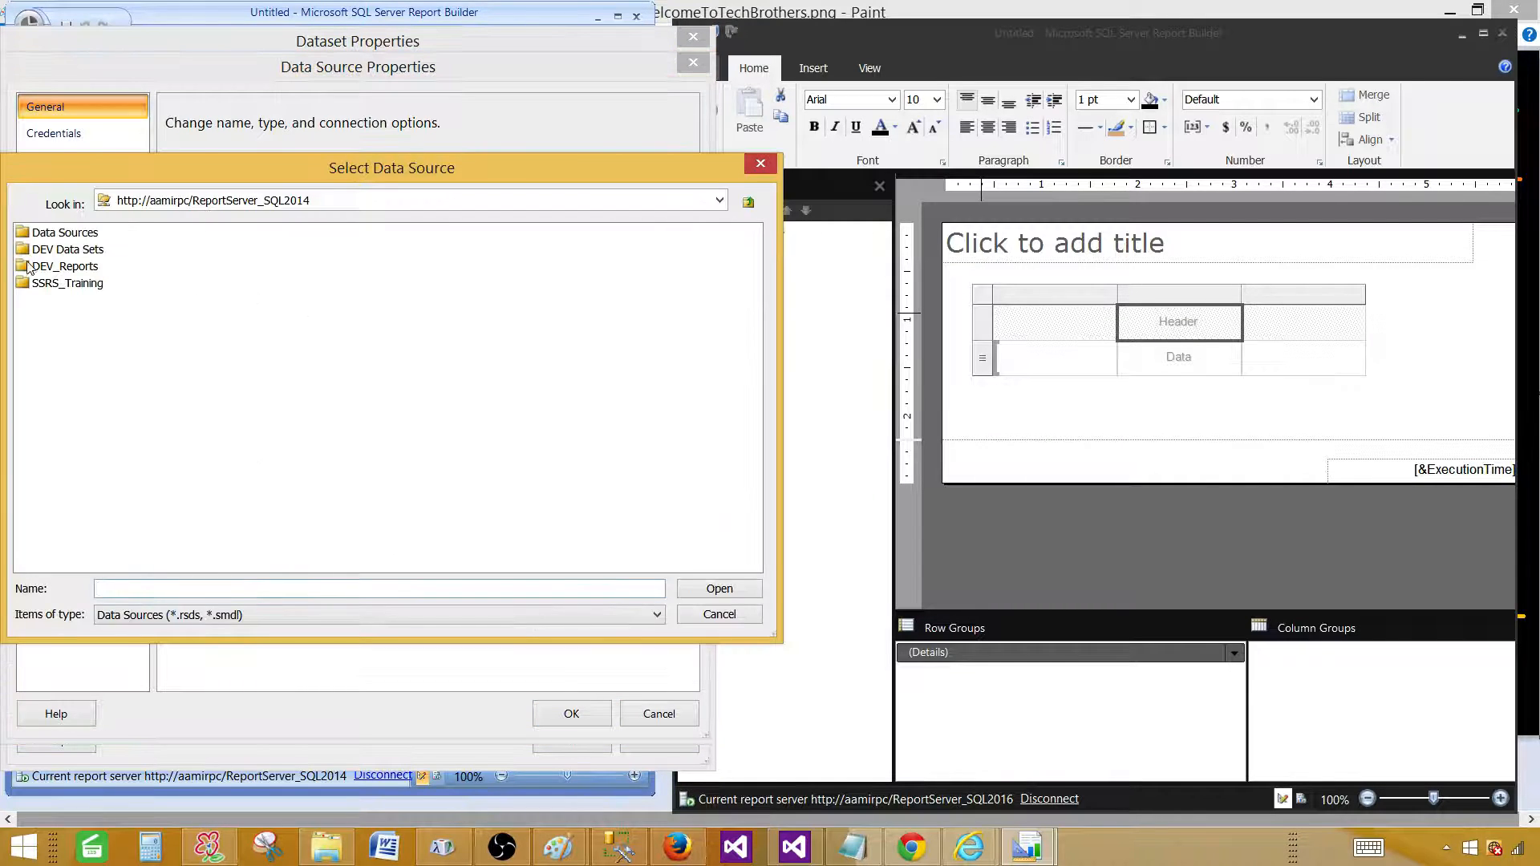
double_click(62, 234)
double_click(44, 233)
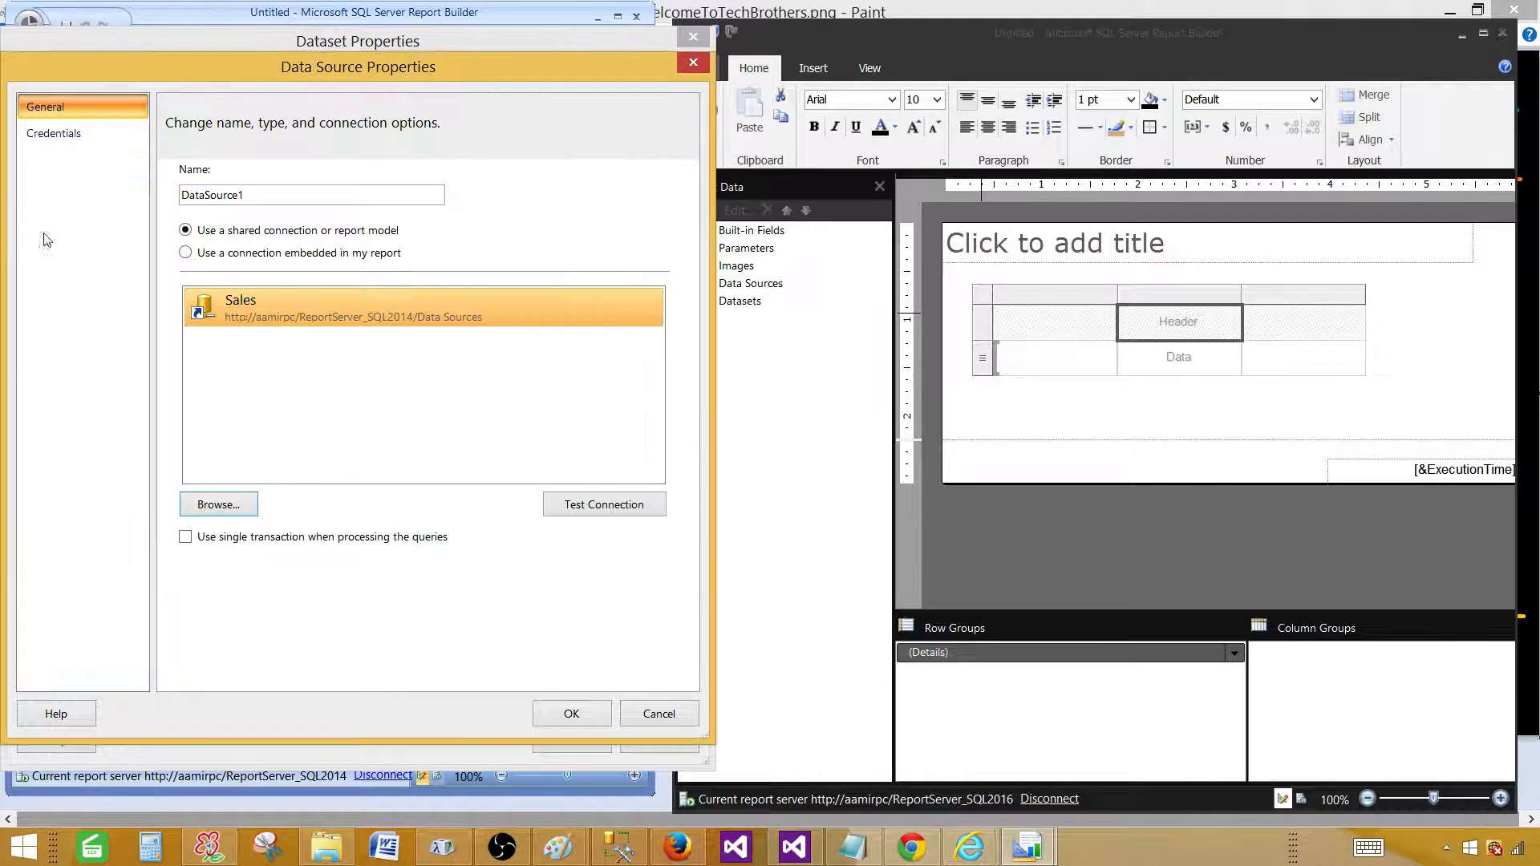
left_click(572, 714)
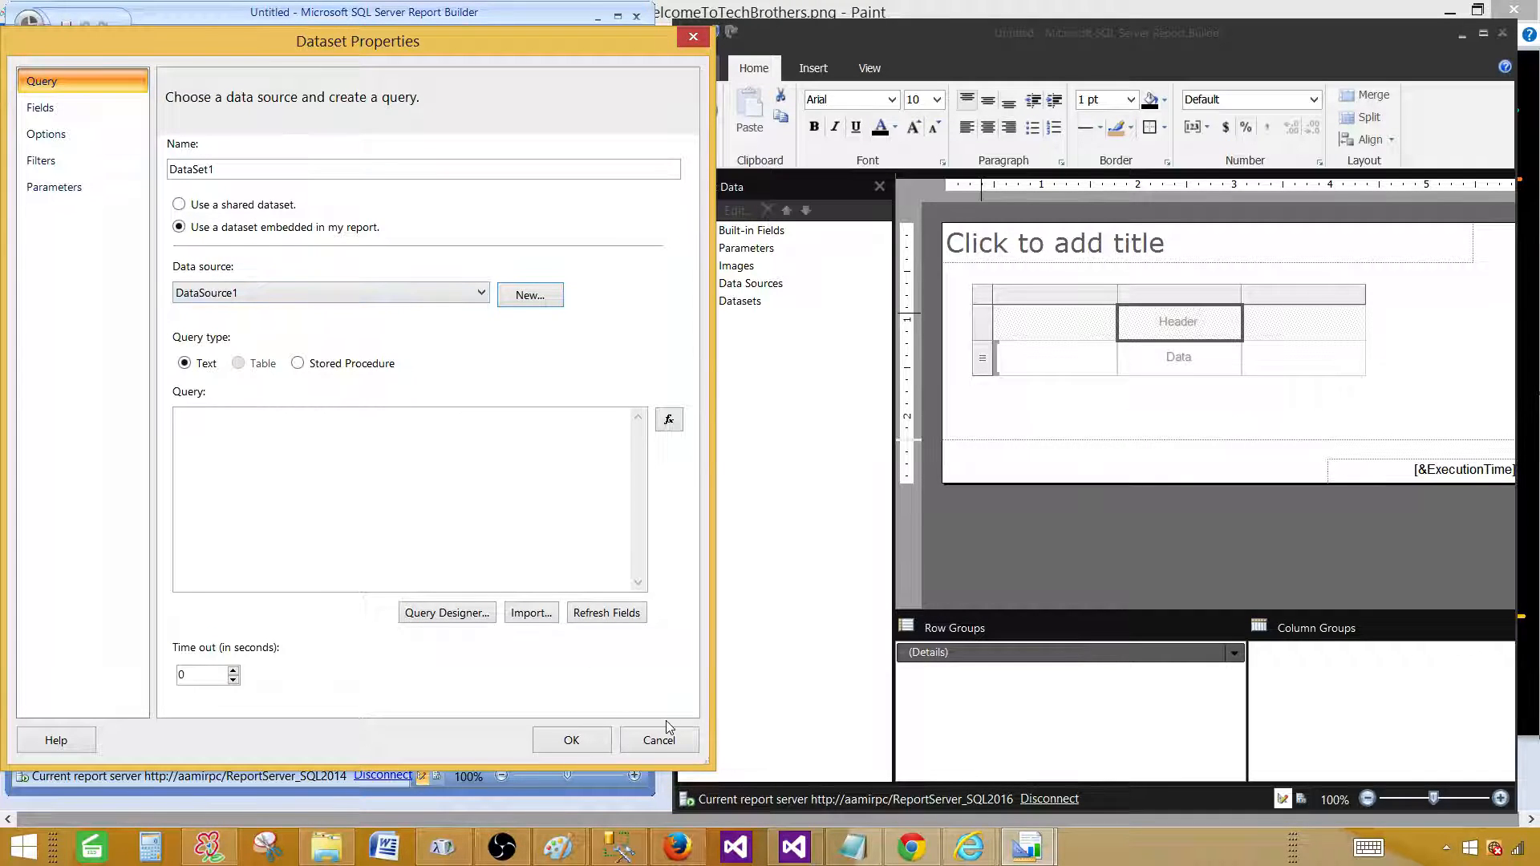
left_click(660, 740)
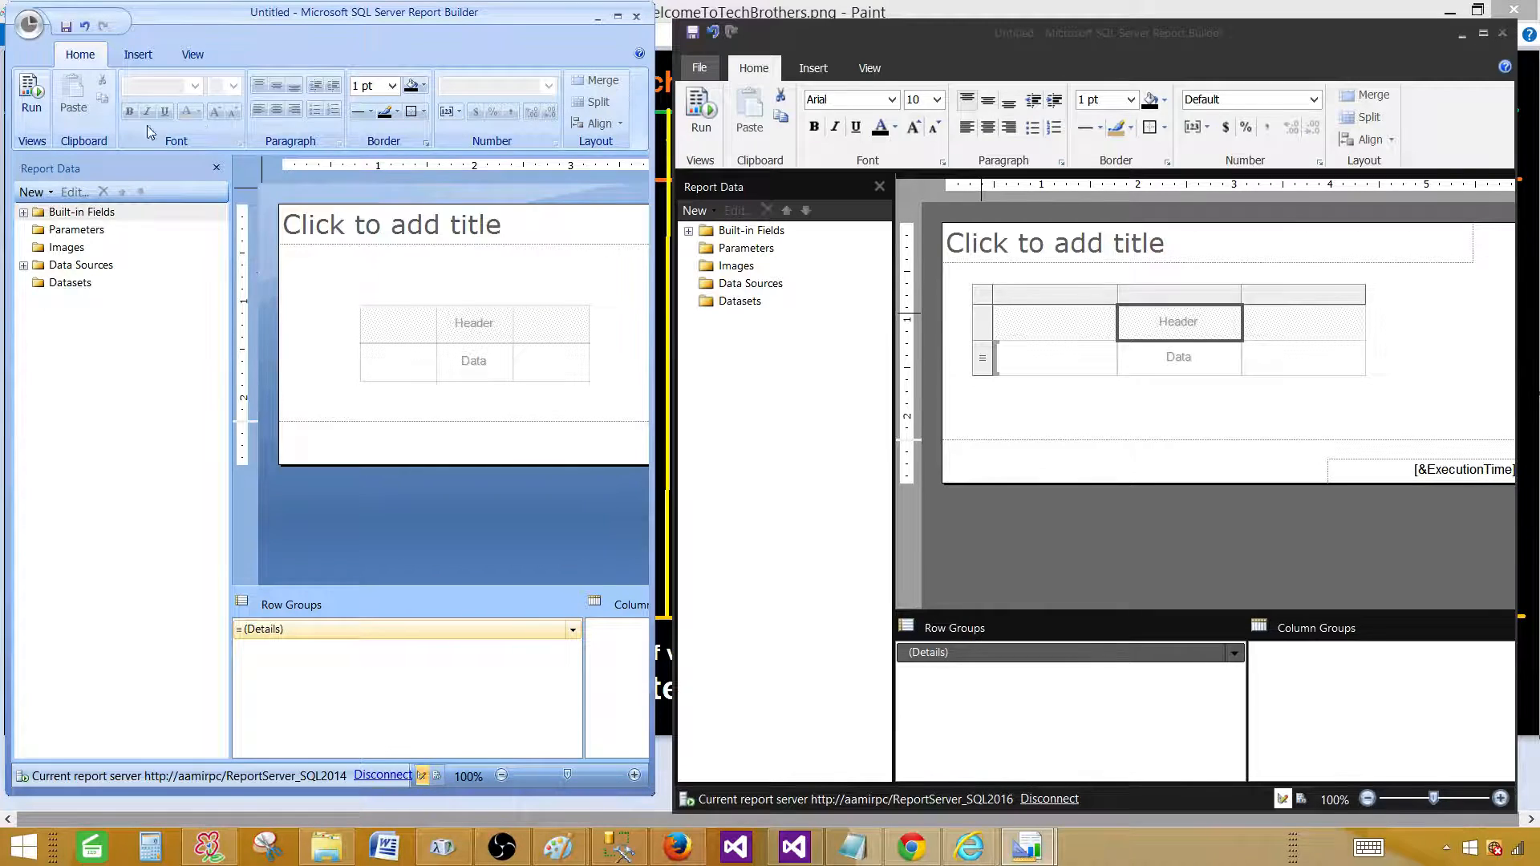
Show the 2016 Insert tab and body shortcut menu, then the 2014 View tab's show/hide options.
left_click(828, 70)
left_click(826, 69)
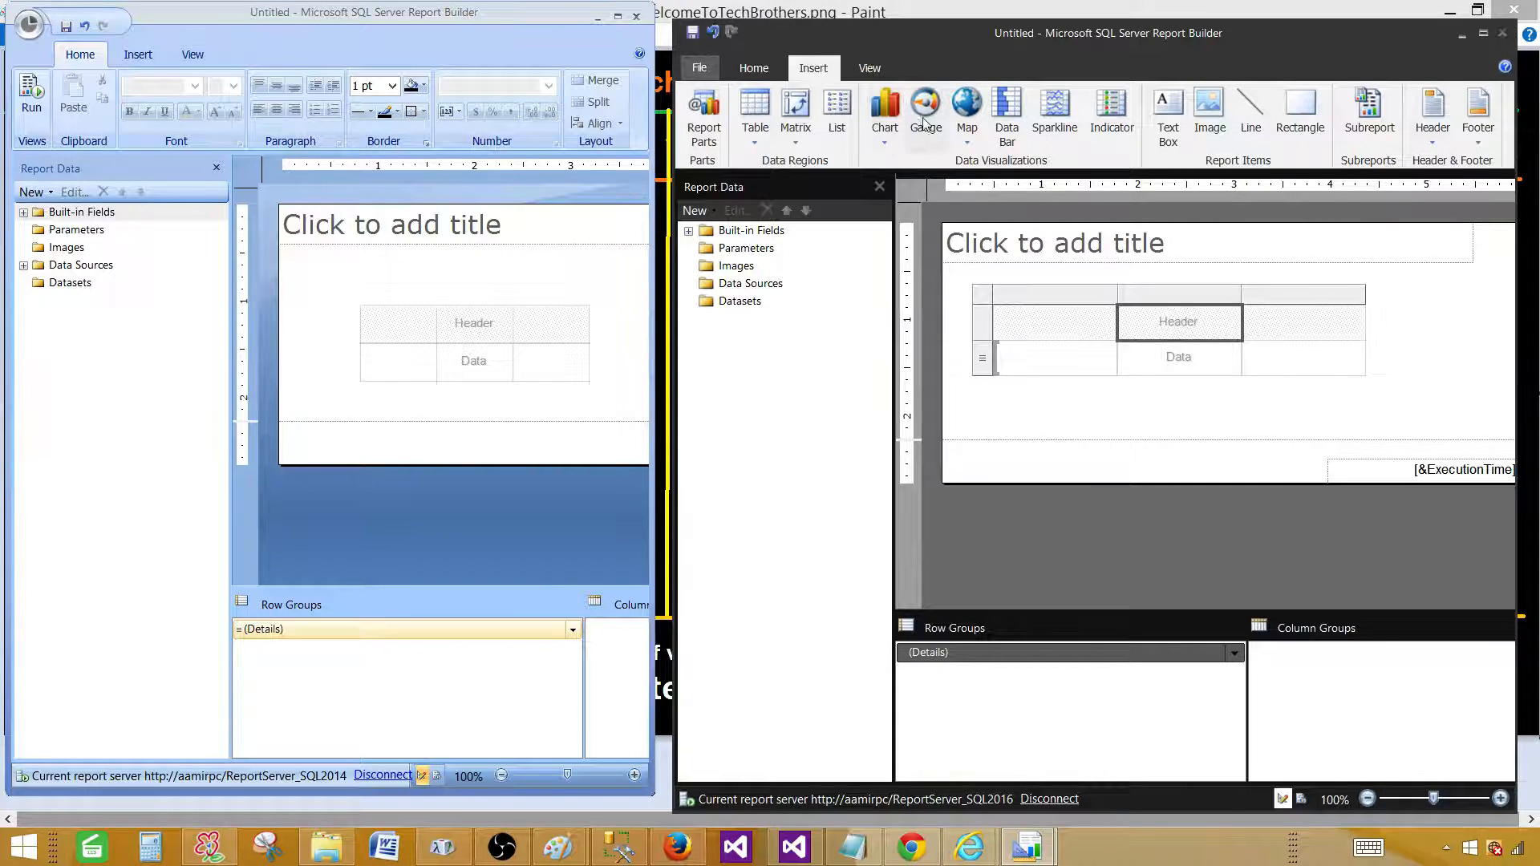
right_click(1462, 297)
mouse_move(1450, 368)
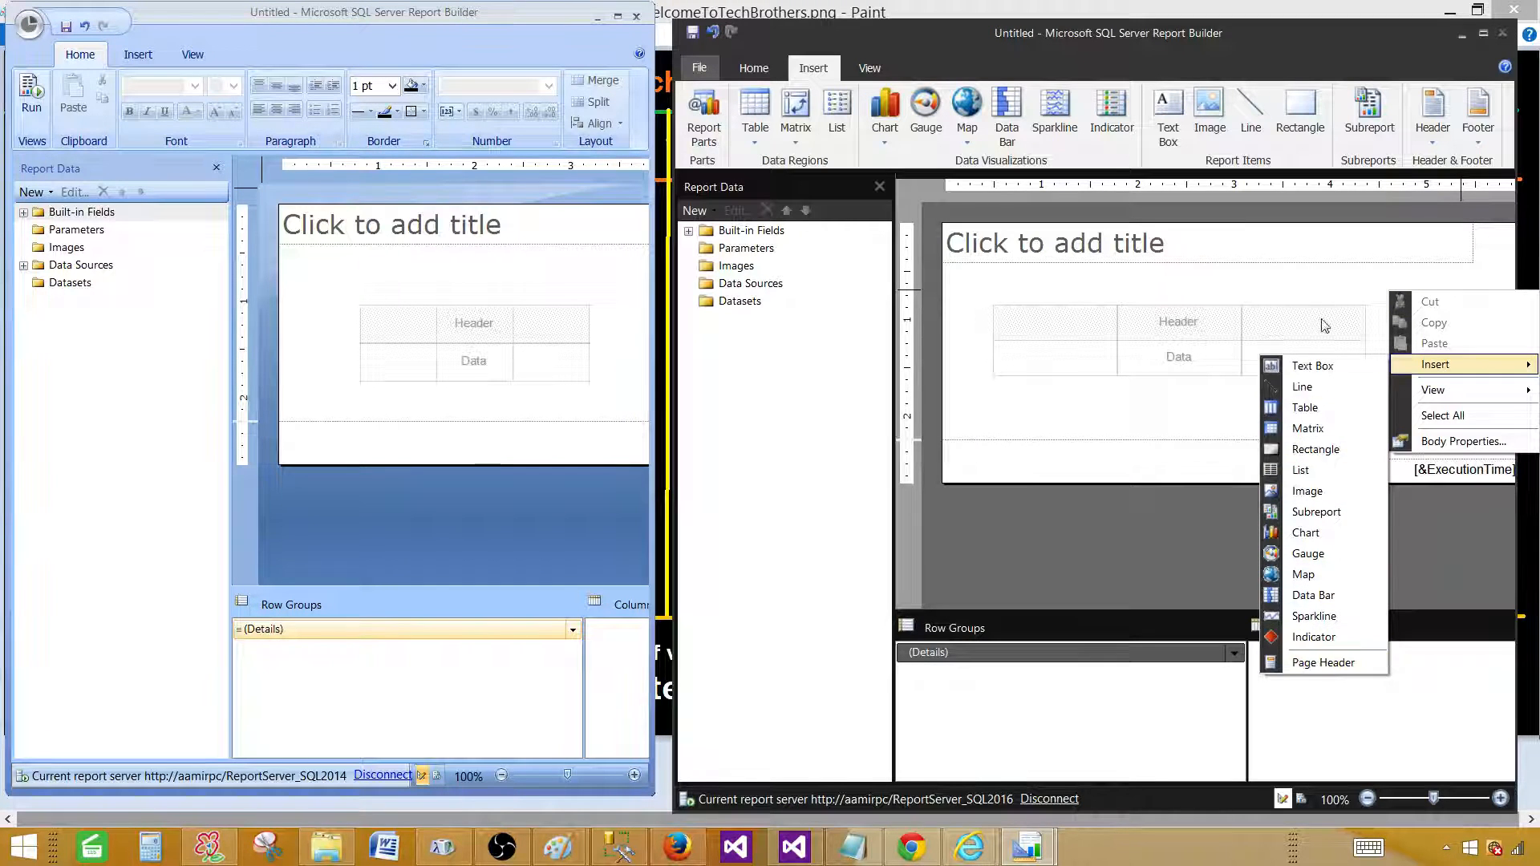
left_click(1322, 295)
left_click(193, 57)
left_click(207, 58)
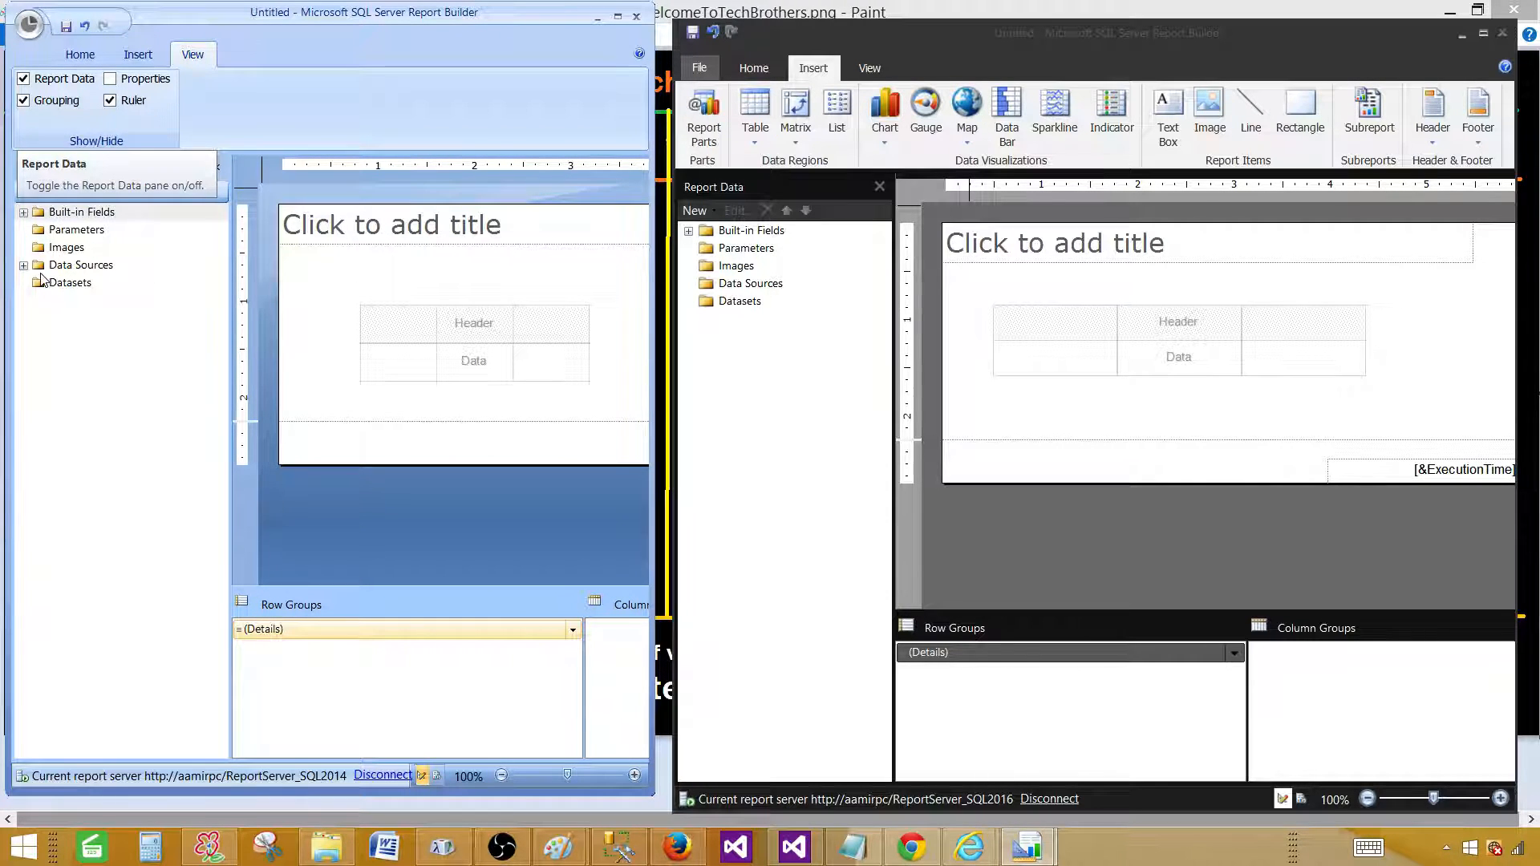
Expand the 2014 Built-in Fields, inspect Execution Time through Report Folder, then collapse the list.
left_click(90, 376)
left_click(24, 212)
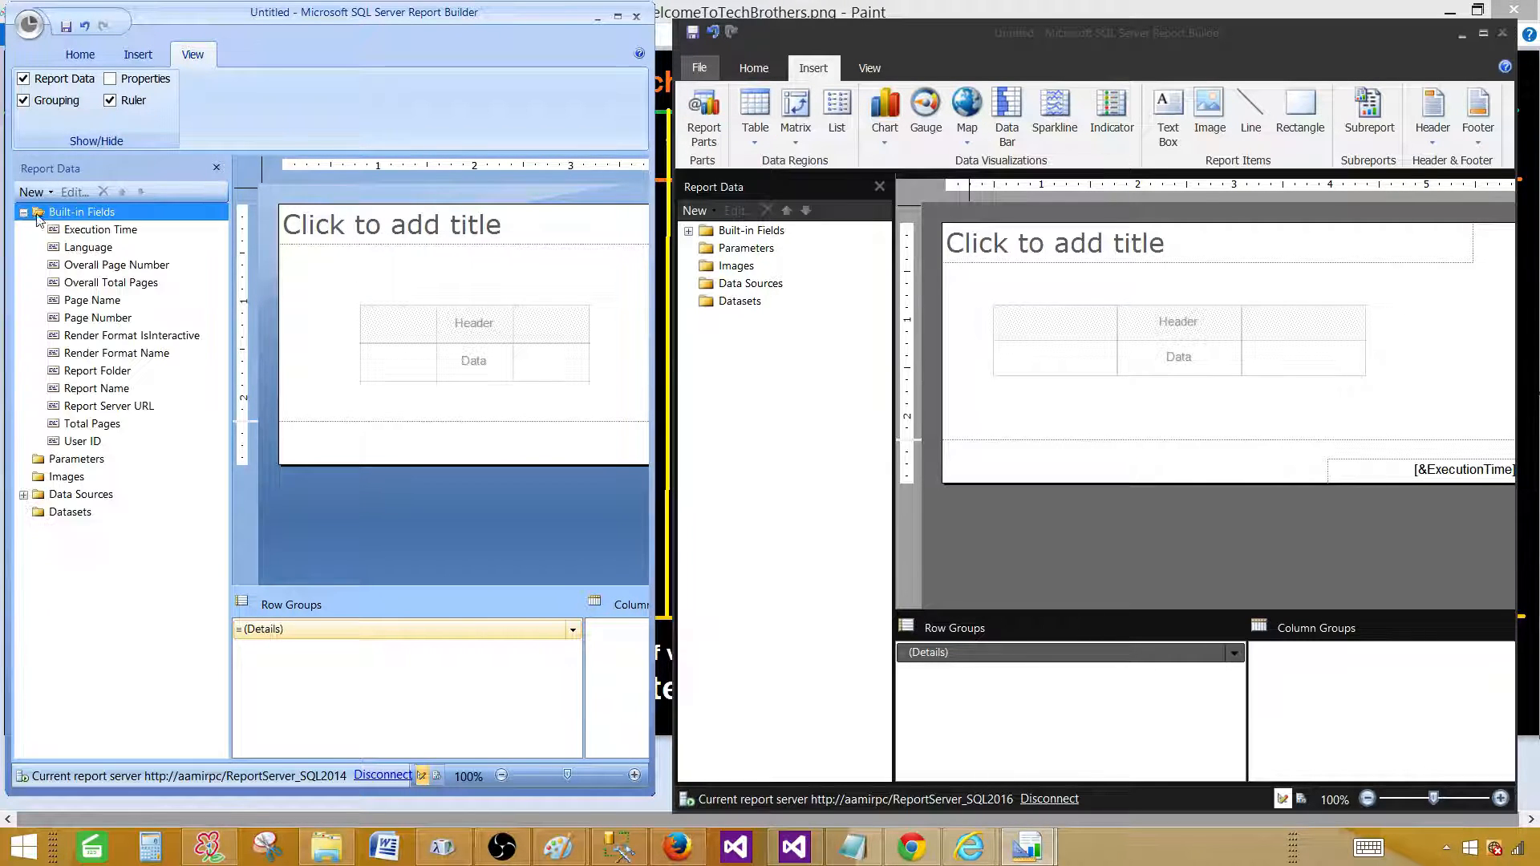
left_click(86, 231)
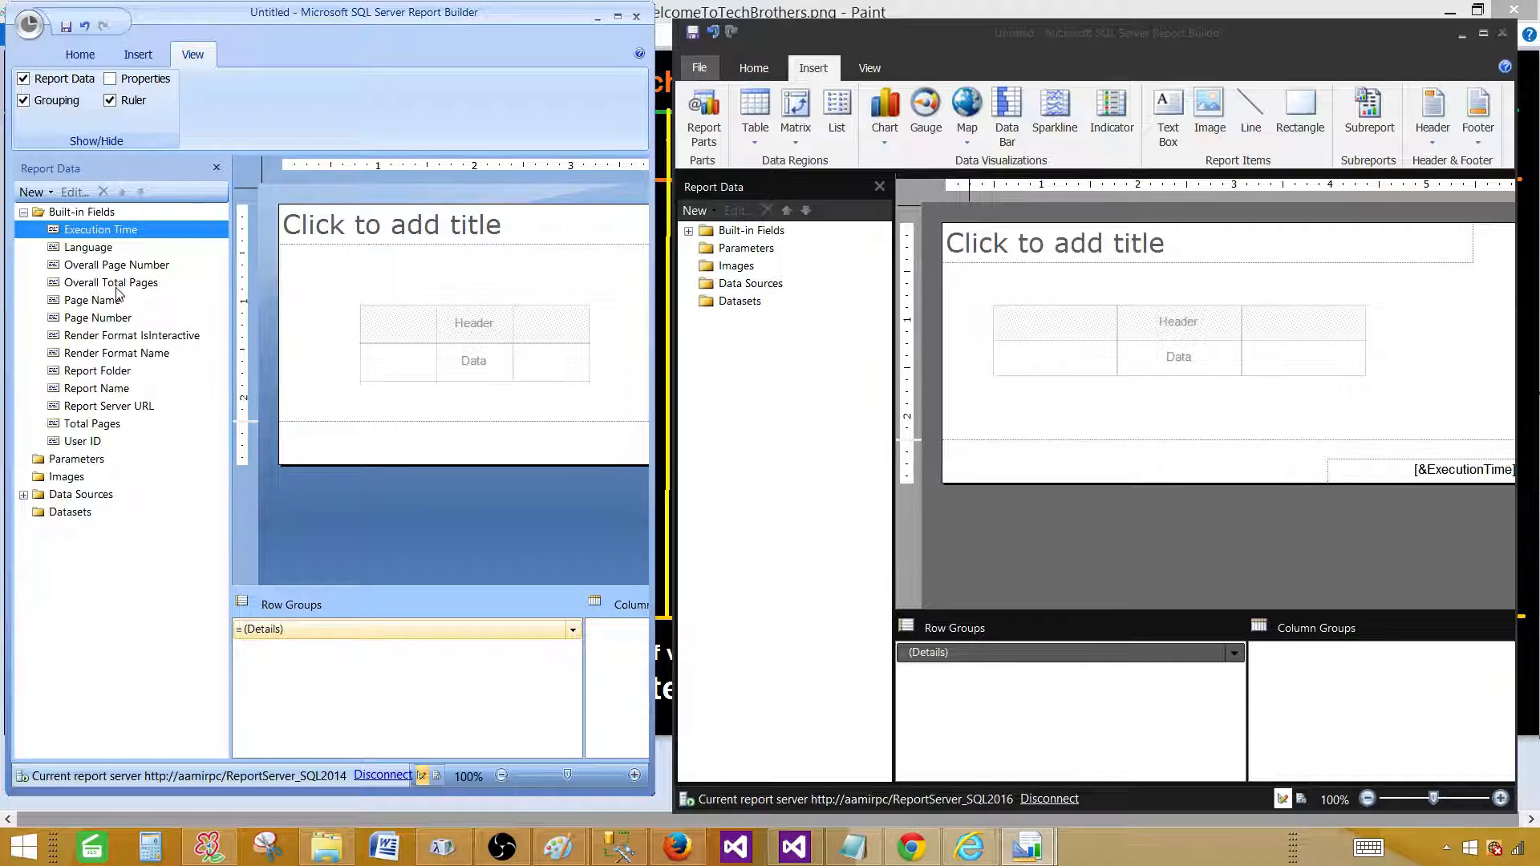
left_click(103, 301)
left_click(108, 317)
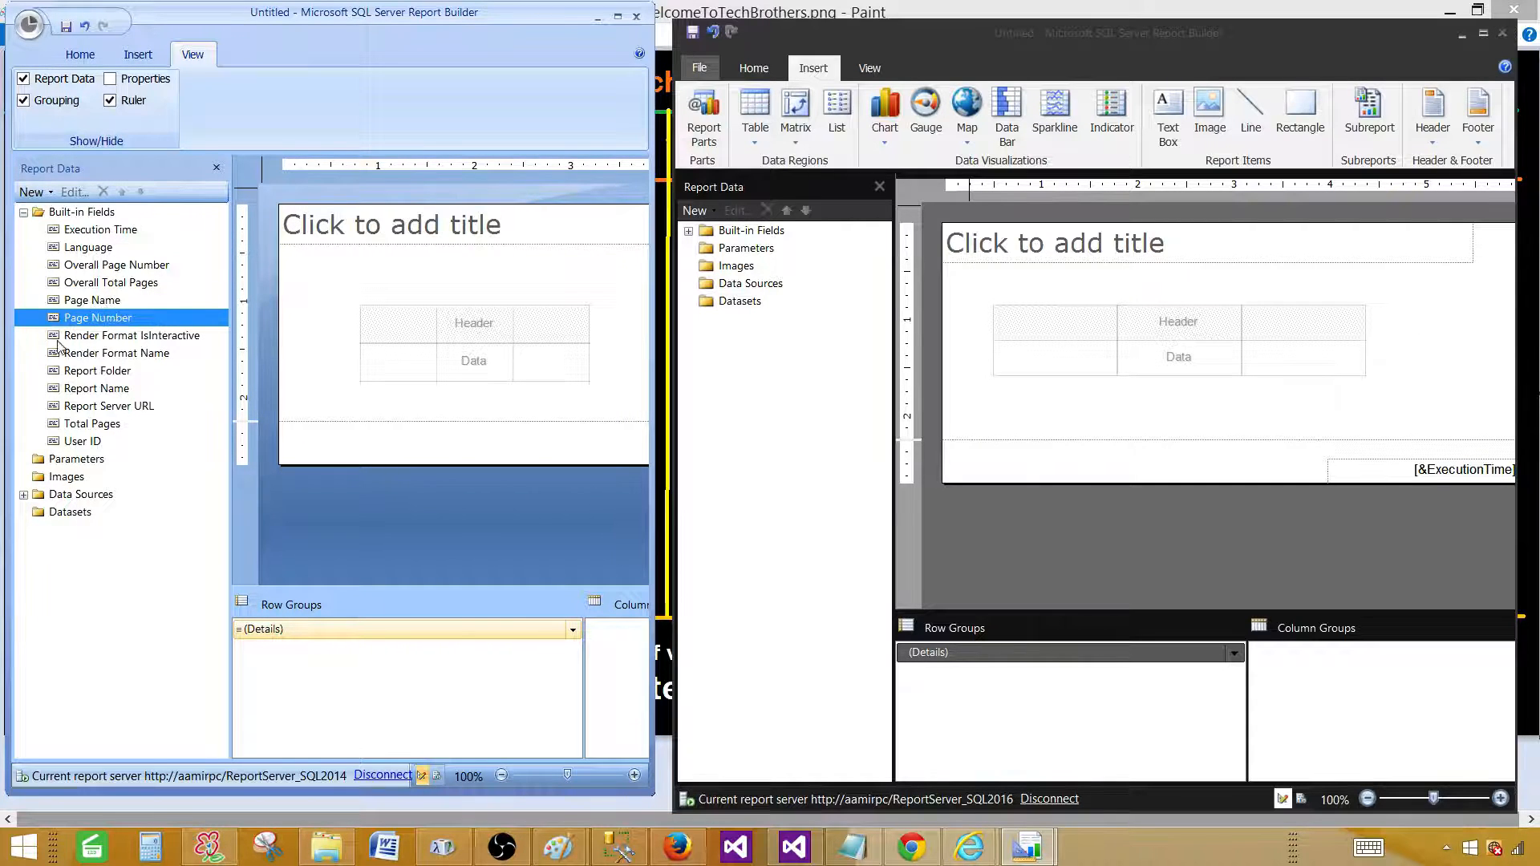
left_click(106, 303)
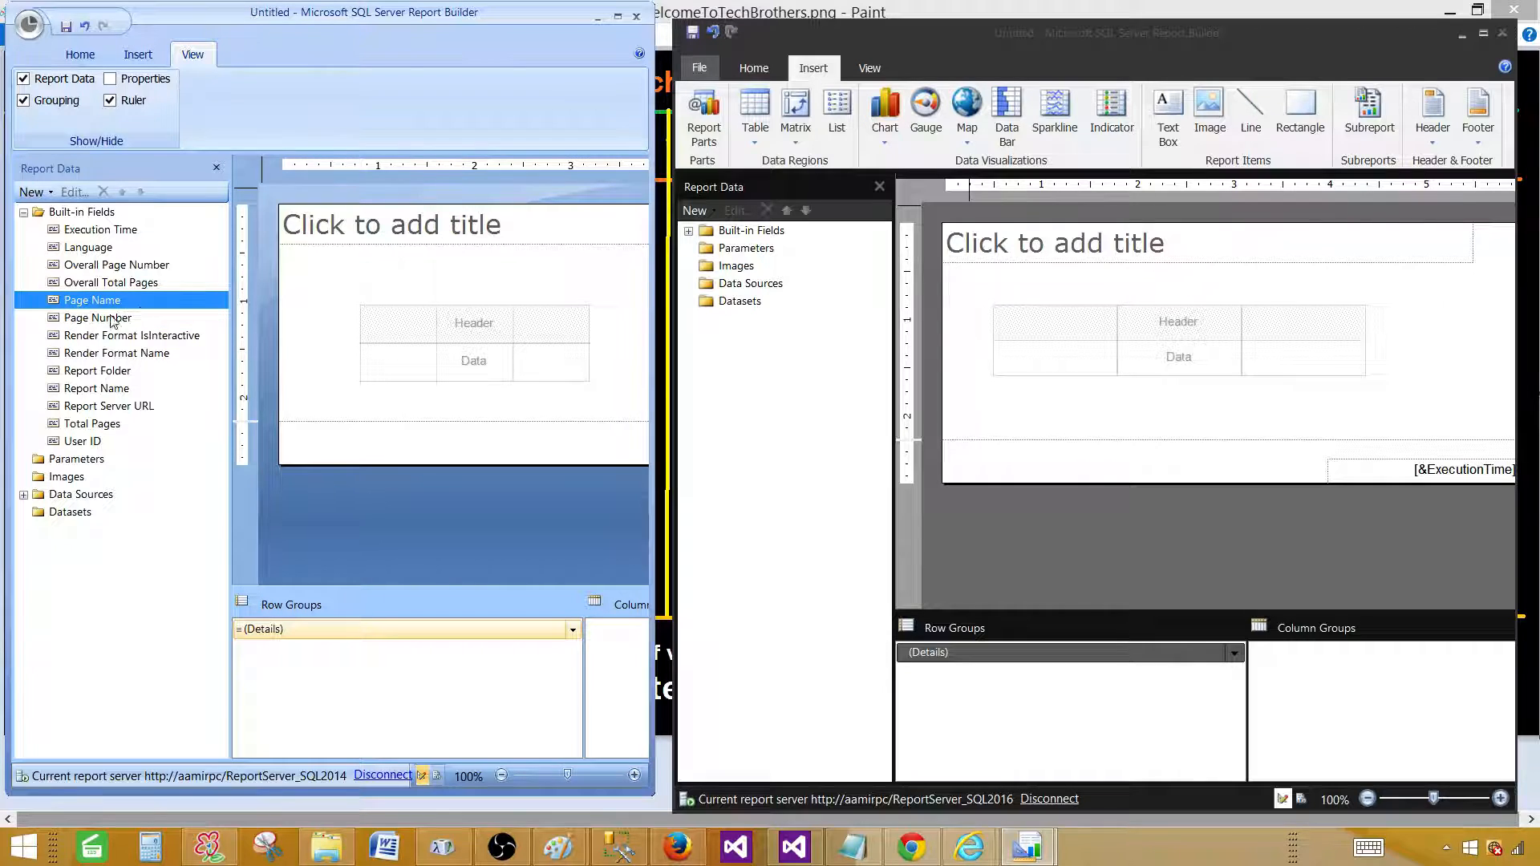
left_click(115, 425)
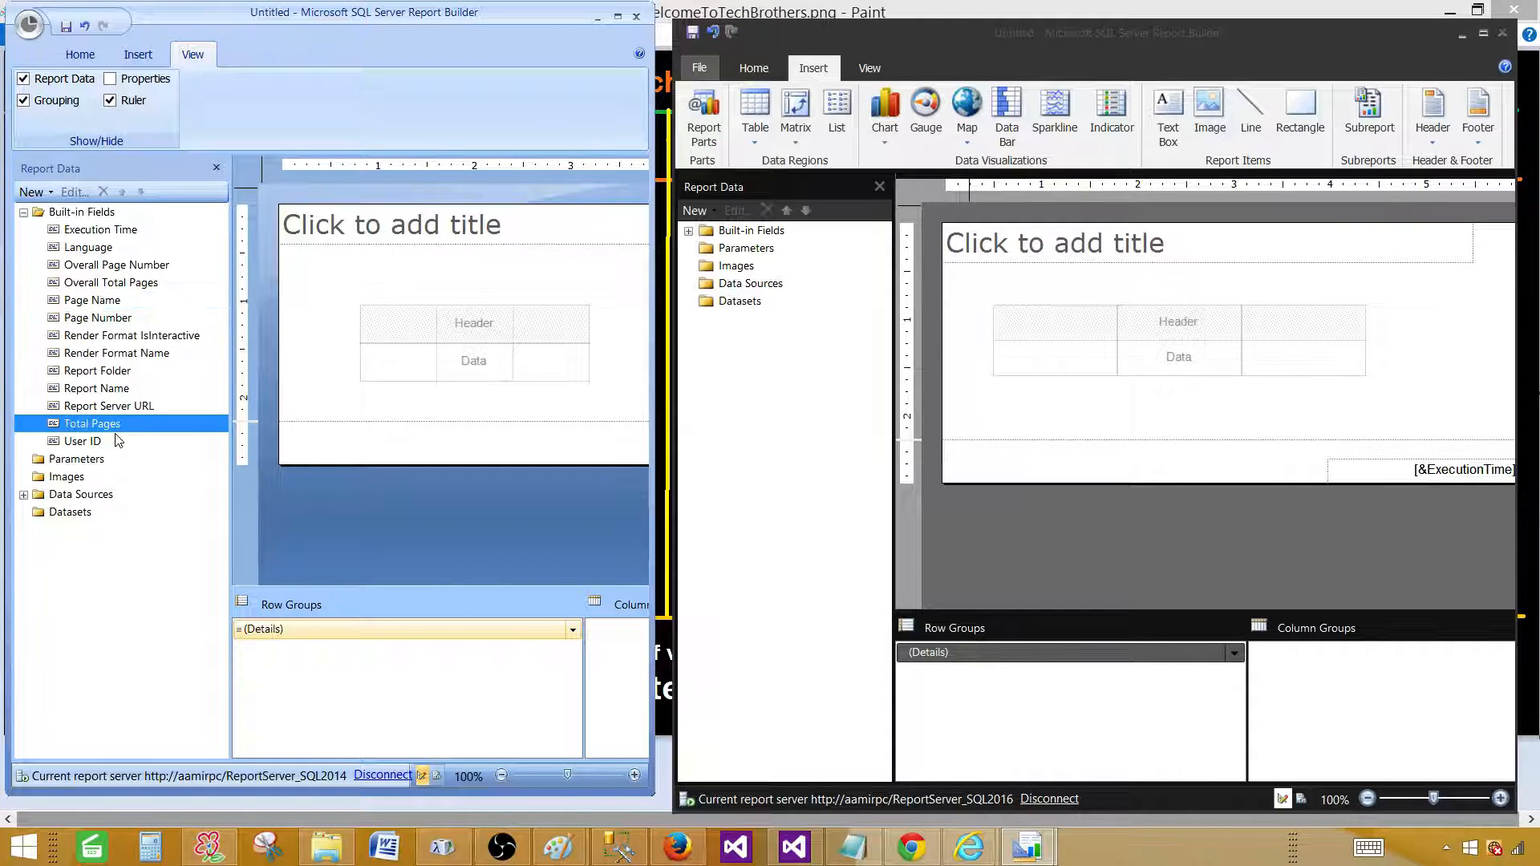
left_click(112, 406)
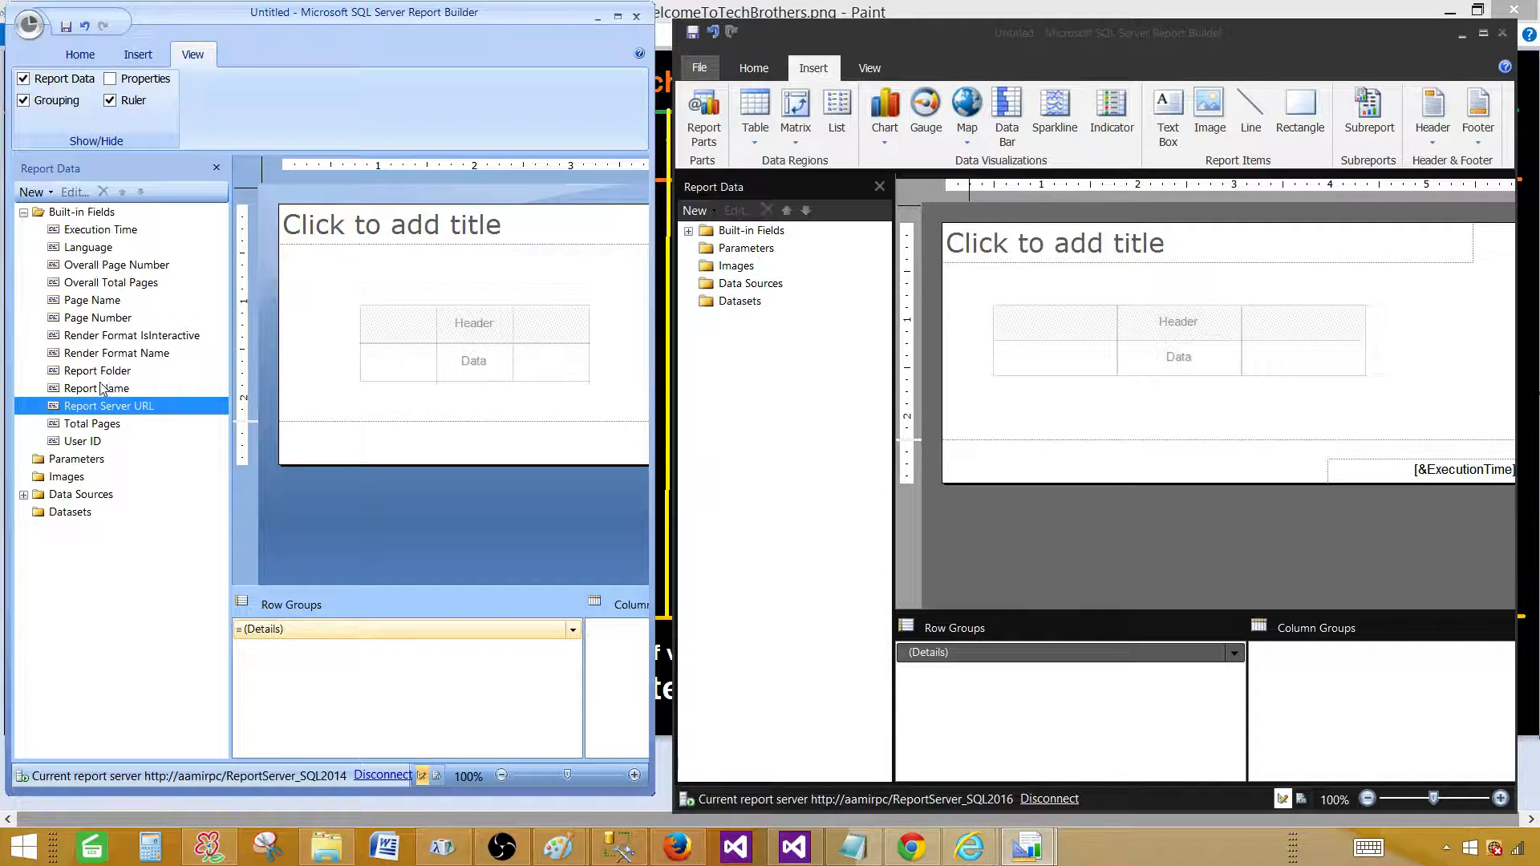
left_click(111, 389)
left_click(109, 371)
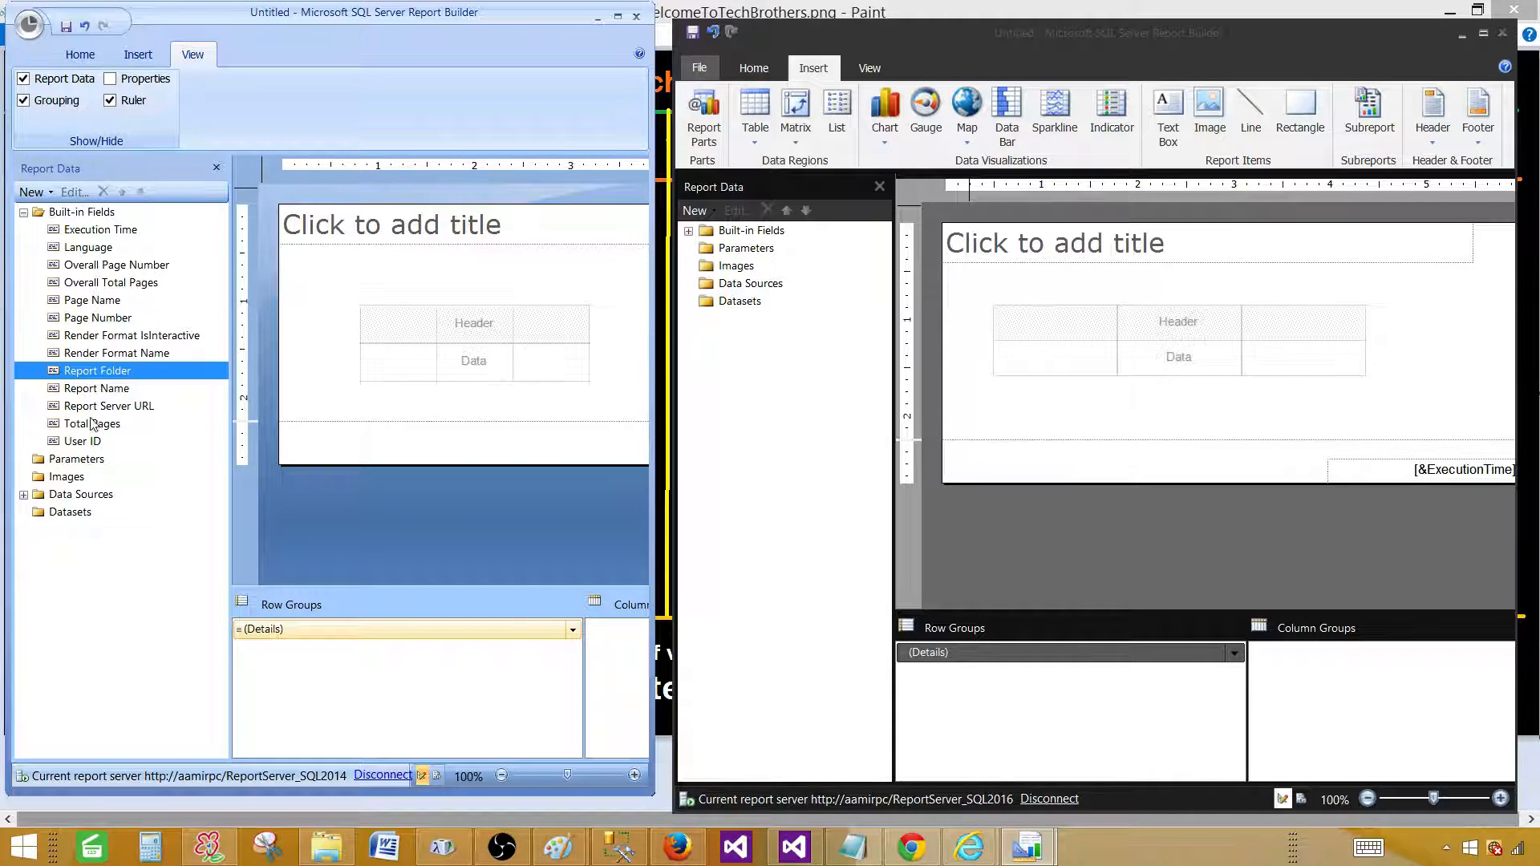
left_click(27, 212)
Select the Parameters, Images, Data Sources and Datasets folders, and expand Data Sources to show DataSource1.
left_click(56, 231)
left_click(60, 248)
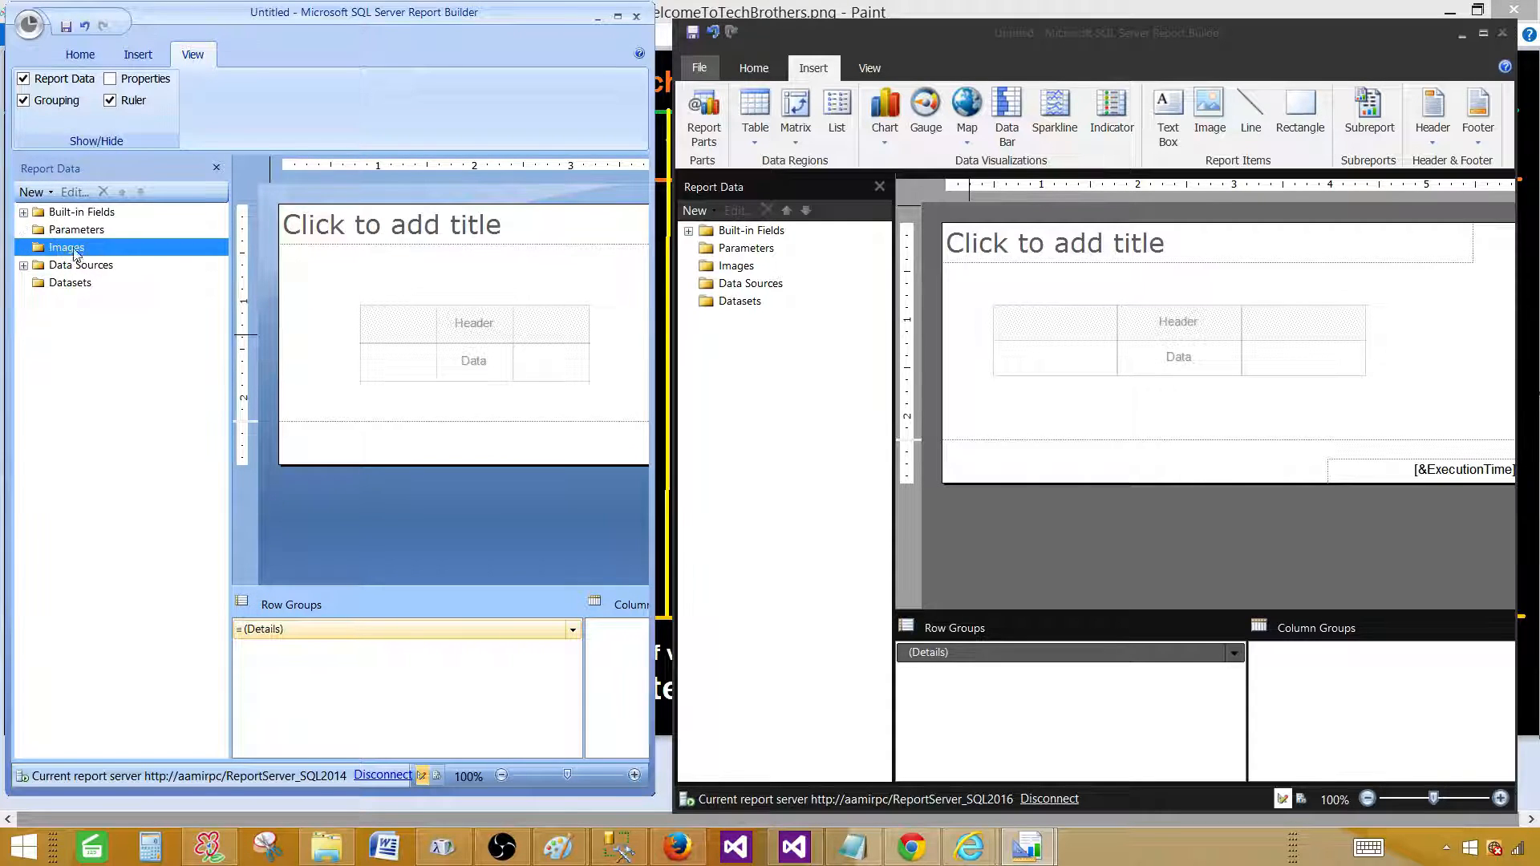
left_click(69, 267)
left_click(49, 287)
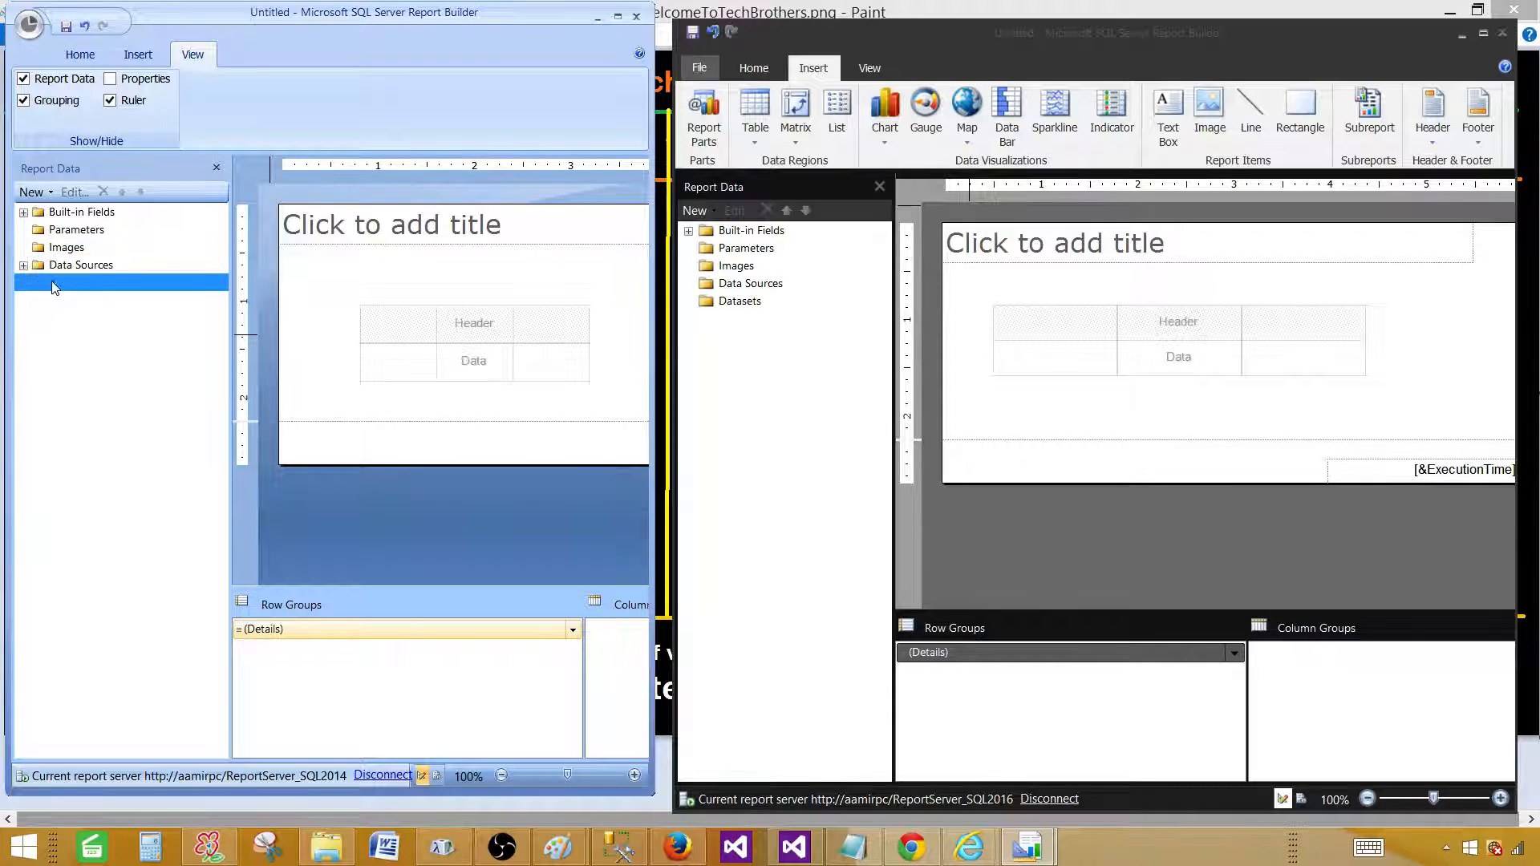
left_click(23, 266)
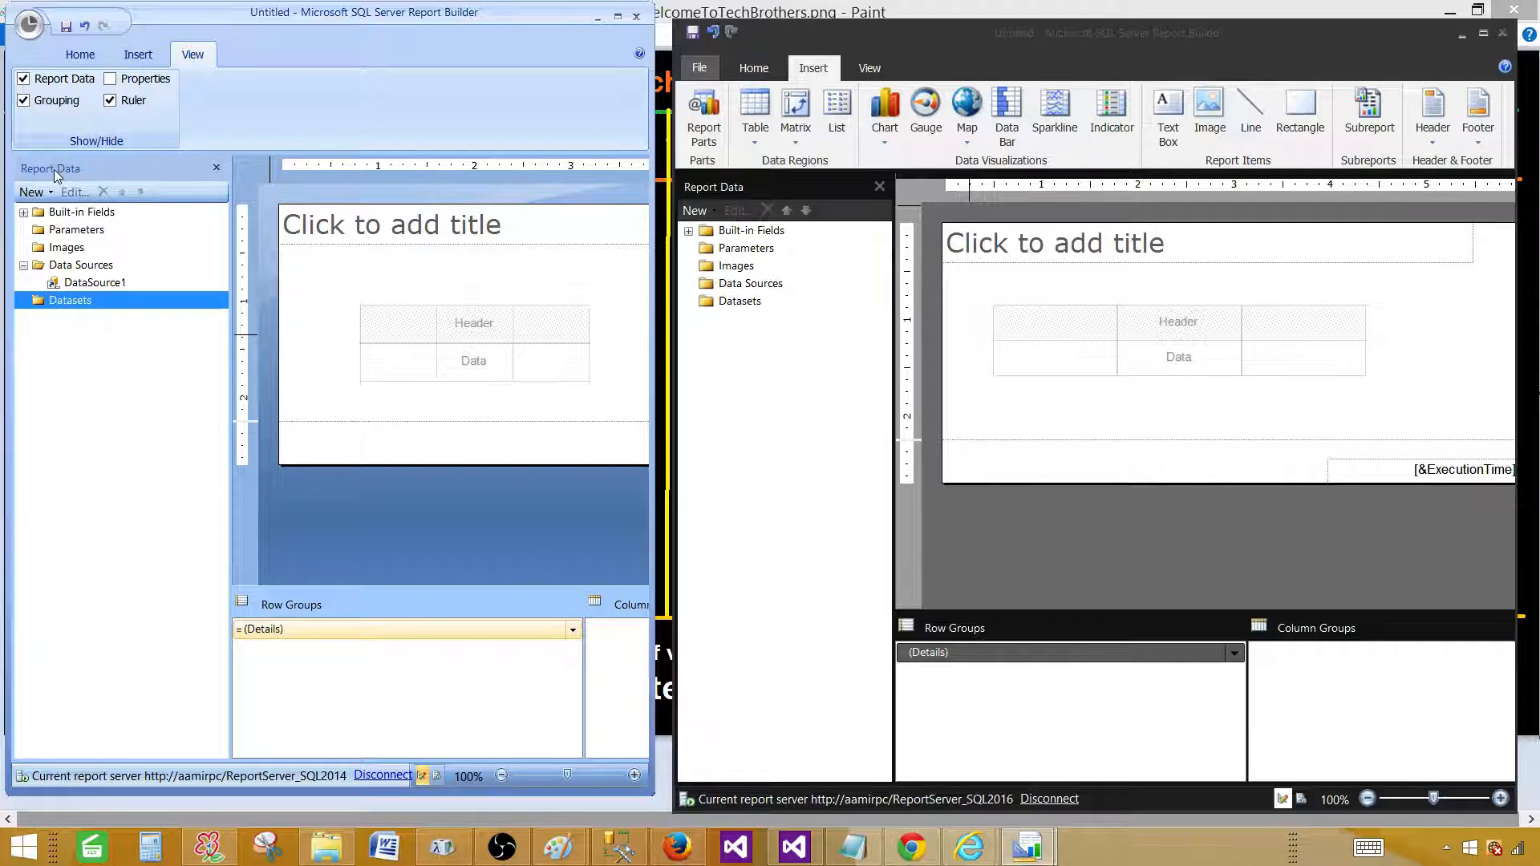
left_click(35, 192)
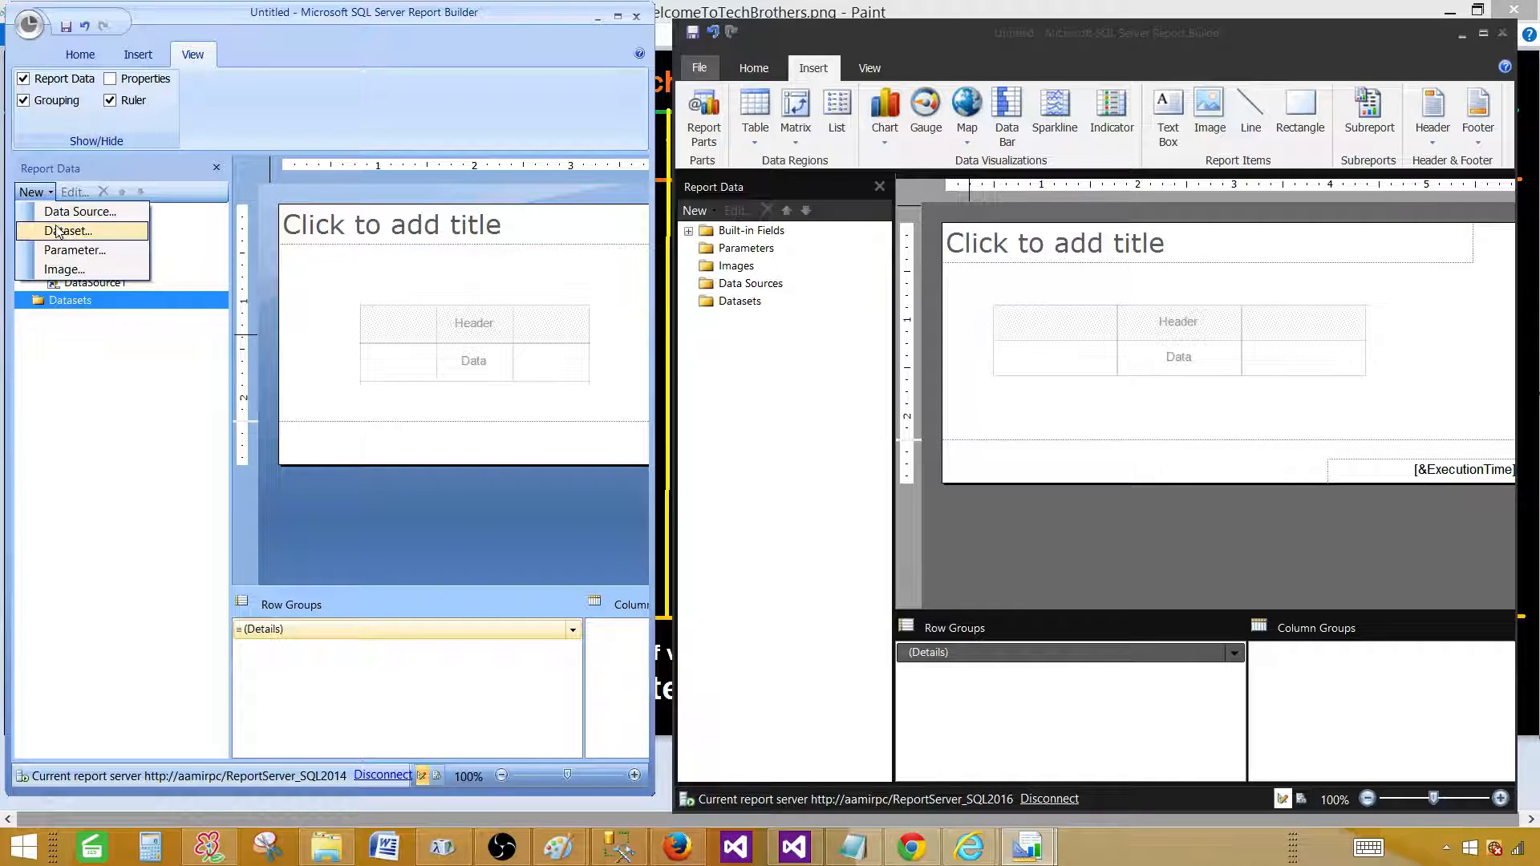
Cancel a new data source and DataSource1's properties, then dismiss the New and Datasets menus unchanged.
left_click(65, 212)
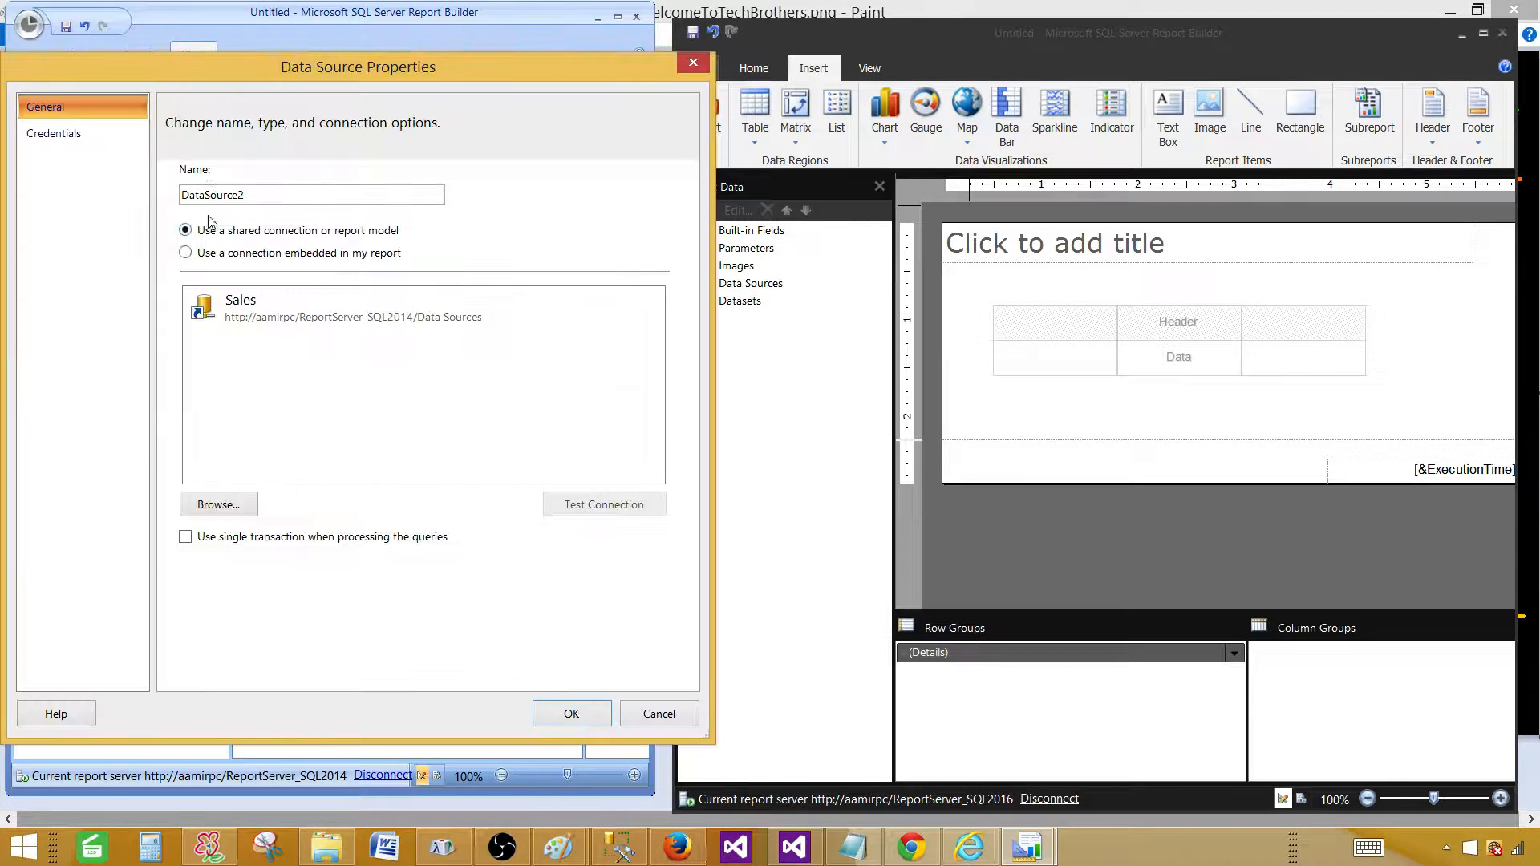
left_click(650, 713)
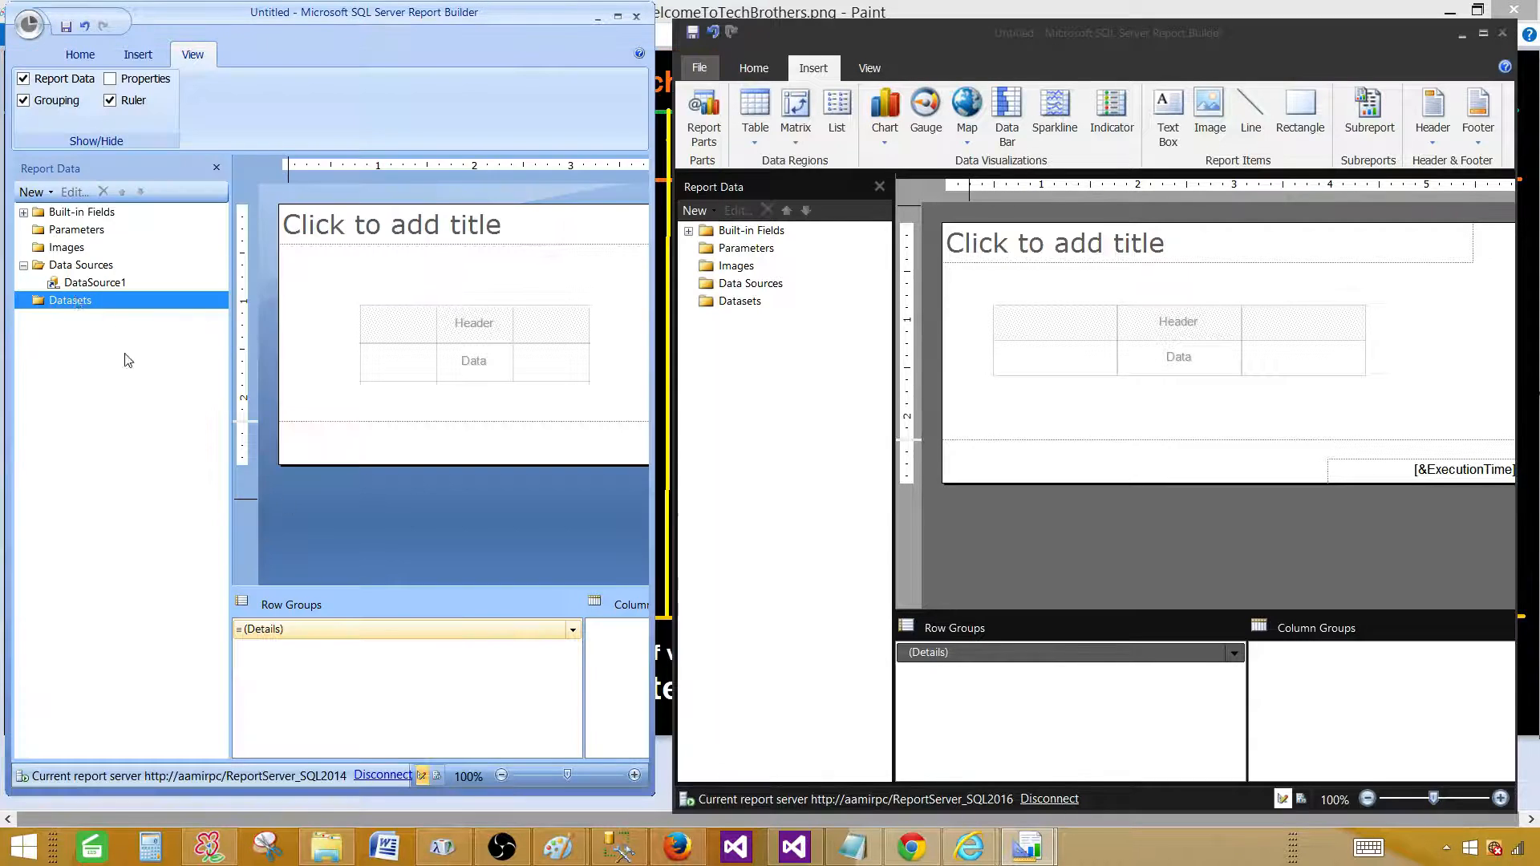
left_click(73, 264)
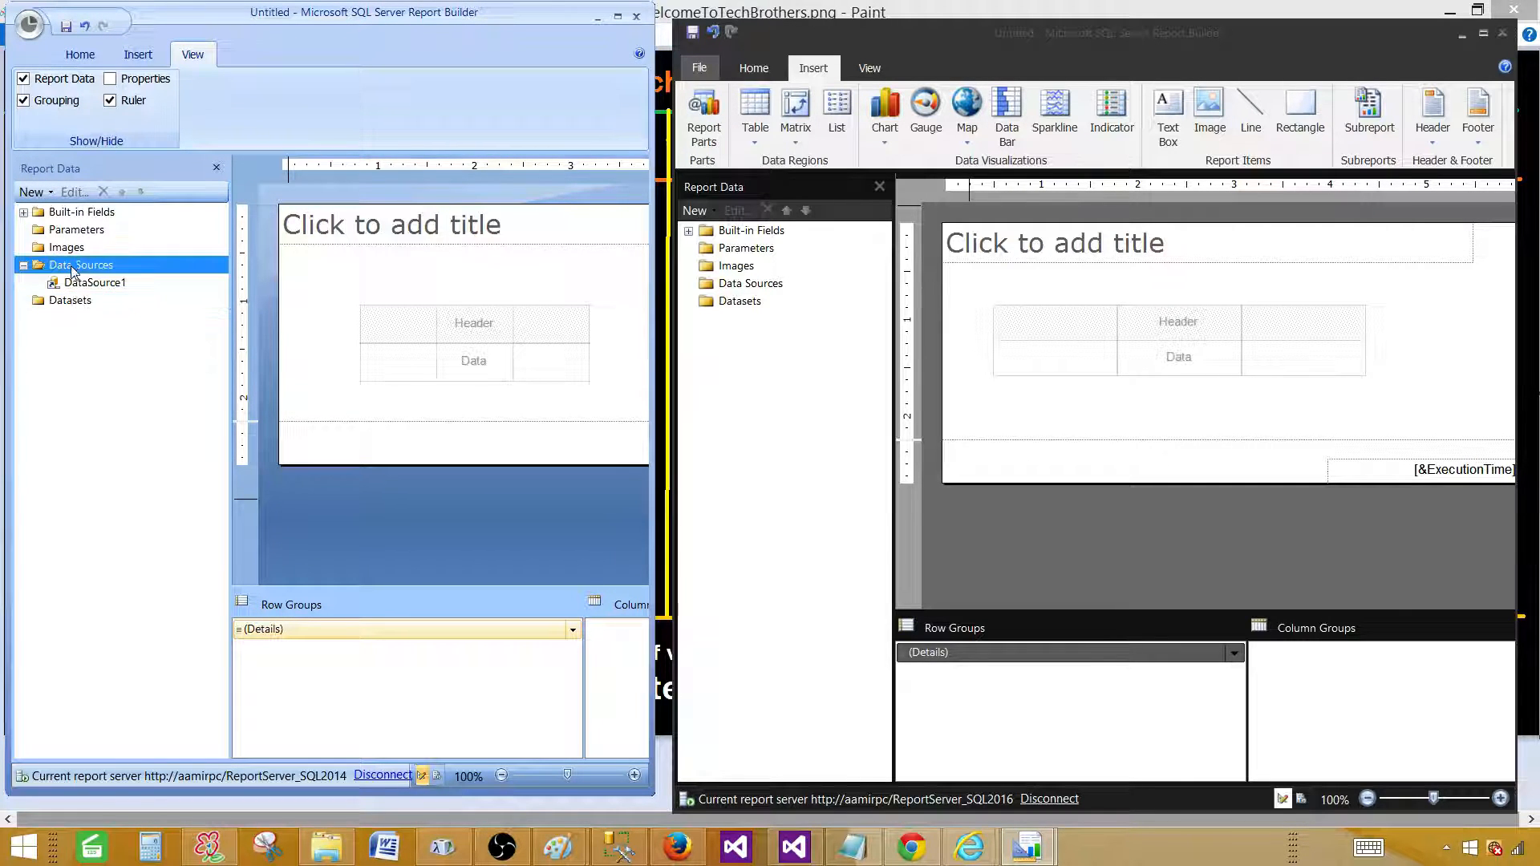
double_click(120, 283)
left_click(656, 714)
left_click(34, 193)
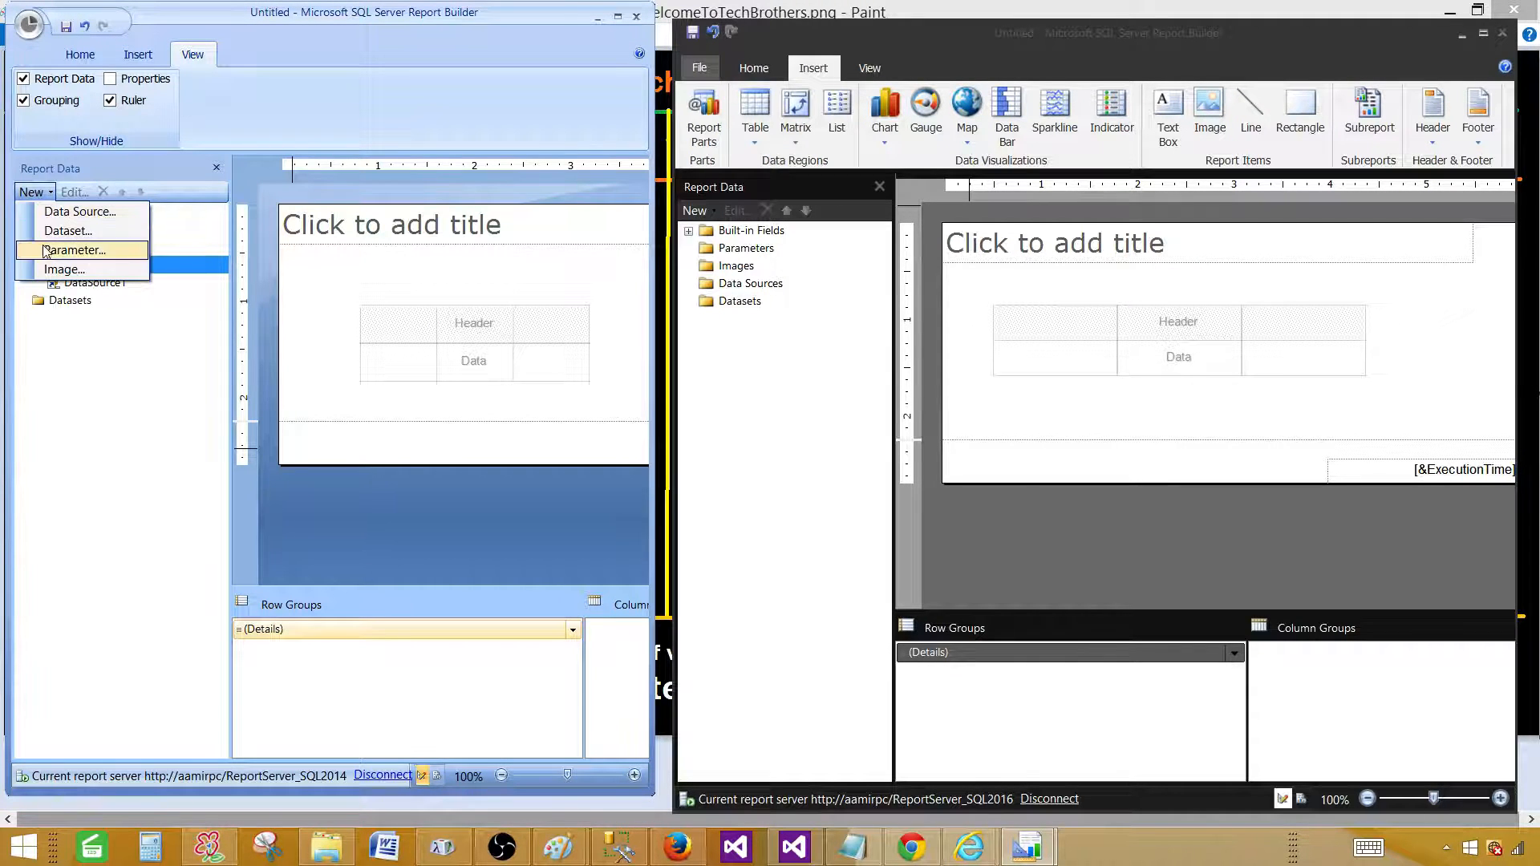
left_click(93, 423)
right_click(69, 303)
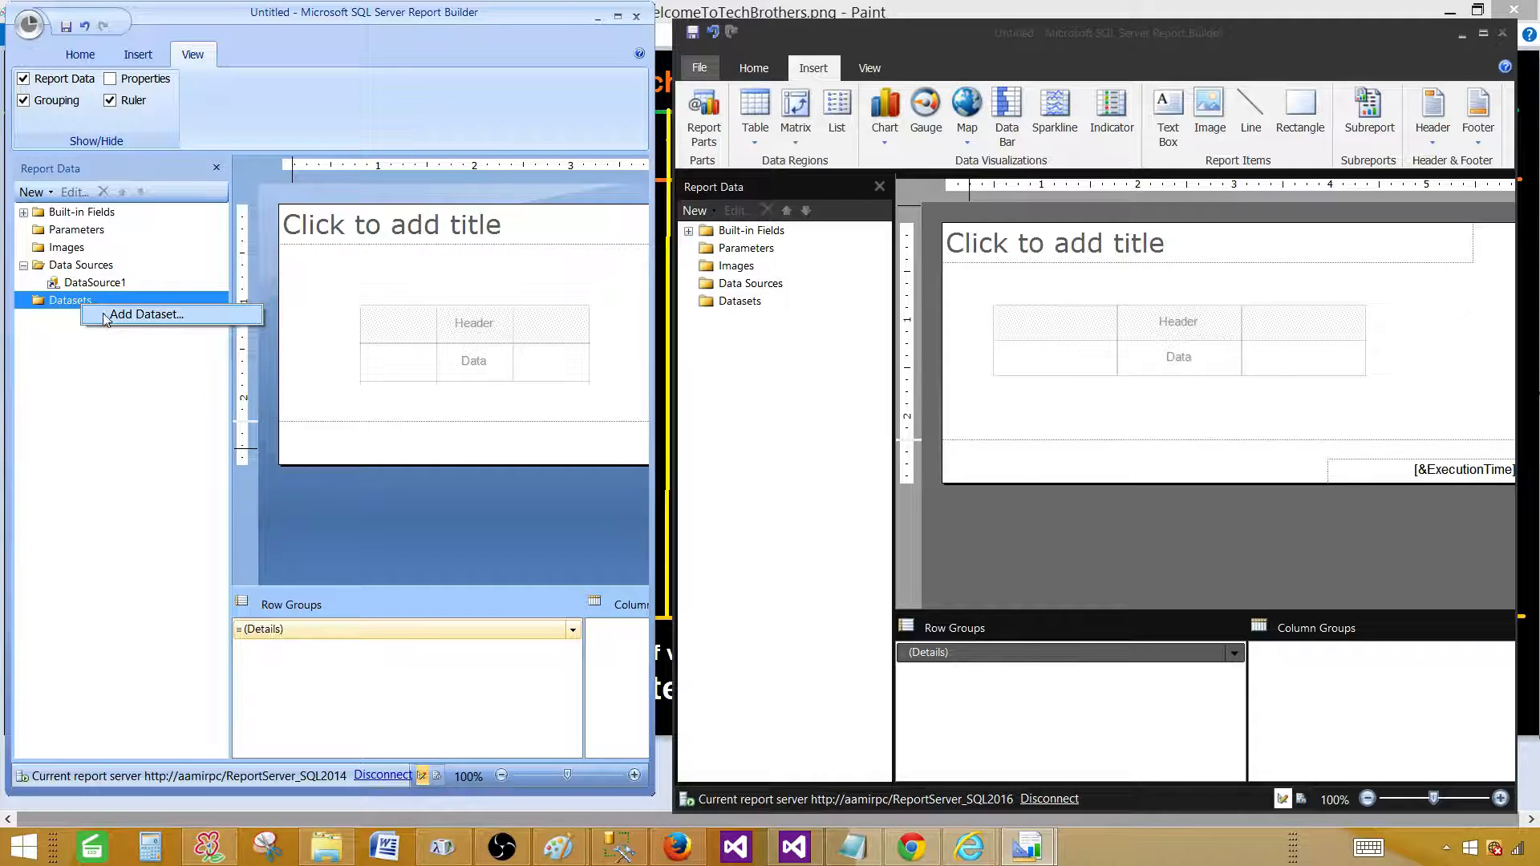
left_click(97, 353)
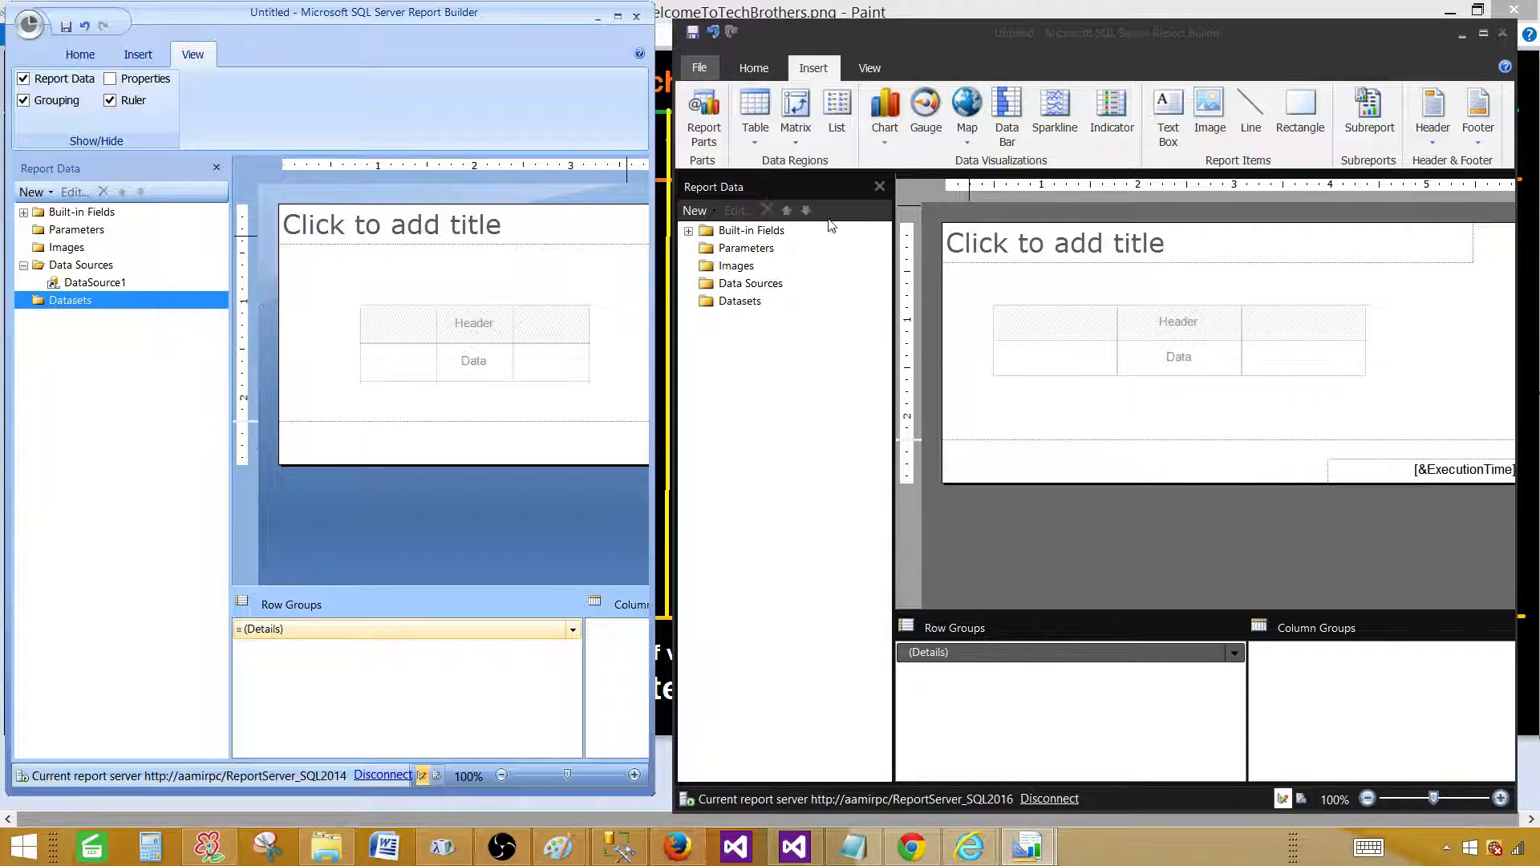
In the 2016 window, expand then collapse Built-in Fields and show the View tab's pane and ruler options.
left_click(689, 231)
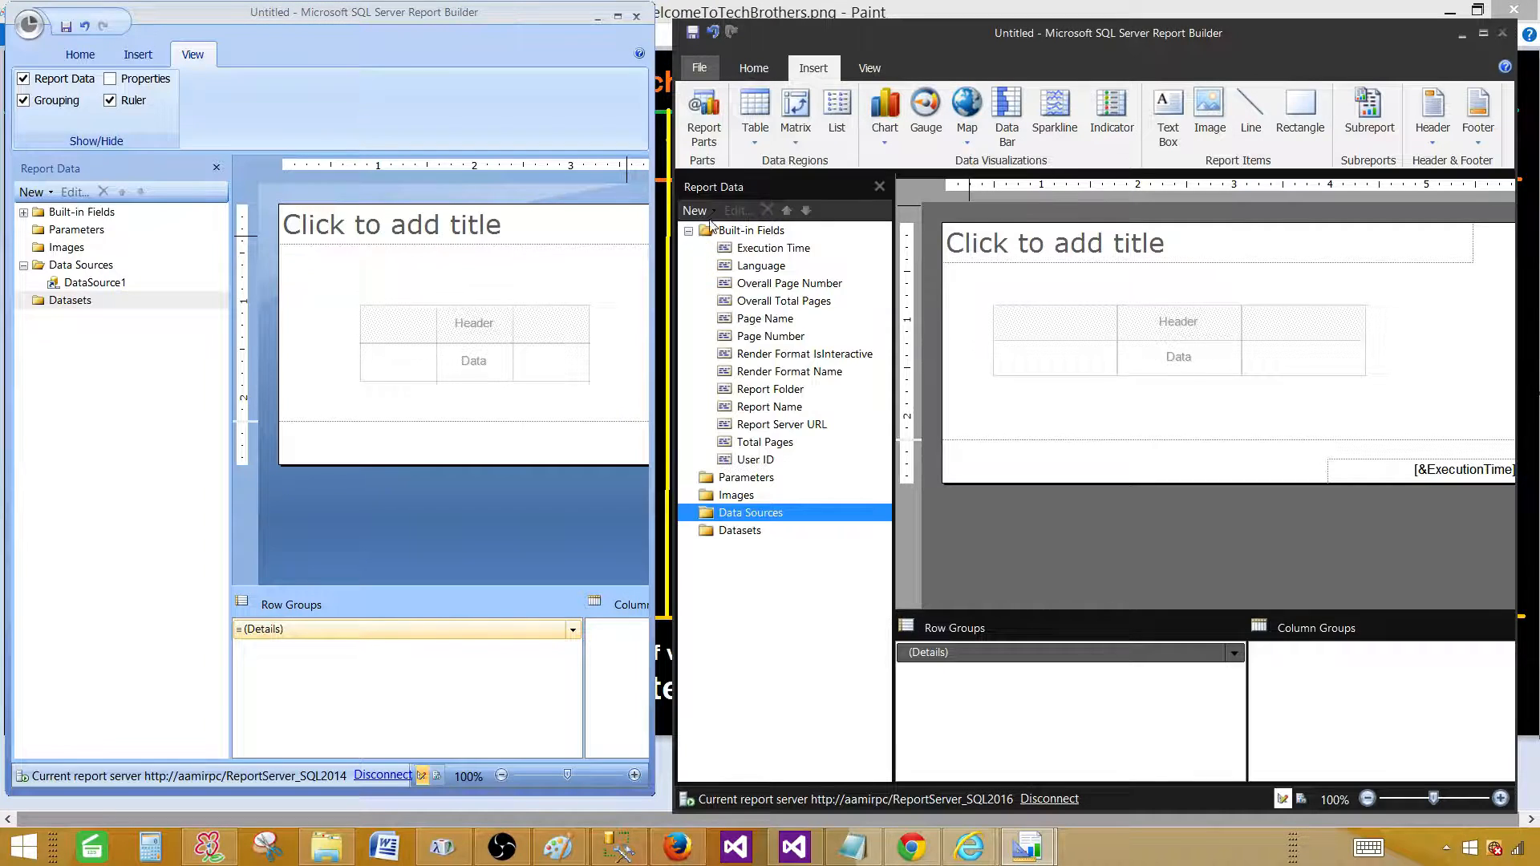
left_click(694, 210)
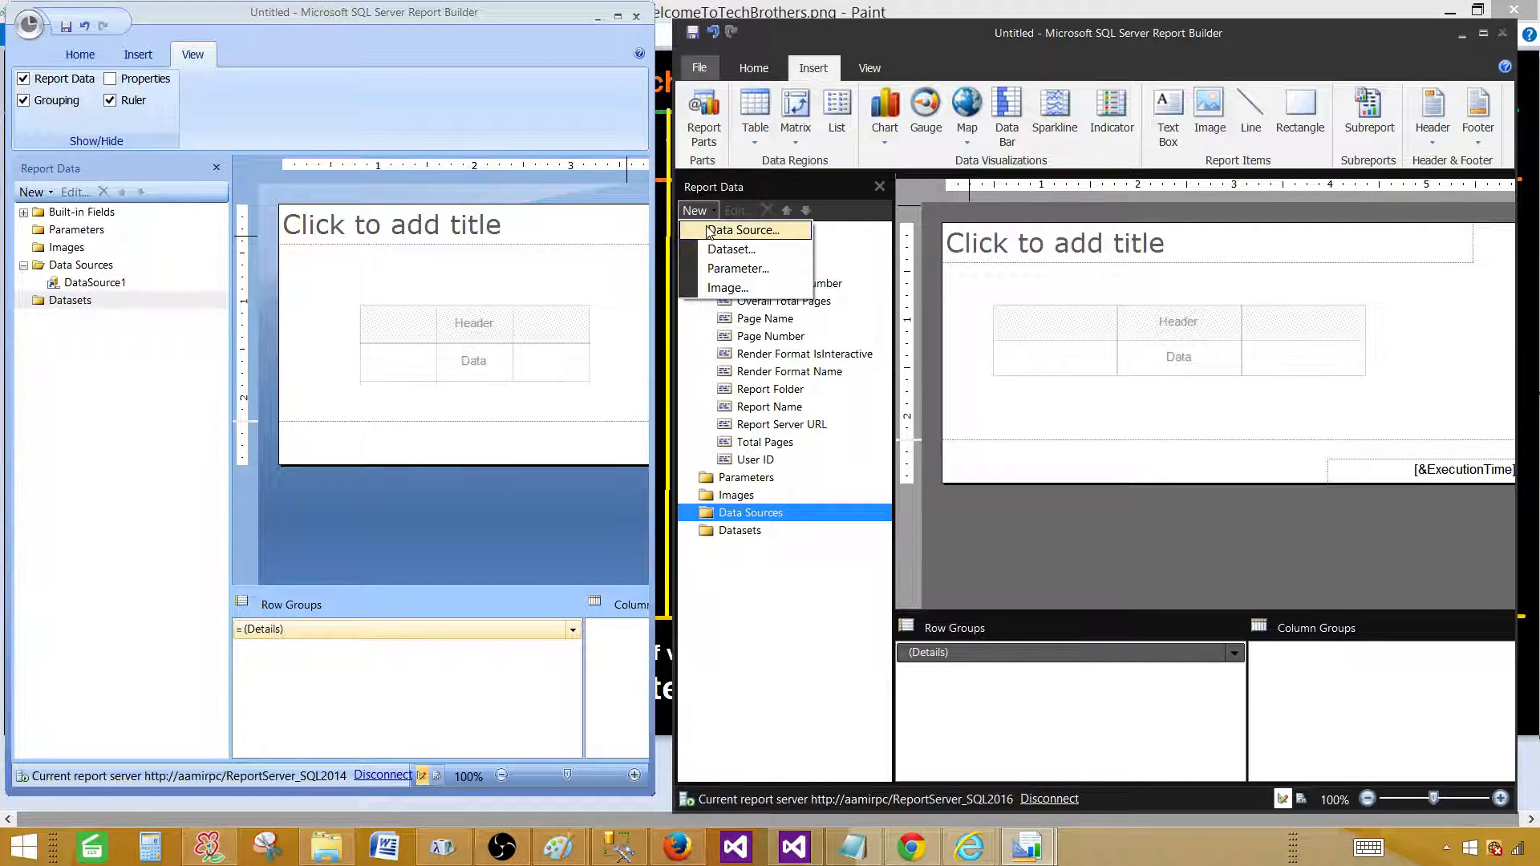
left_click(785, 570)
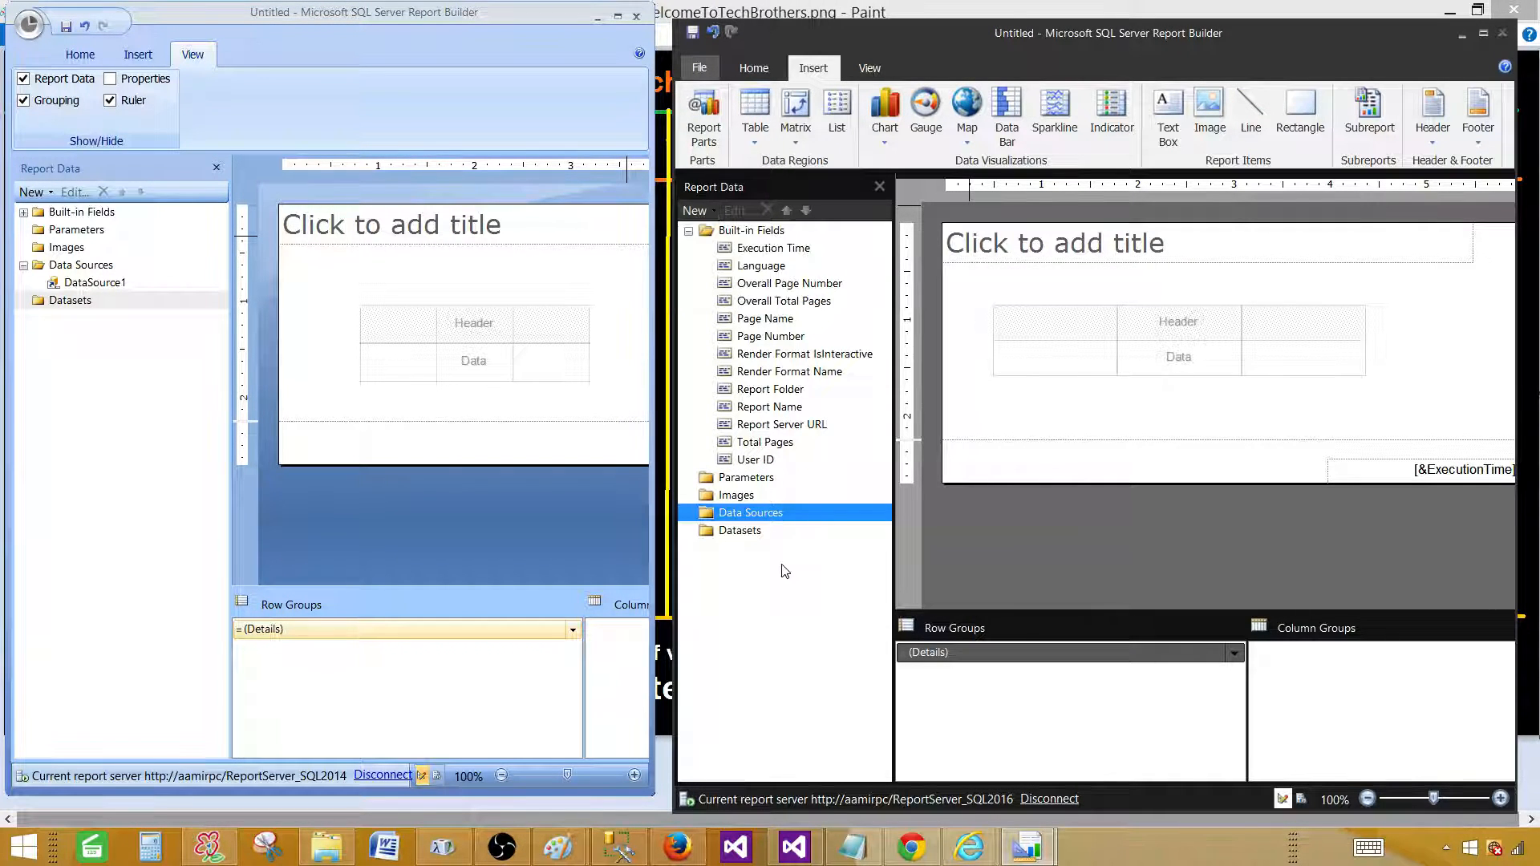
left_click(689, 231)
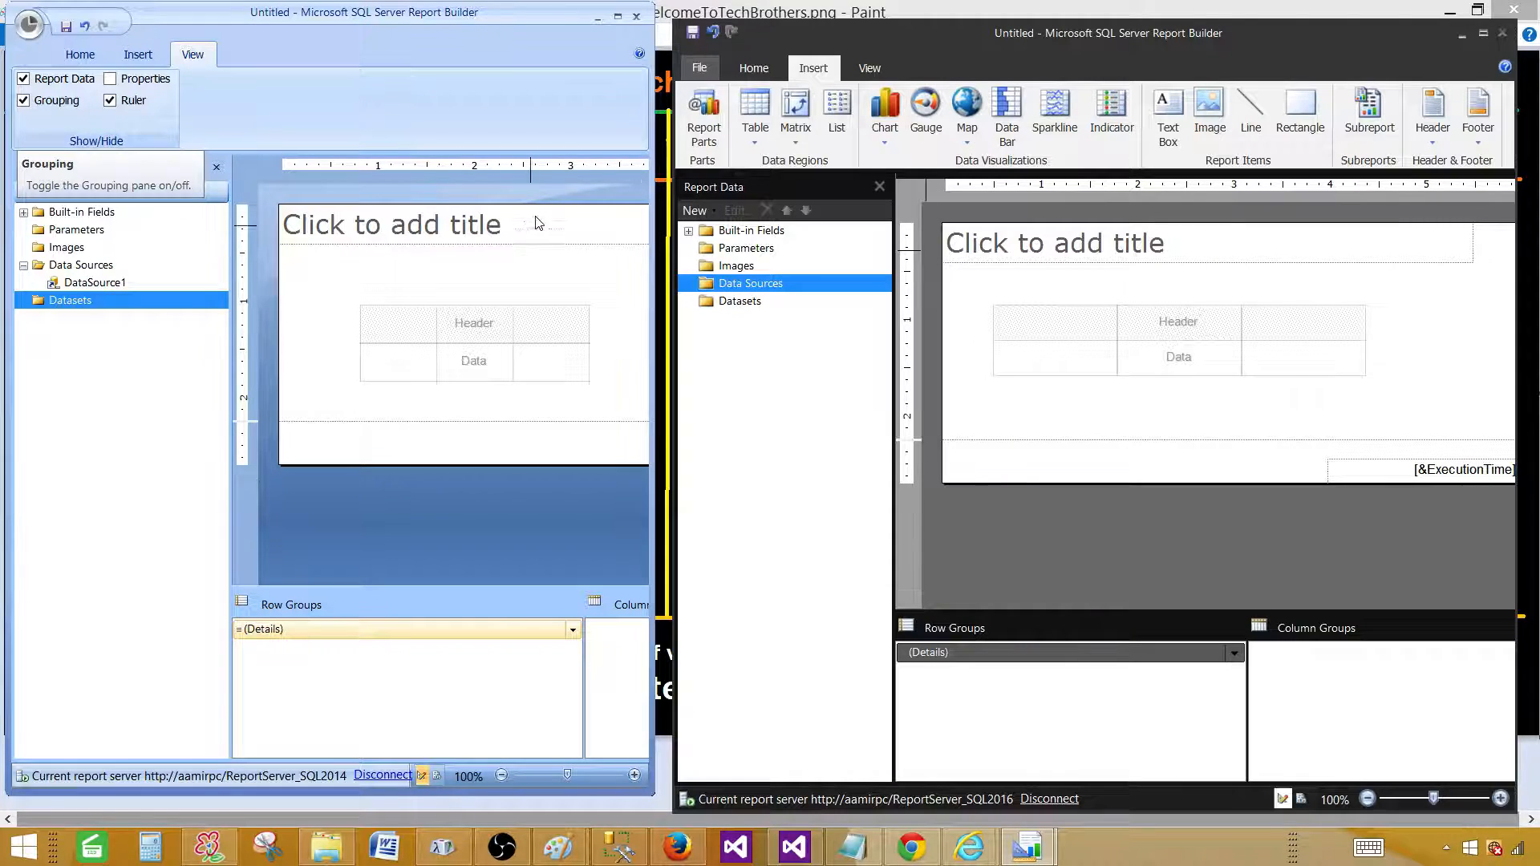
left_click(866, 69)
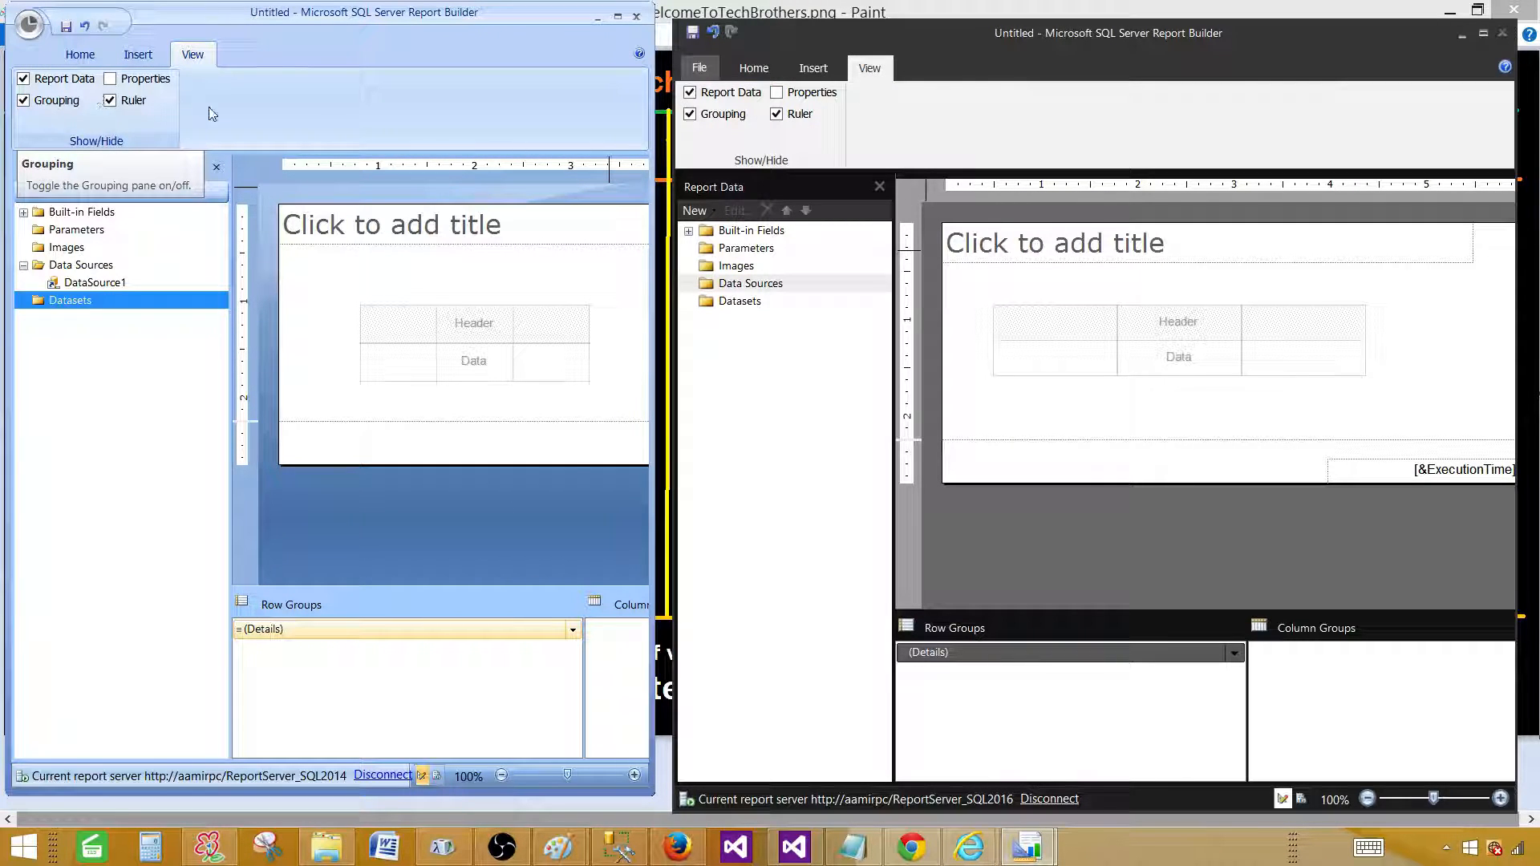
Toggle the Report Data pane off and on, leaving it shown, then hide the Grouping pane.
left_click(690, 93)
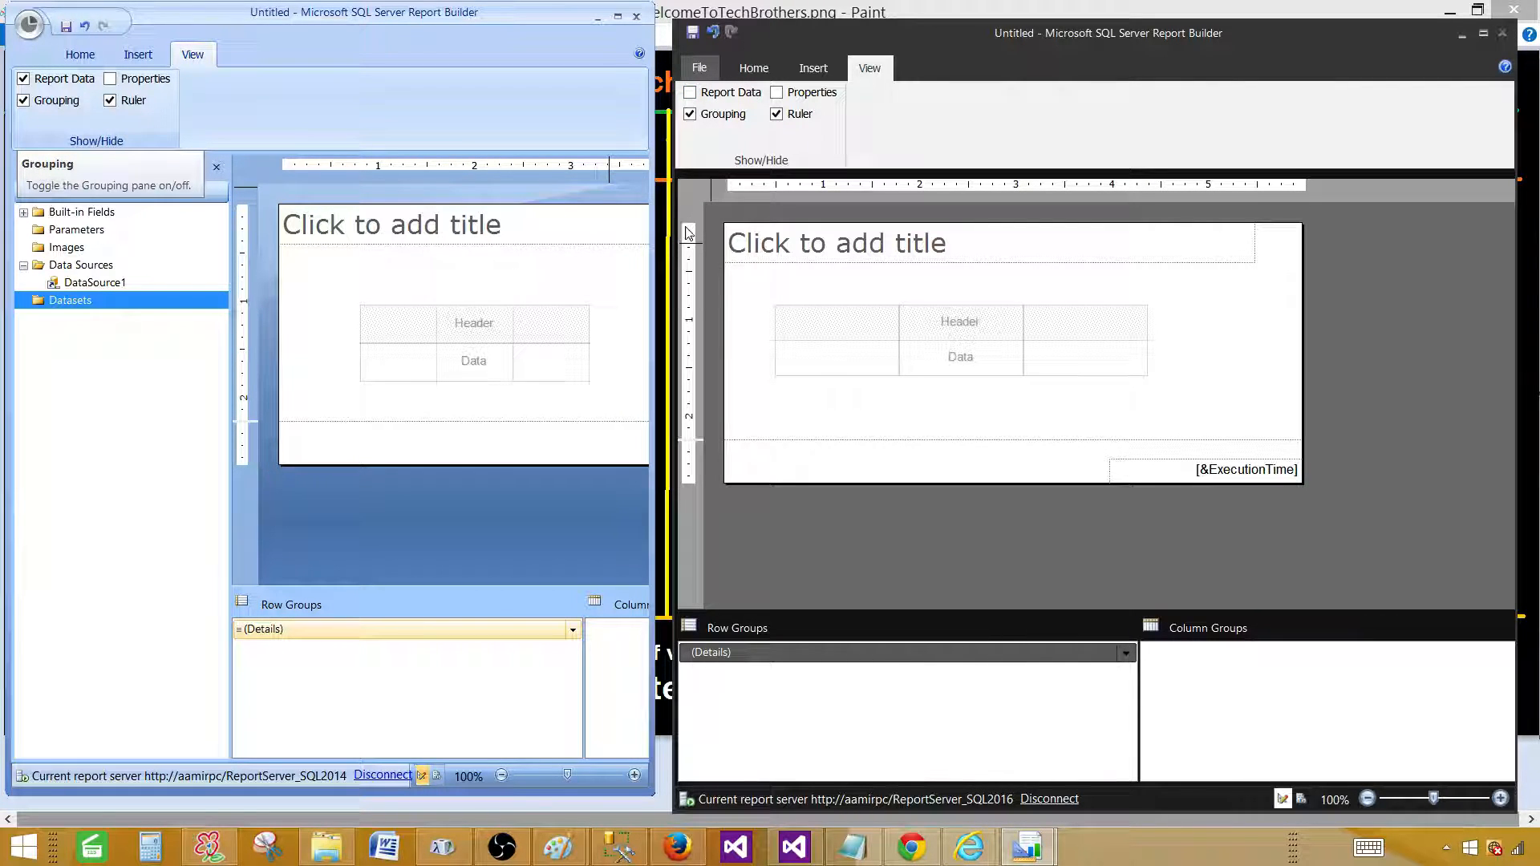
left_click(690, 93)
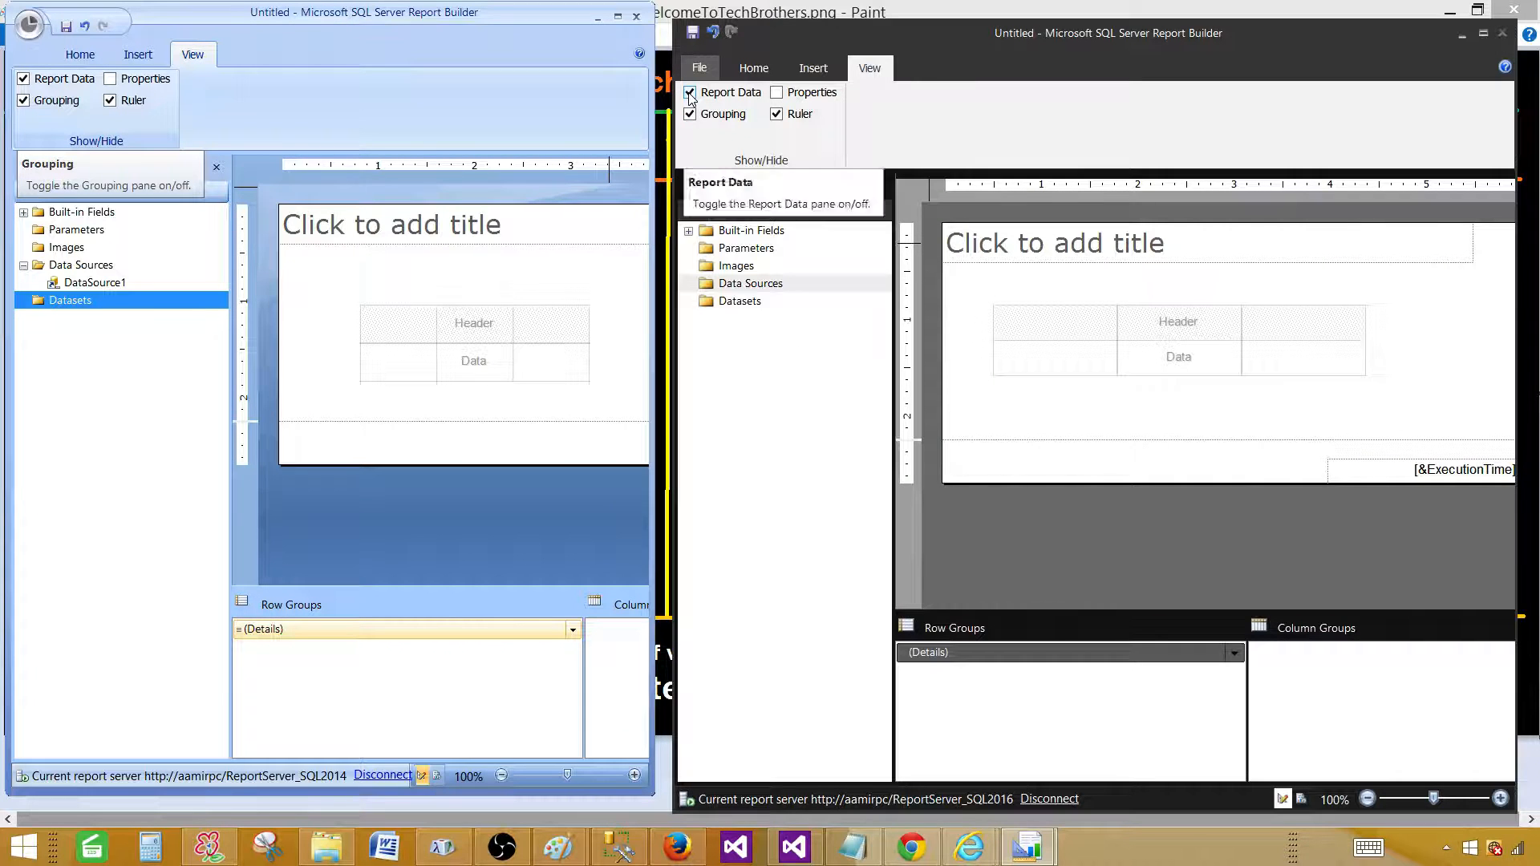
left_click(690, 93)
left_click(690, 93)
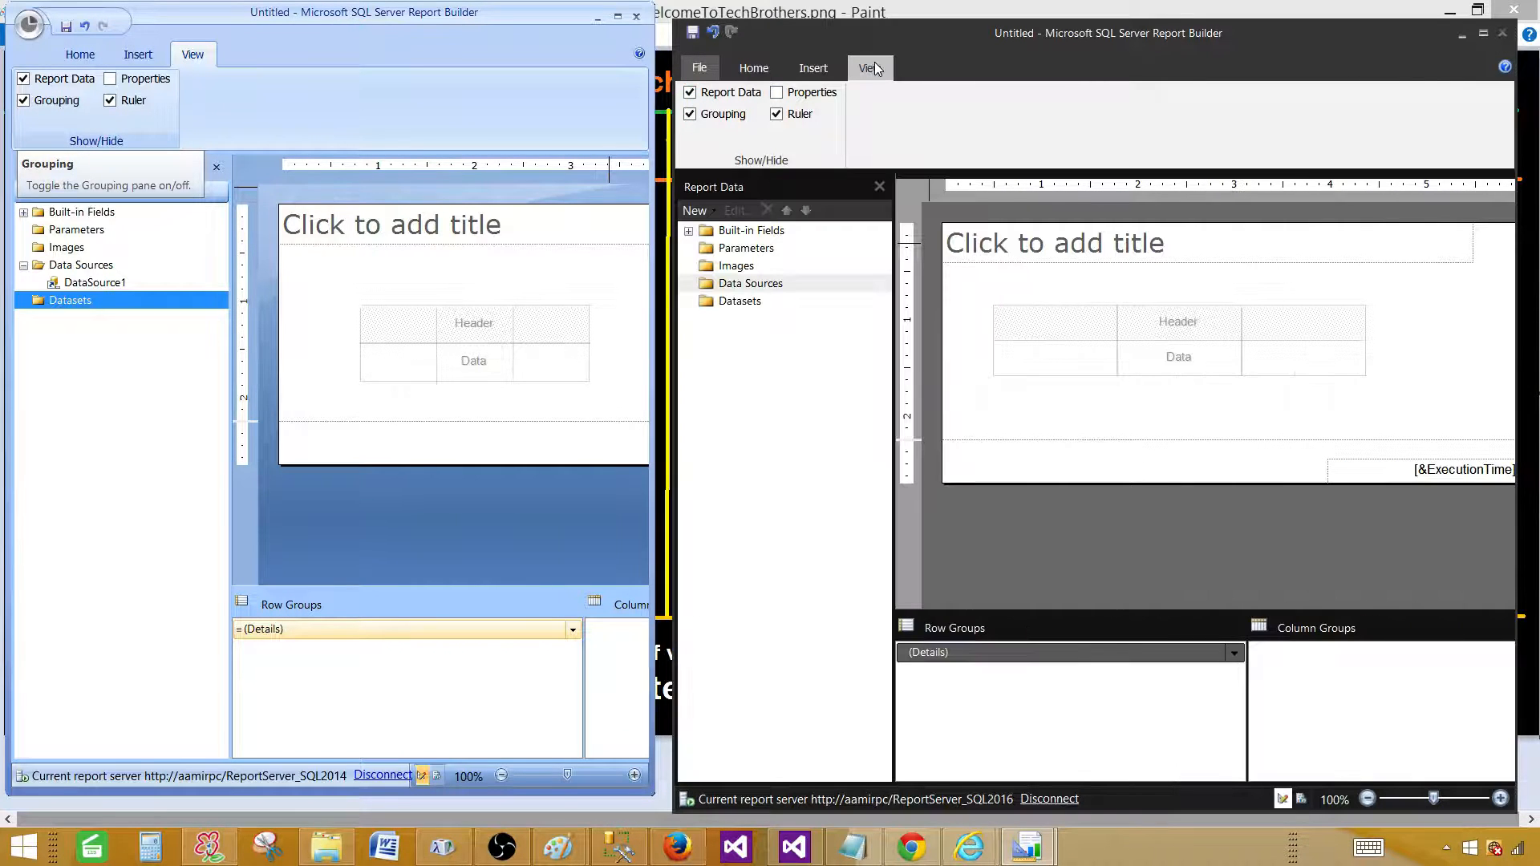
left_click(690, 93)
left_click(690, 93)
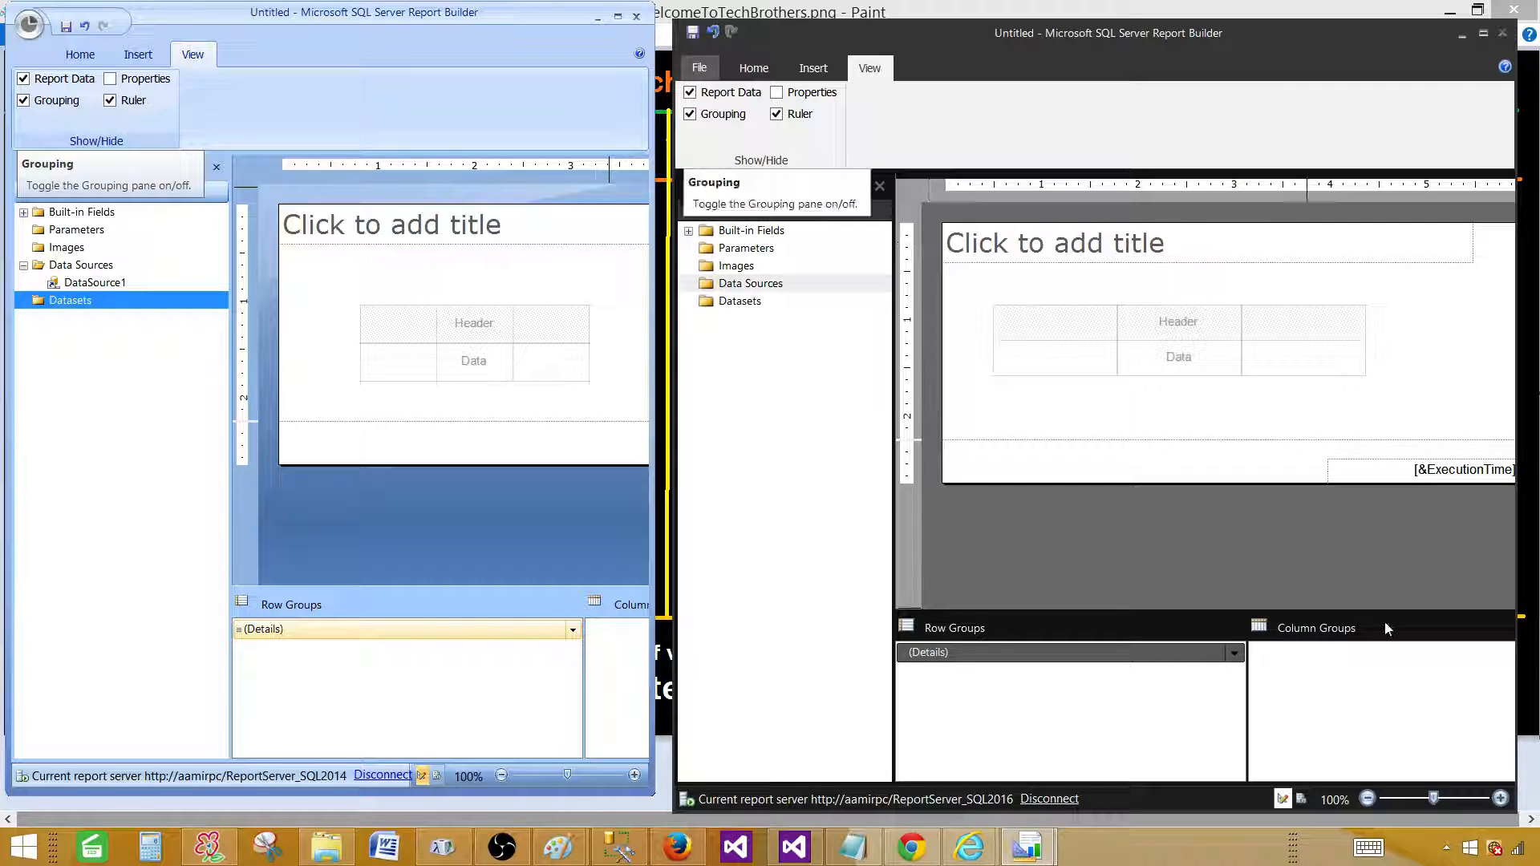
left_click(690, 115)
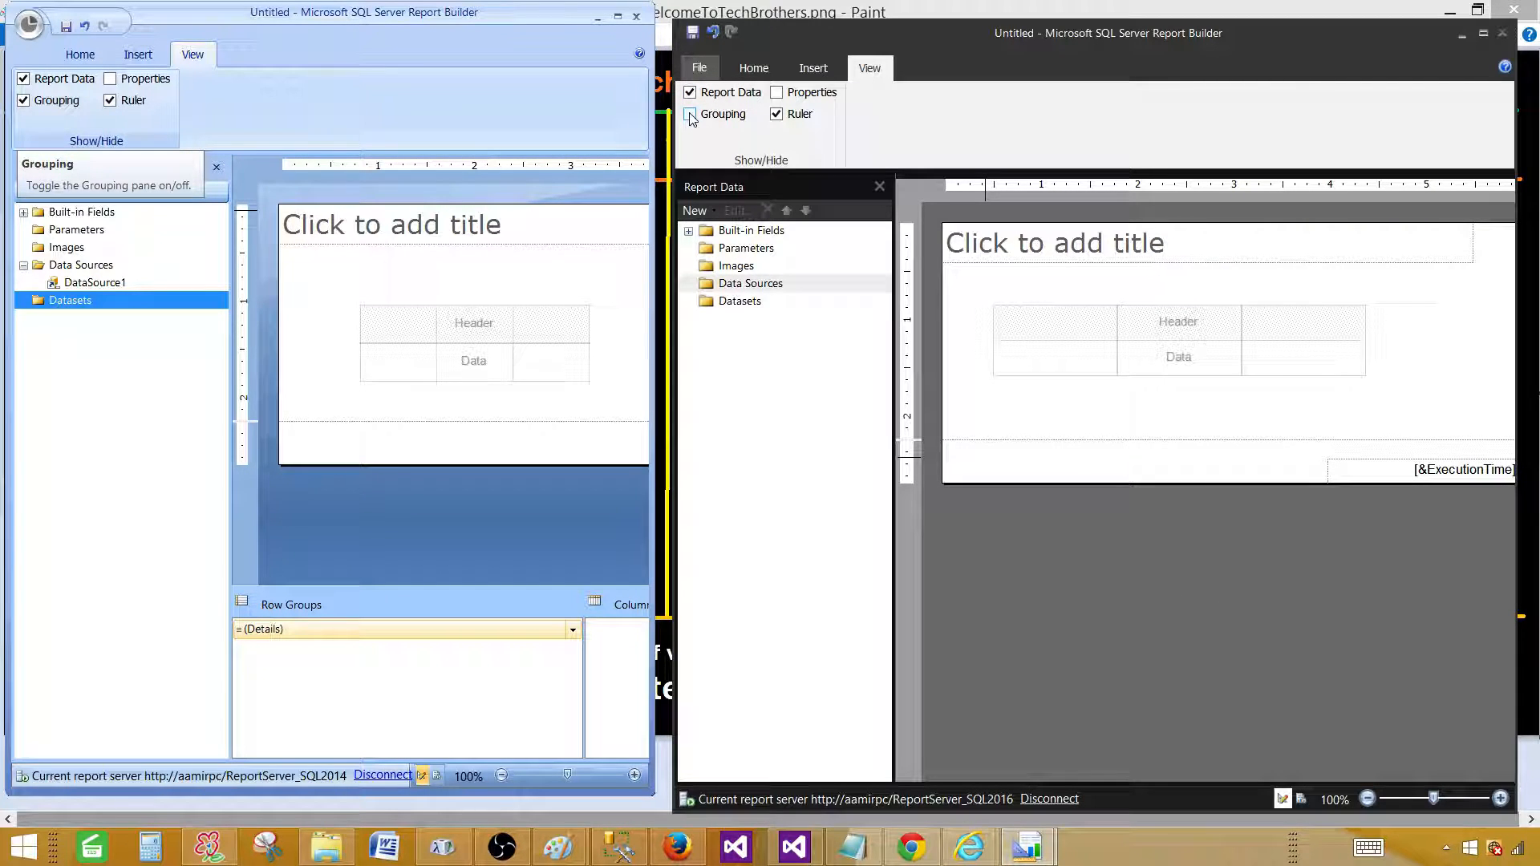
left_click(690, 115)
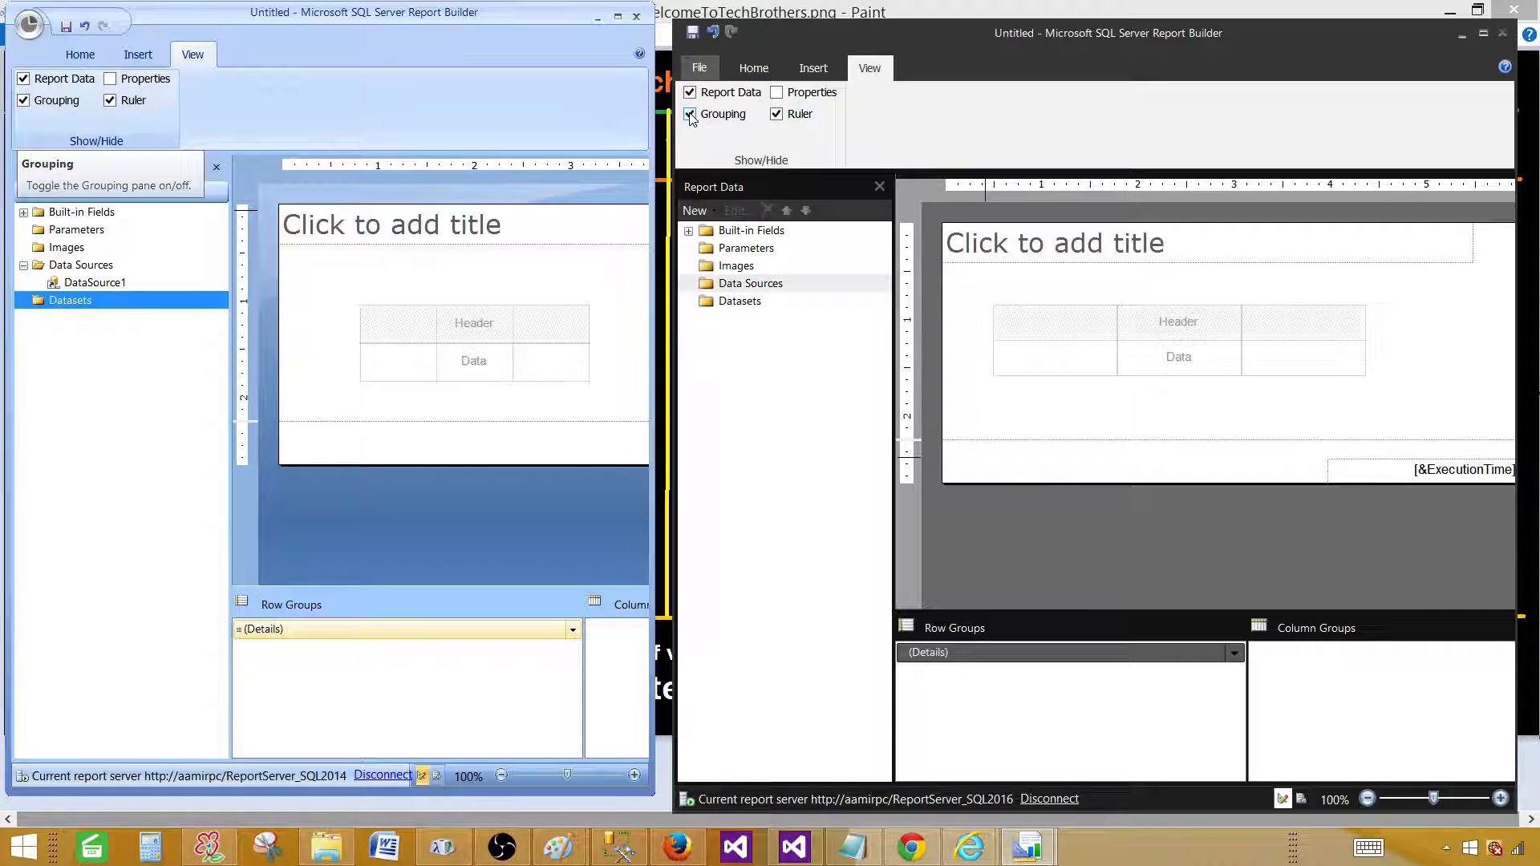
left_click(690, 114)
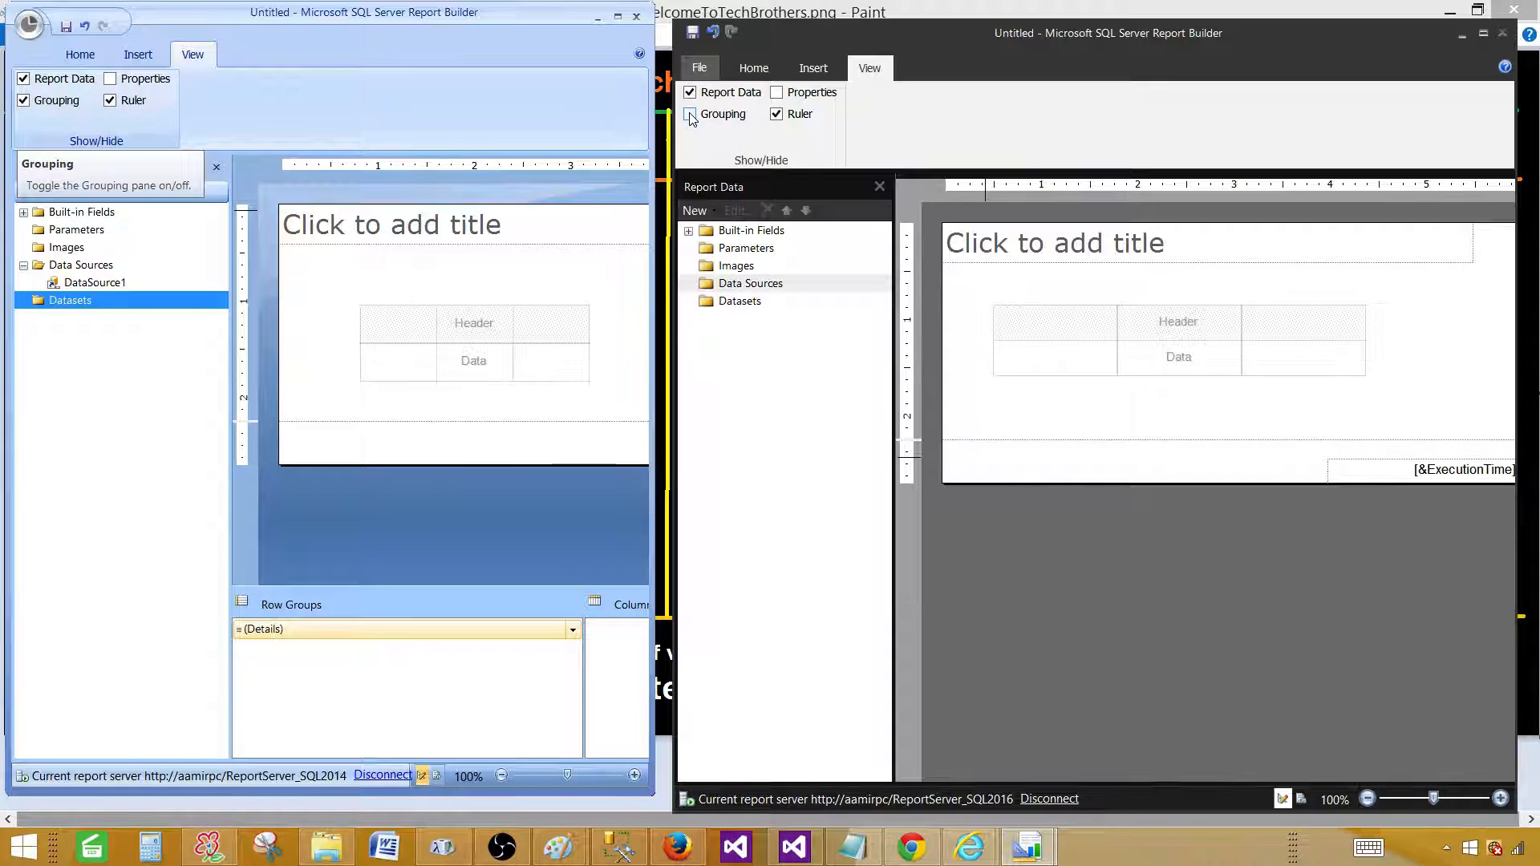
Toggle the rulers off and on, leaving them visible, then select the table on the design surface.
left_click(776, 119)
left_click(782, 120)
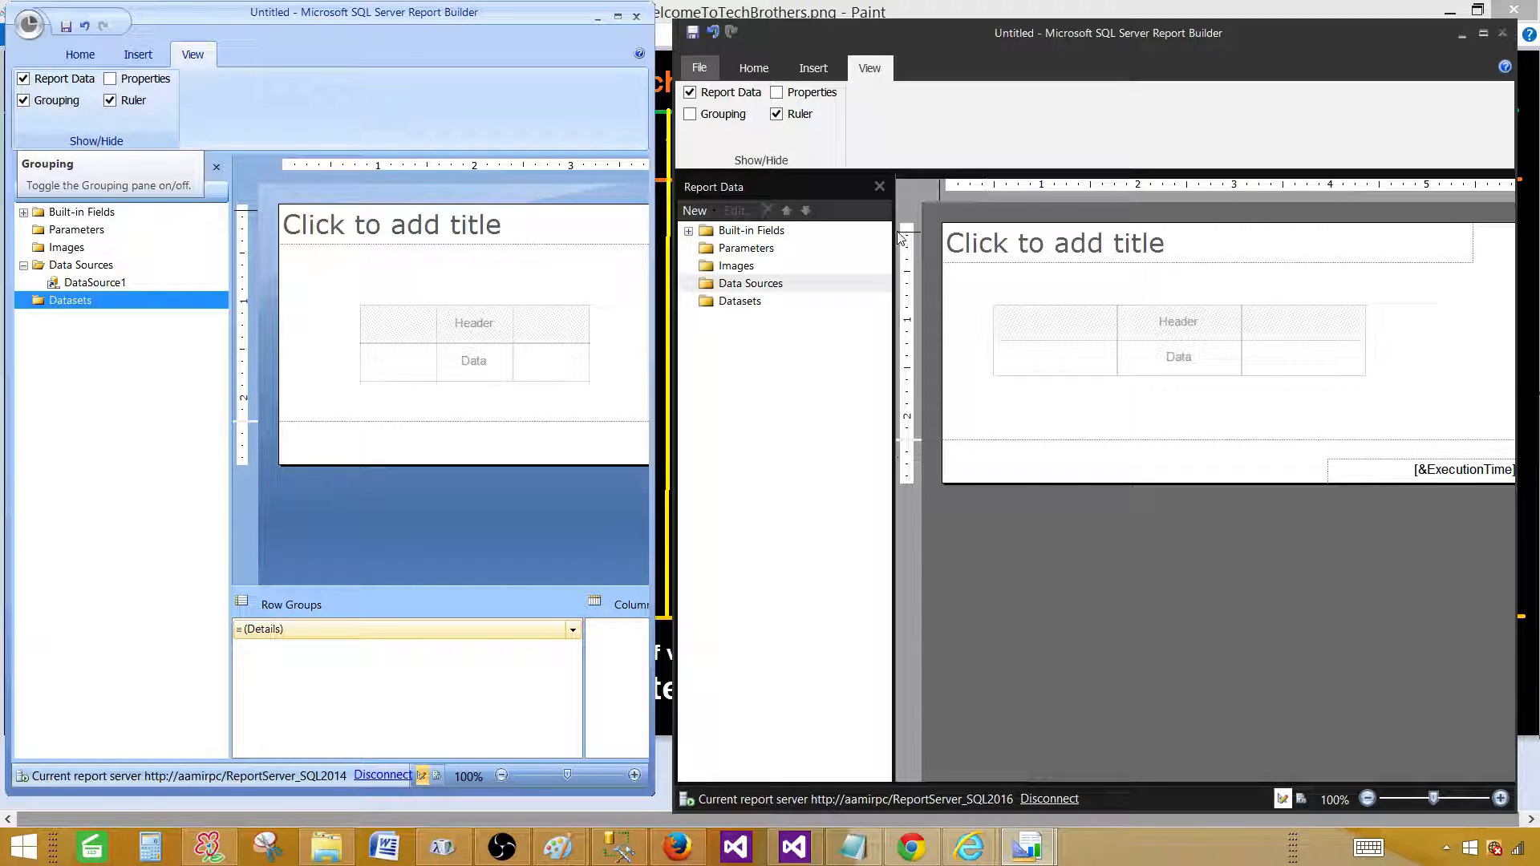
left_click(776, 116)
left_click(777, 116)
left_click(776, 116)
left_click(777, 116)
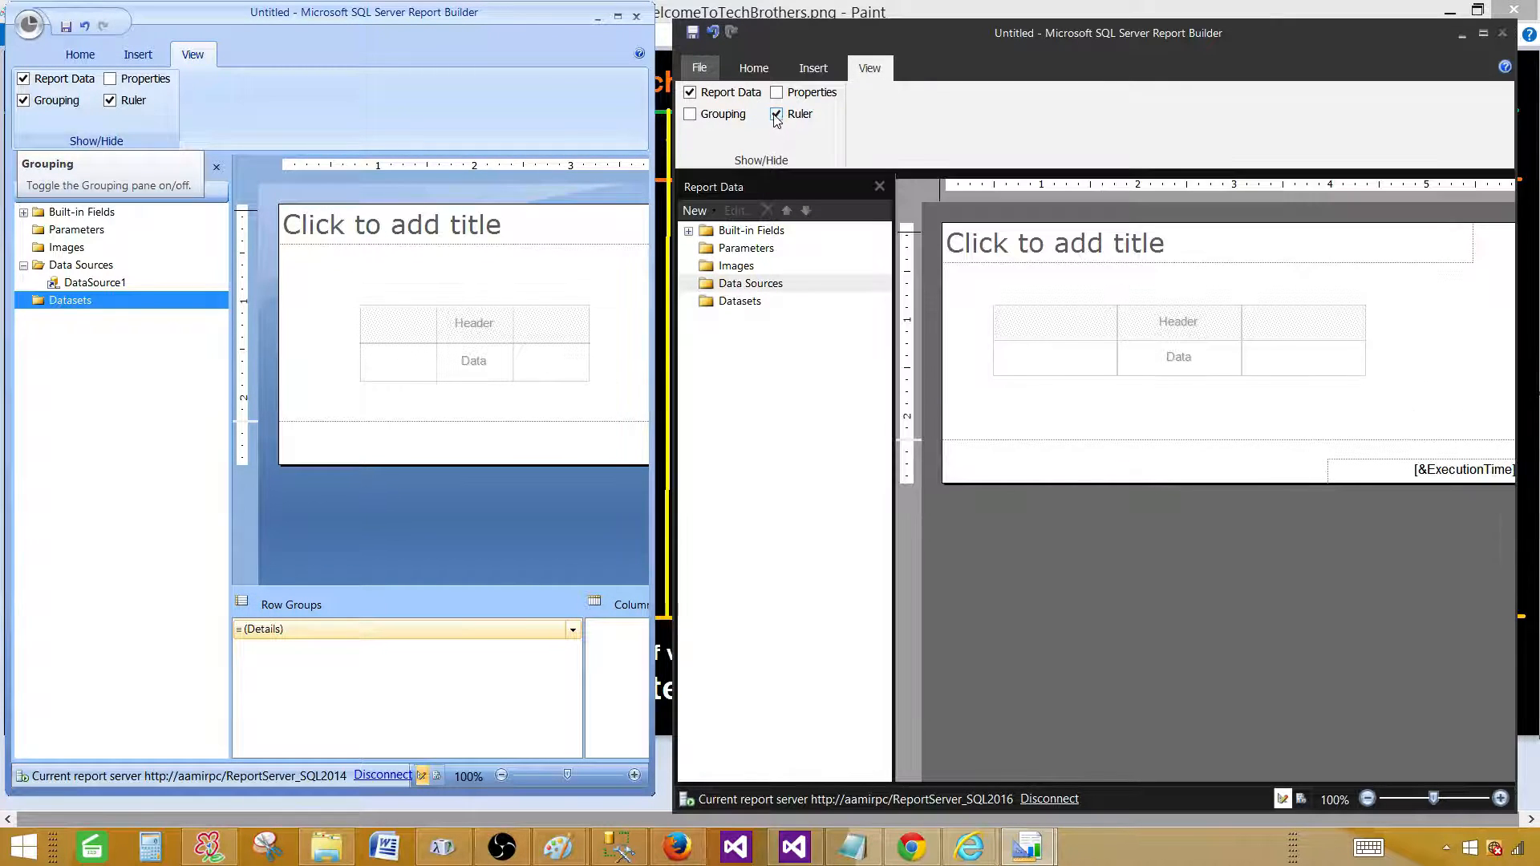
left_click(1061, 320)
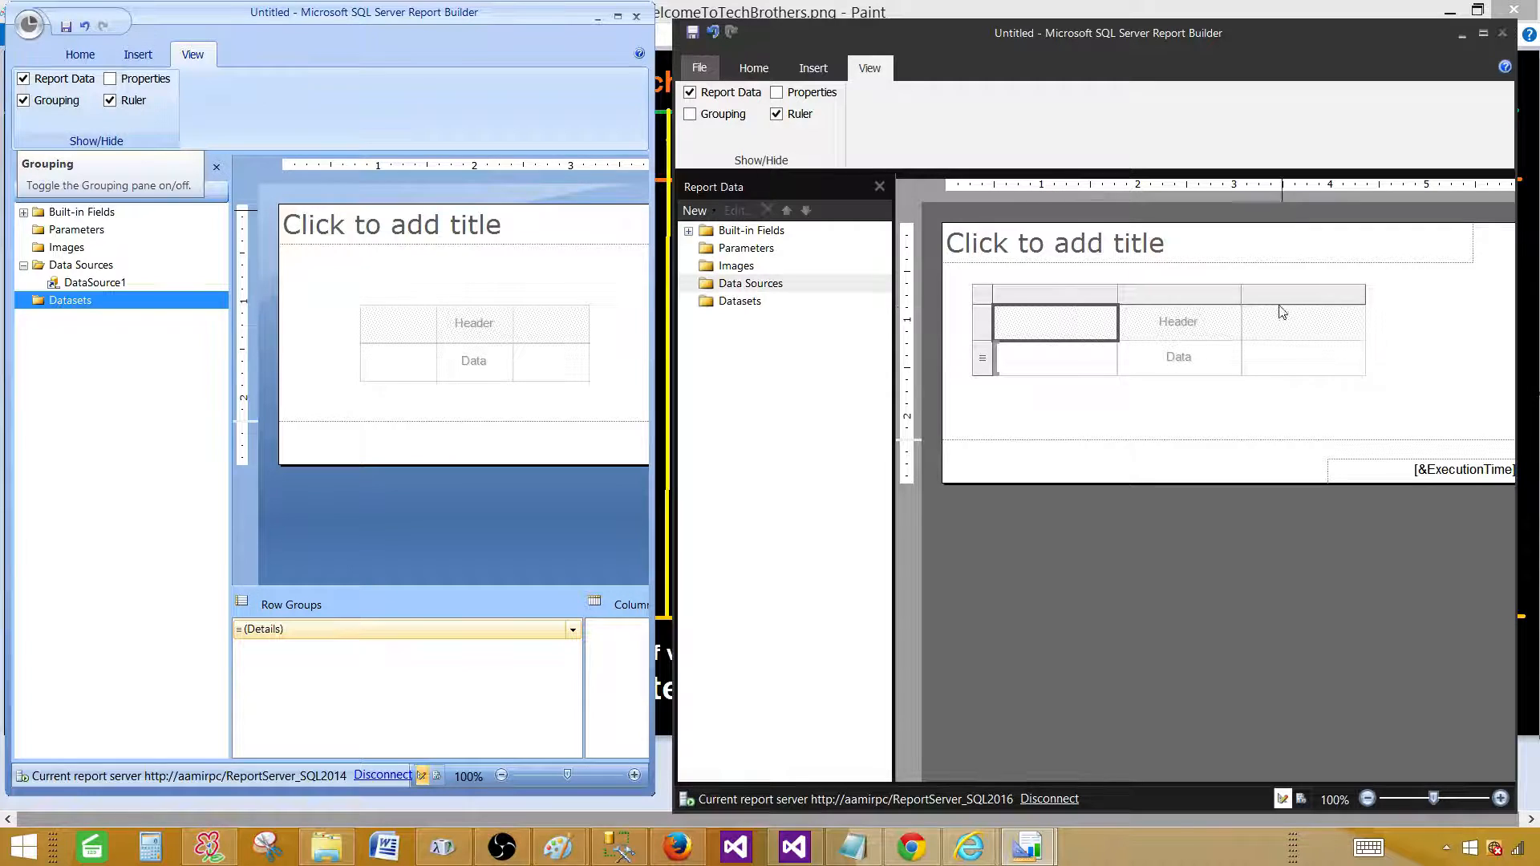
Select the first column of the 2014 report's table.
left_click(1188, 294)
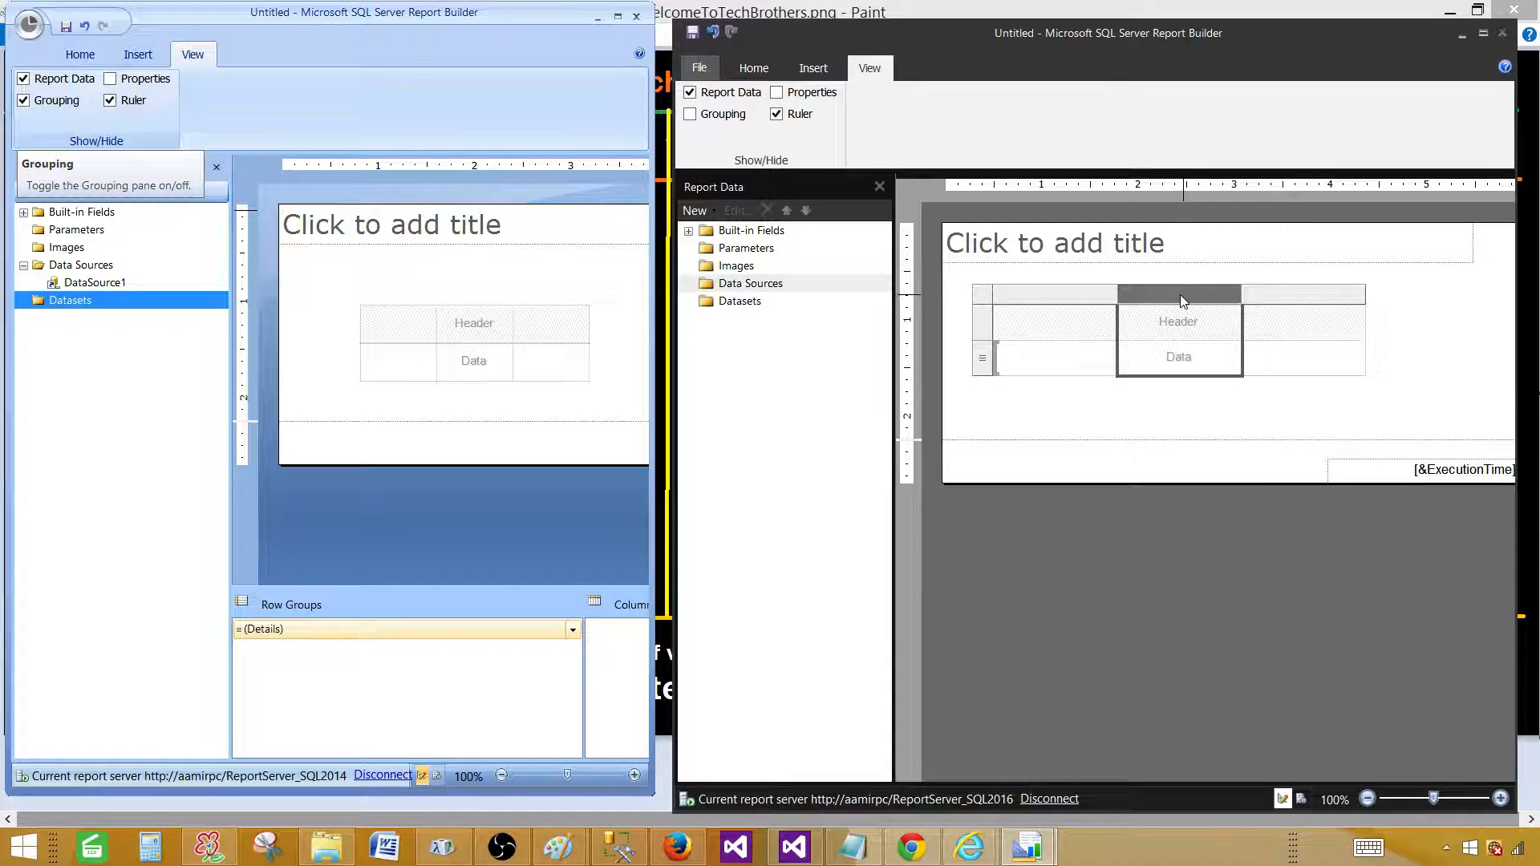
left_click(455, 317)
left_click(424, 298)
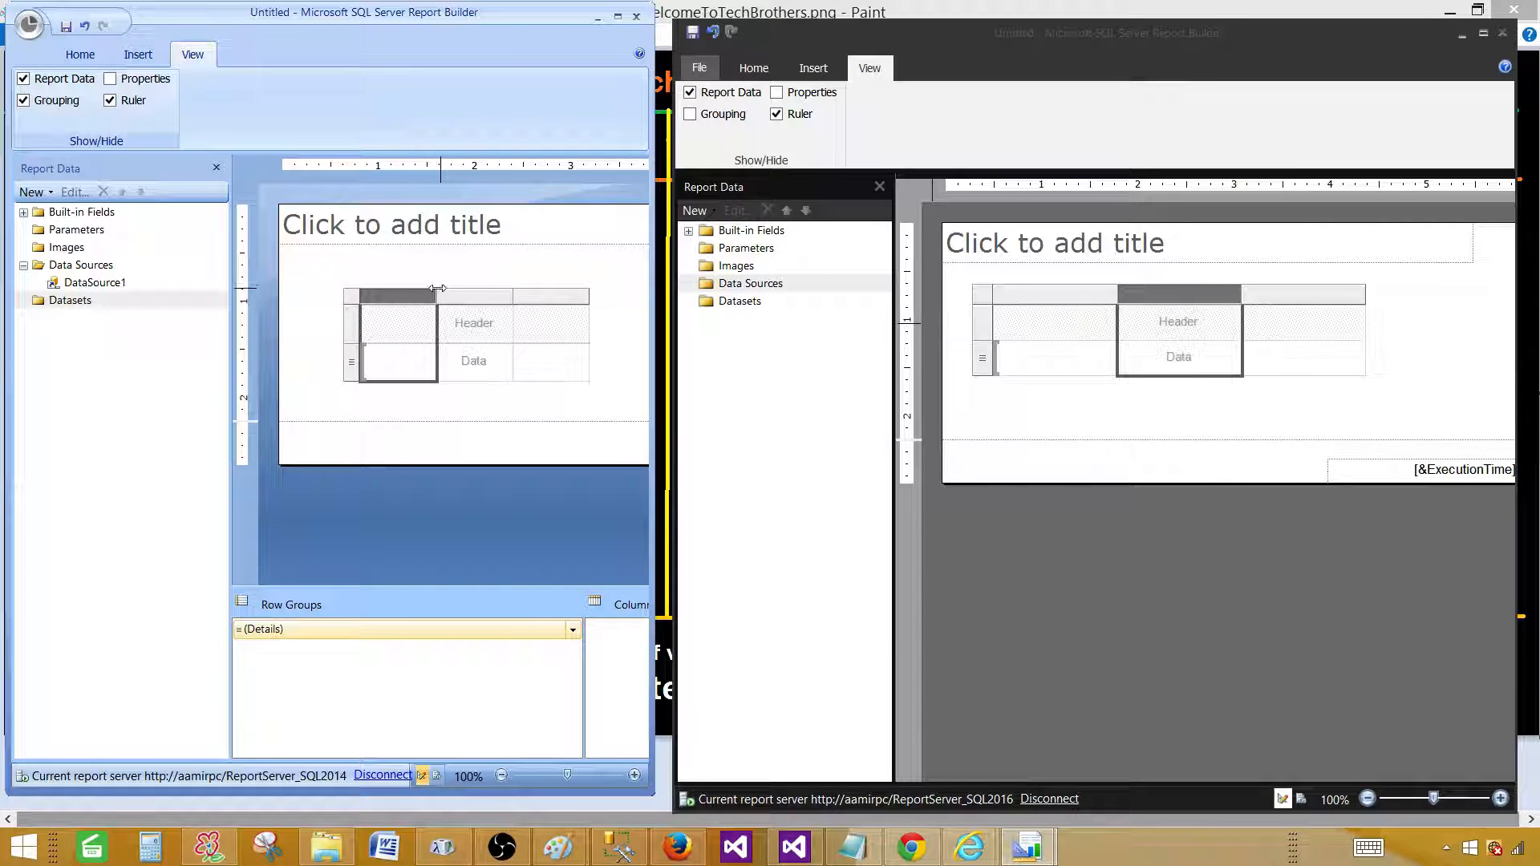
right_click(409, 296)
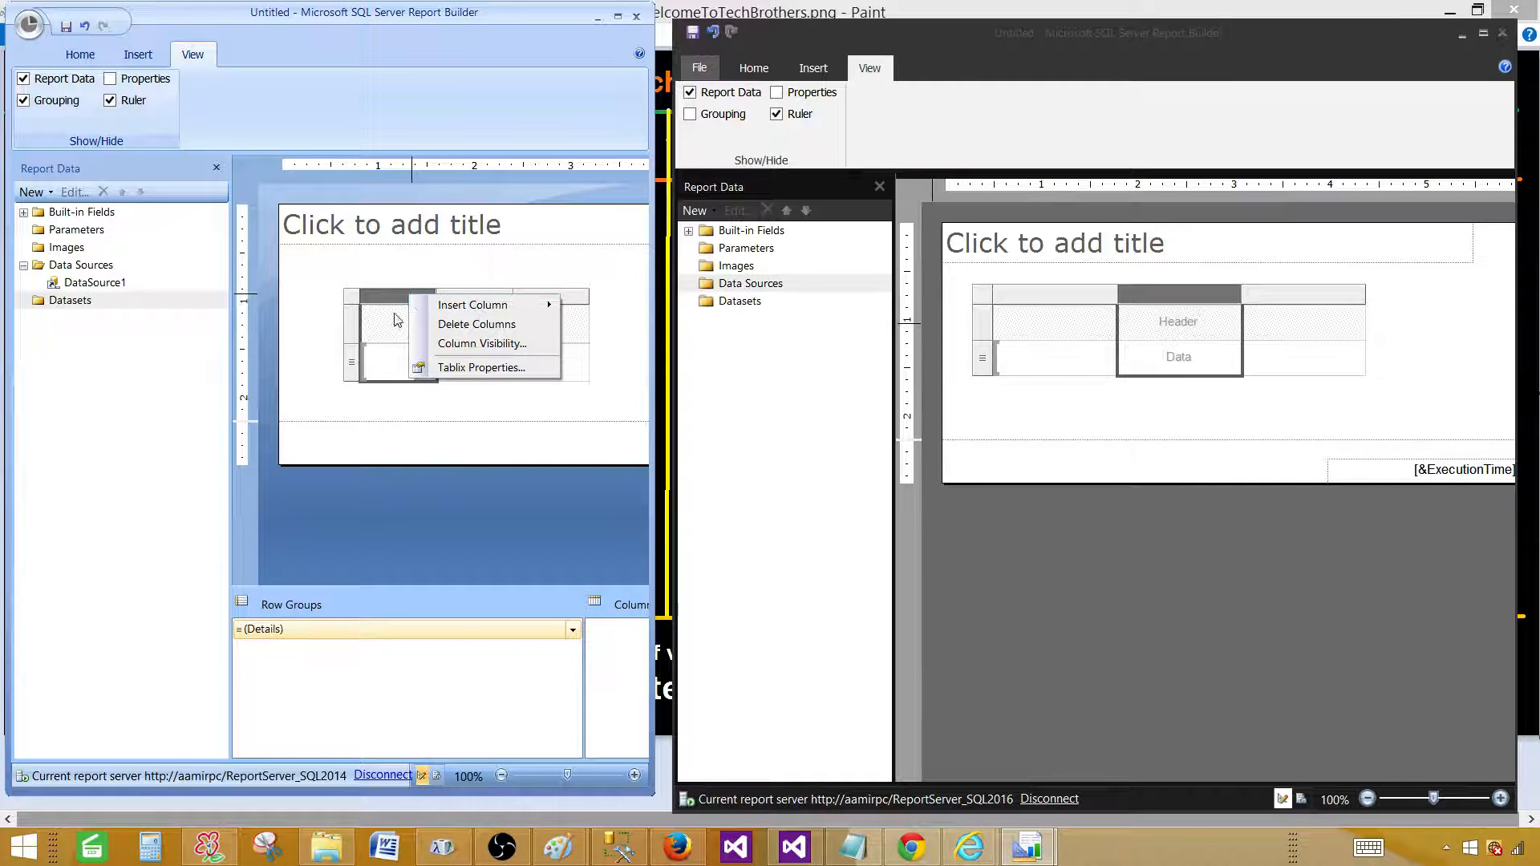
left_click(382, 274)
left_click(398, 308)
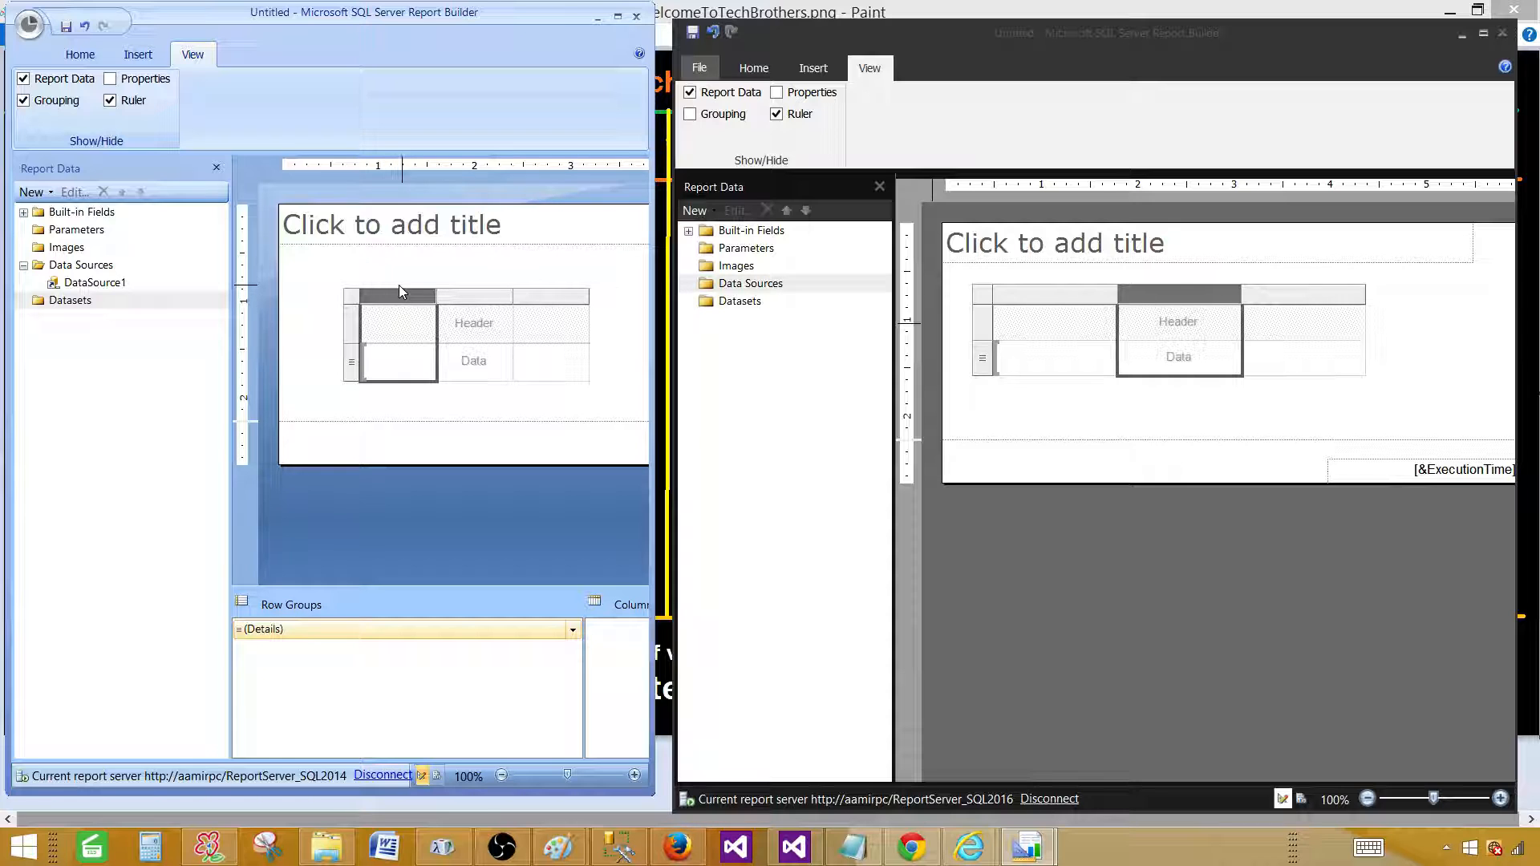
Open and close the table's properties without changes, then turn on the 2014 Properties window.
right_click(401, 295)
left_click(457, 371)
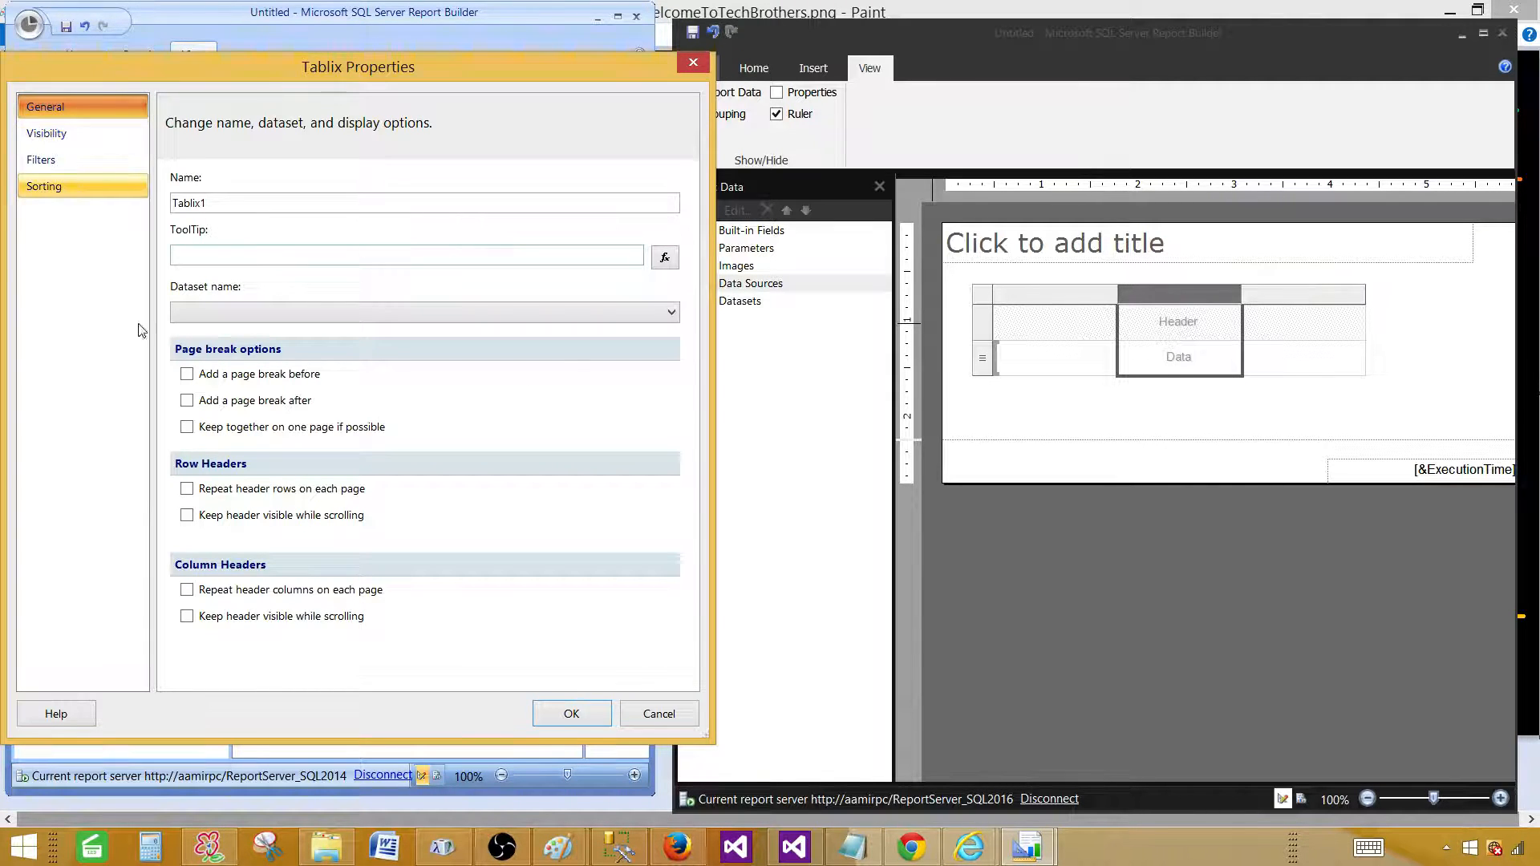
left_click(636, 714)
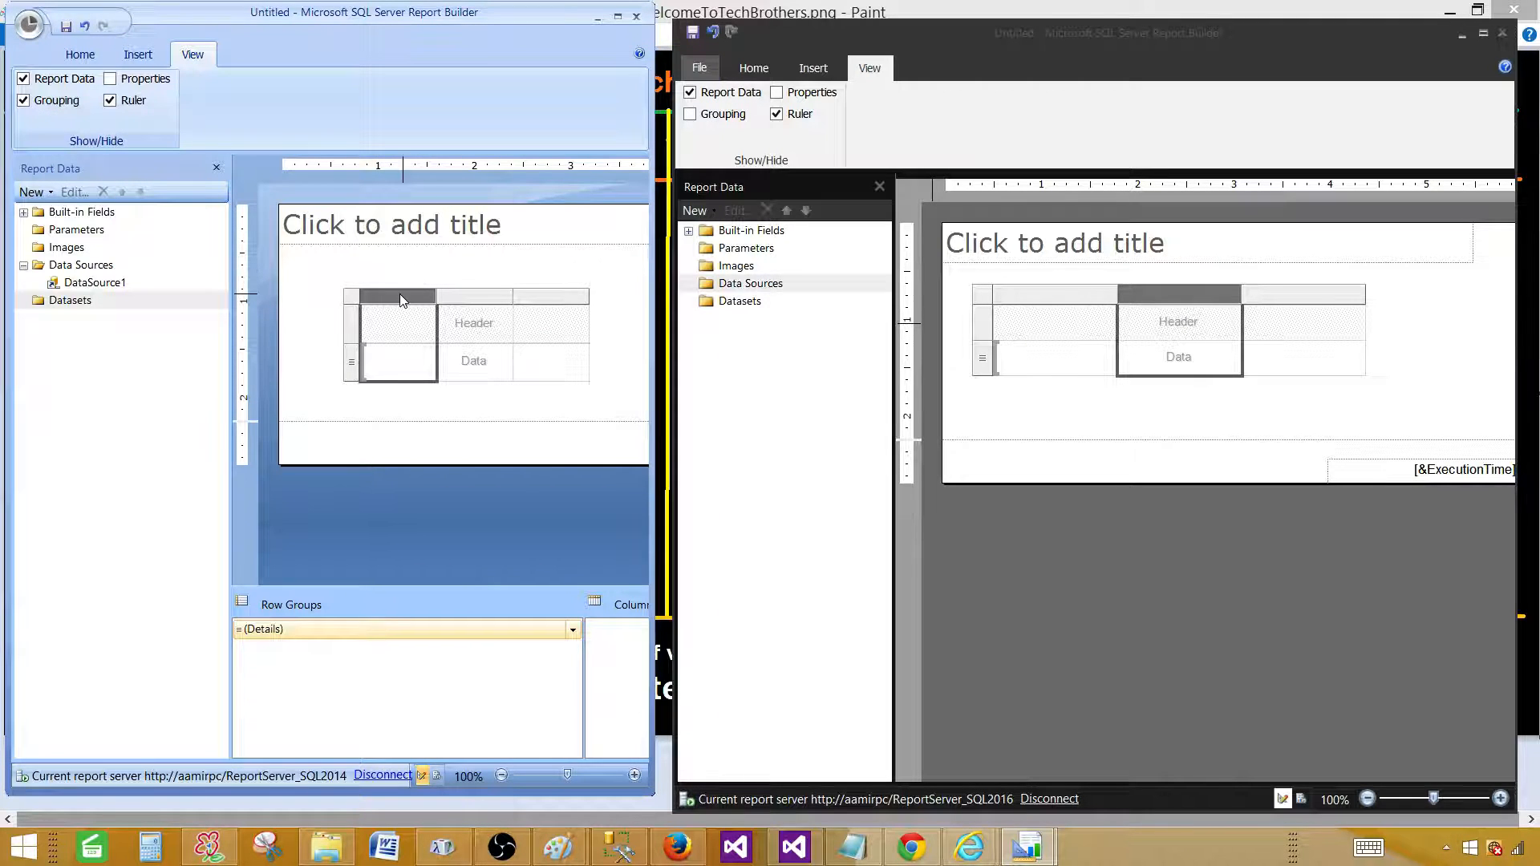
left_click(112, 80)
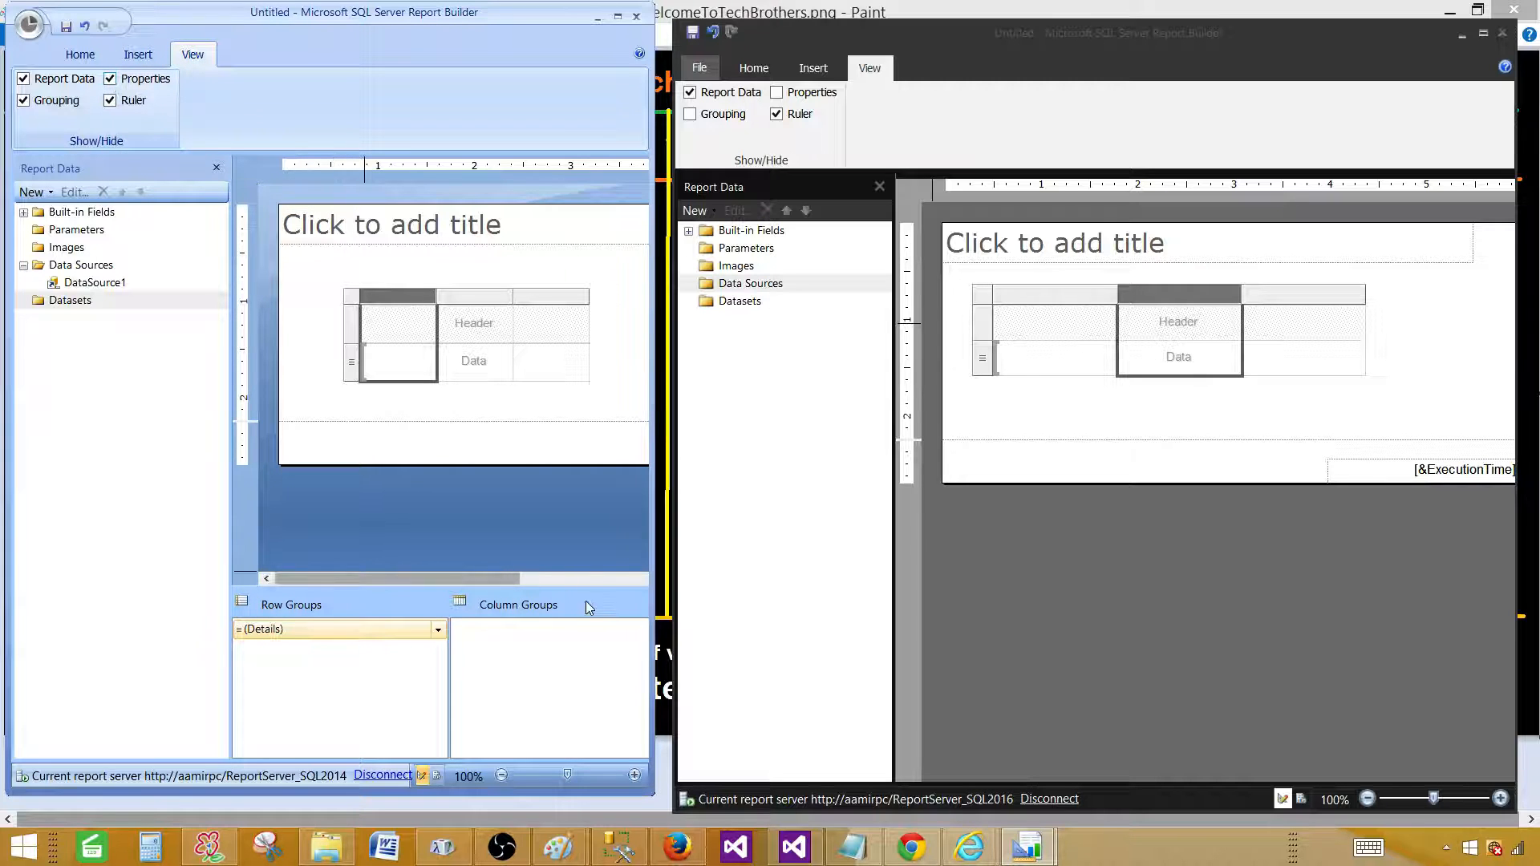
Delete the 2014 report's empty table, insert text box Textbox7 in its place, and maximize the window.
left_click(1073, 386)
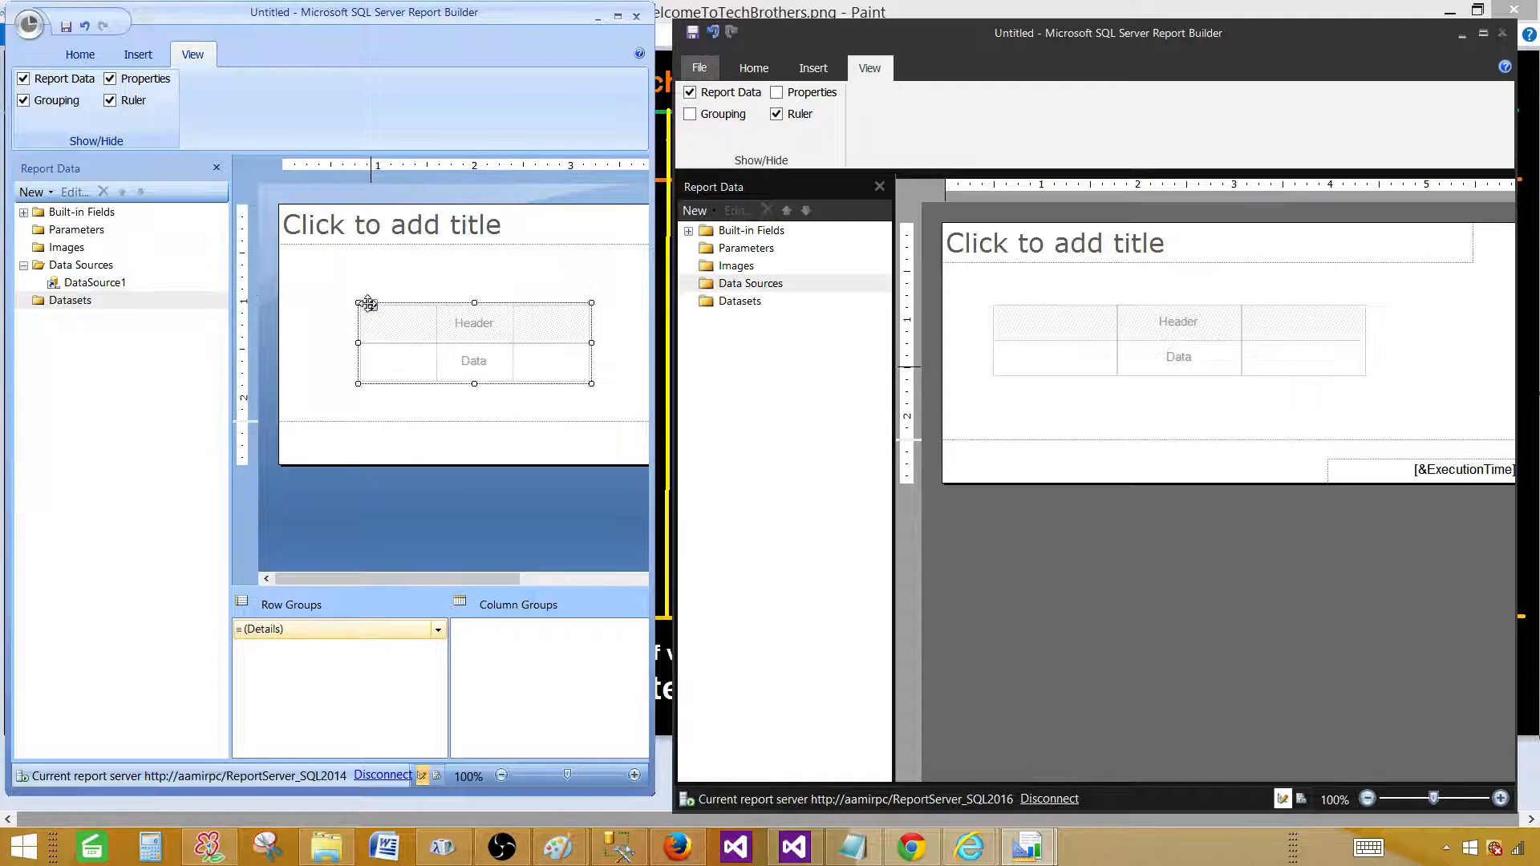
key("Delete")
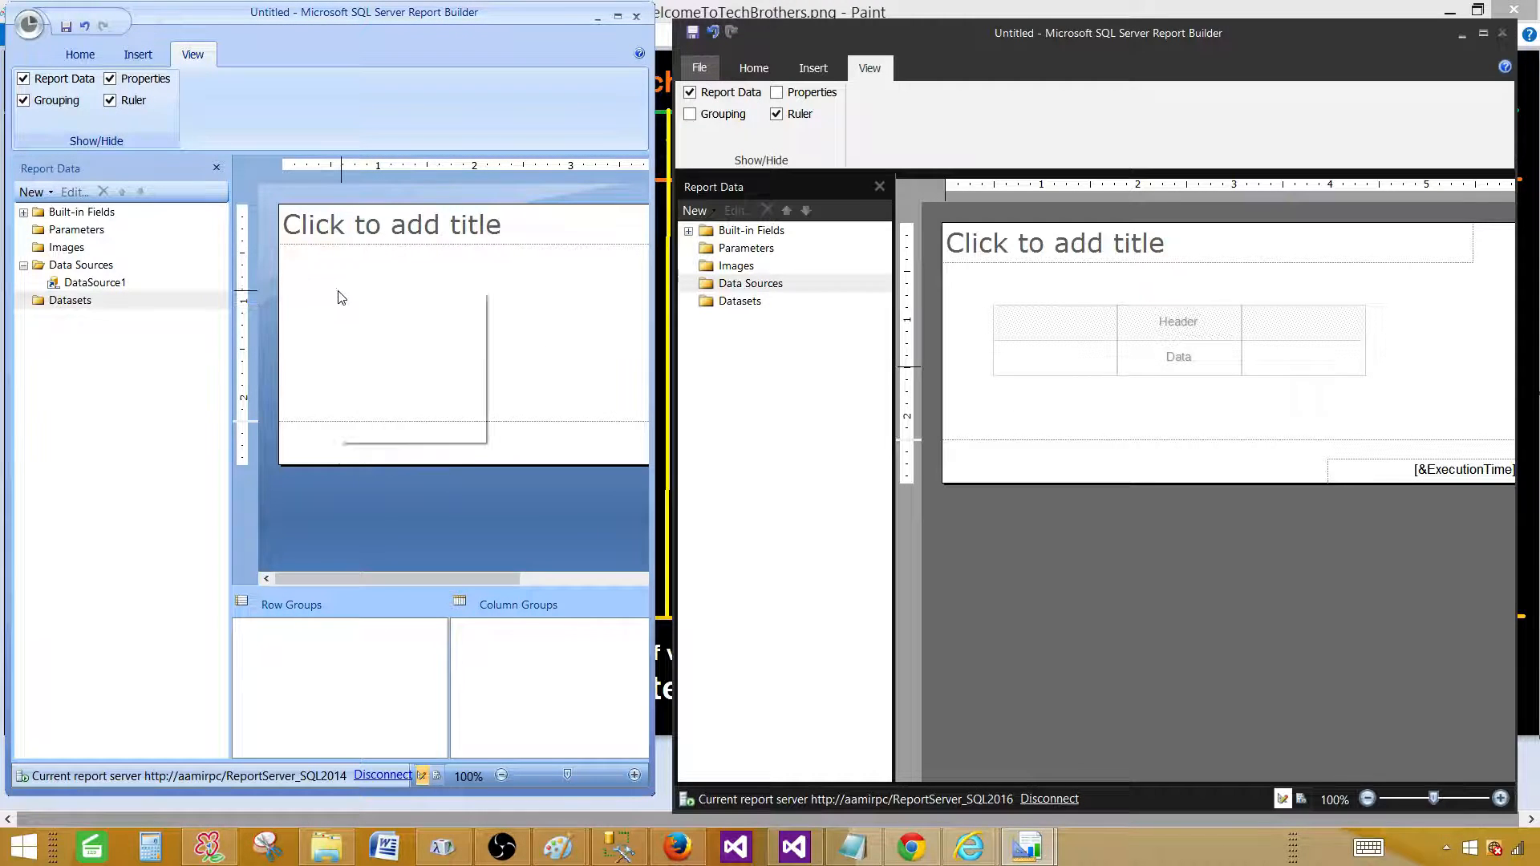
right_click(338, 293)
mouse_move(408, 359)
left_click(529, 361)
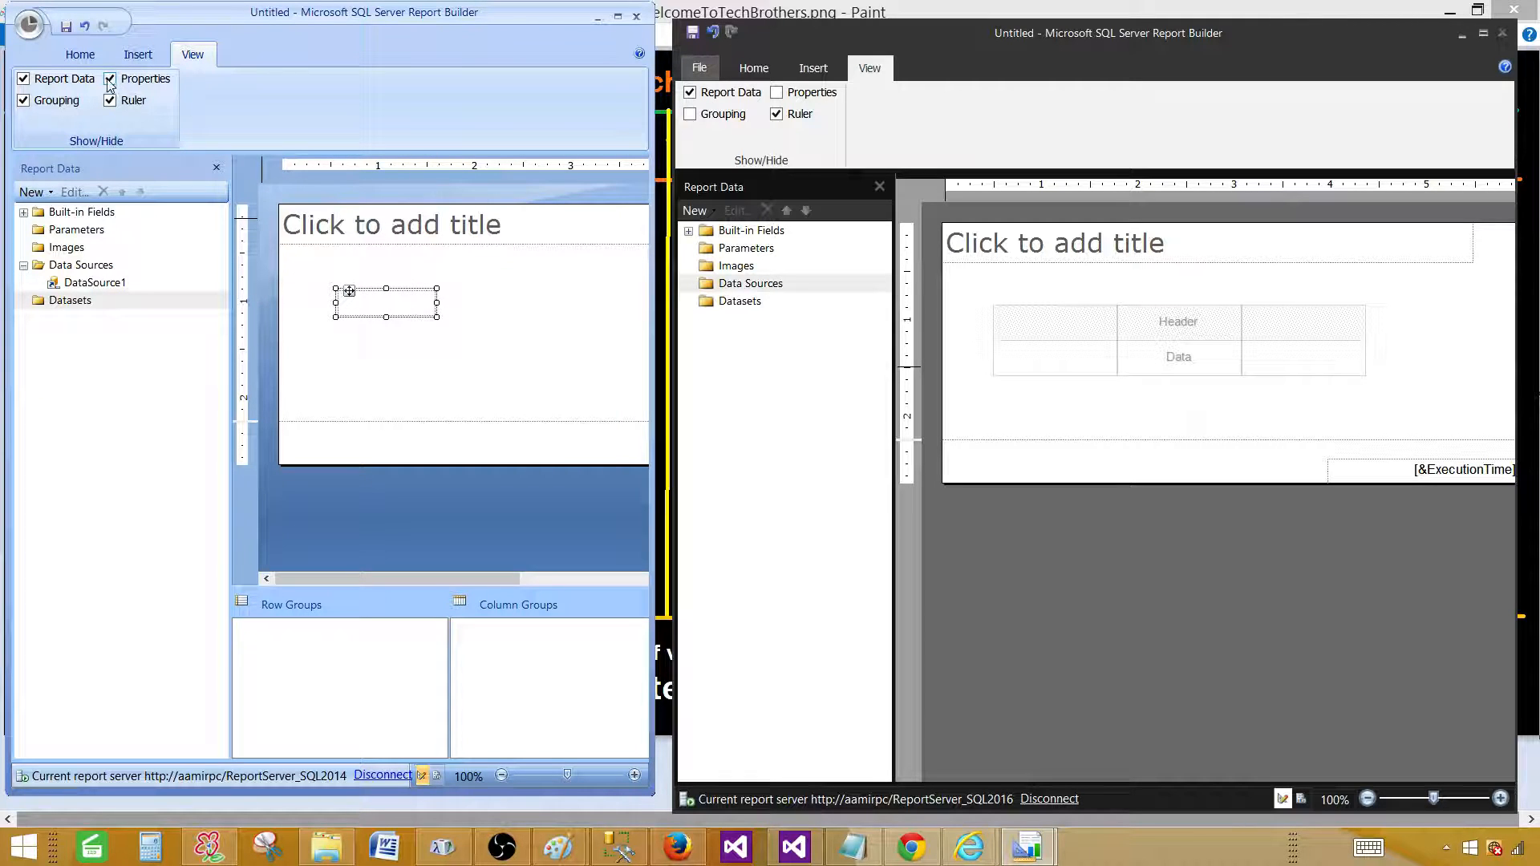
left_click(618, 16)
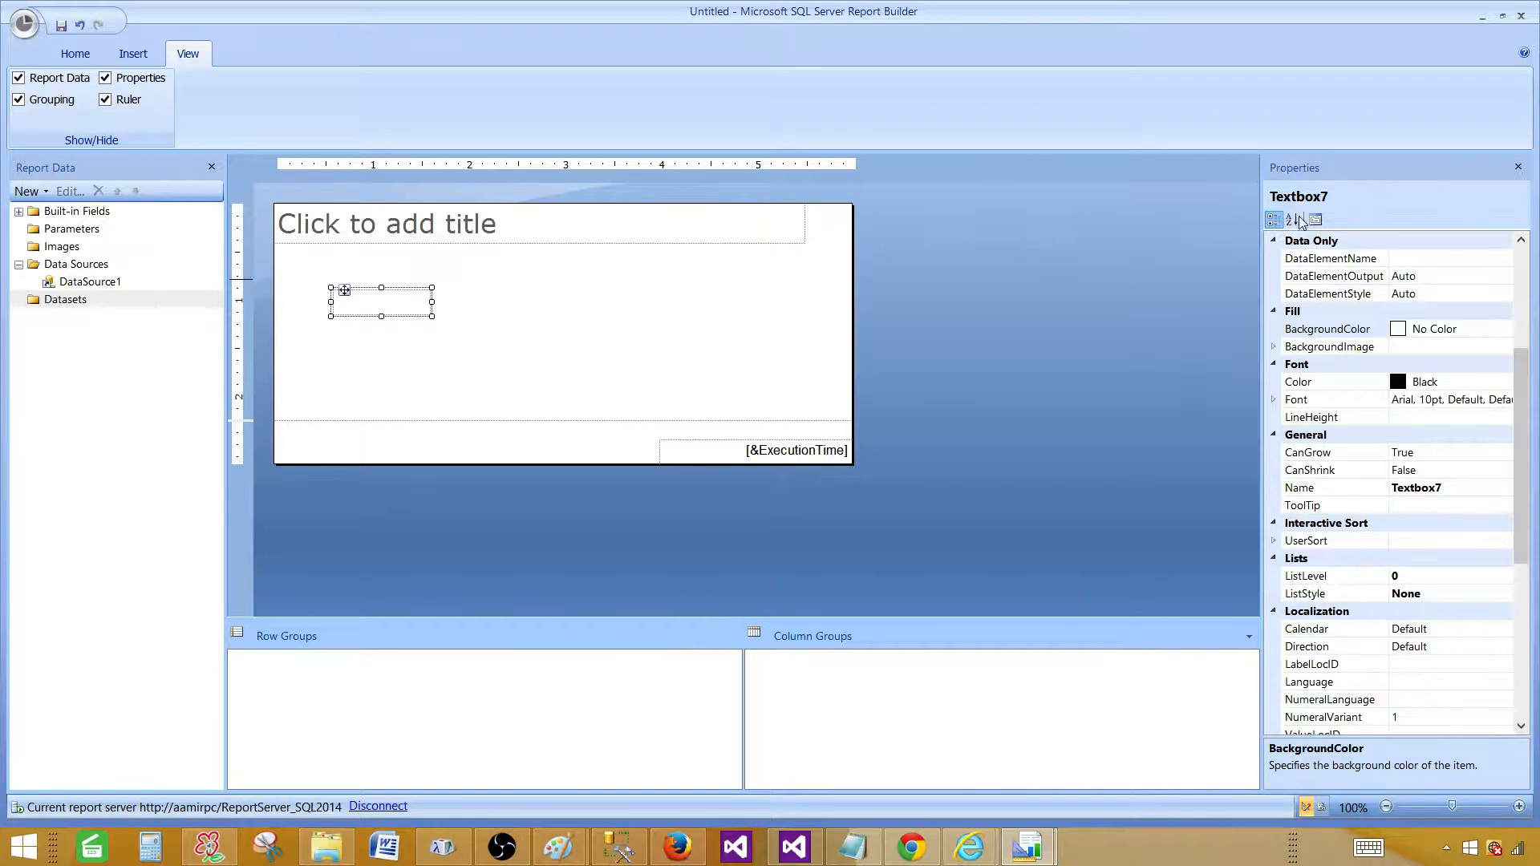
left_click(482, 295)
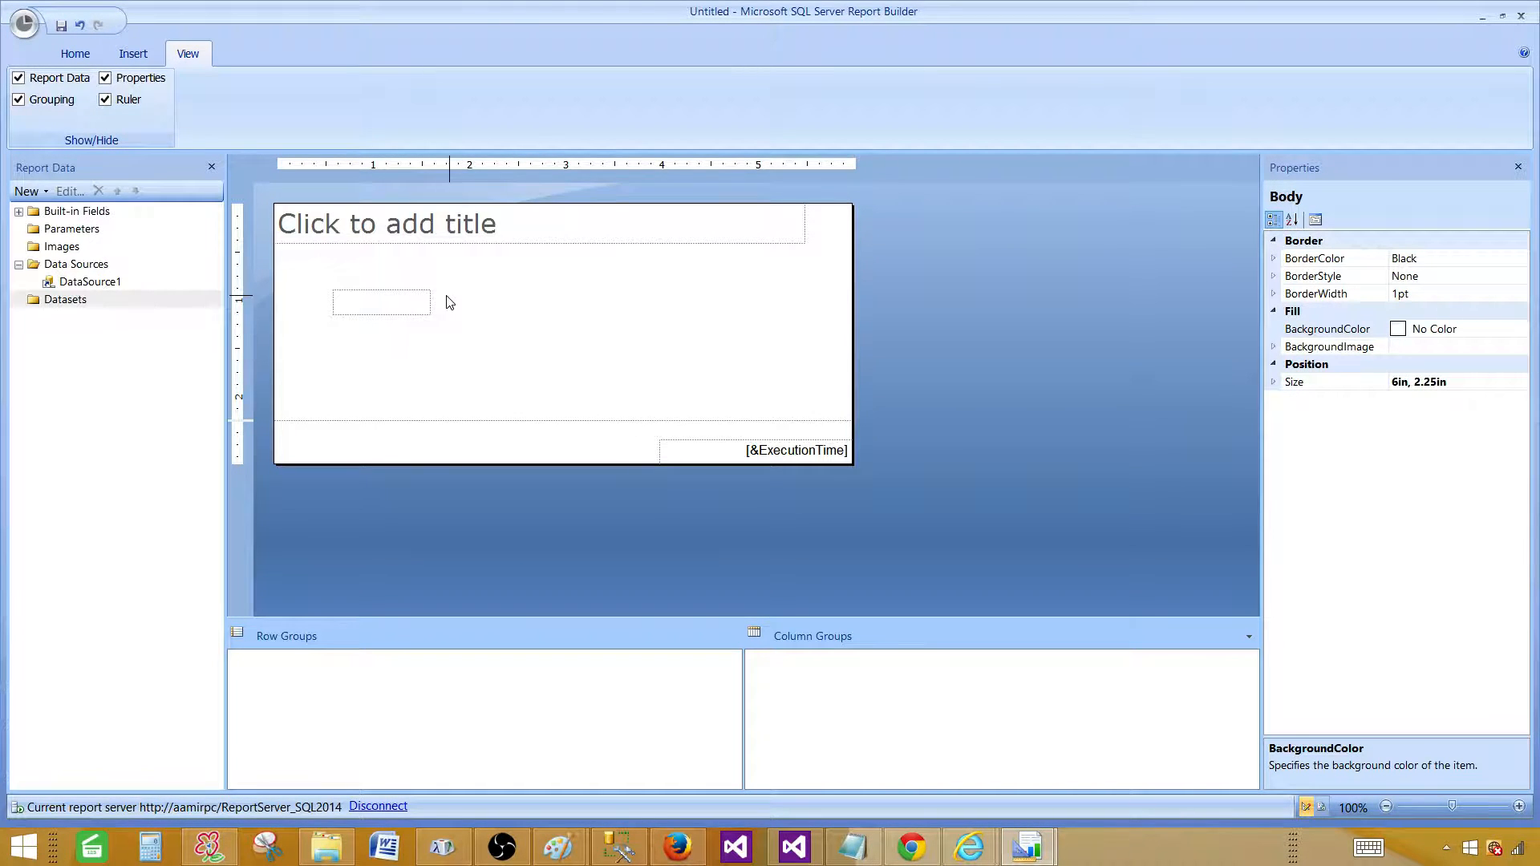
Insert a matrix using an embedded dataset that draws on DataSource1.
right_click(400, 281)
mouse_move(494, 350)
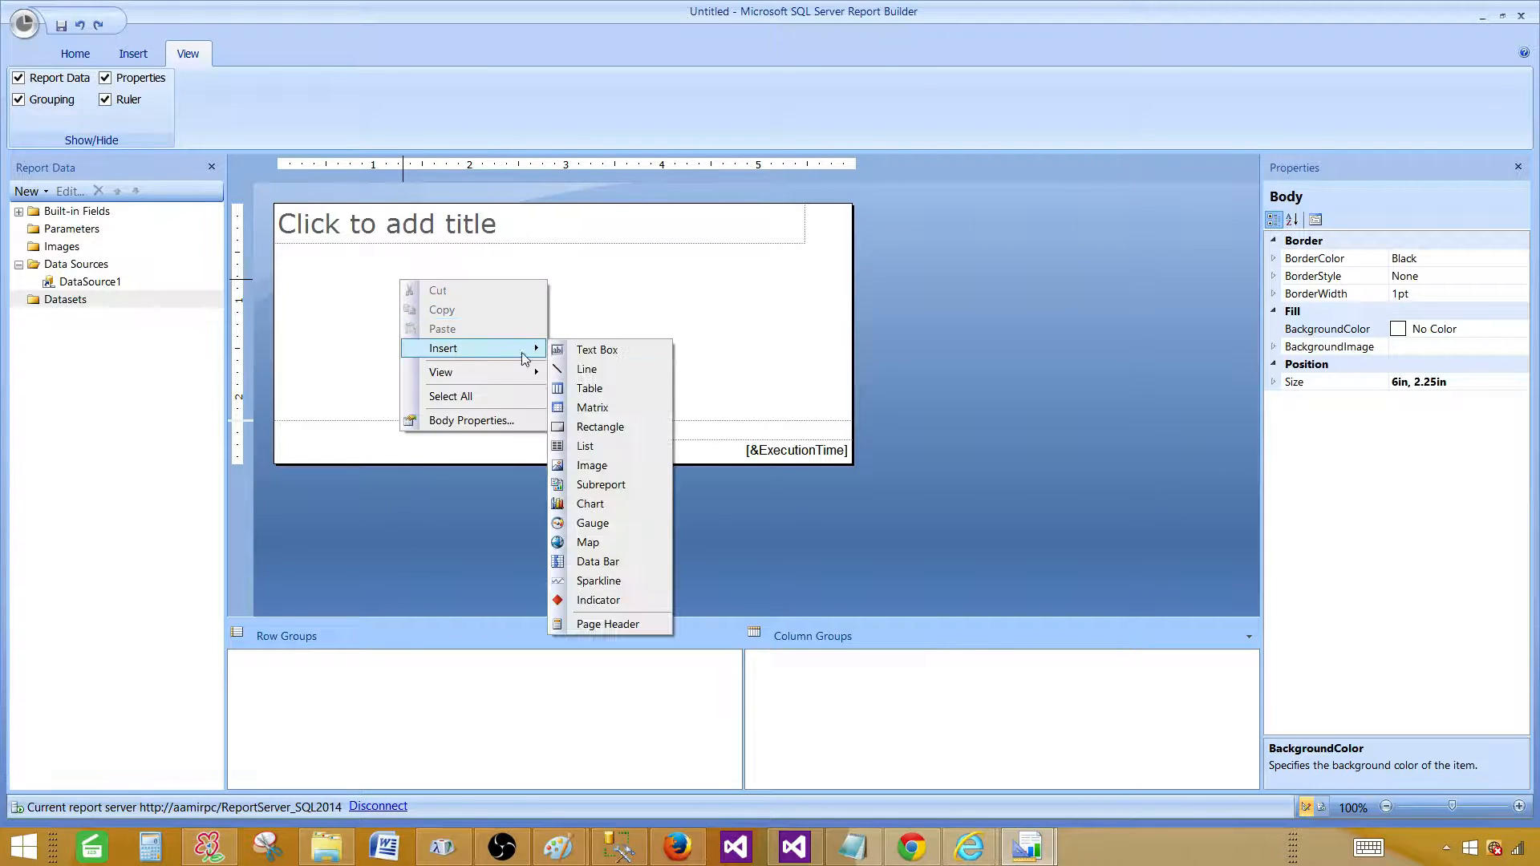
left_click(611, 407)
left_click(960, 756)
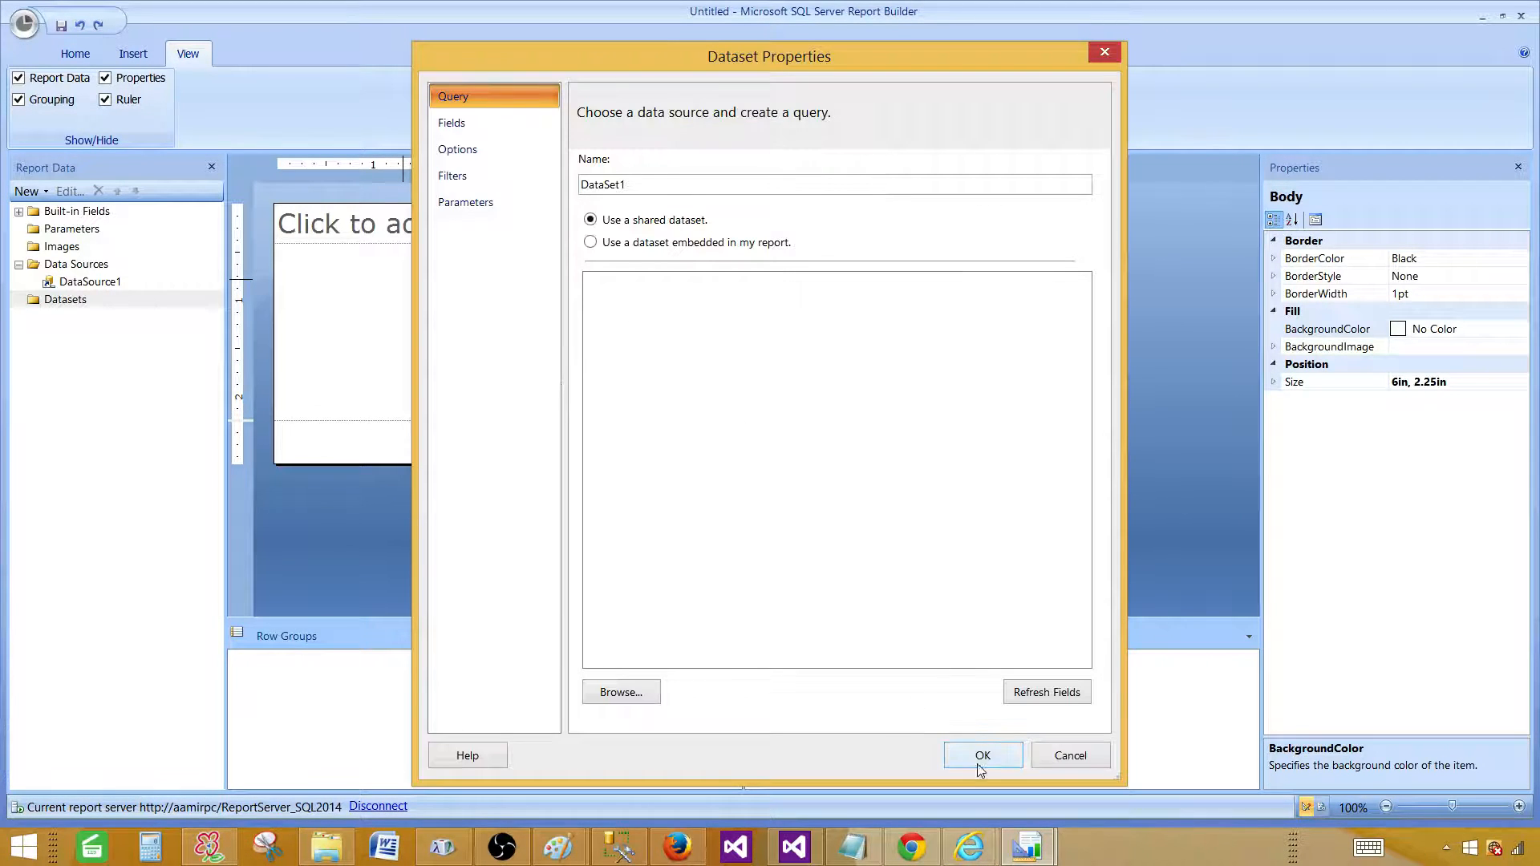
left_click(966, 411)
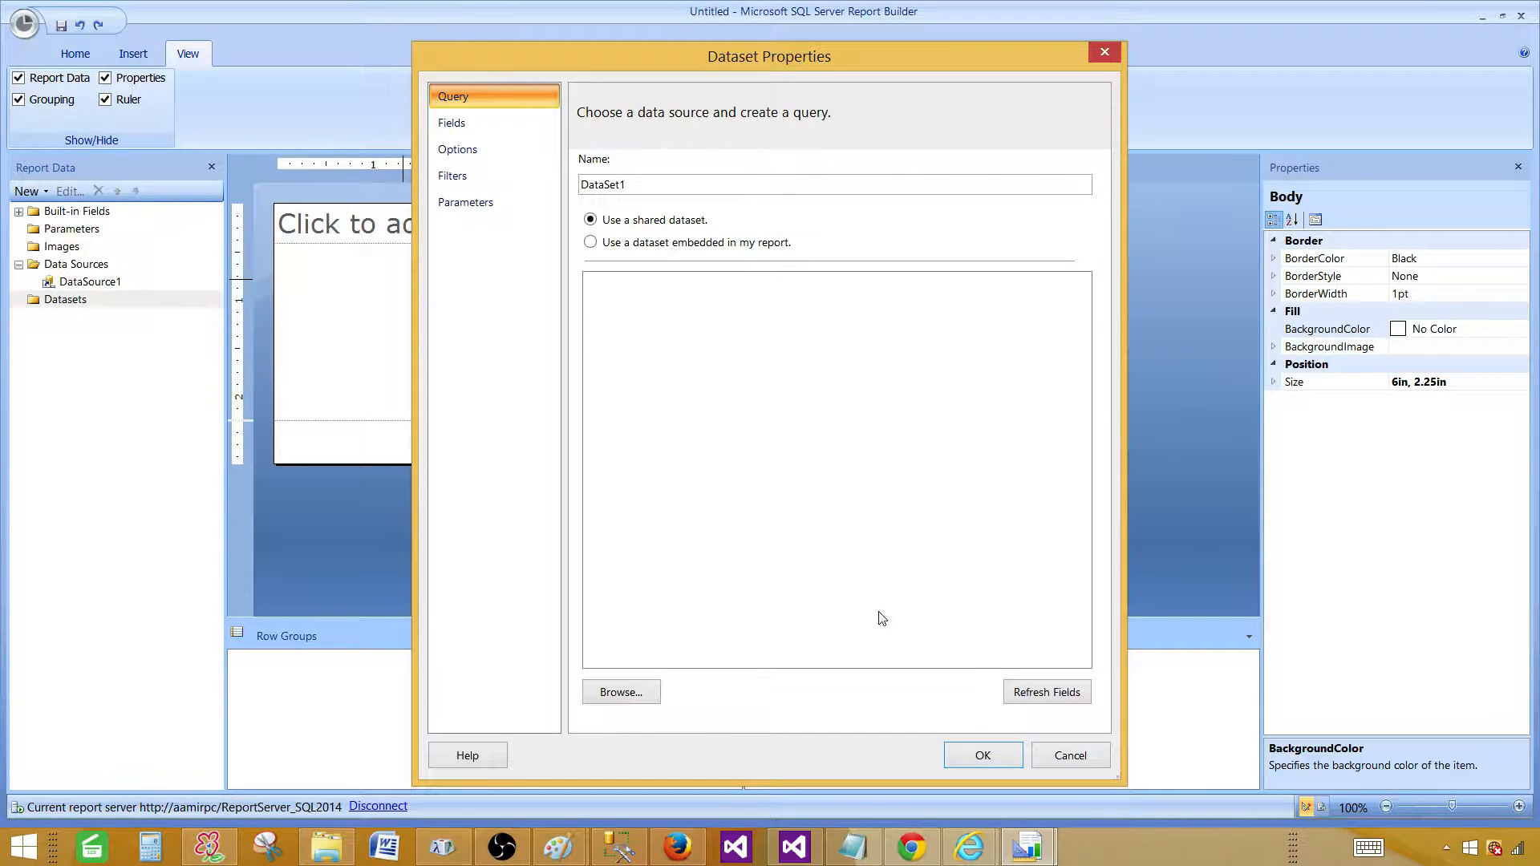
left_click(590, 243)
left_click(623, 312)
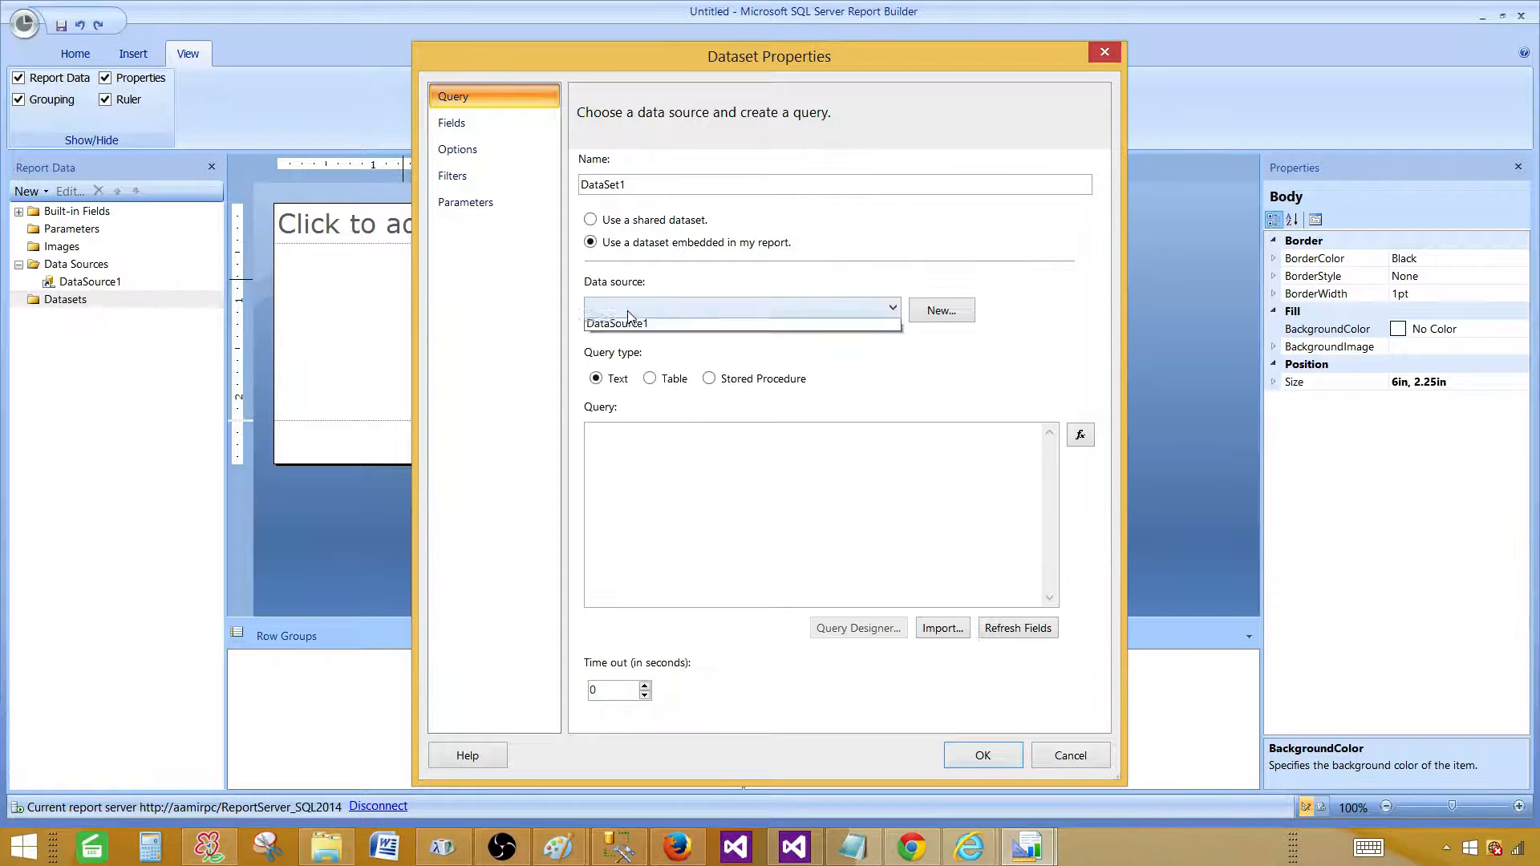
left_click(636, 325)
left_click(989, 755)
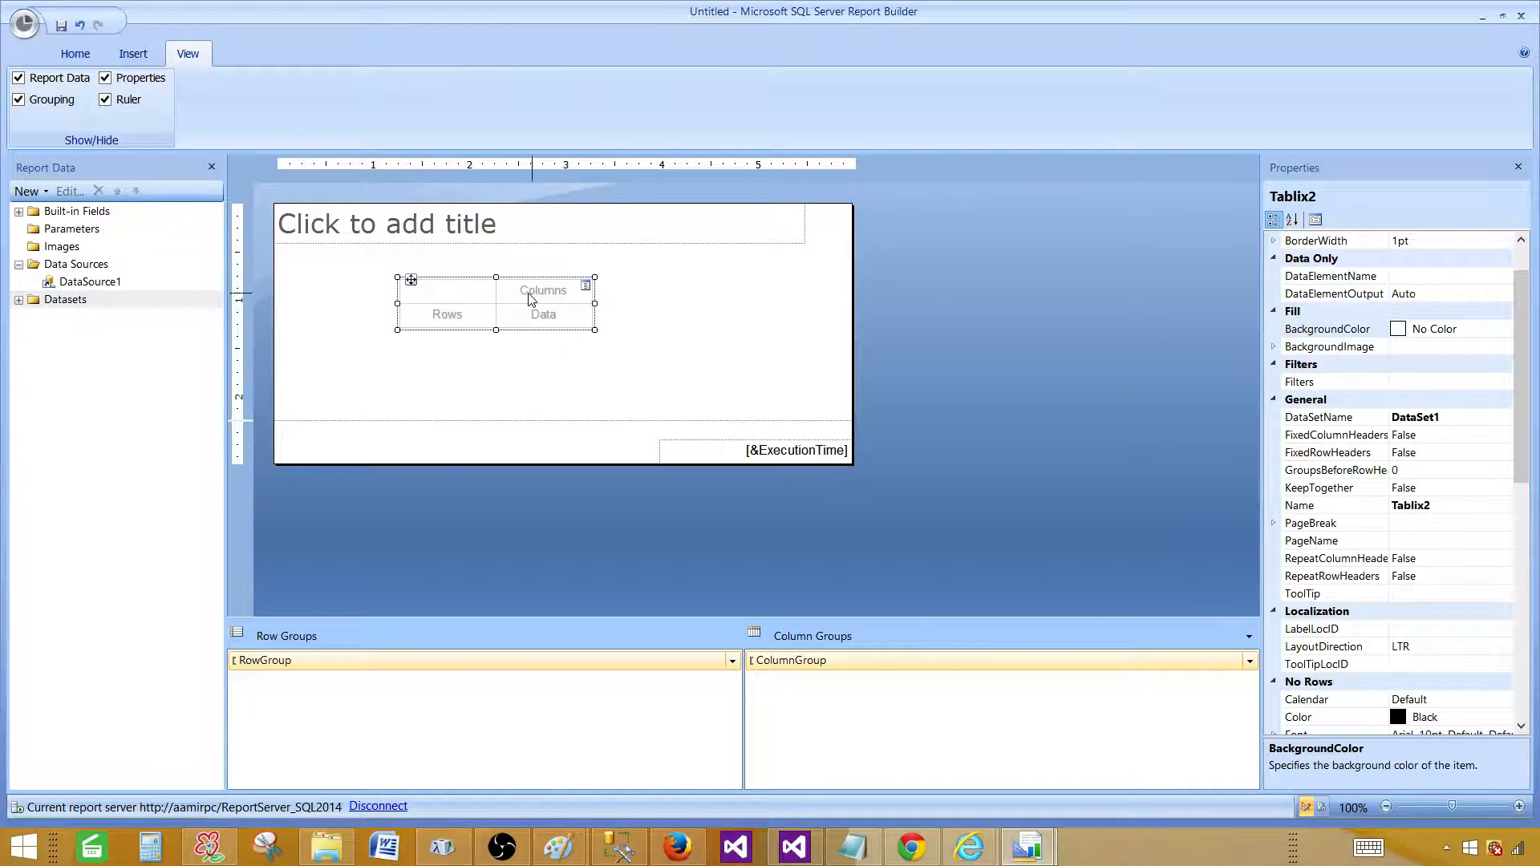
Select the new matrix, hide the Properties window, and restore the 2014 window to half the screen.
left_click(619, 289)
double_click(406, 287)
left_click(404, 274)
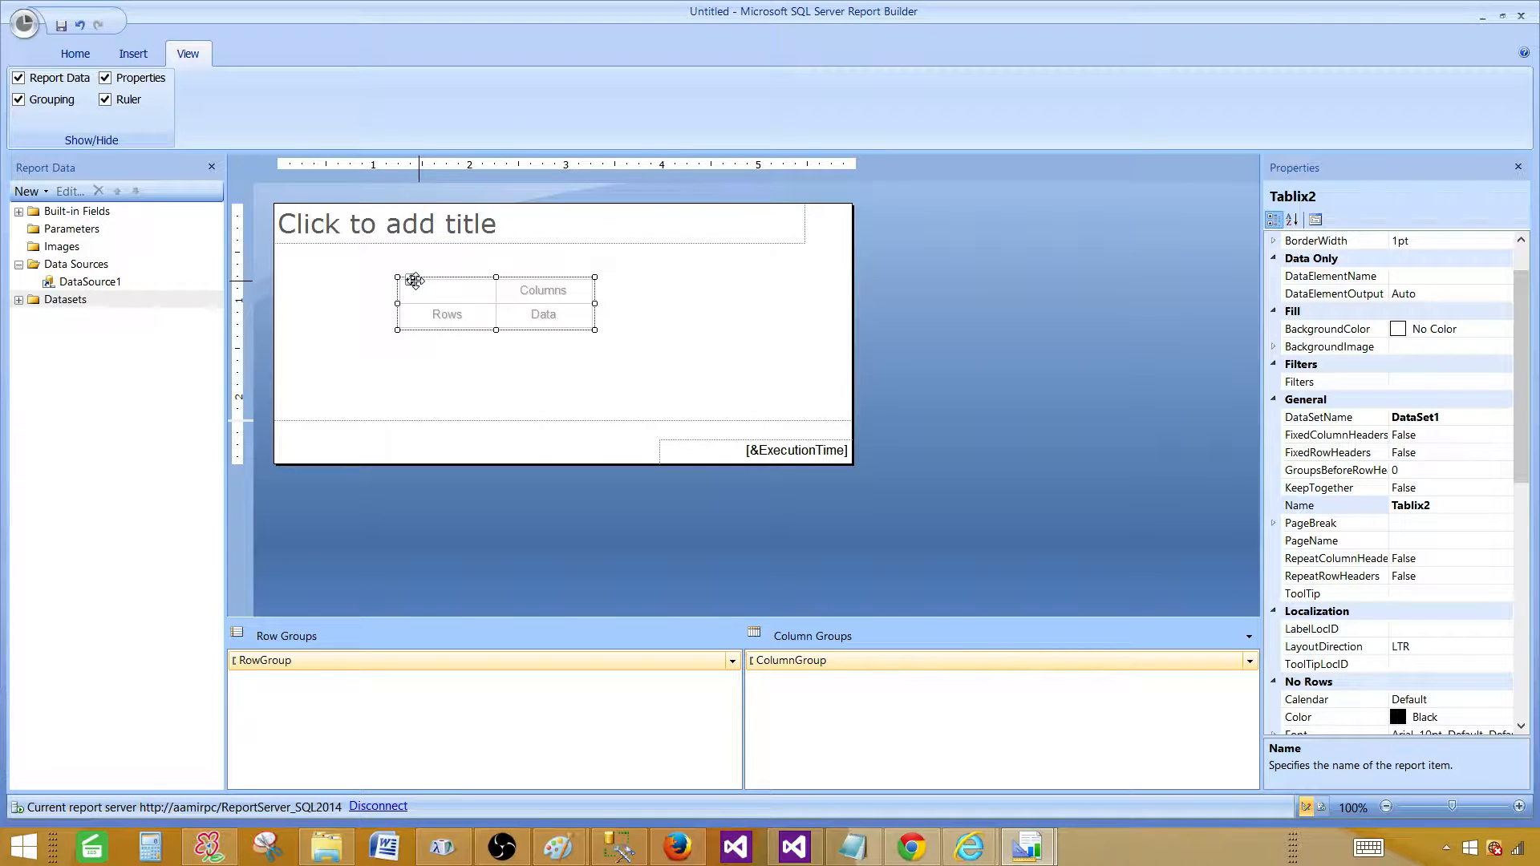
left_click(1518, 168)
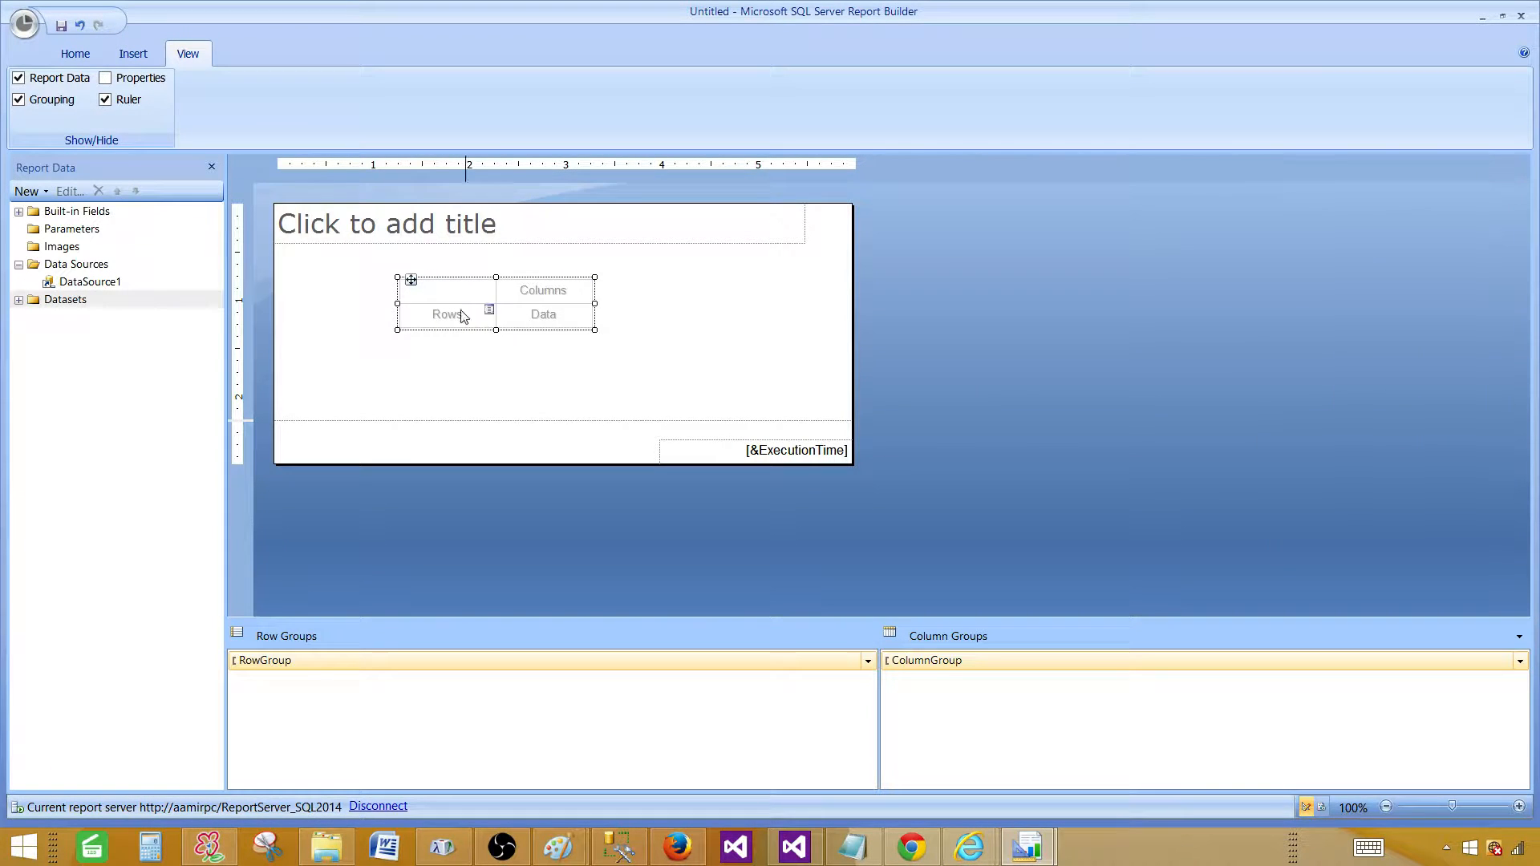
left_click(106, 80)
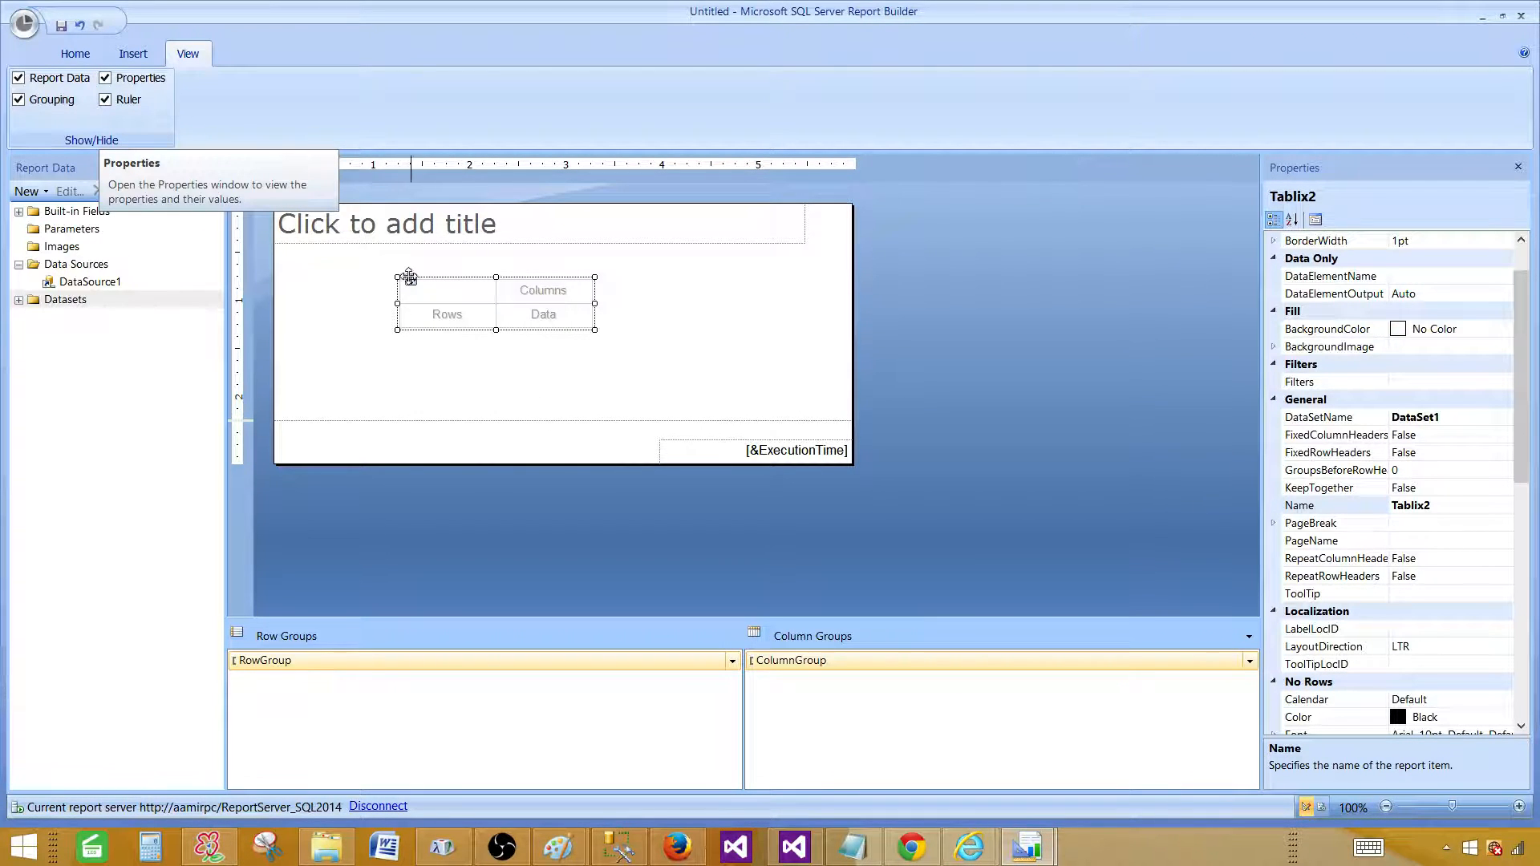
left_click(106, 80)
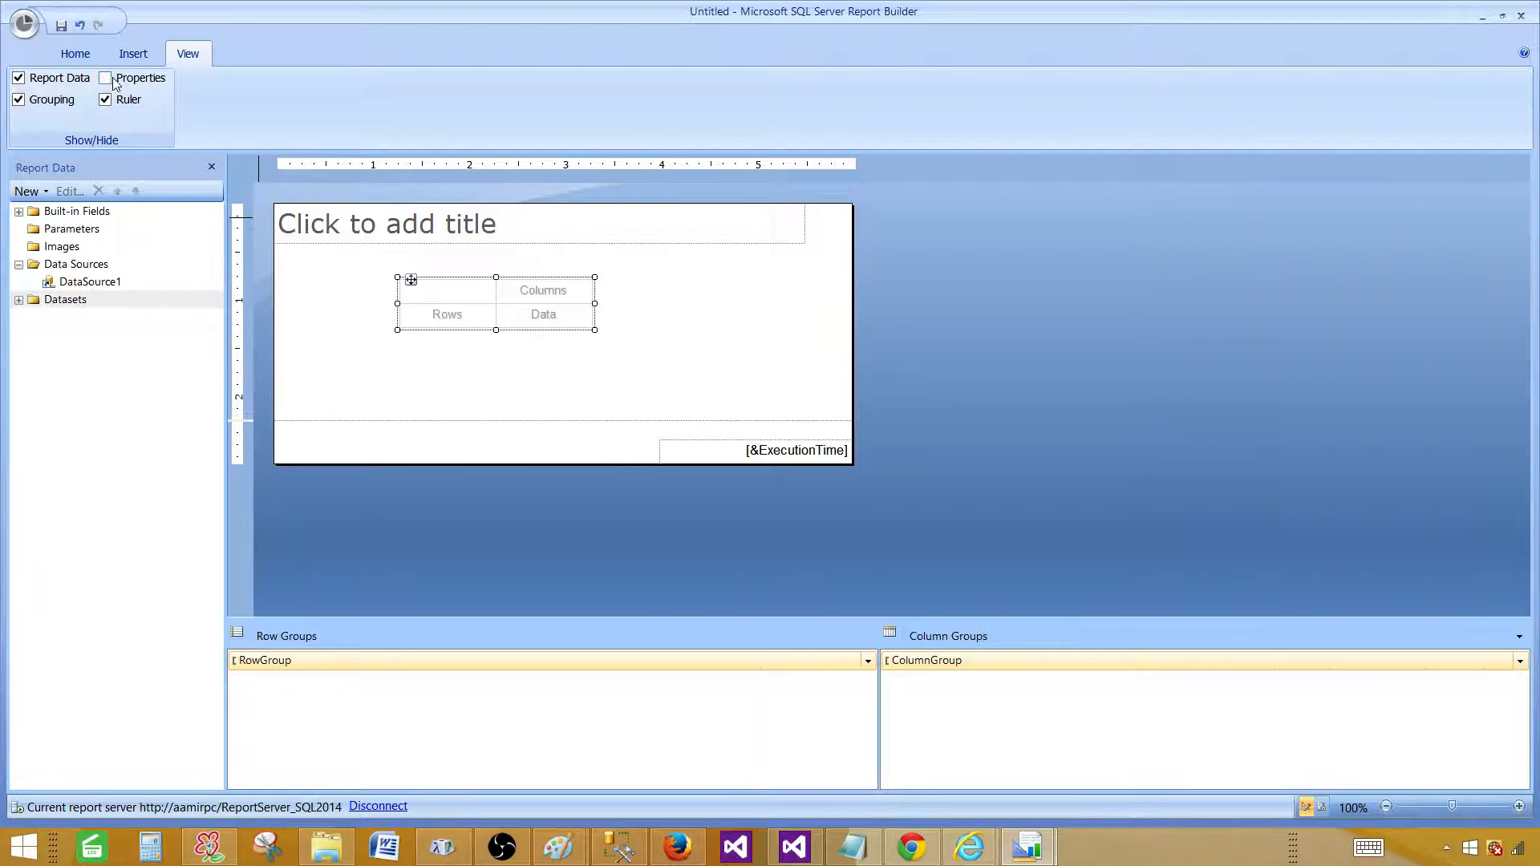
left_click(1501, 17)
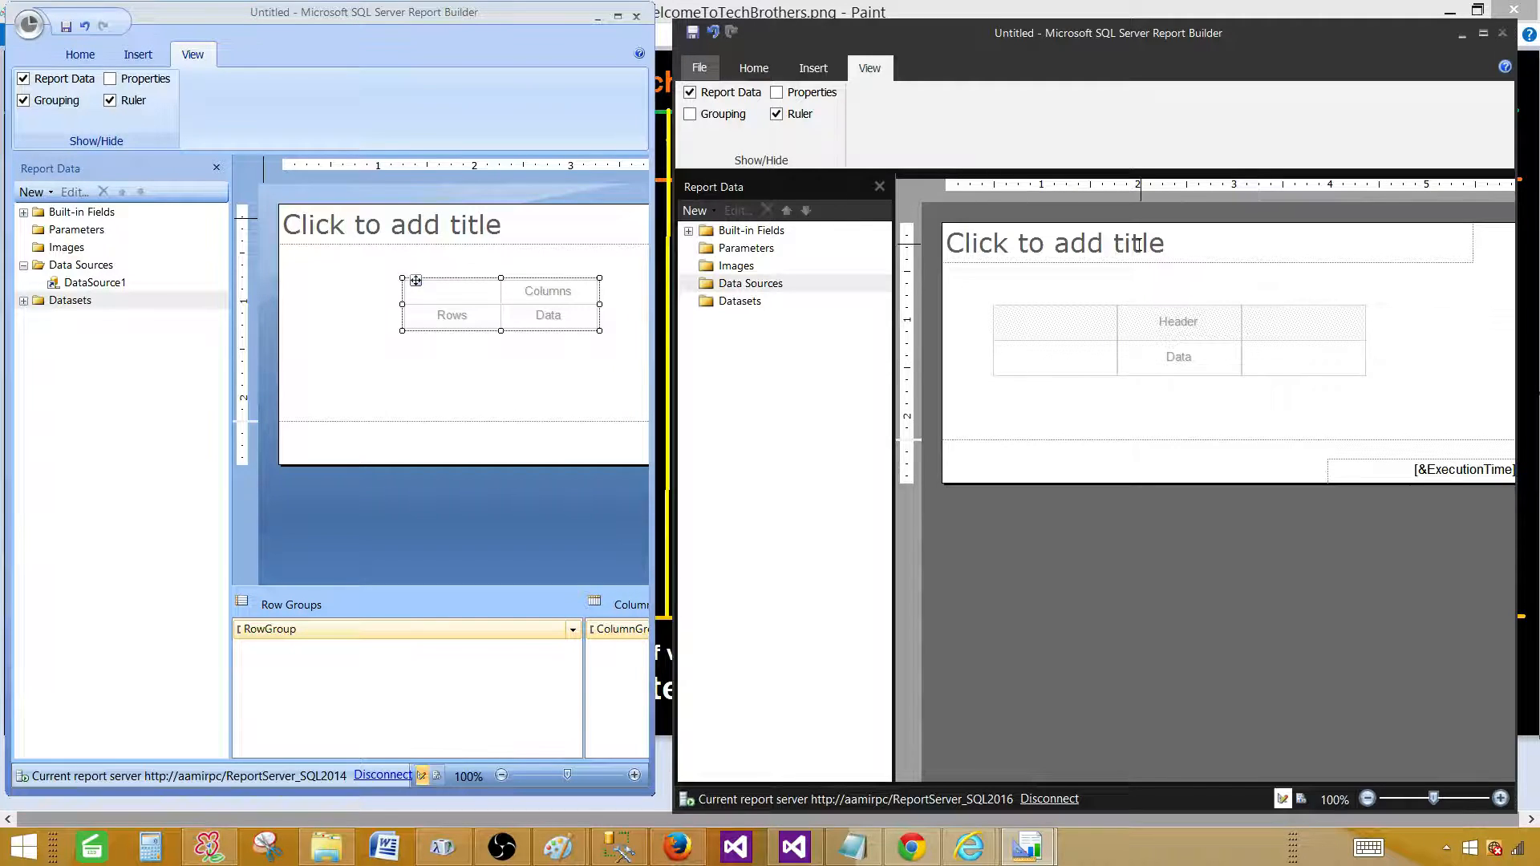
Open the File menu in the Report Builder 2016 window.
left_click(709, 69)
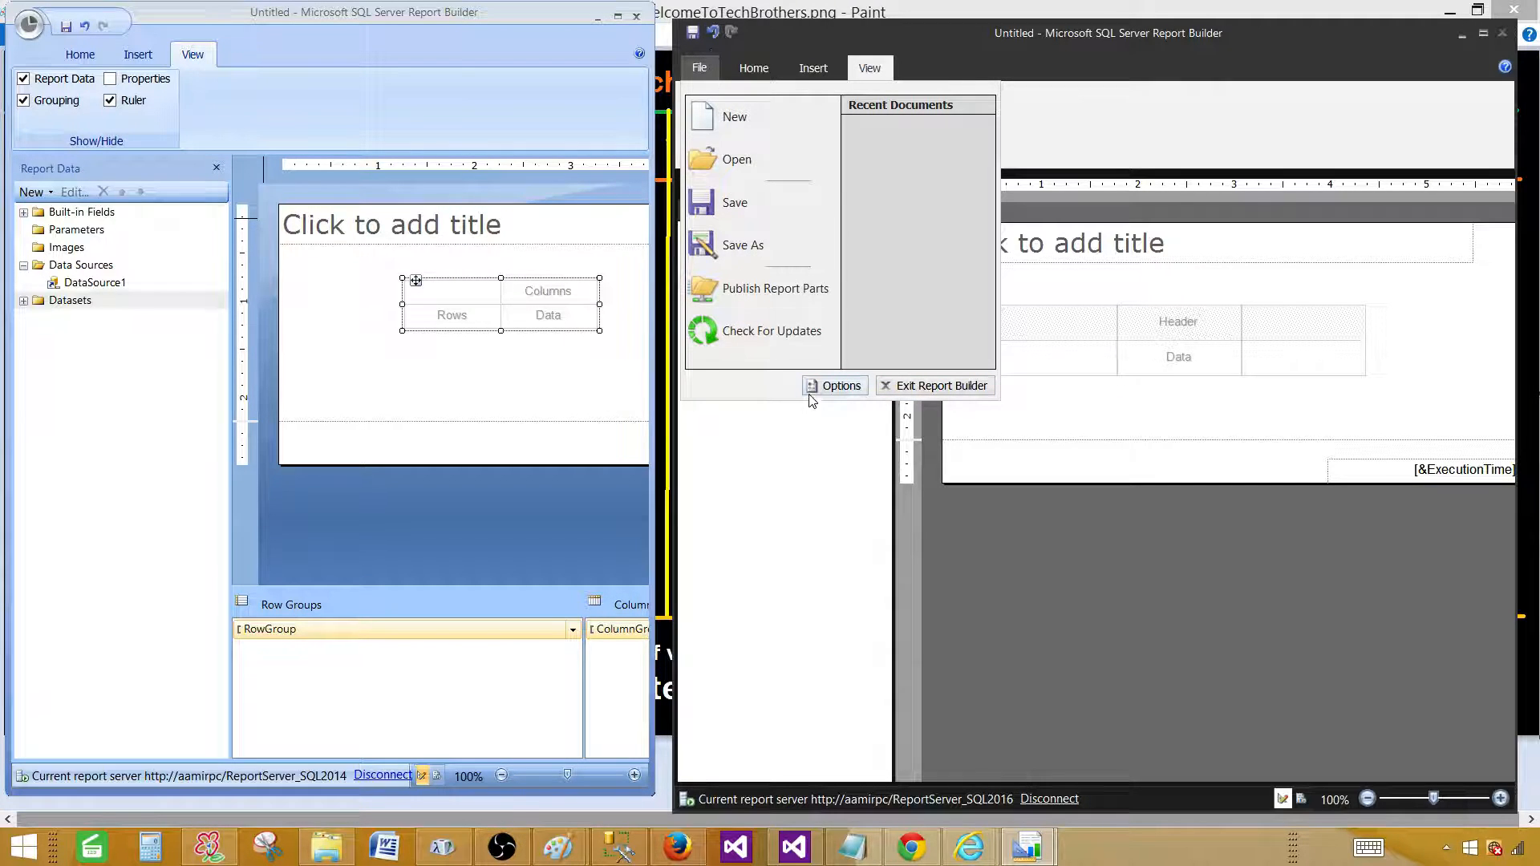
Open Report Builder Options, inspect the default server and /Report Parts folder, and toggle the Getting Started startup option.
left_click(835, 386)
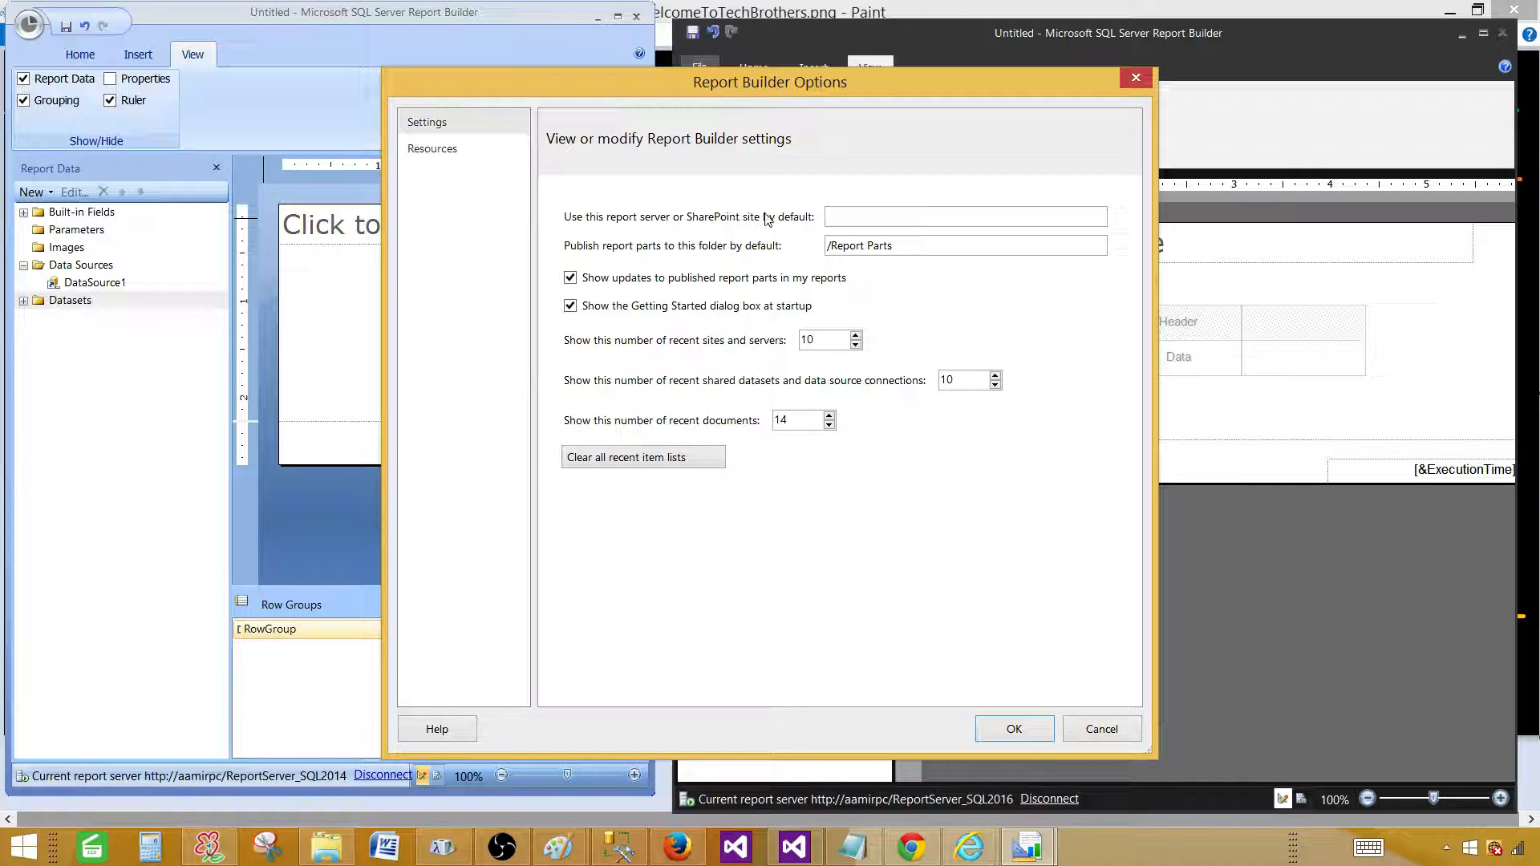
left_click(827, 223)
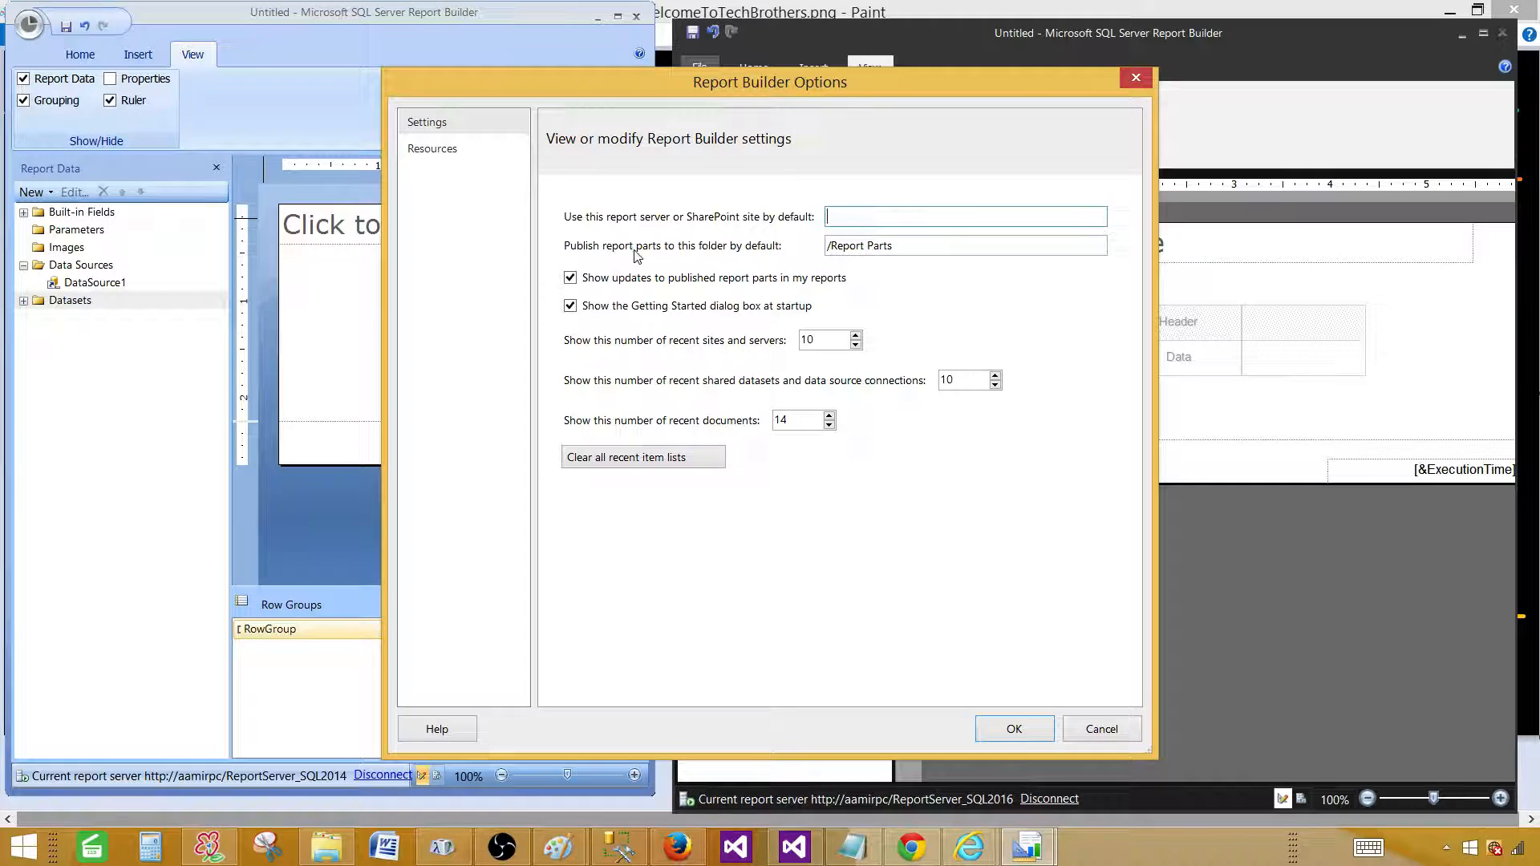
left_click_drag(918, 247, 793, 236)
left_click(834, 245)
mouse_move(899, 251)
left_mouse_down()
mouse_move(805, 241)
mouse_move(913, 244)
left_mouse_up()
left_click(838, 245)
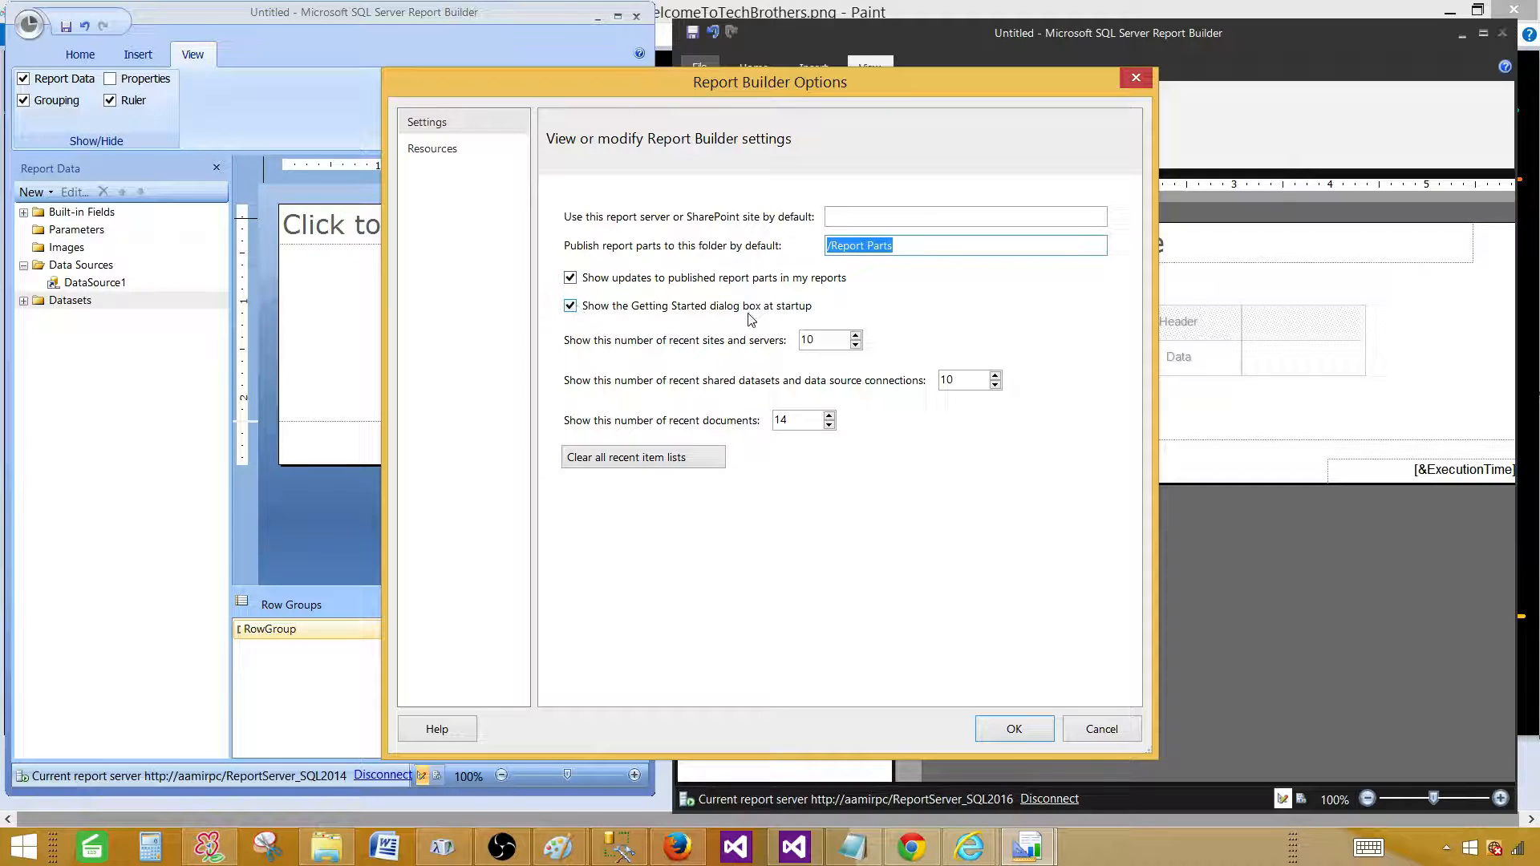
left_click(571, 307)
Set recent sites and servers, recent shared datasets and recent documents counts to 5 each.
left_click(570, 307)
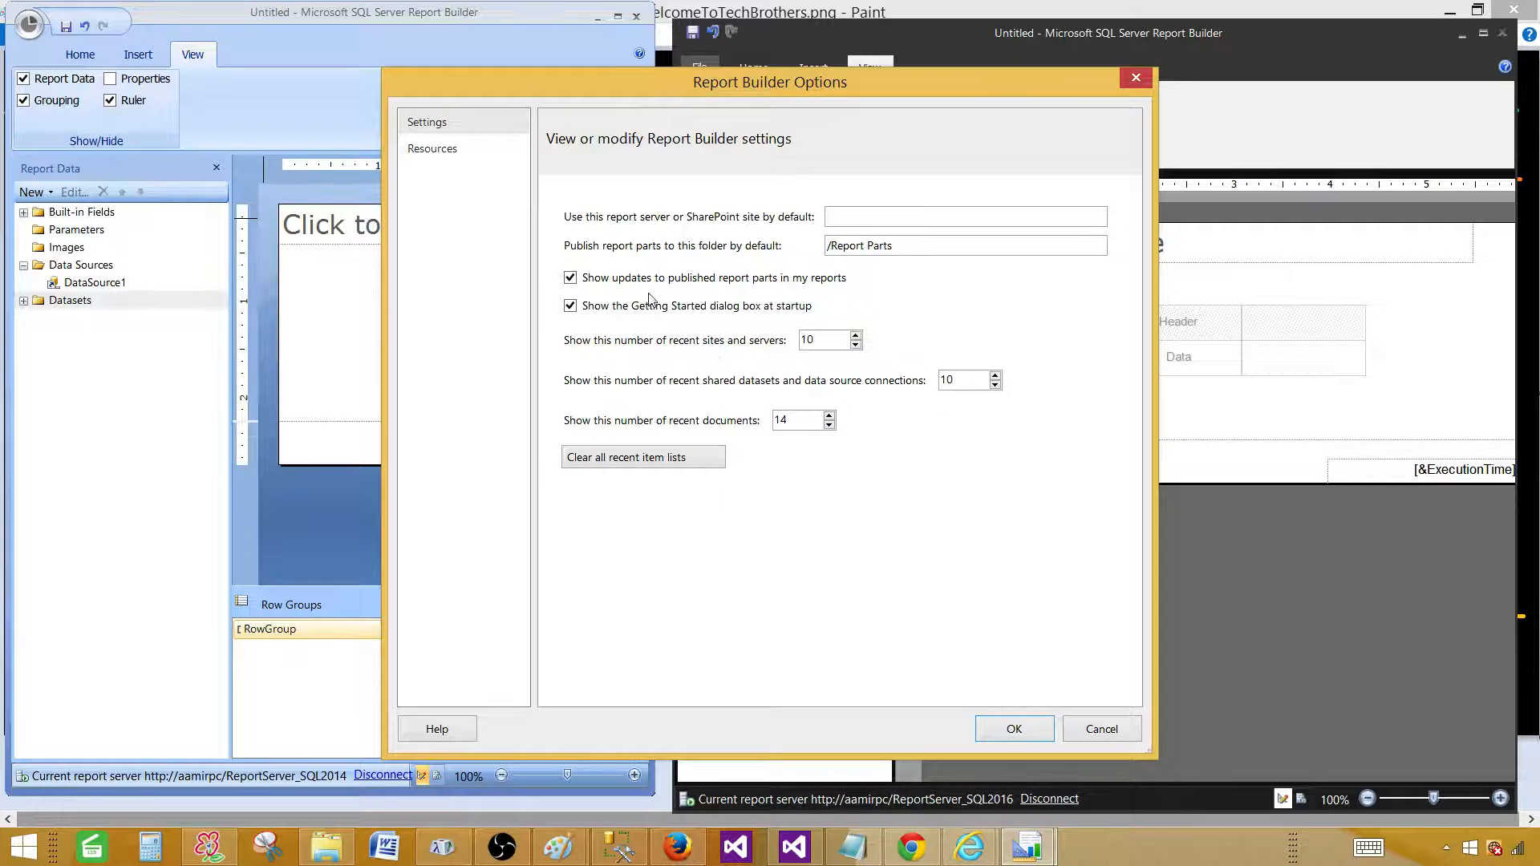
double_click(829, 341)
type("5")
left_click_drag(963, 380, 920, 385)
type("5")
left_click_drag(790, 418, 745, 423)
type("5")
Clear all recent item lists and view the Resources page.
left_click(608, 469)
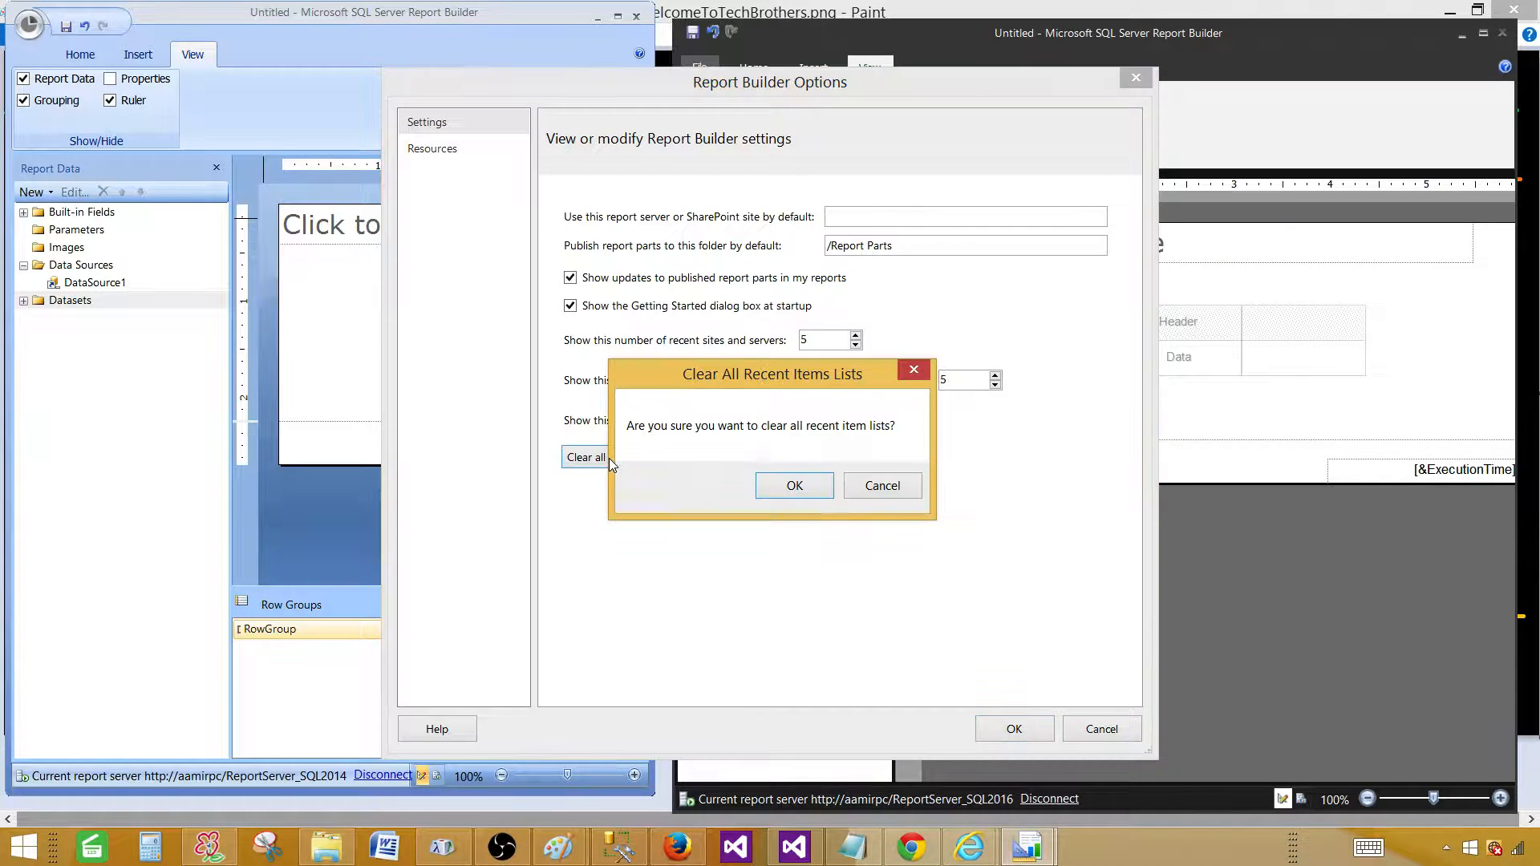
left_click(789, 484)
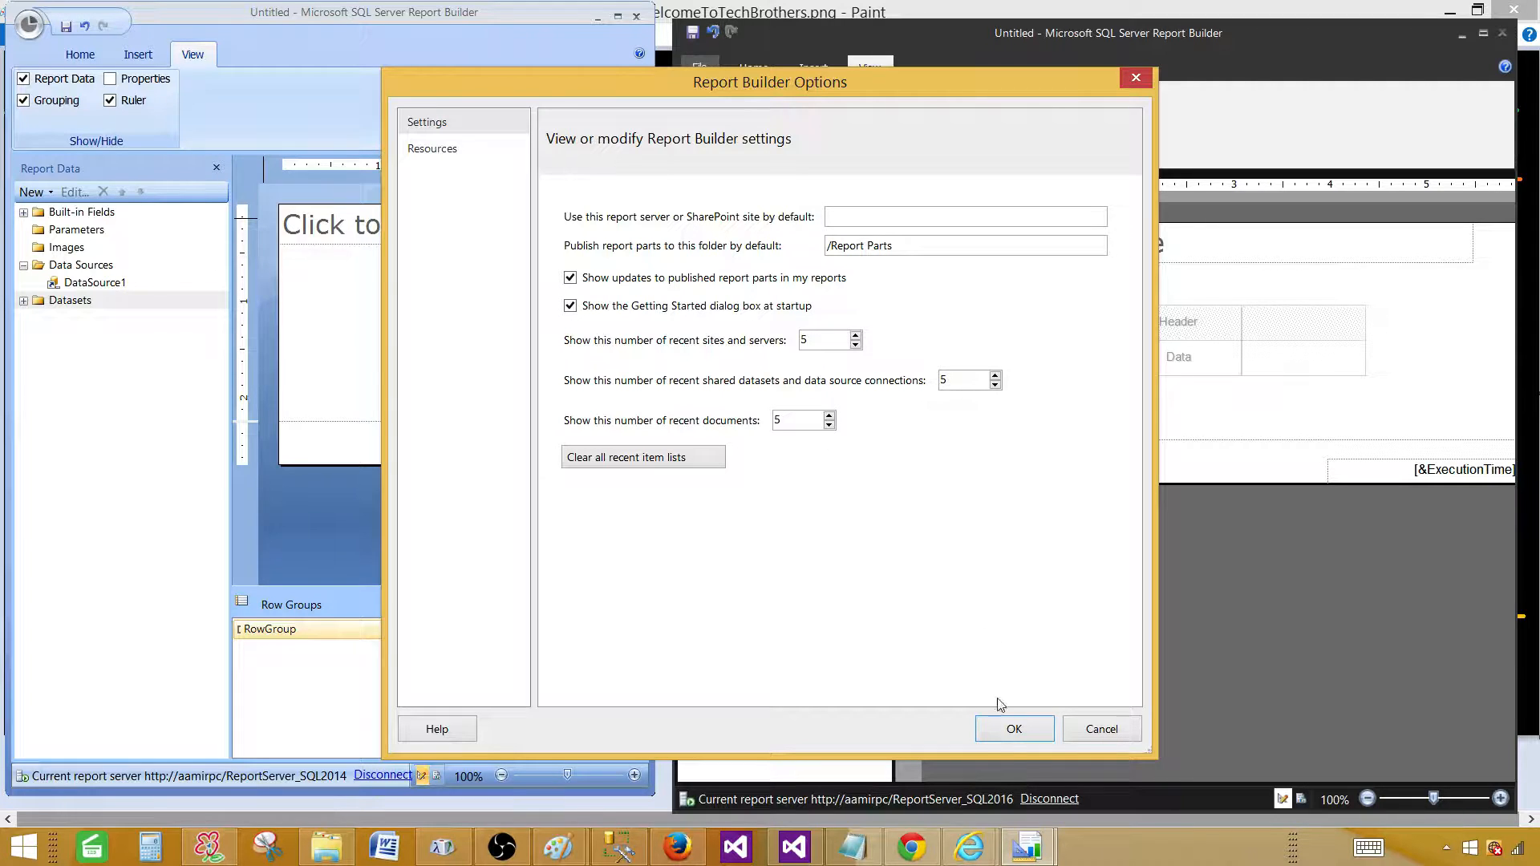
left_click(431, 151)
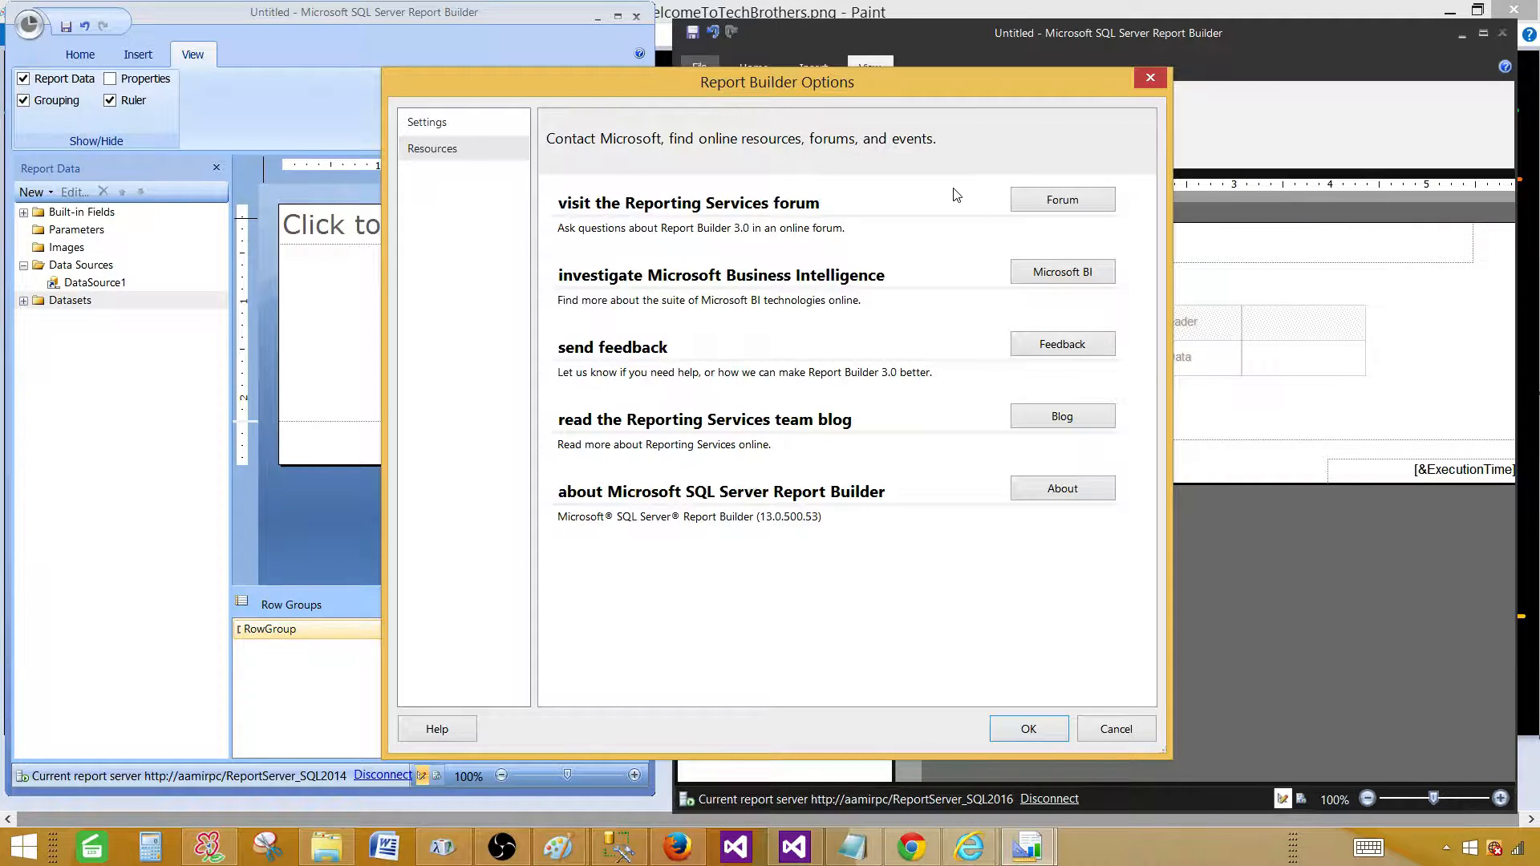
Accept the Options with OK, then reopen Options from the 2016 File menu and close it again.
left_click(447, 122)
left_click(1044, 722)
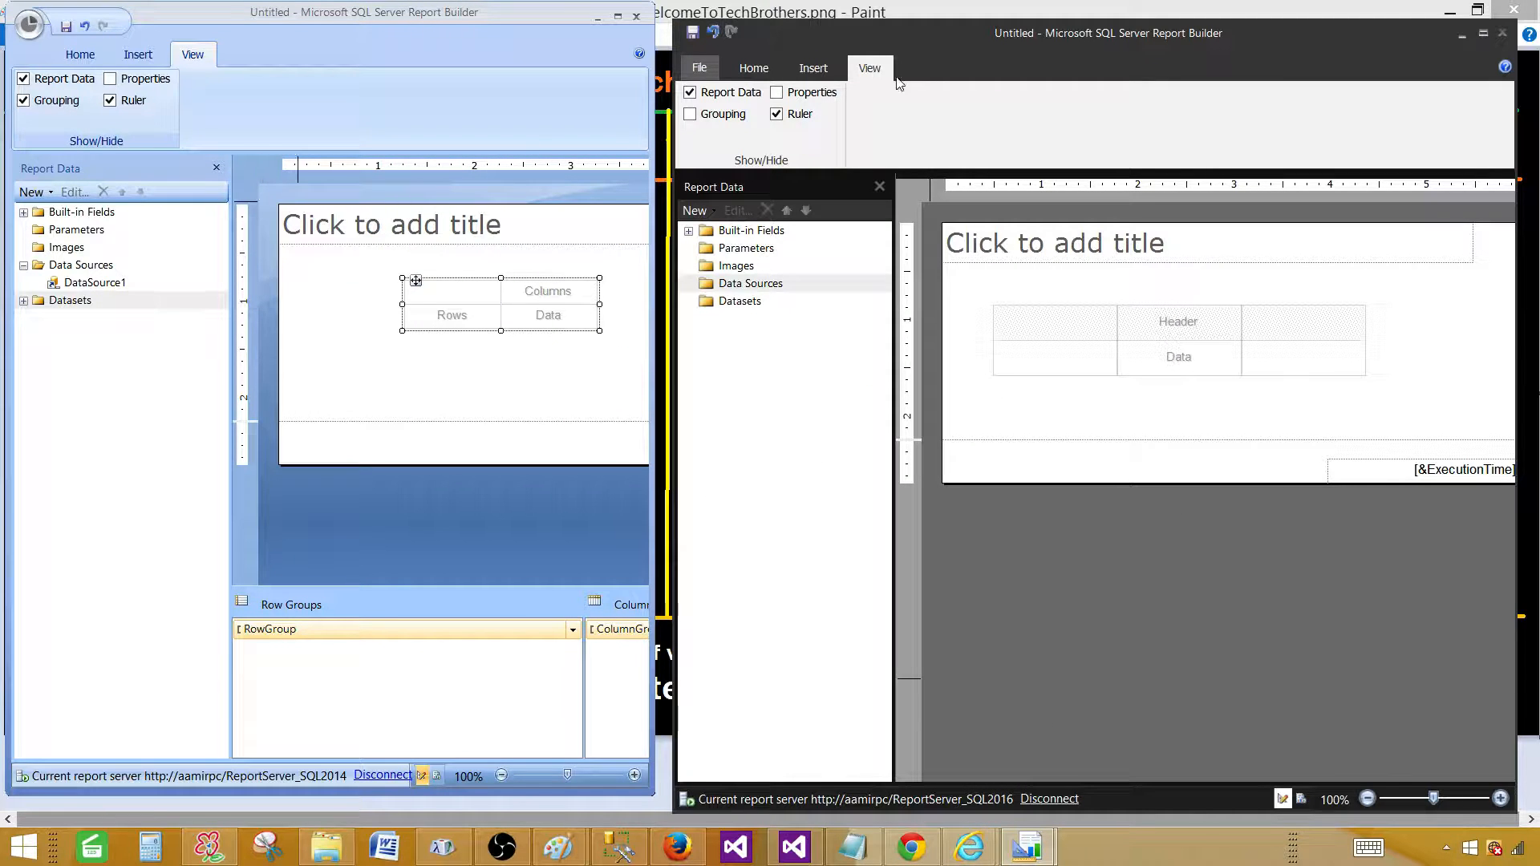
left_click(700, 67)
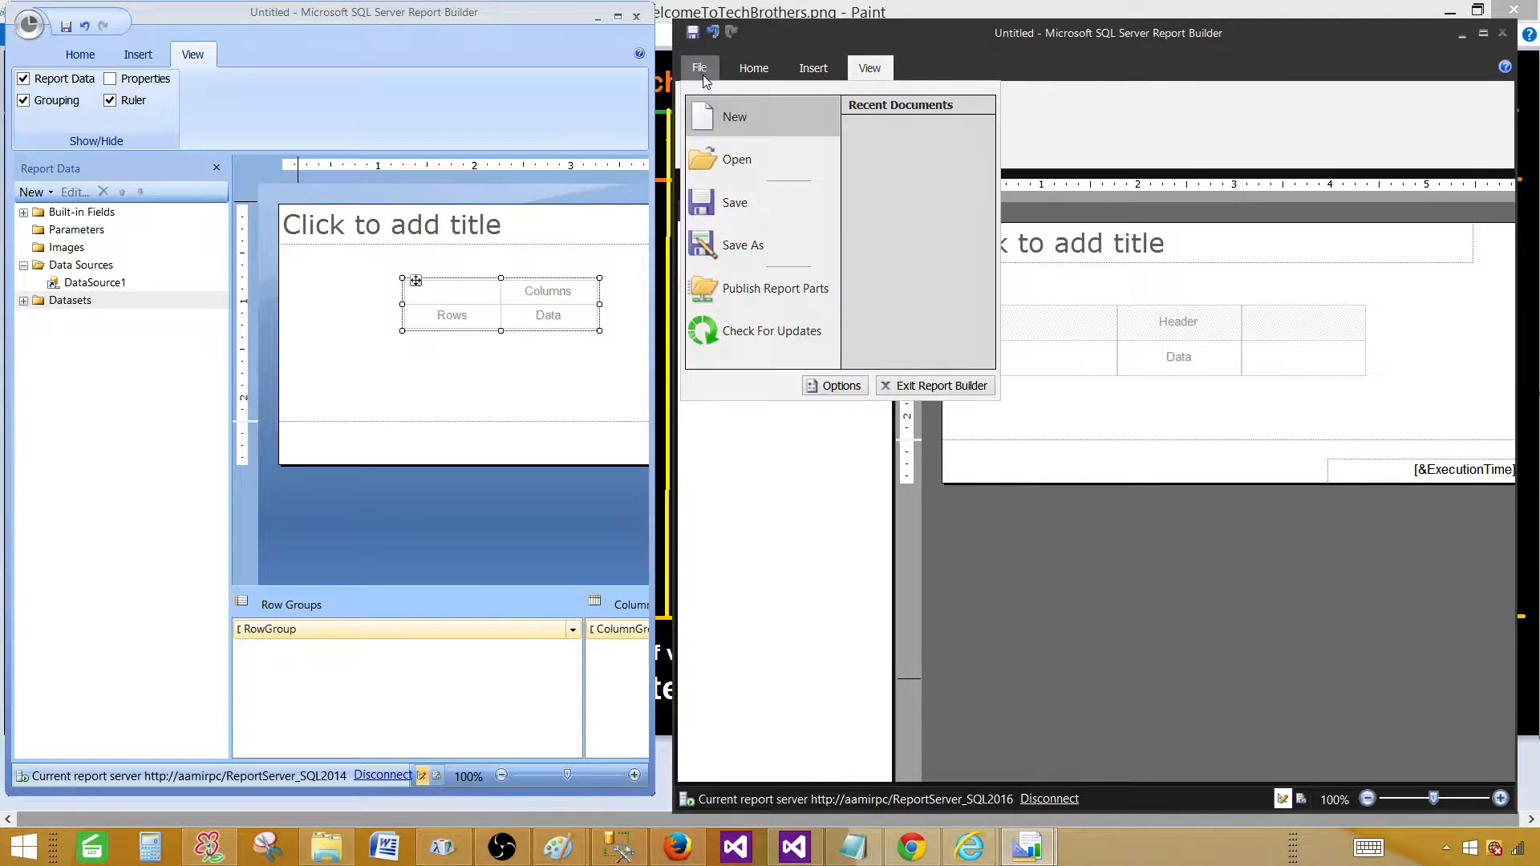
left_click(833, 384)
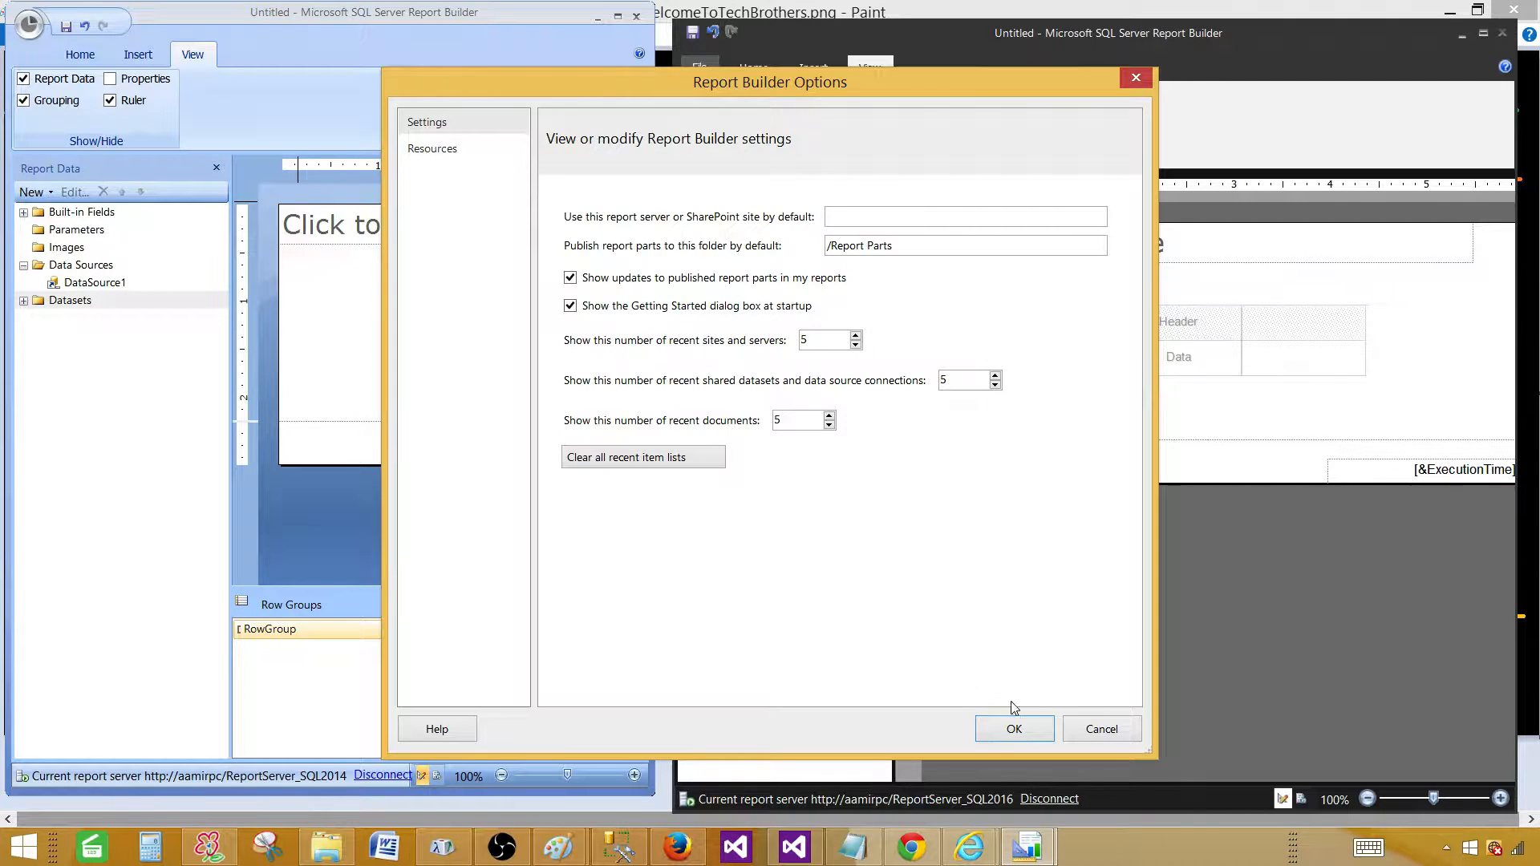
left_click(1008, 722)
Activate the 2014 window's Datasets folder and open and close its application menu.
left_click(69, 301)
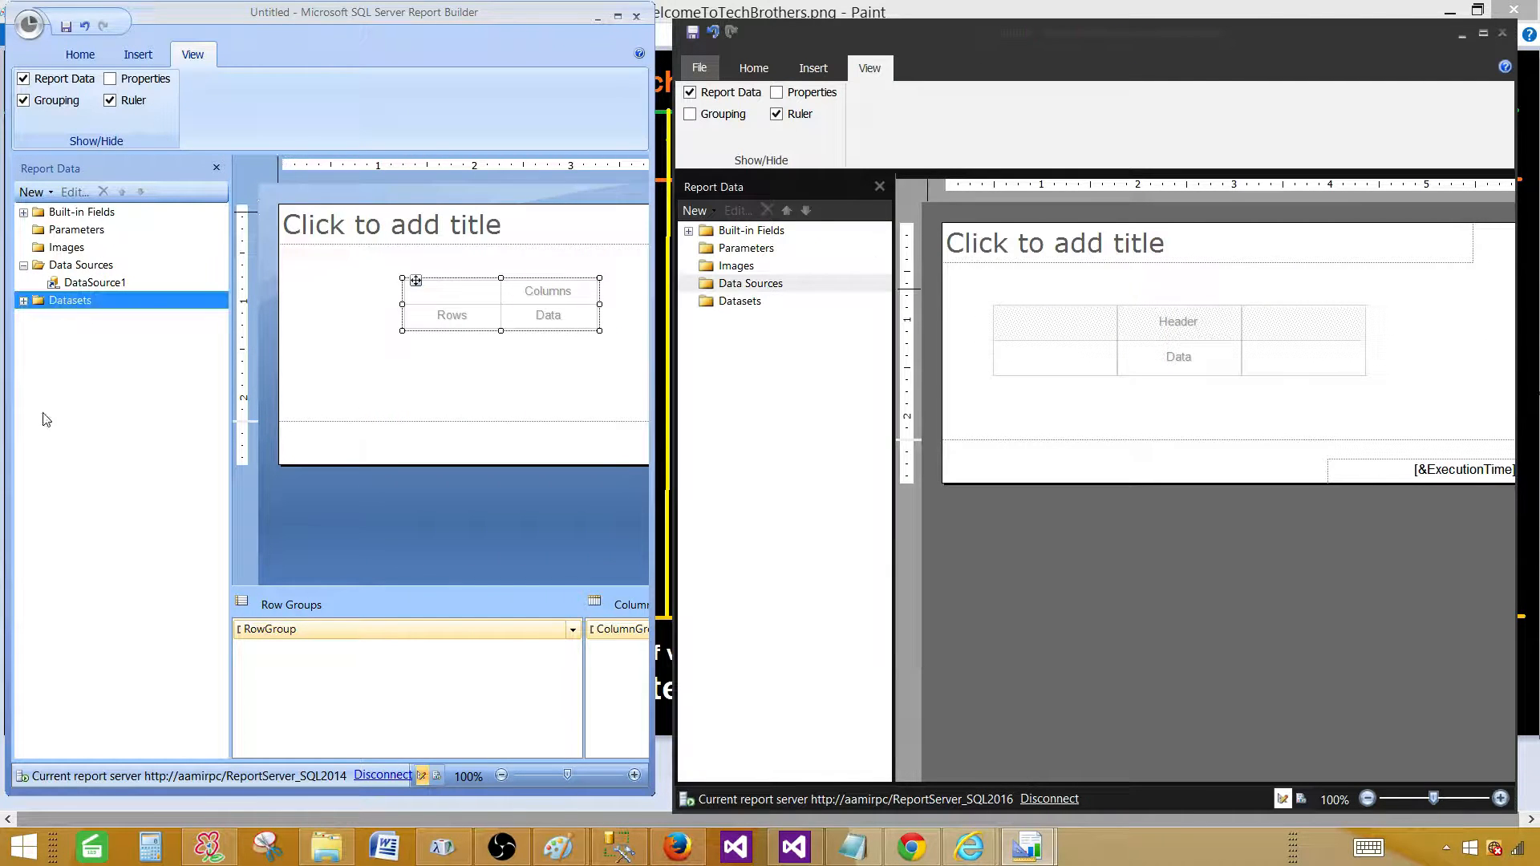
left_click(21, 27)
left_click(24, 27)
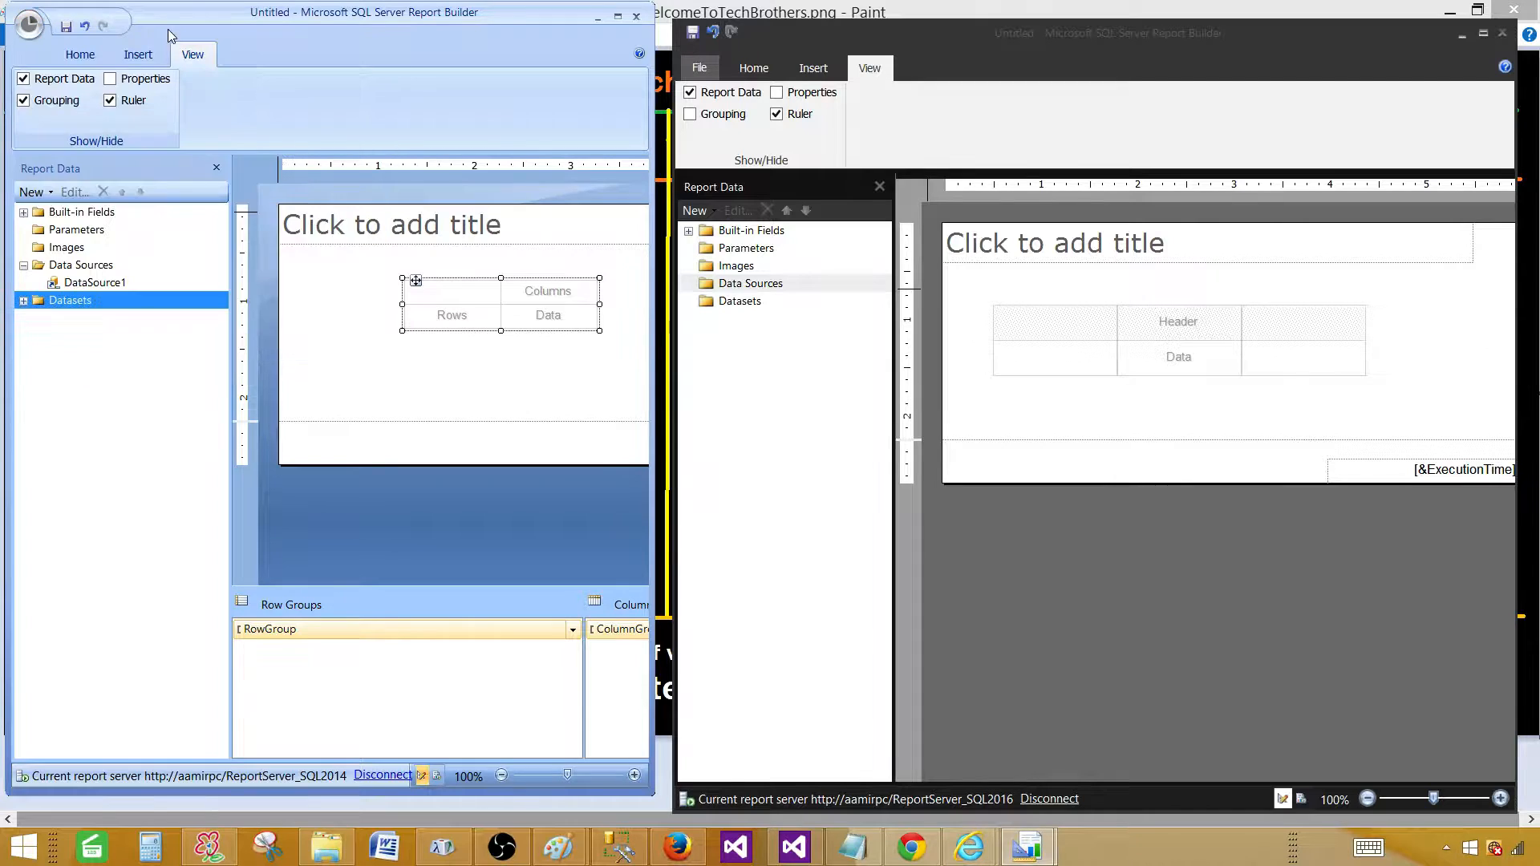
Open and close the 2014 Report Builder Options, then bring the 2016 window to the front.
left_click(38, 30)
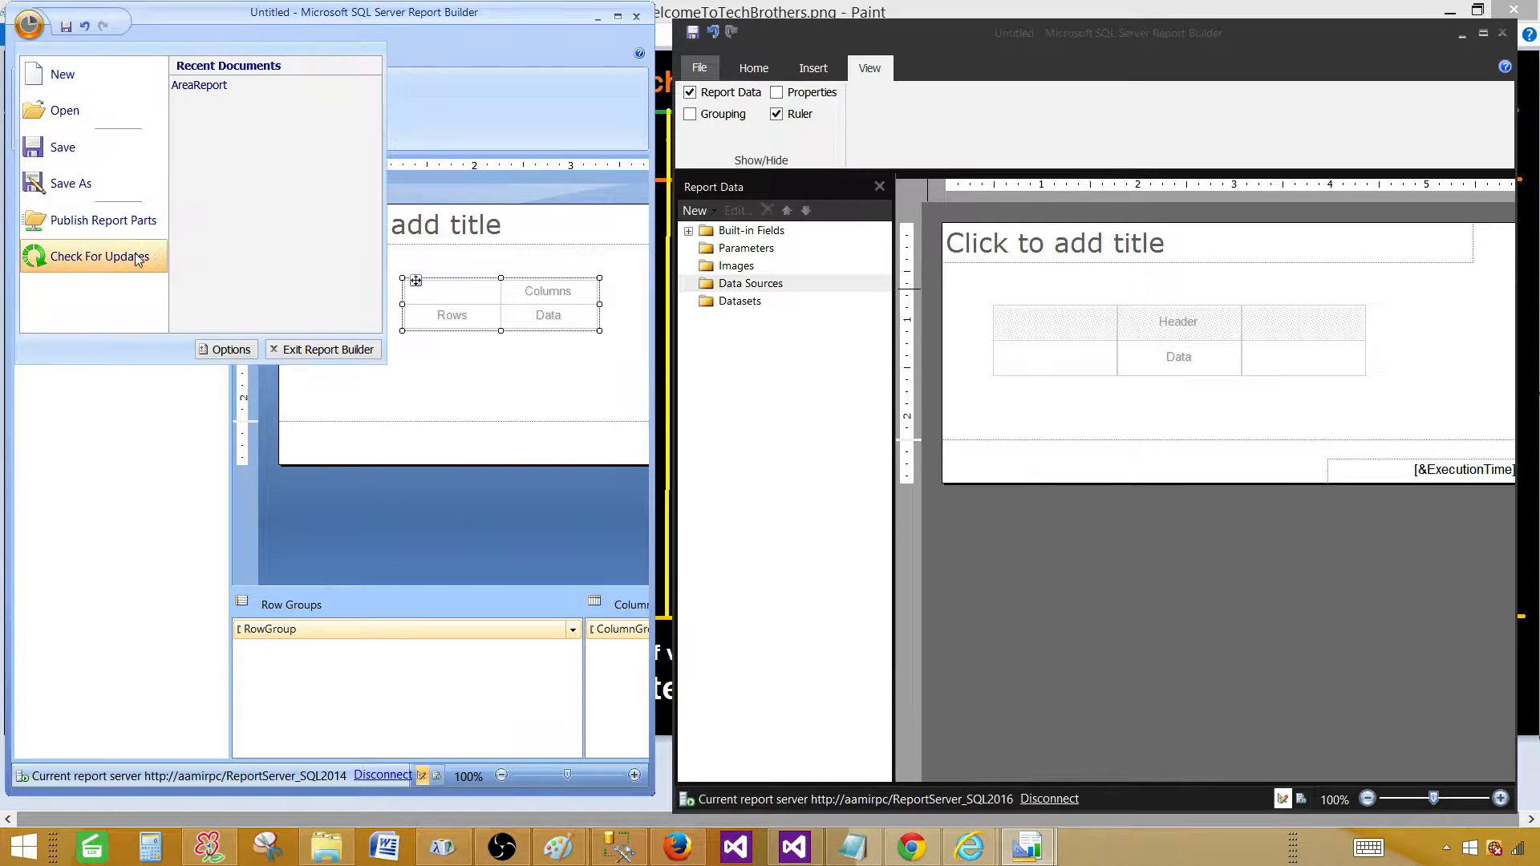
left_click(219, 350)
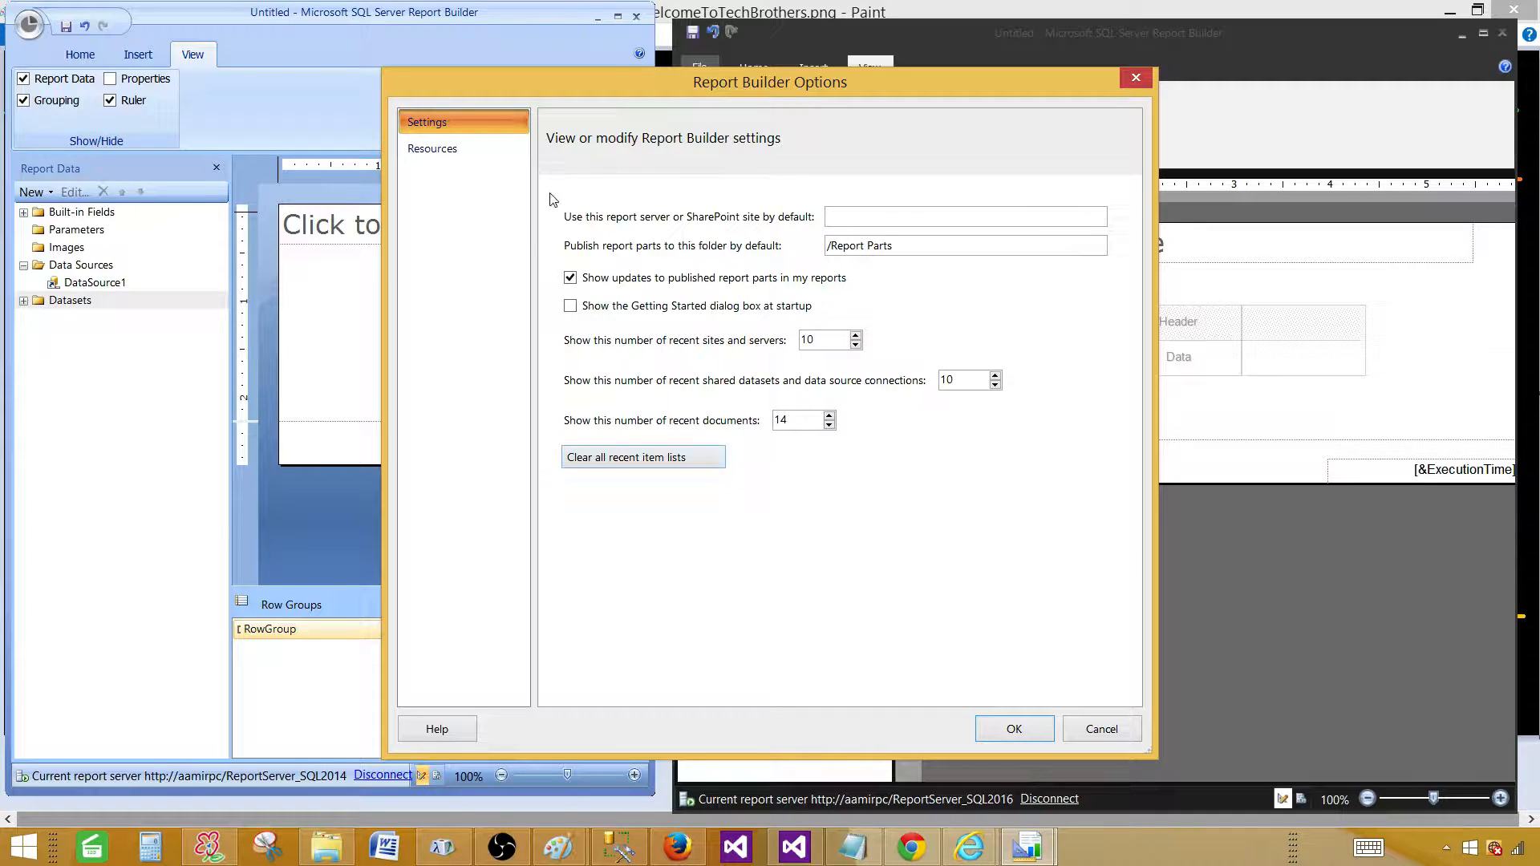
left_click(1131, 77)
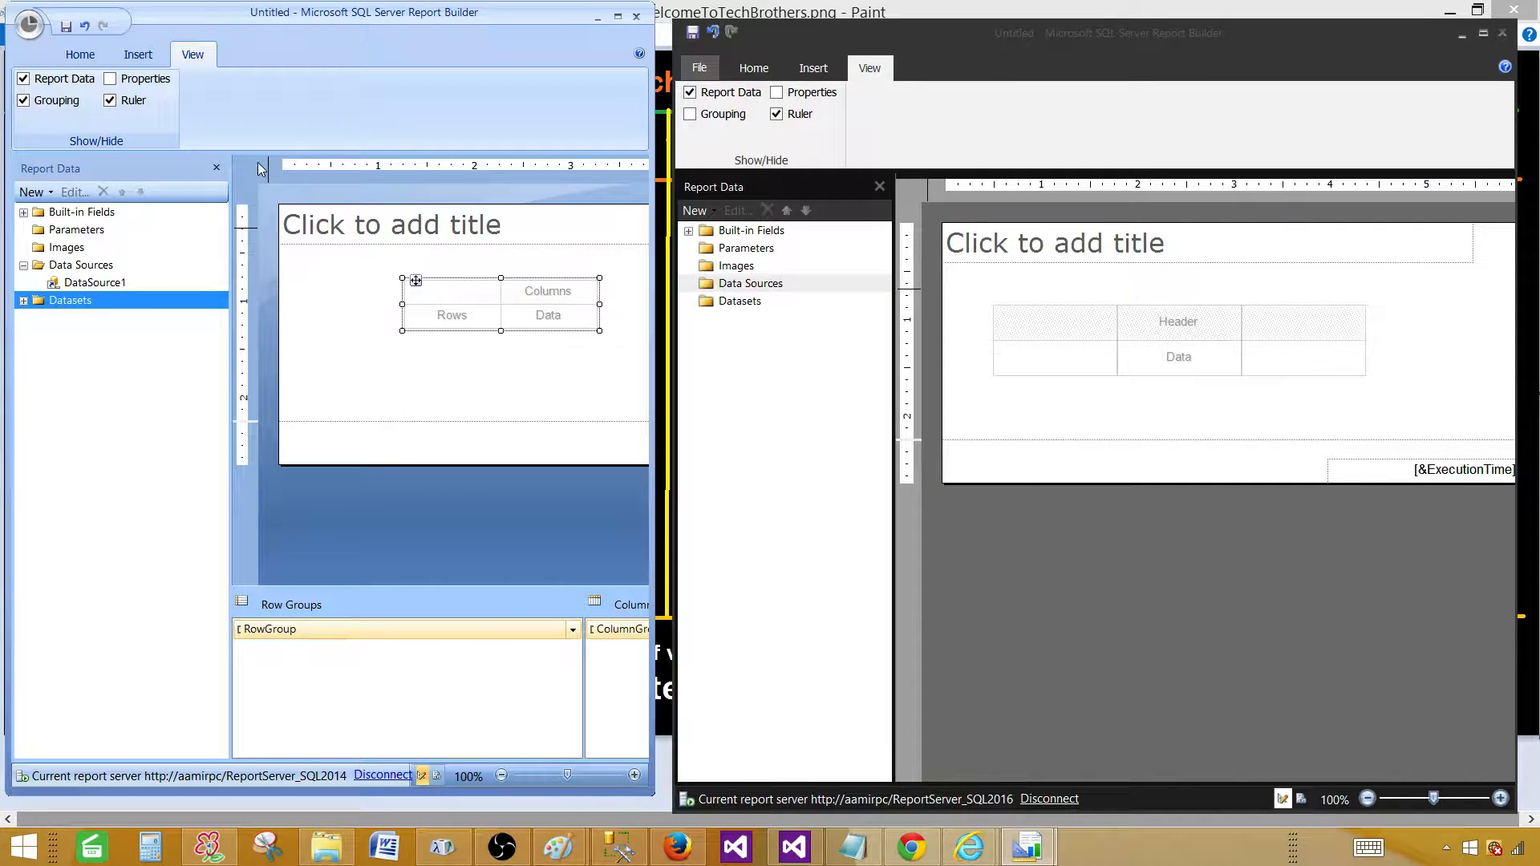
left_click(700, 70)
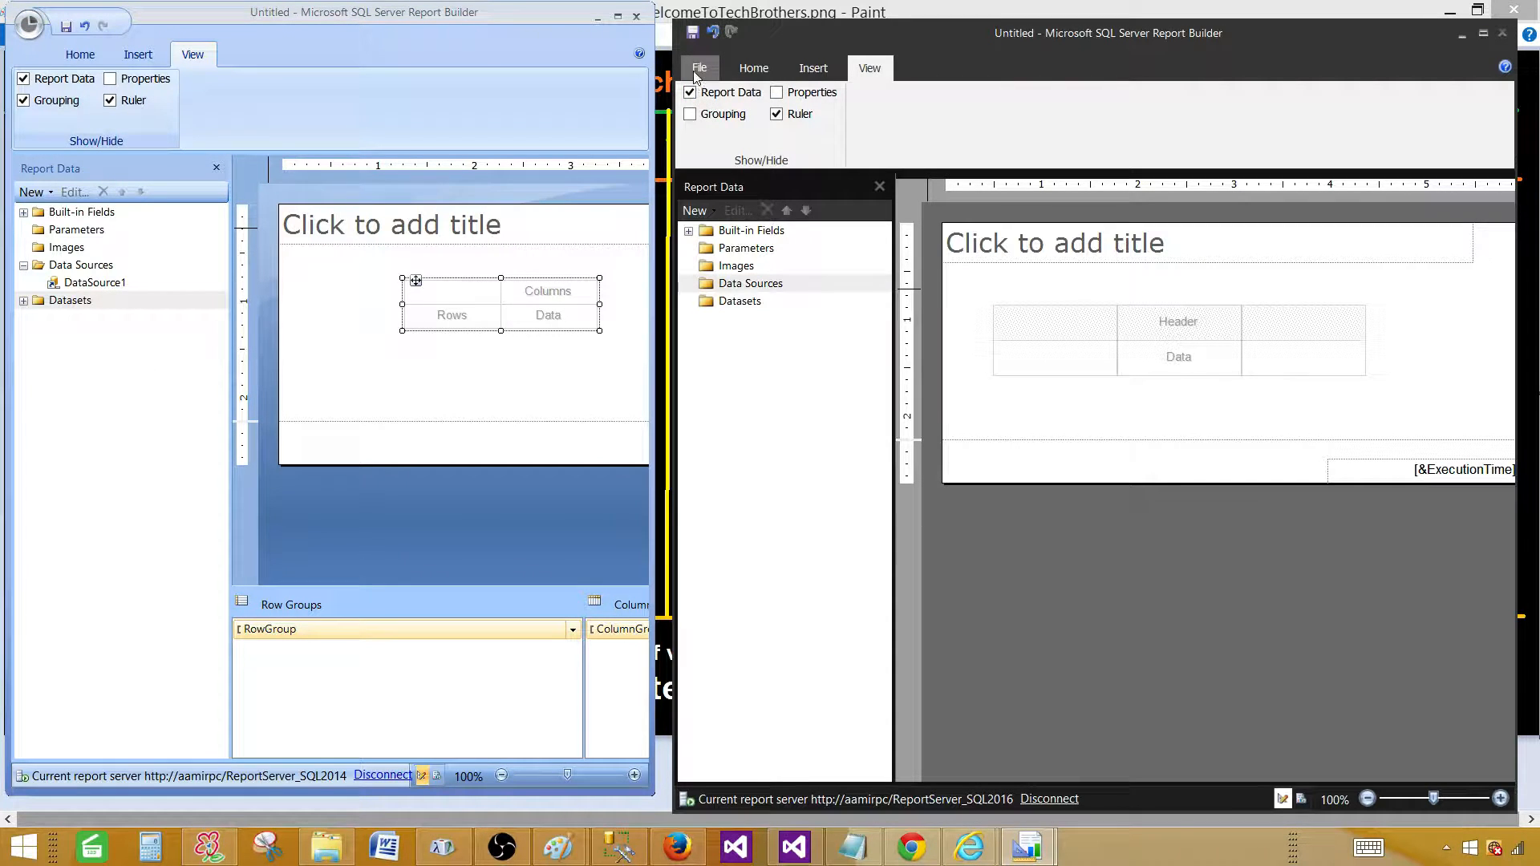
left_click(699, 73)
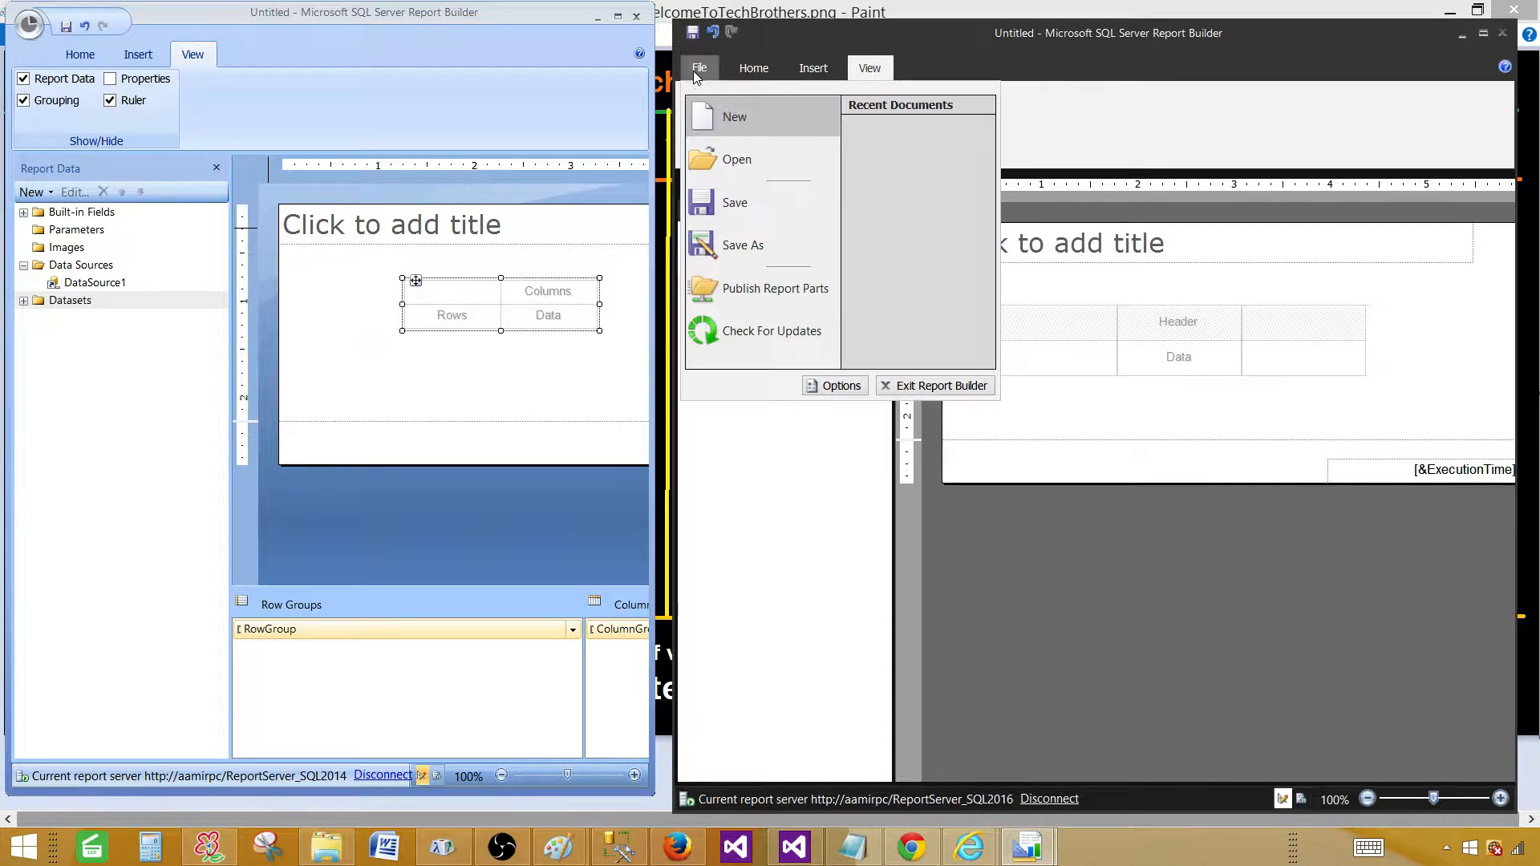
left_click(953, 388)
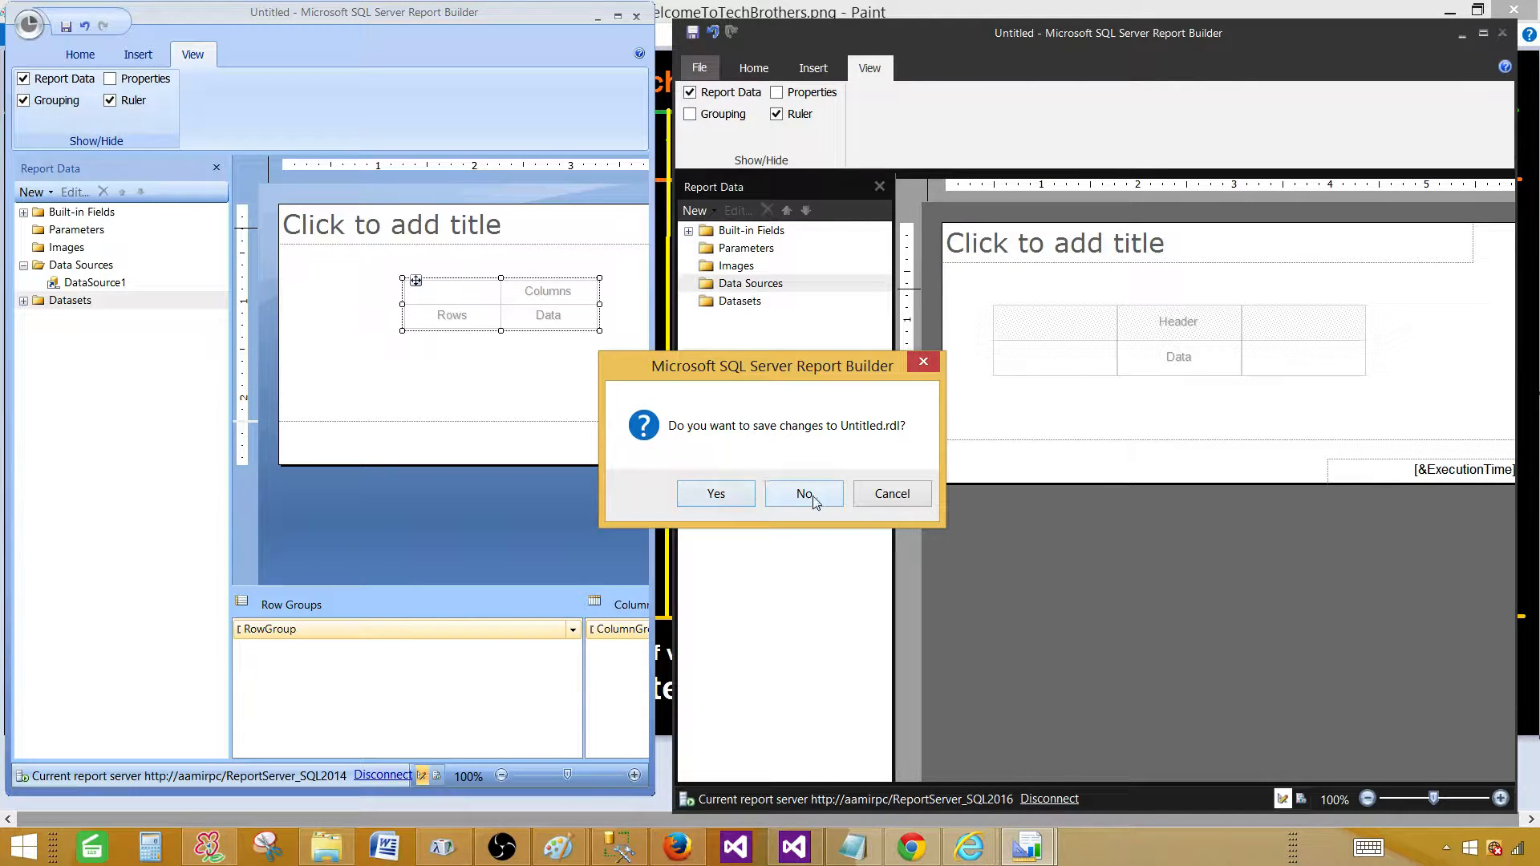
left_click(735, 495)
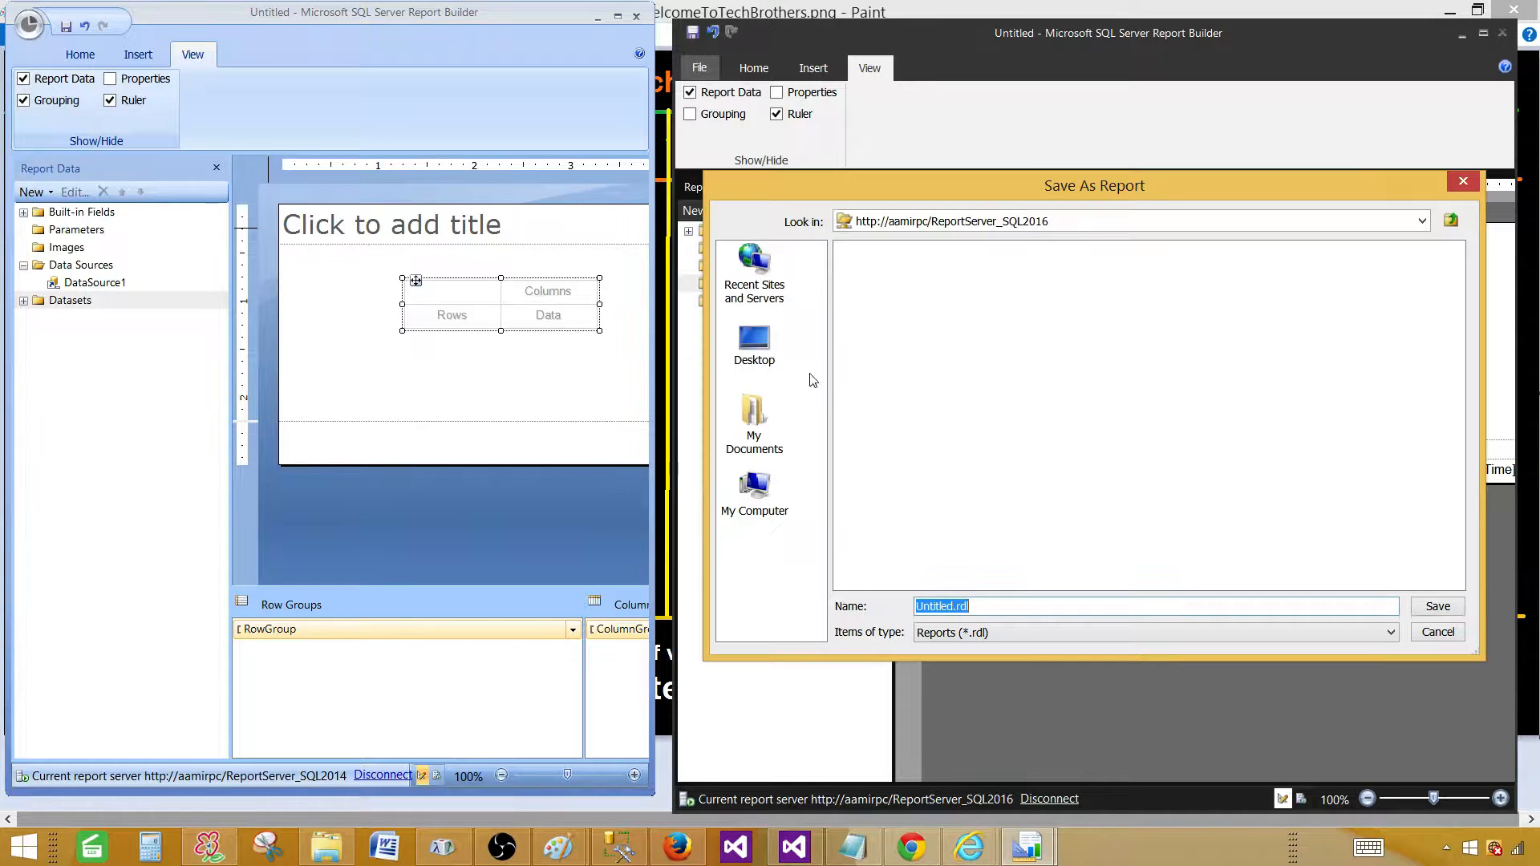
left_click(1060, 224)
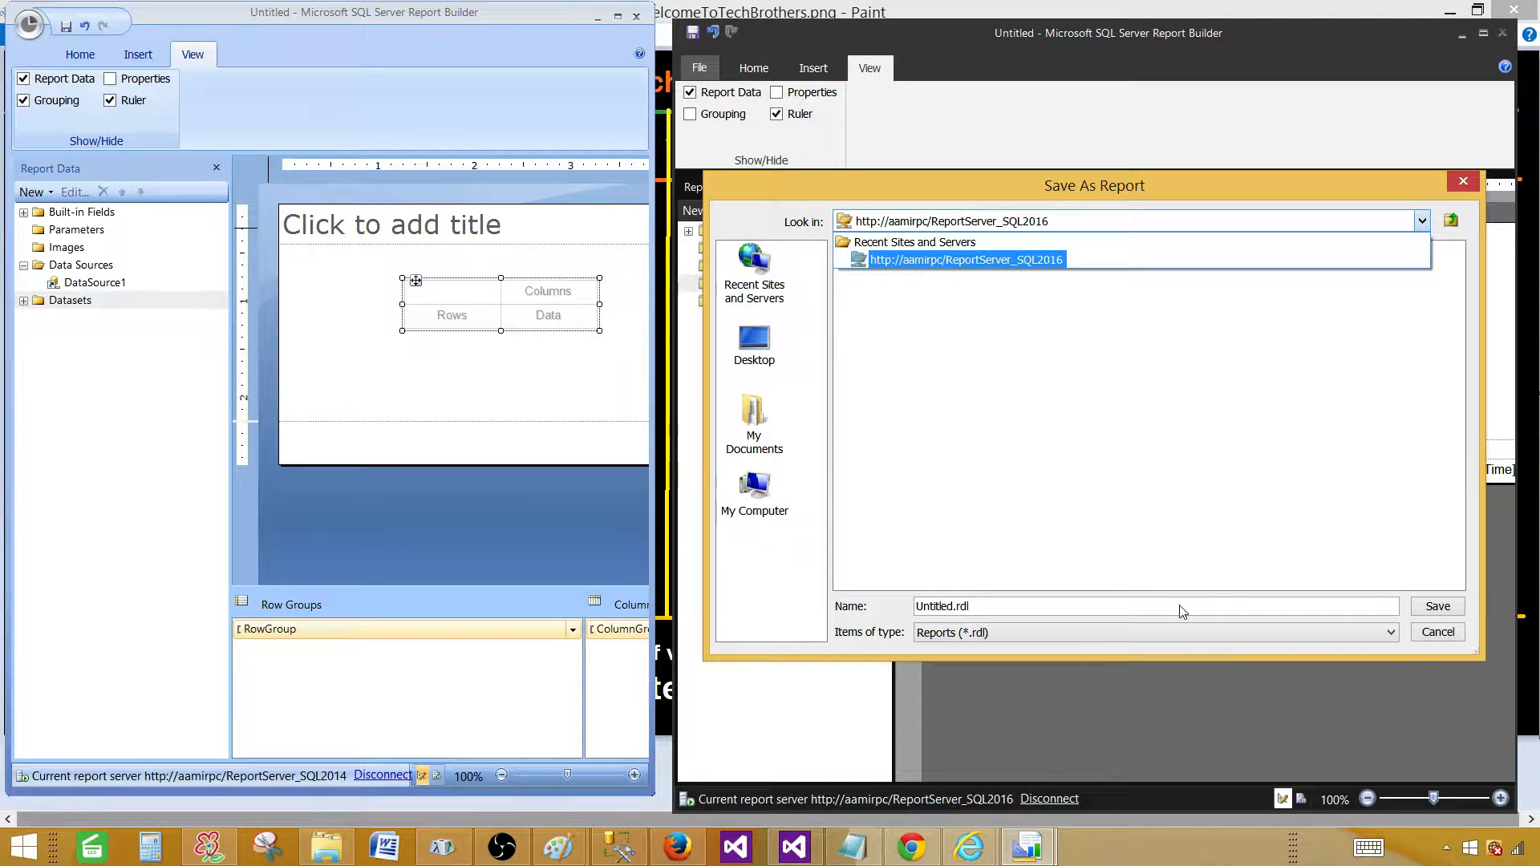
left_click(1177, 378)
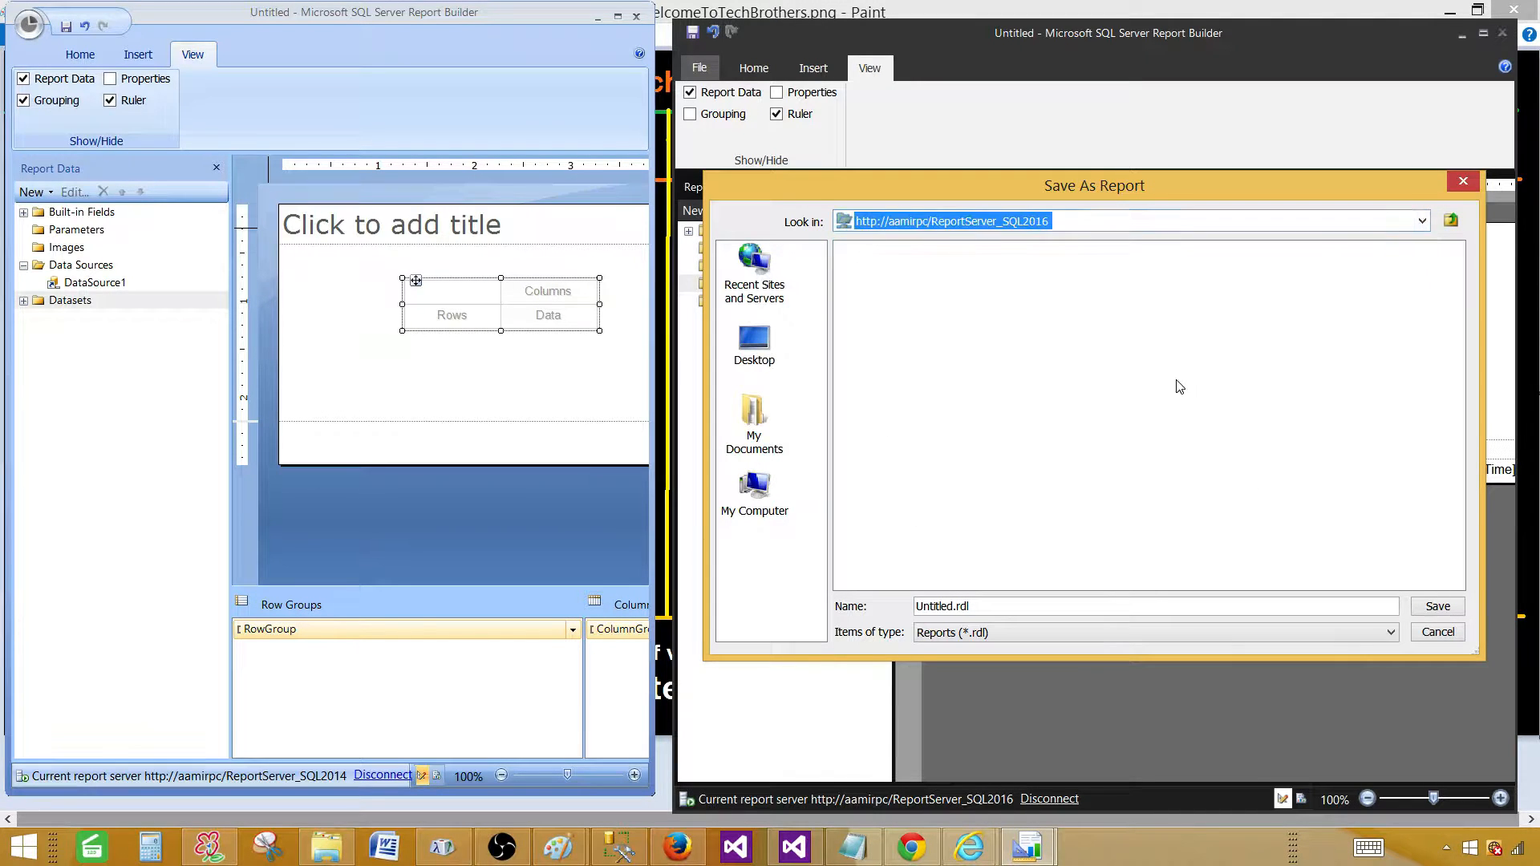
left_click(1422, 610)
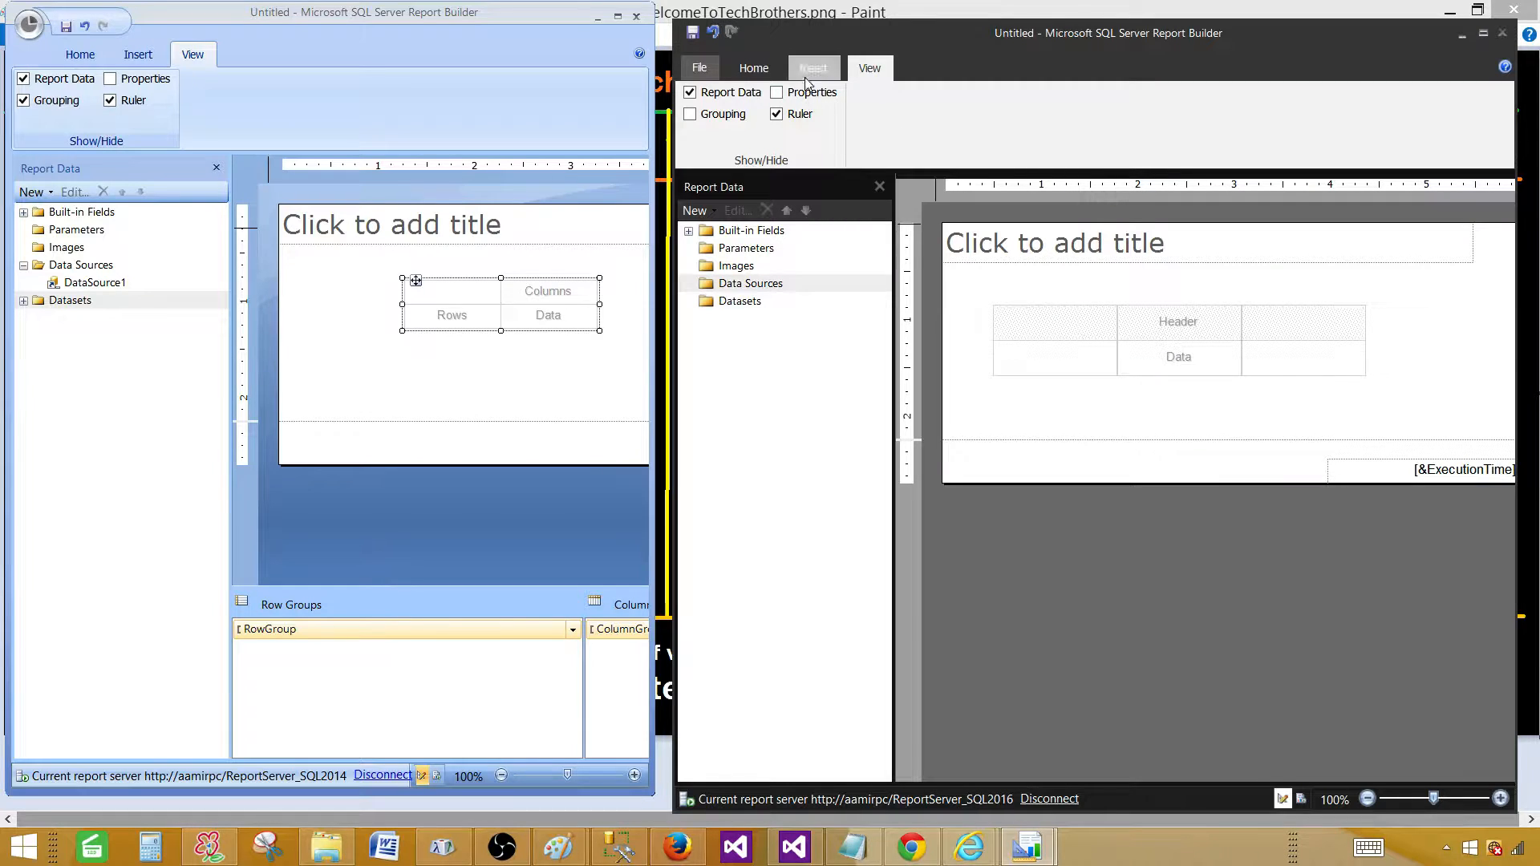
Delete the empty table from the 2016 report, undo the deletion, then redo it.
left_click(746, 67)
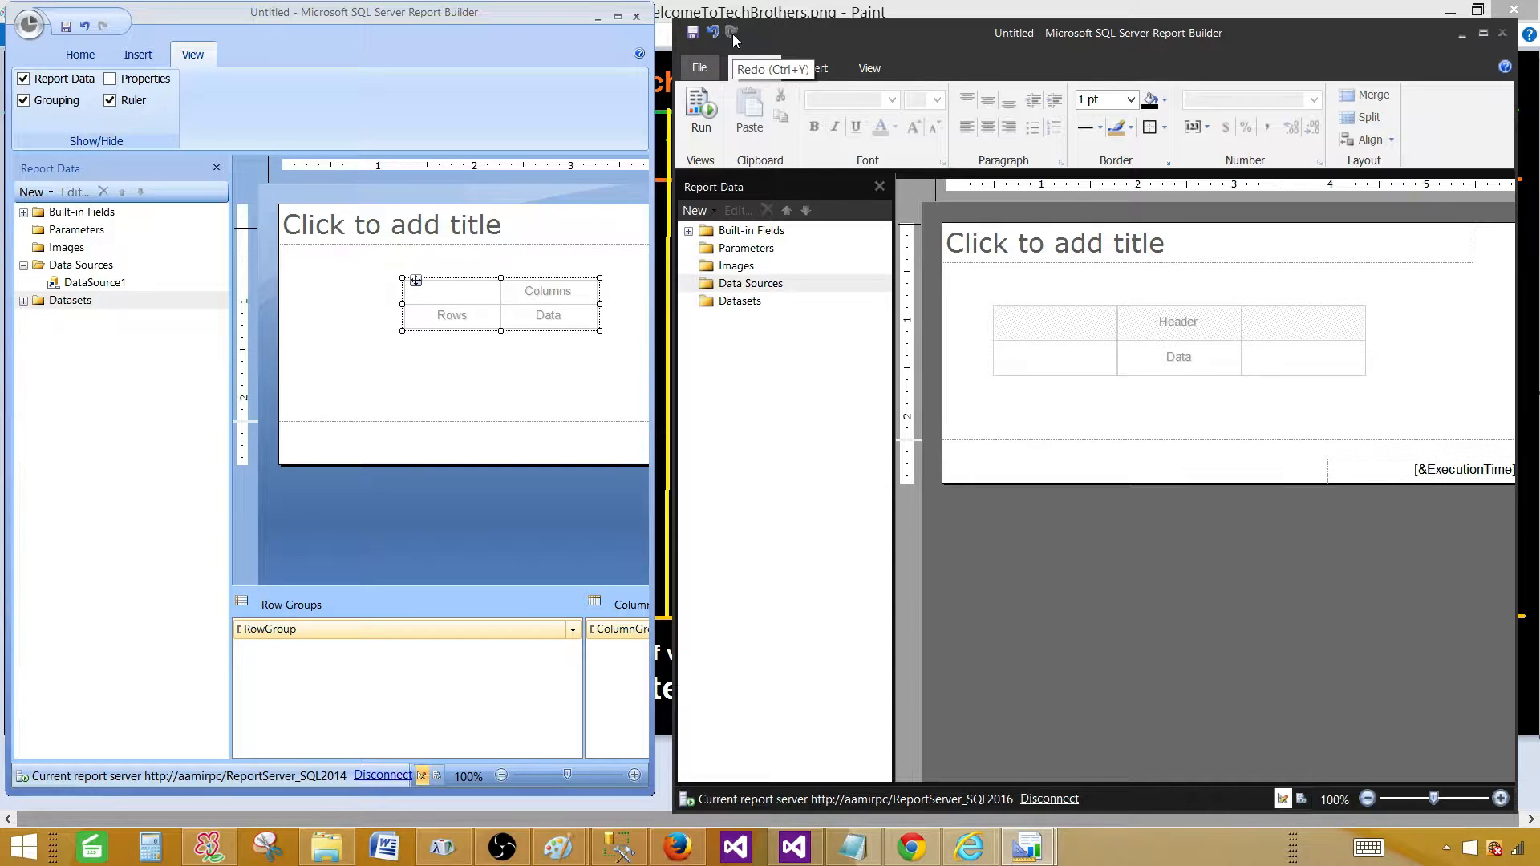
left_click(1033, 306)
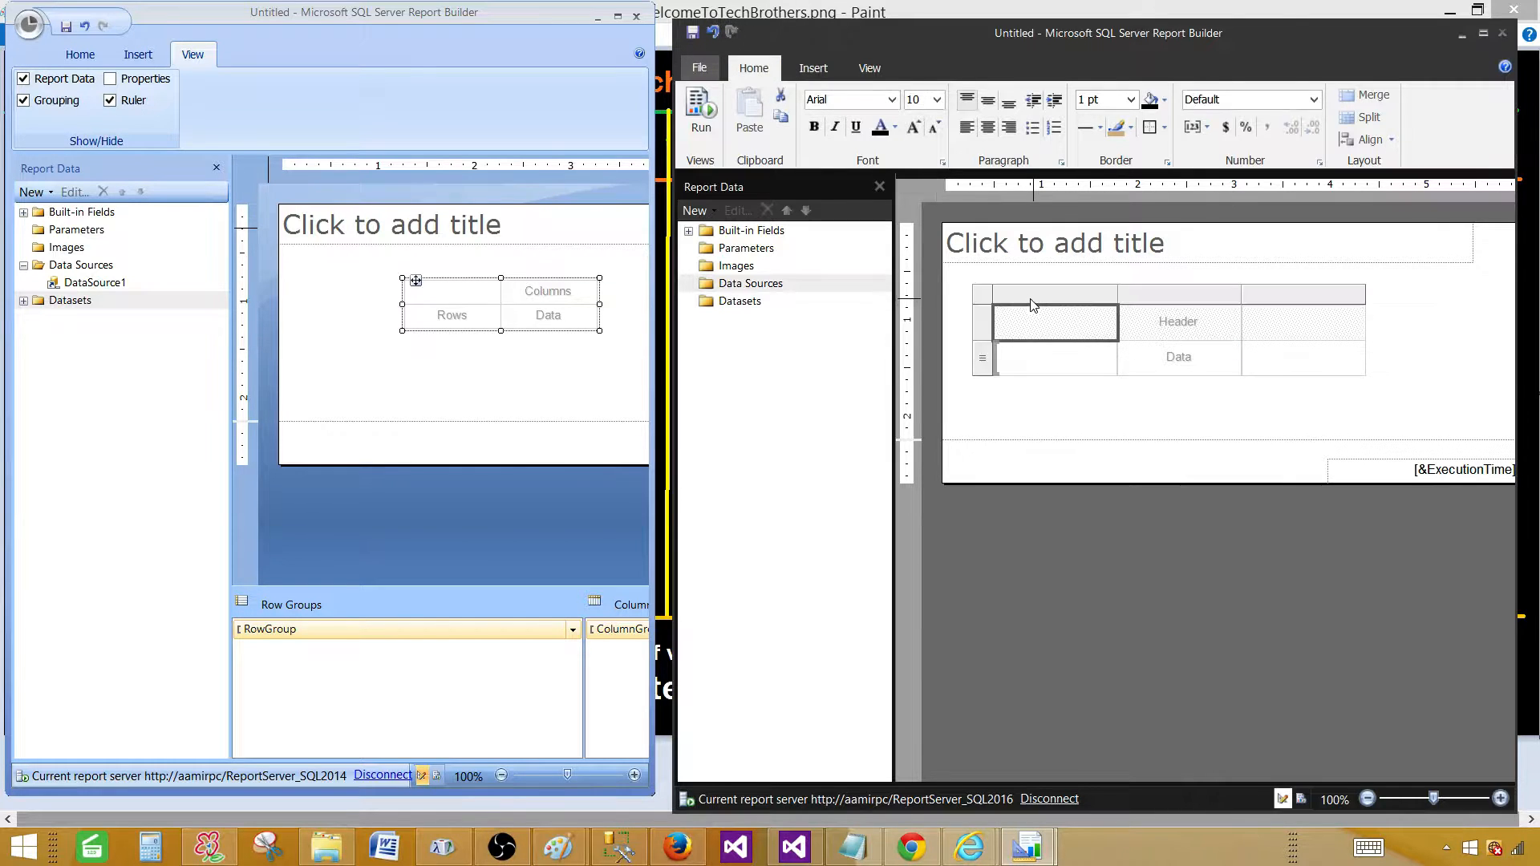
left_click(985, 298)
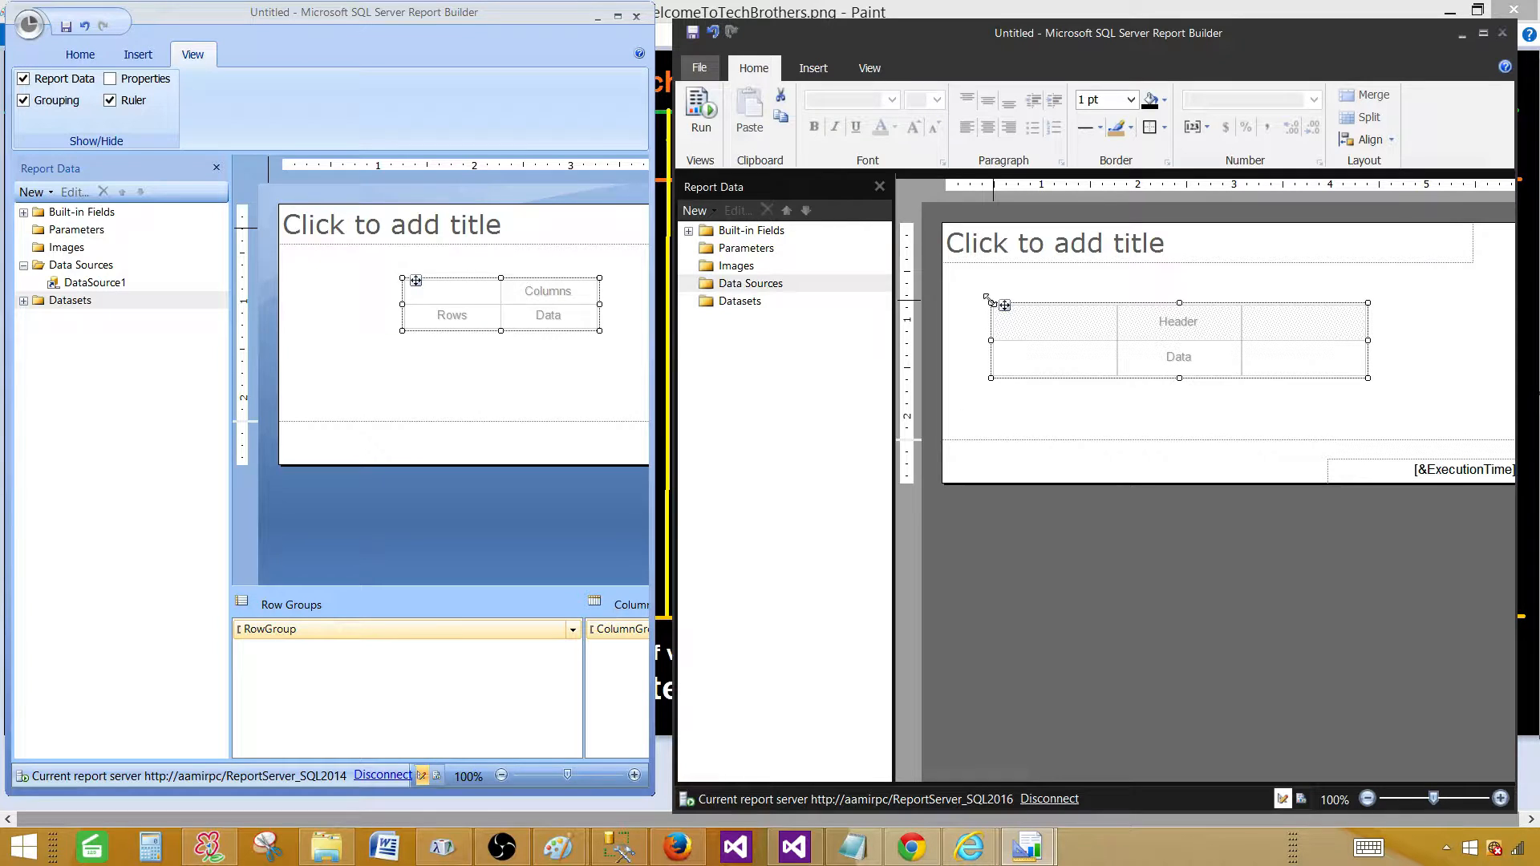
key("Delete")
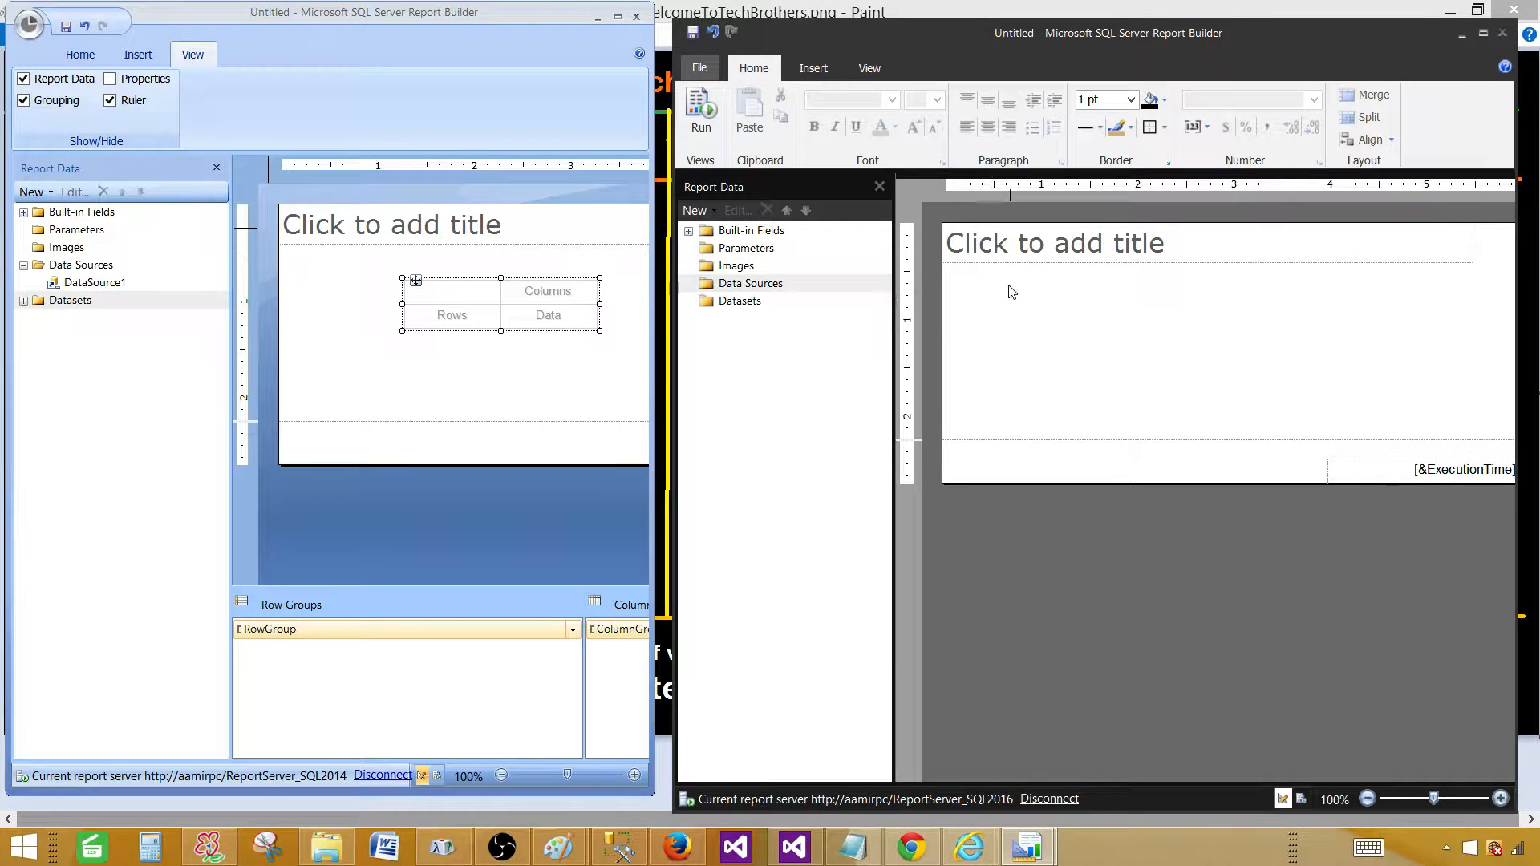
left_click(713, 34)
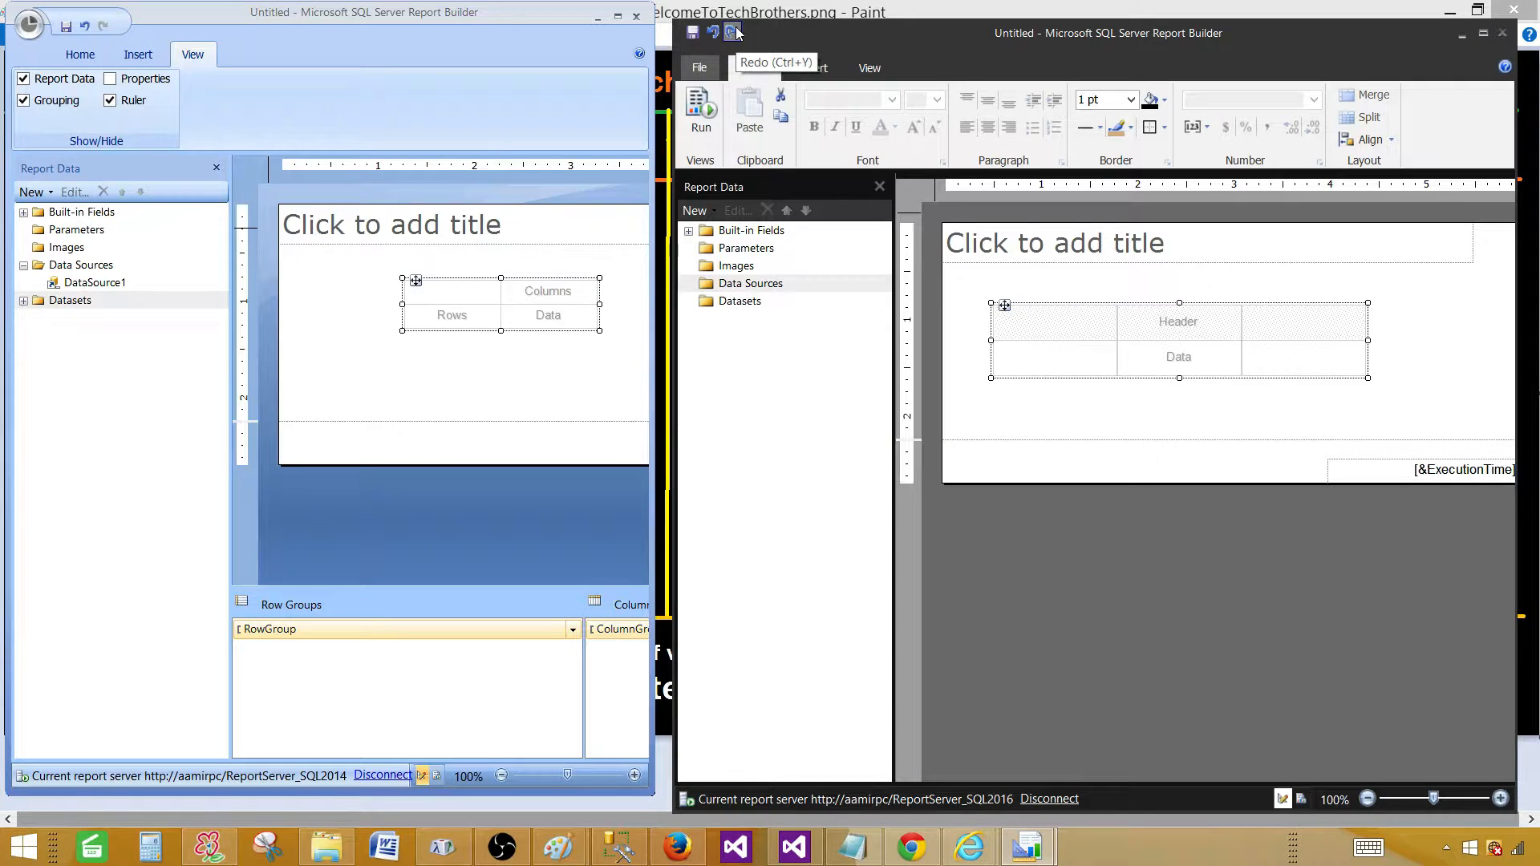
left_click(733, 32)
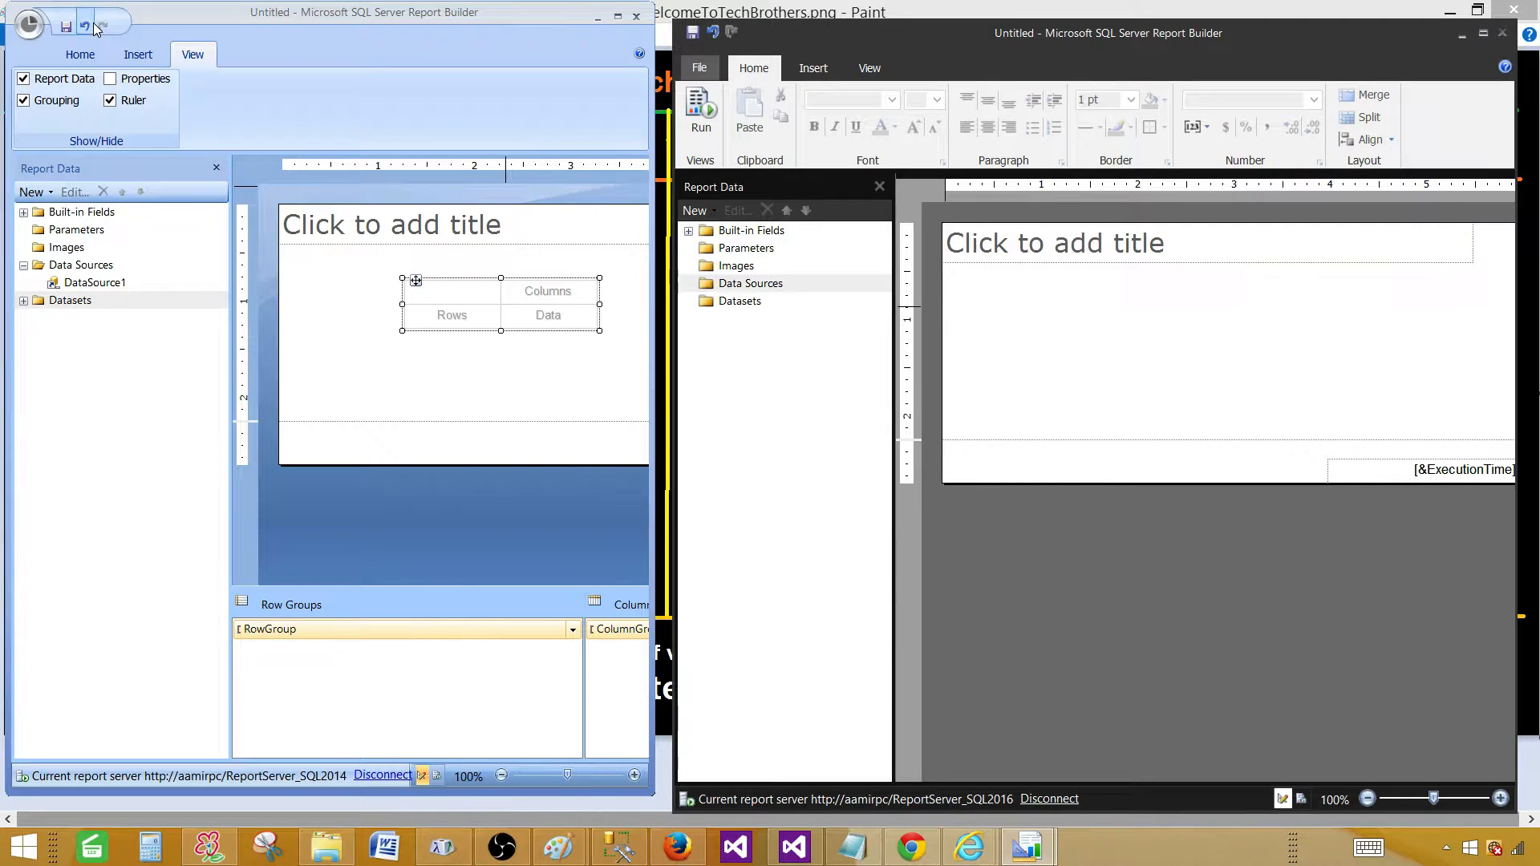
Switch between the 2014 and 2016 Report Builder windows, ending on 2014.
left_click(329, 50)
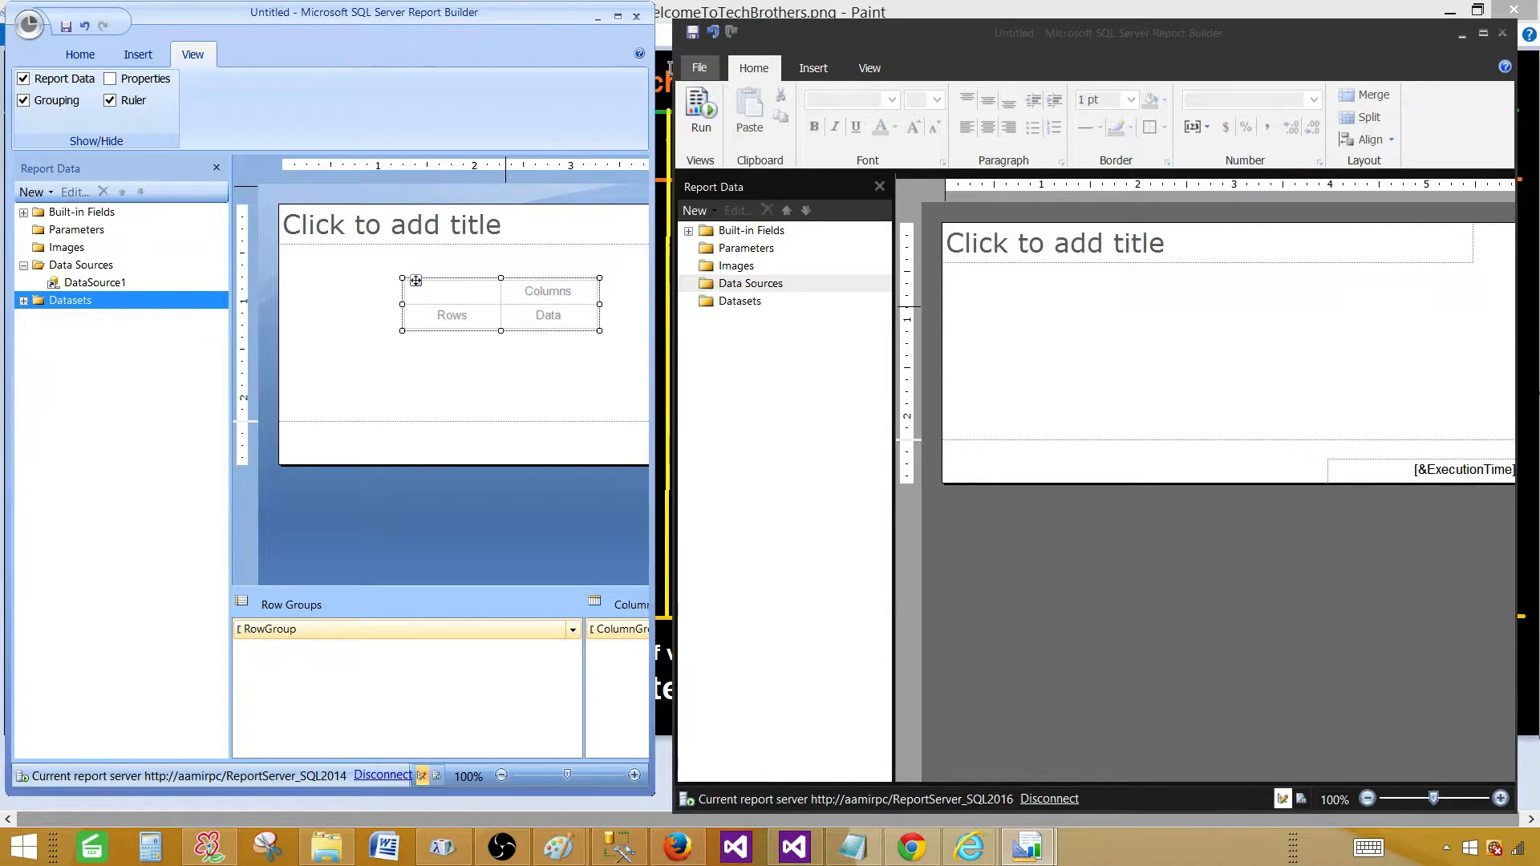
left_click(972, 77)
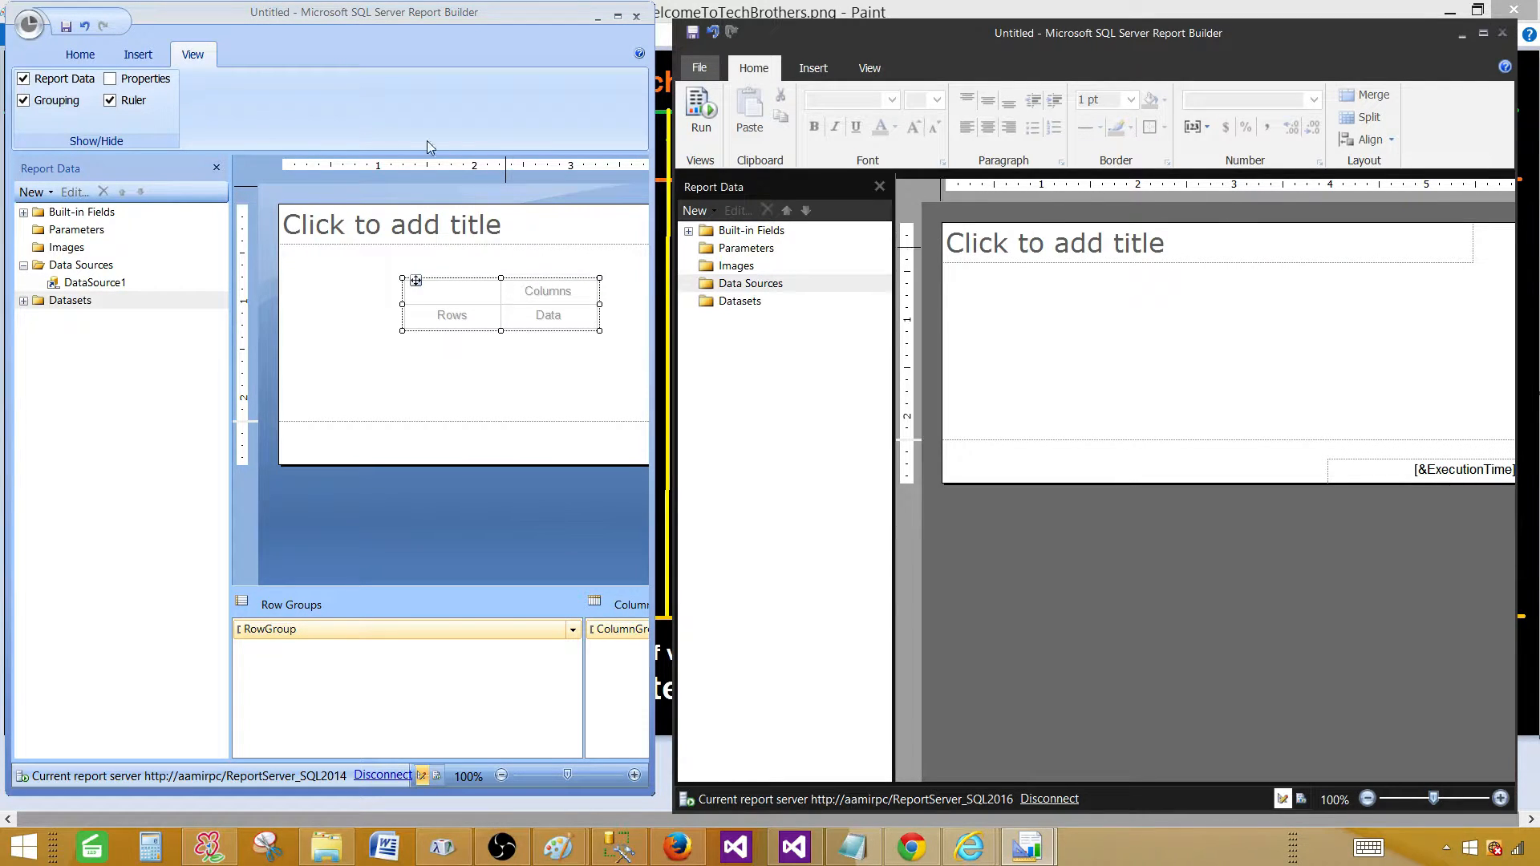
left_click(268, 70)
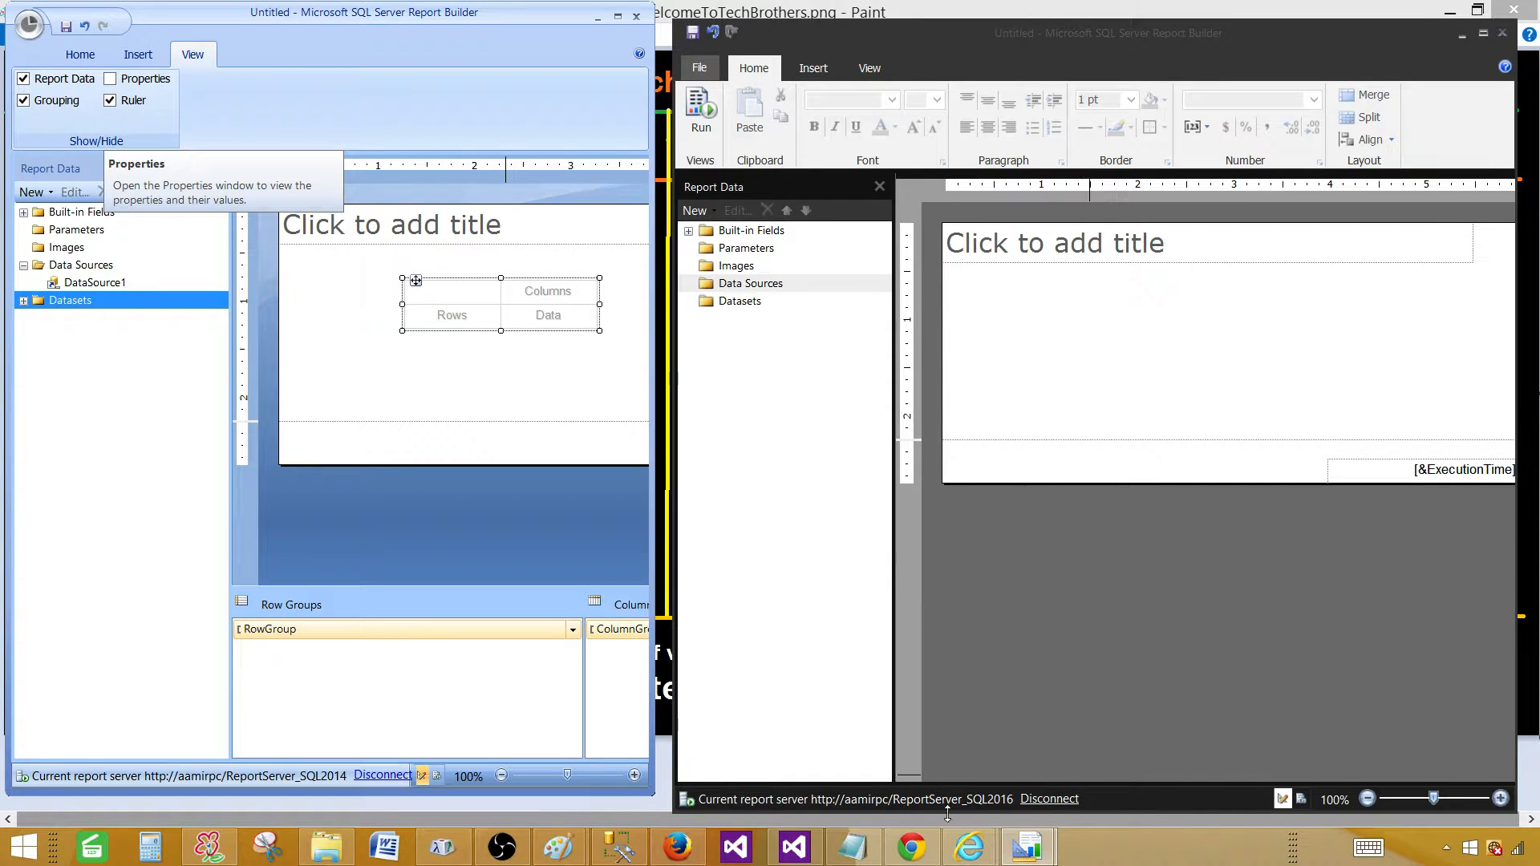
Disconnect Report Builder 2016 from its server and view its recent report servers without choosing one.
left_click(1043, 800)
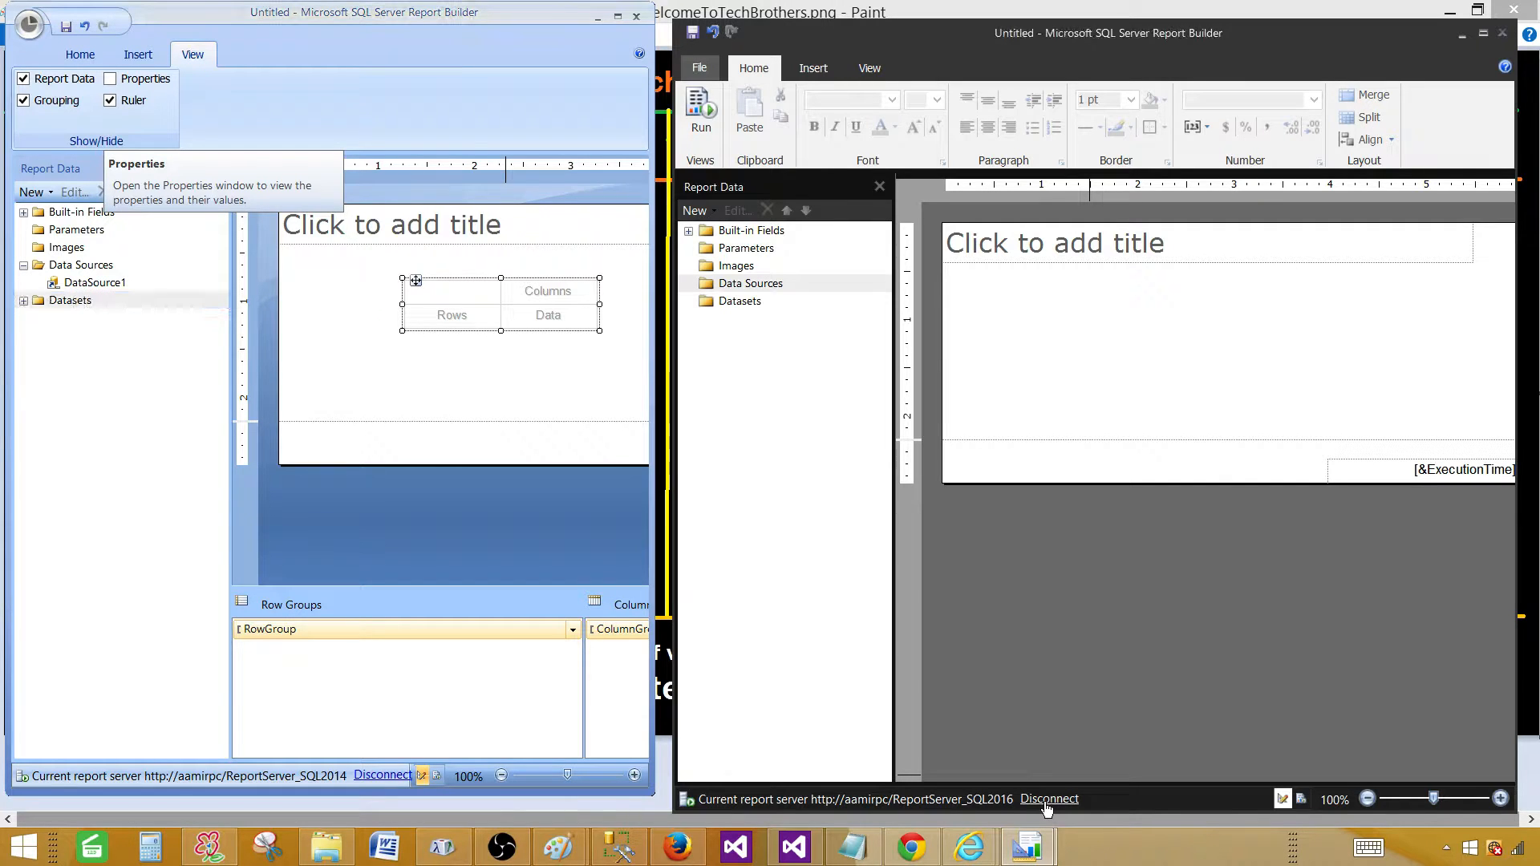
left_click(866, 800)
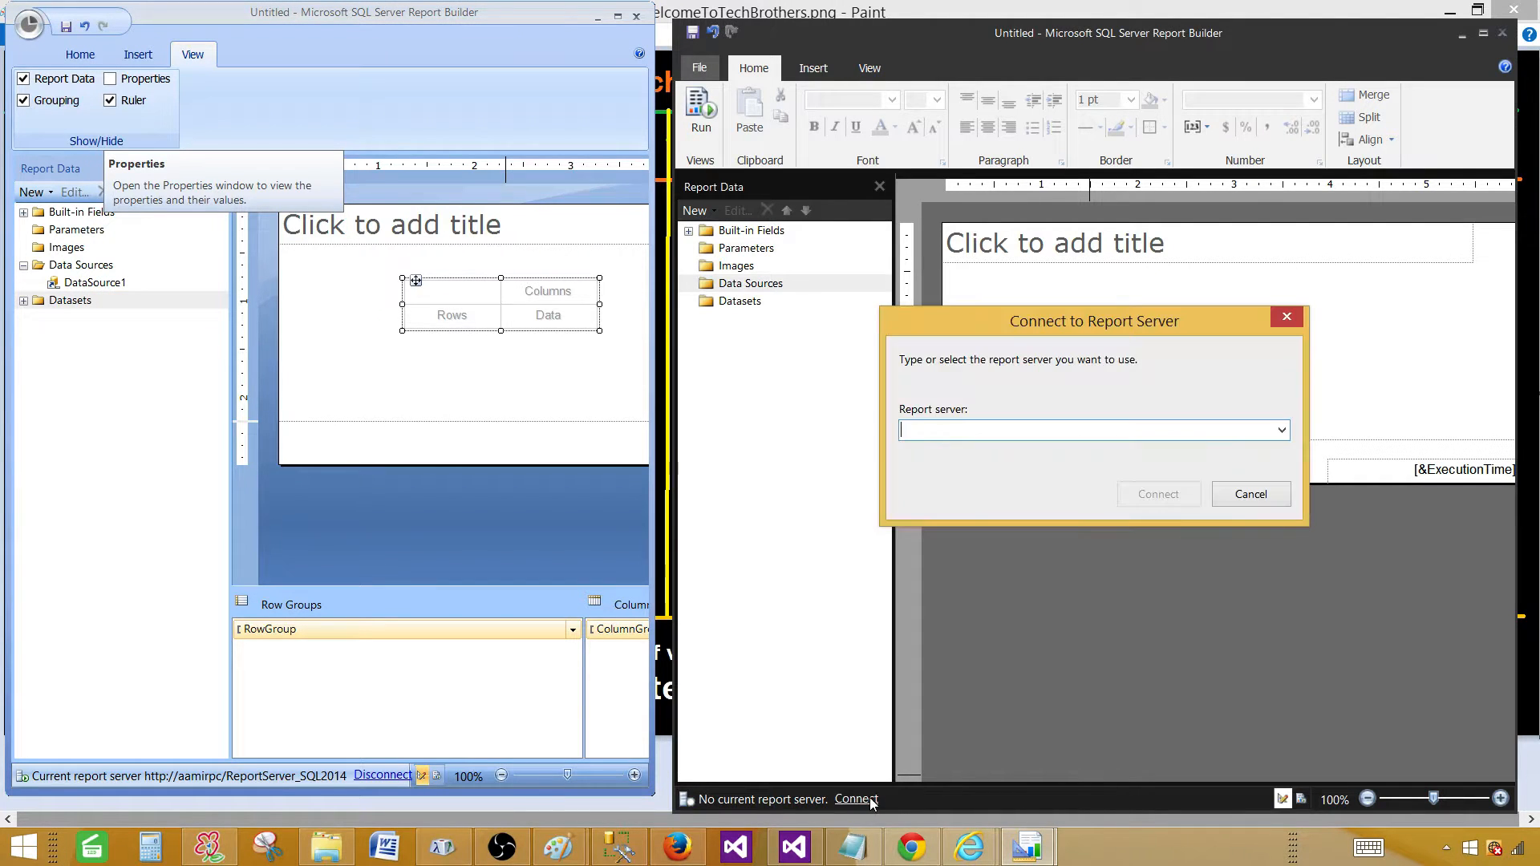
left_click(1281, 430)
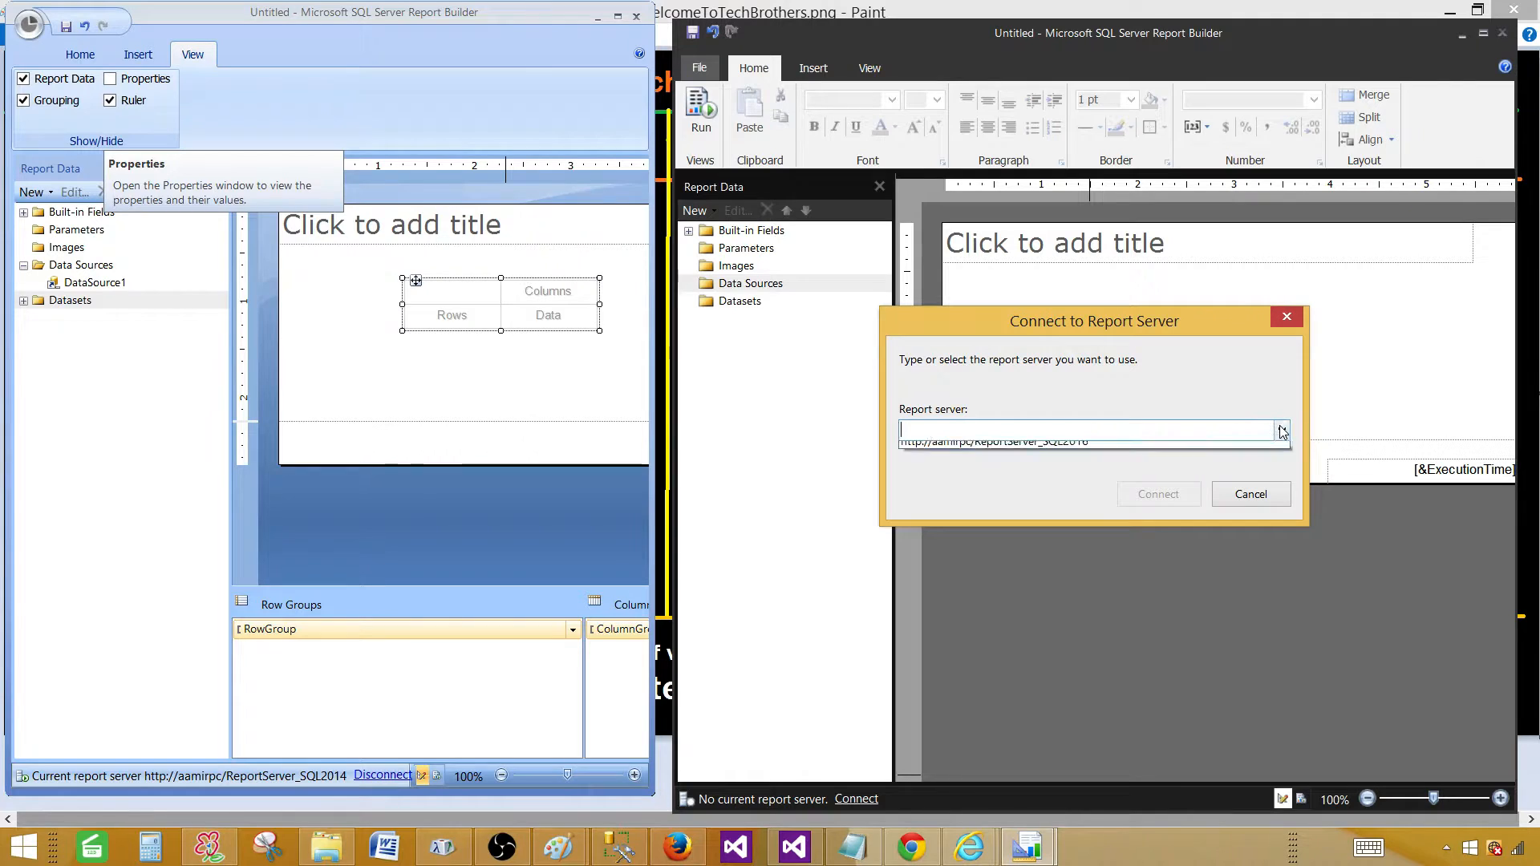
left_click(1020, 434)
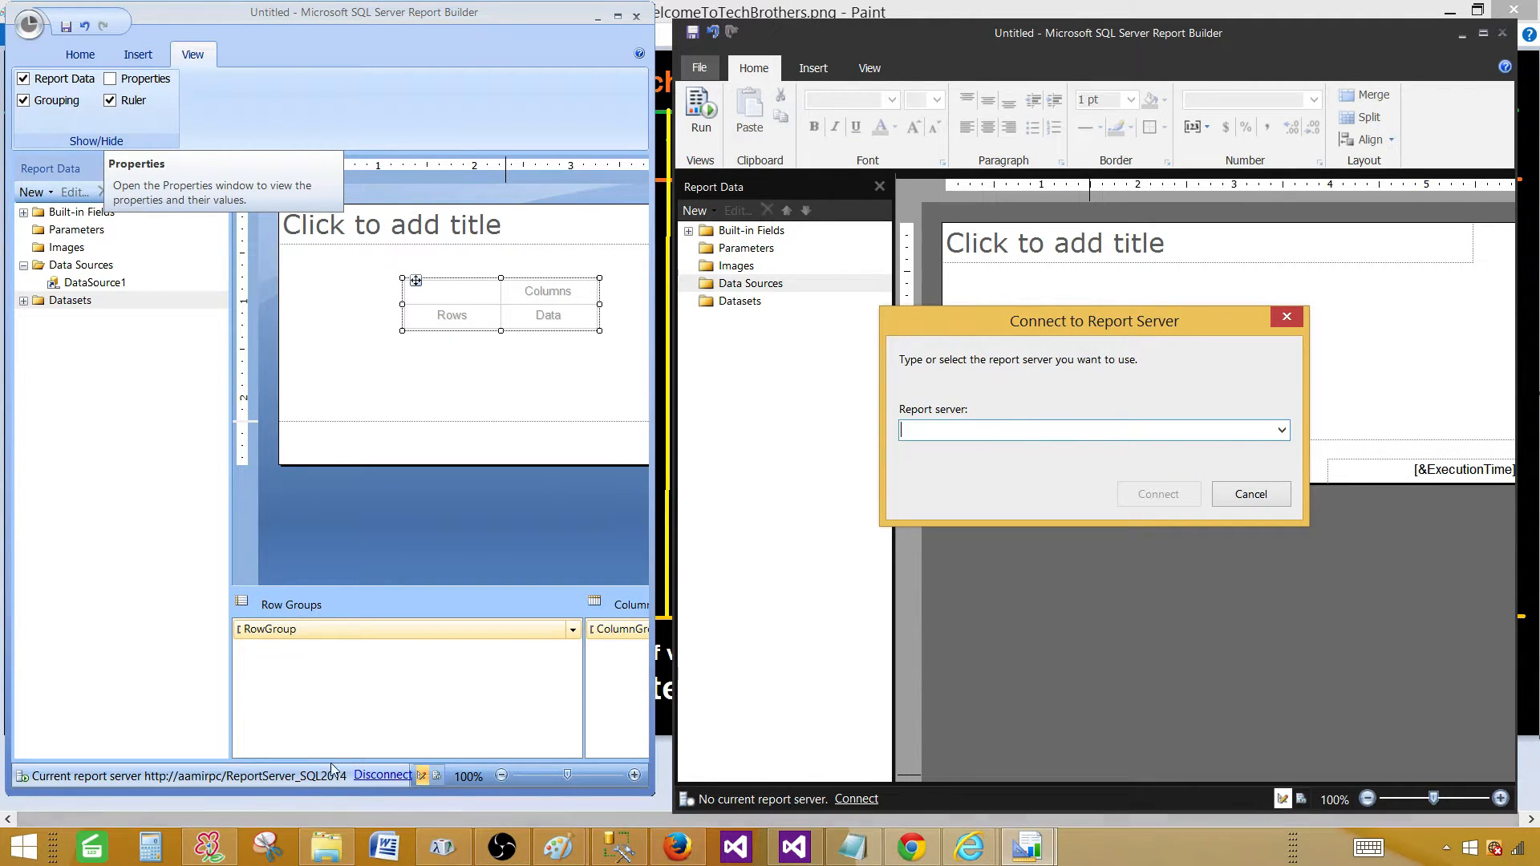
Disconnect Report Builder 2014, view its recent report servers, and cancel the connection.
left_click(365, 775)
left_click(190, 775)
left_click(516, 413)
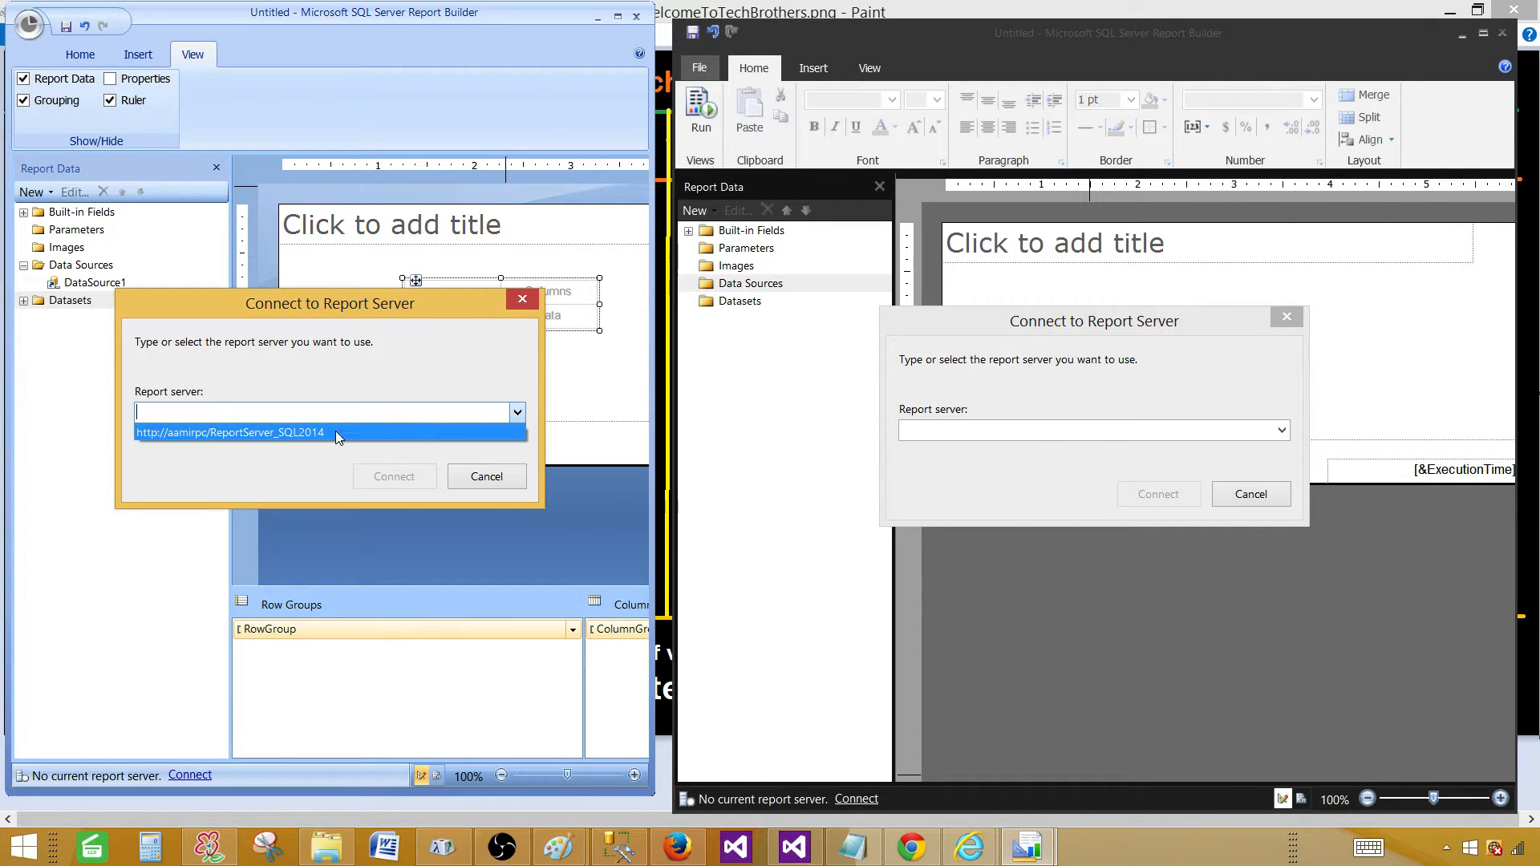
left_click(301, 395)
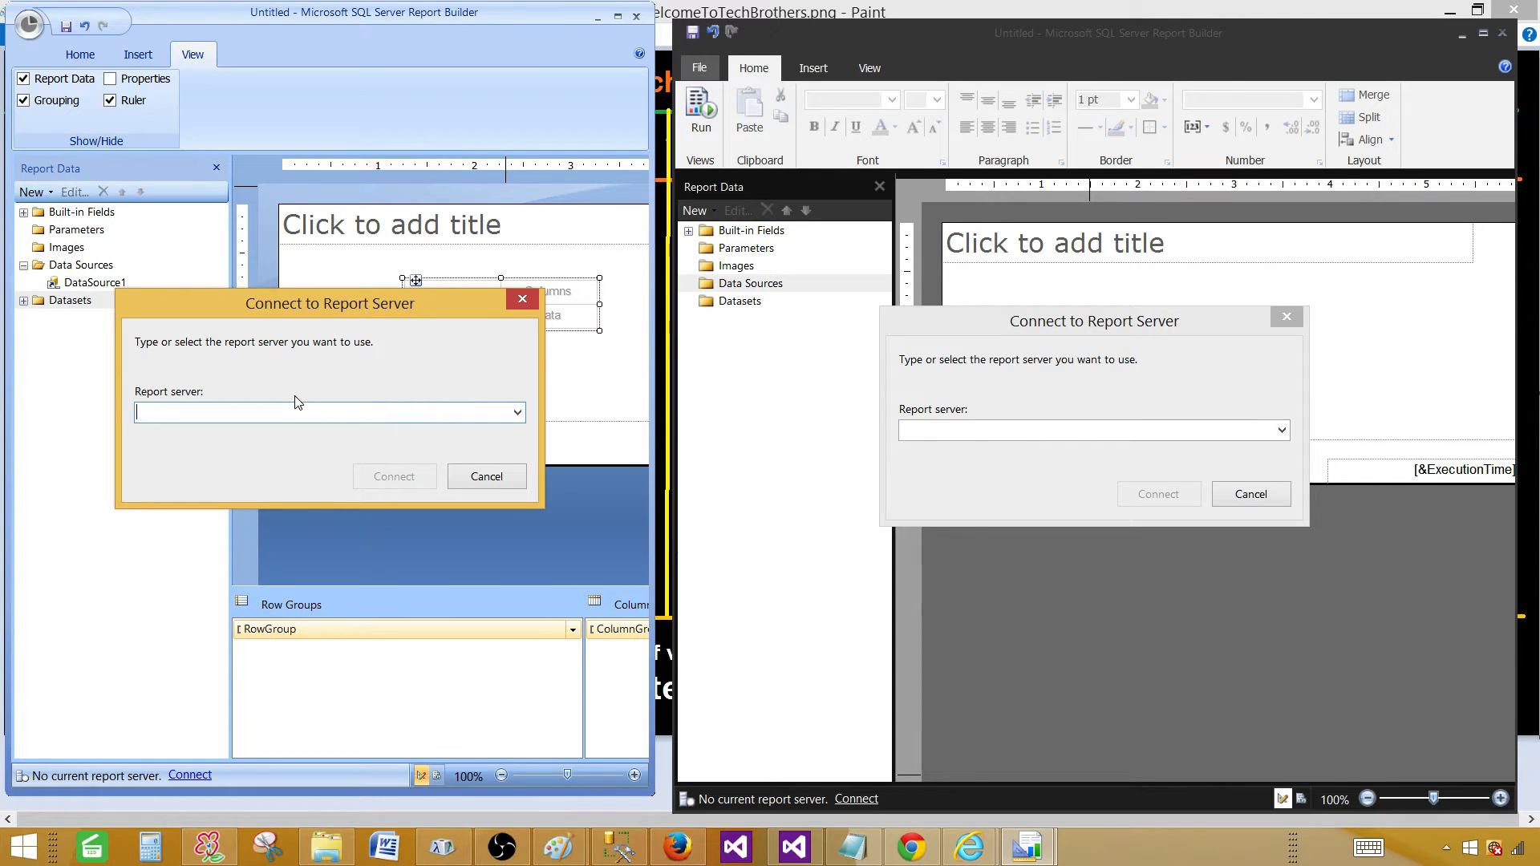
left_click(487, 477)
Cancel the 2016 Connect to Report Server dialog so neither version has a server.
left_click(1249, 492)
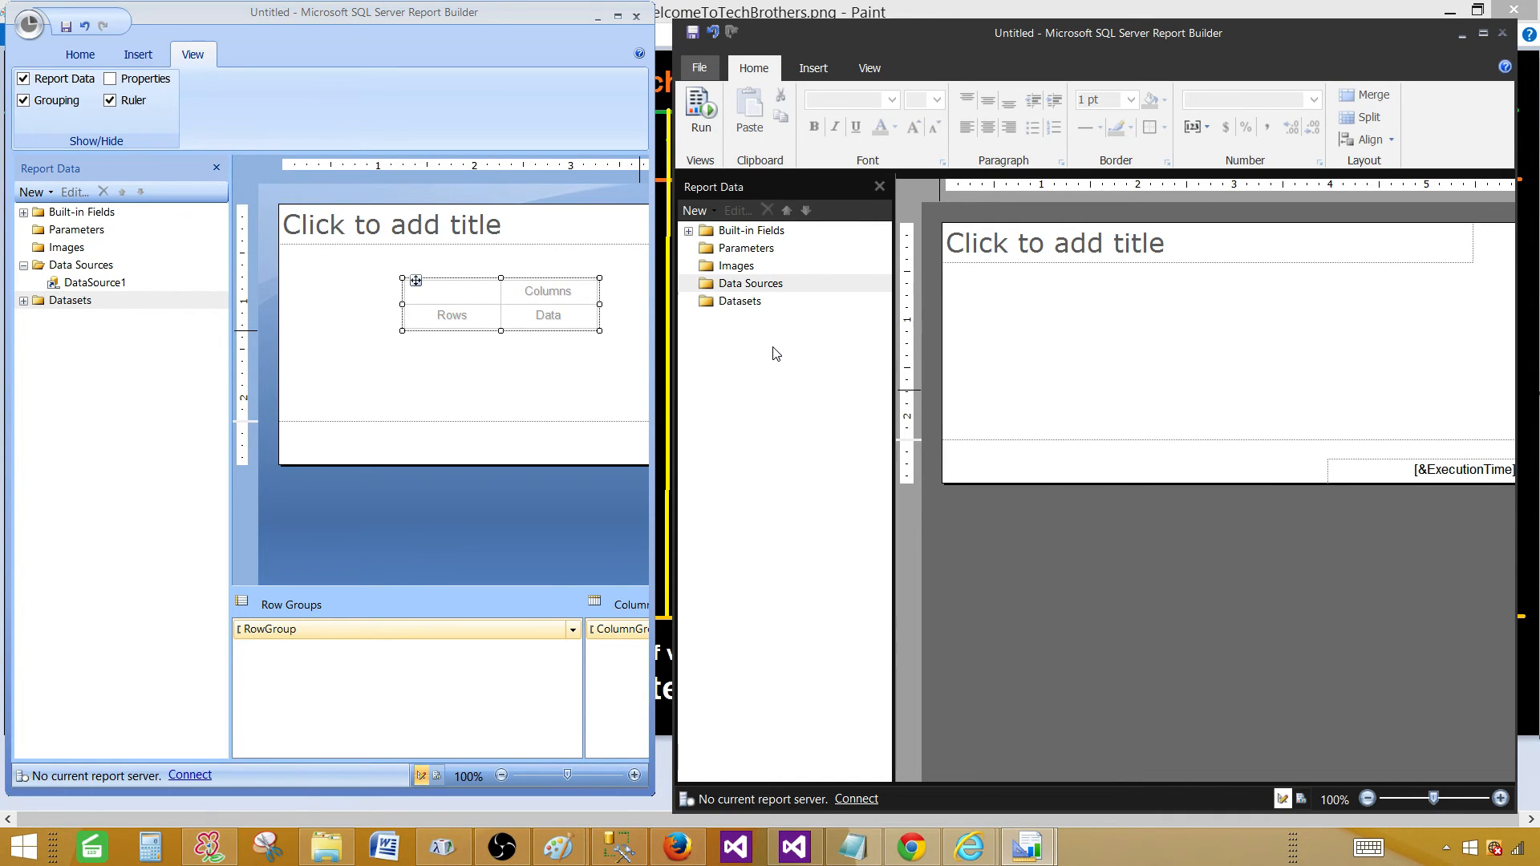
left_click(1215, 856)
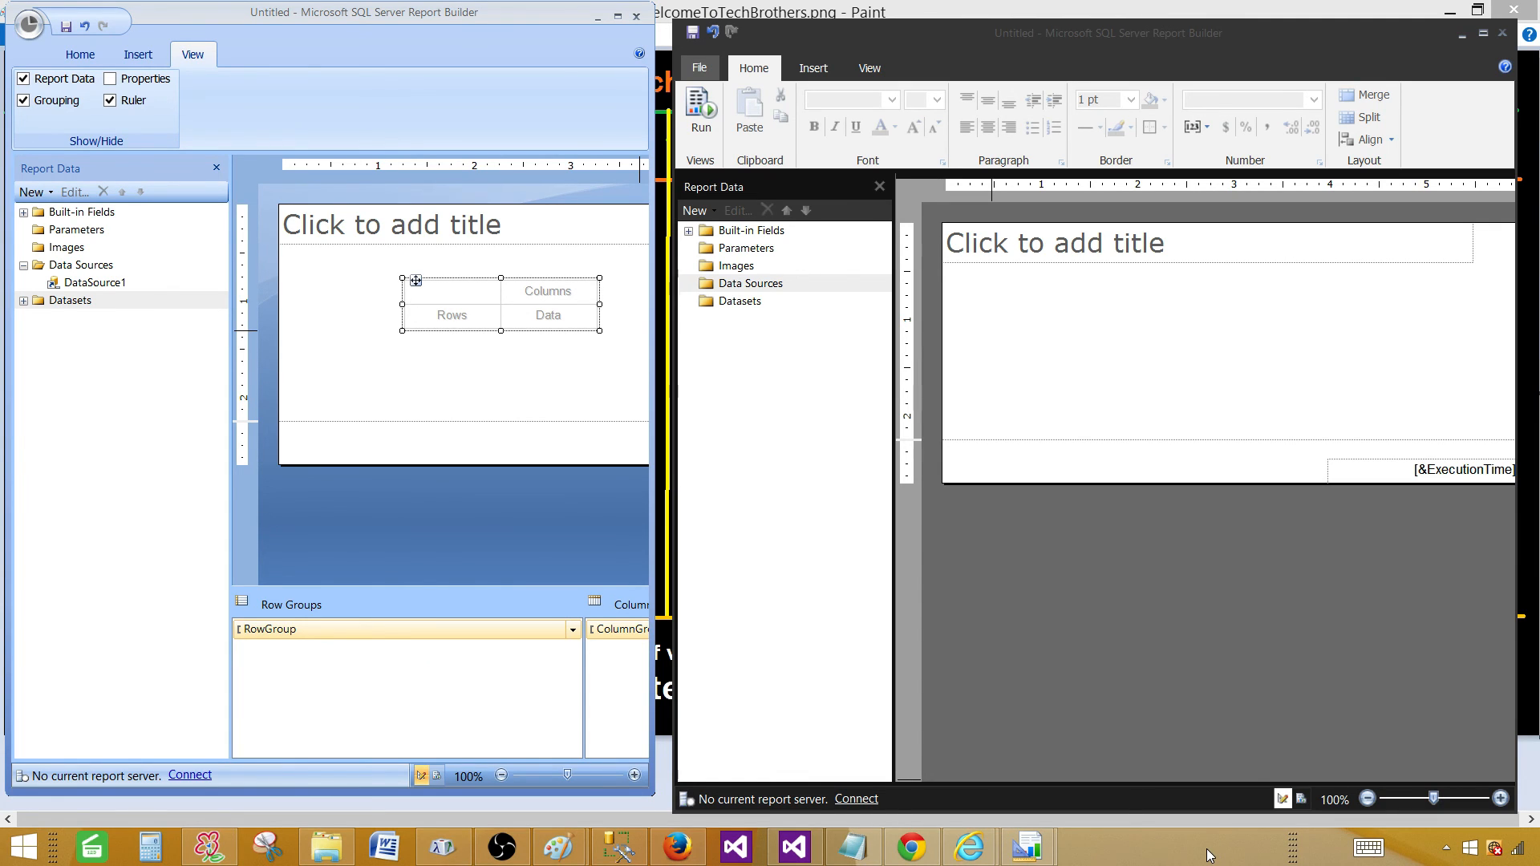